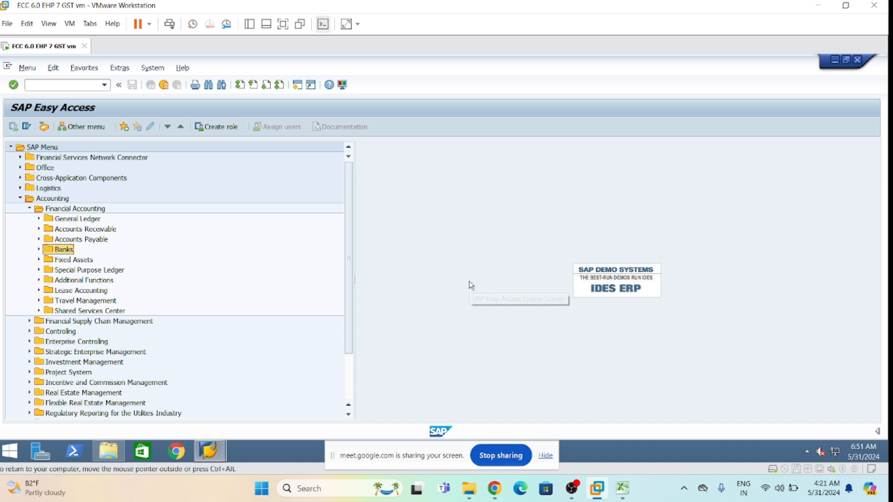
# Locate the central vendor creation transaction XK01 under Accounts Payable, Master Records, Maintain Centrally.
pyautogui.click(377, 451)
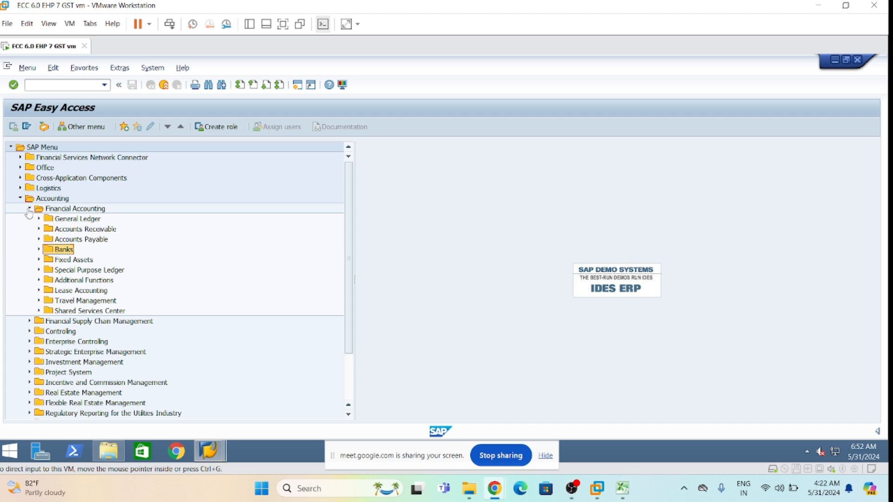
pyautogui.click(40, 239)
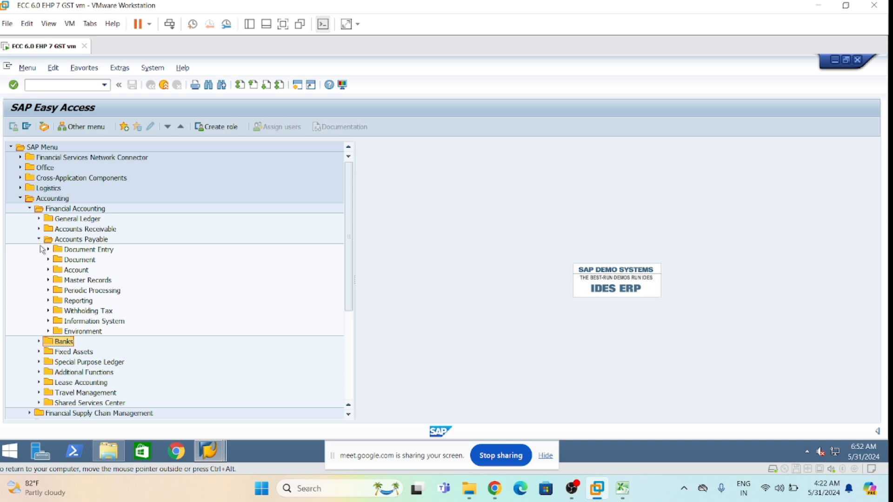
pyautogui.click(48, 280)
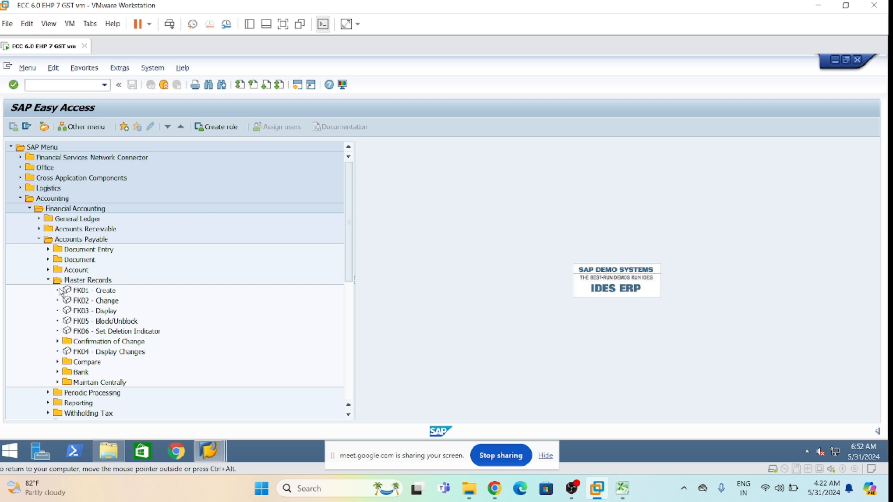
pyautogui.click(57, 382)
pyautogui.scroll(-1, 129, 378)
pyautogui.click(98, 331)
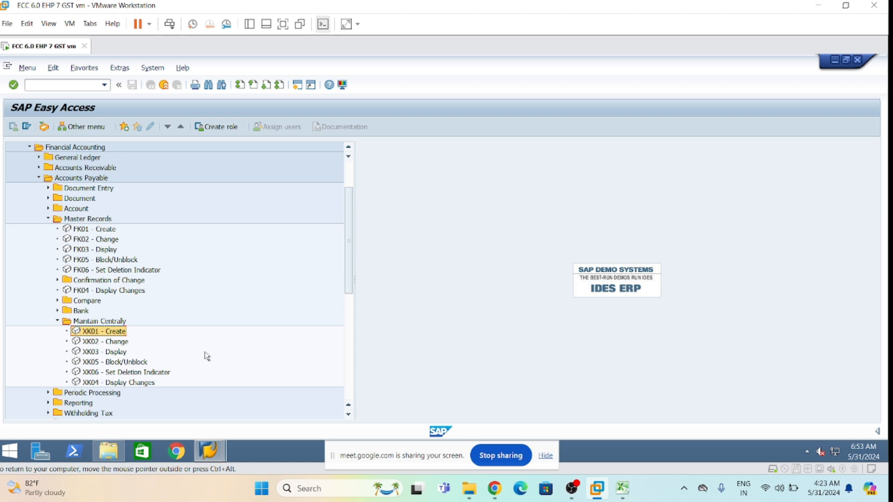
# Switch to OBS and hide the Audio Input Capture source.
pyautogui.click(780, 494)
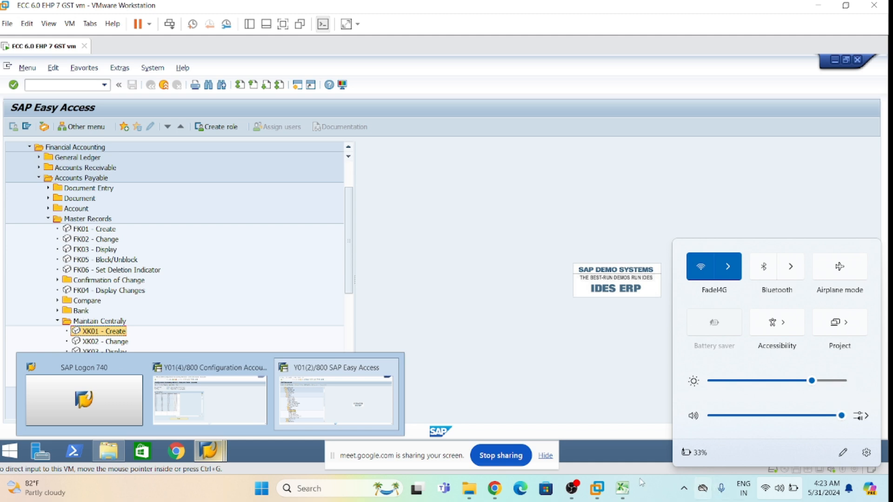
pyautogui.click(604, 491)
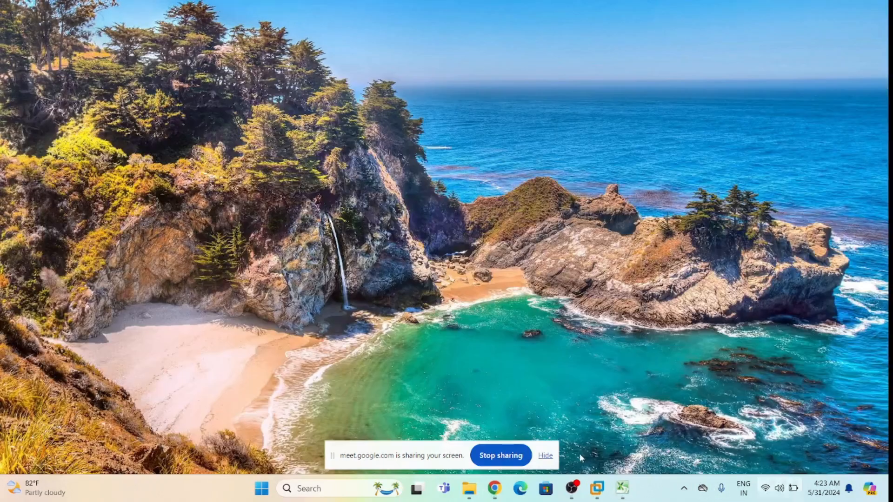
pyautogui.click(572, 488)
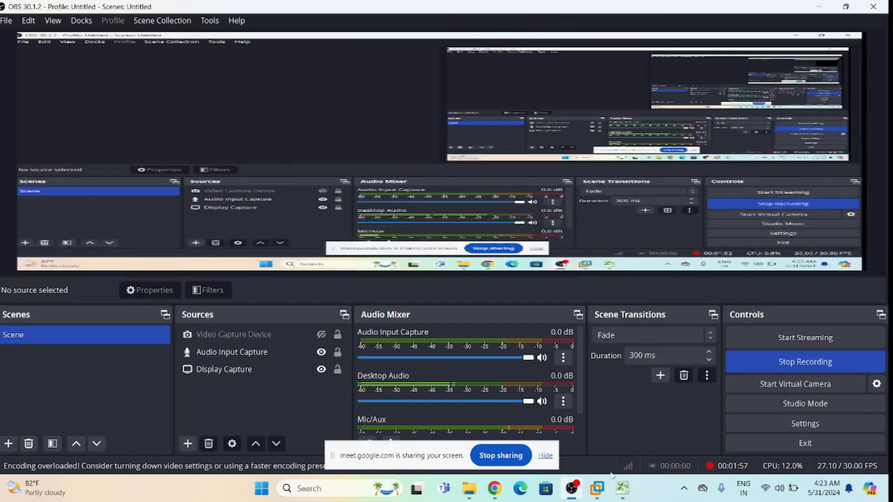
pyautogui.click(324, 358)
pyautogui.click(322, 354)
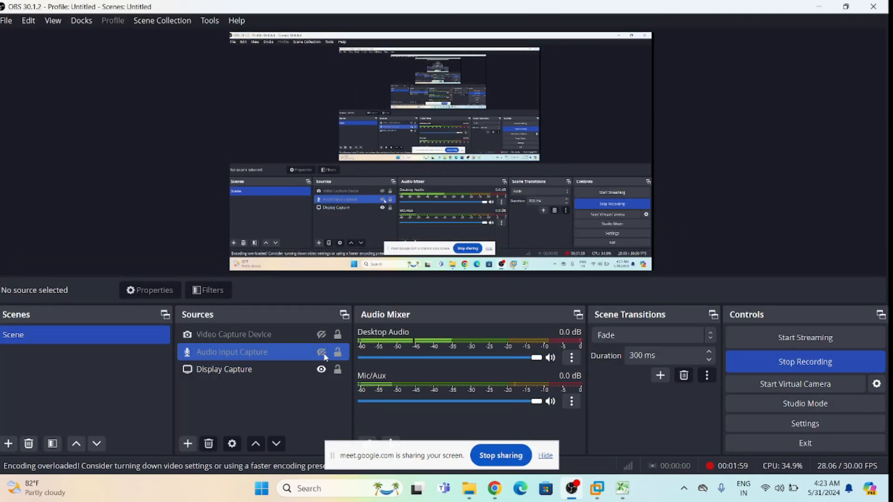
pyautogui.click(321, 353)
pyautogui.click(321, 353)
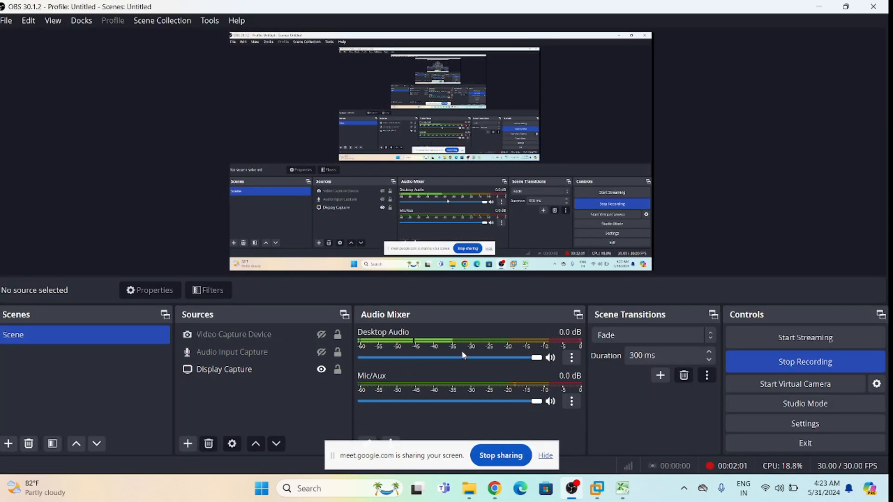
# Make the Audio Input Capture source visible again and switch back to the SAP session in VMware Workstation.
pyautogui.moveTo(536, 357); pyautogui.dragTo(645, 370)
pyautogui.moveTo(536, 402)
pyautogui.mouseDown()
pyautogui.moveTo(484, 404)
pyautogui.moveTo(539, 401)
pyautogui.mouseUp()
pyautogui.click(302, 355)
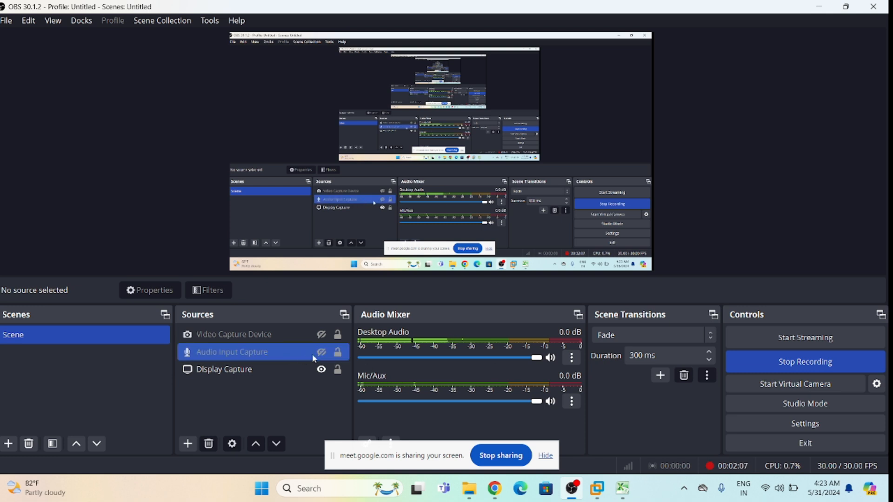
pyautogui.click(322, 352)
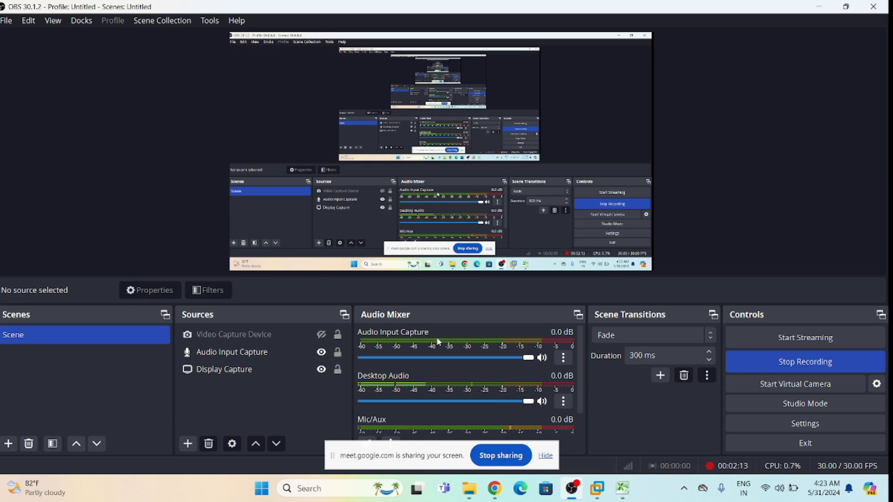
pyautogui.click(818, 7)
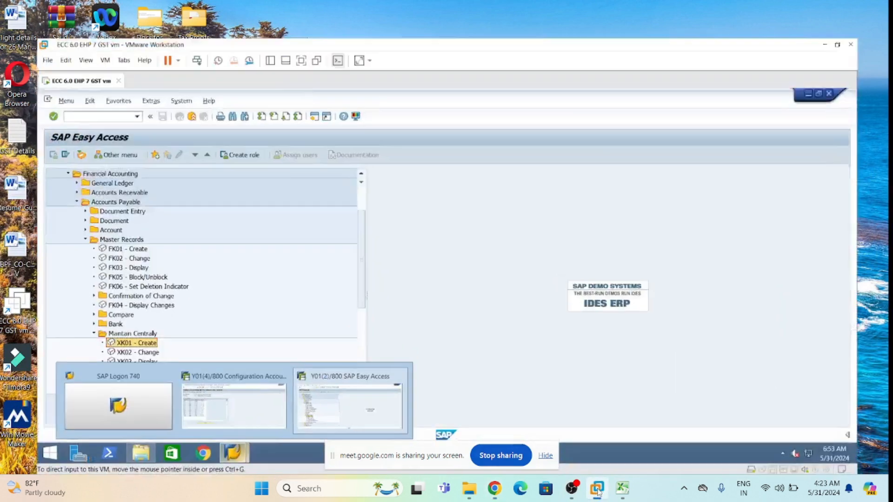
pyautogui.click(597, 488)
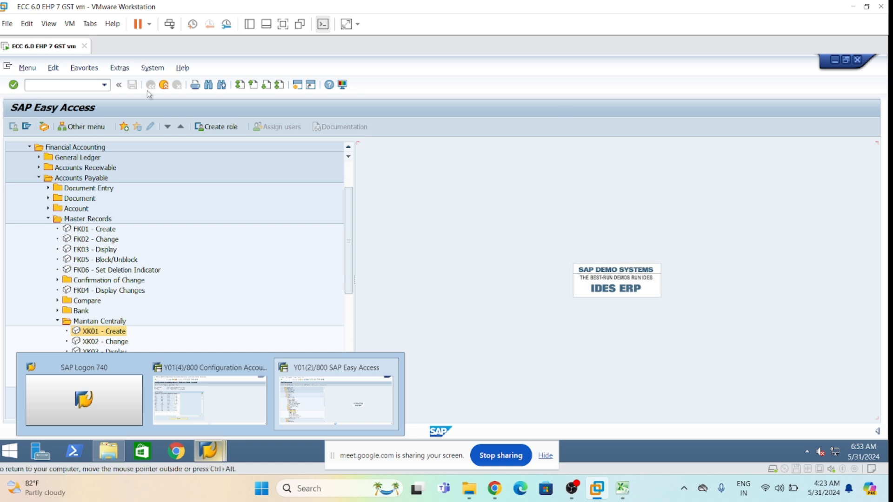
# Compare the initial screens of the vendor display transactions XK03 and FK03, returning to the SAP menu after each.
pyautogui.click(70, 86)
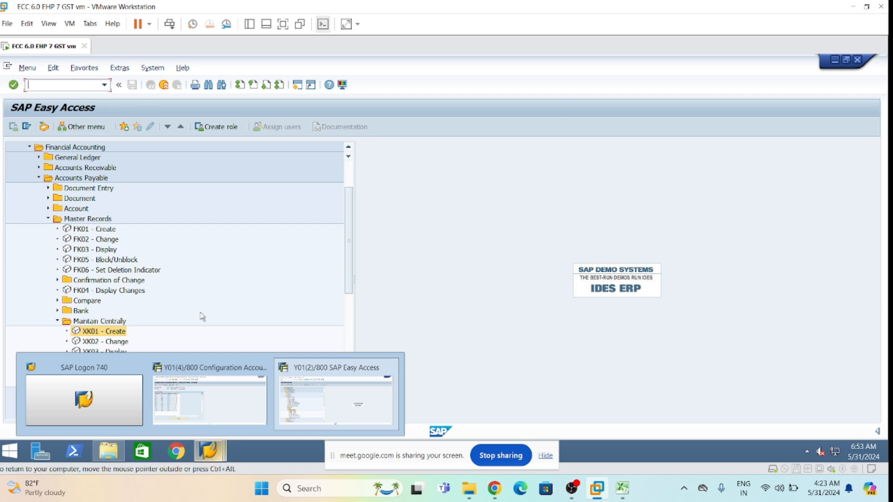
pyautogui.click(397, 318)
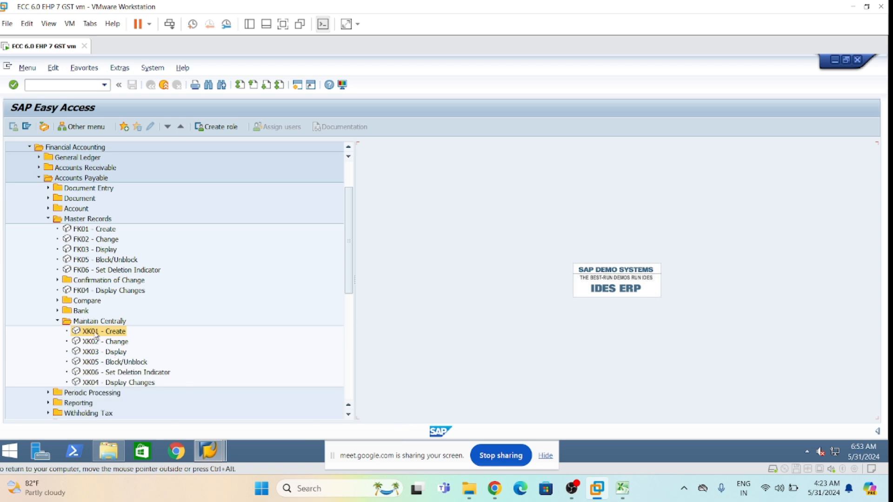
pyautogui.click(112, 355)
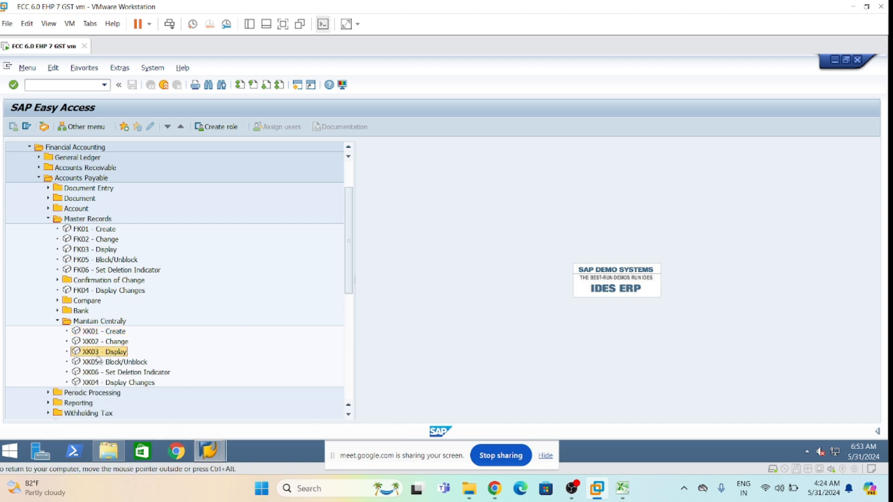
pyautogui.doubleClick(111, 355)
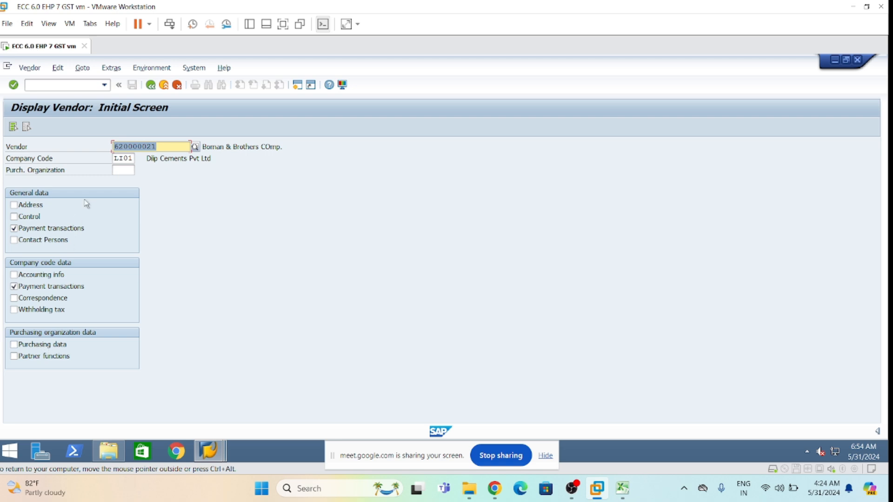
pyautogui.click(150, 89)
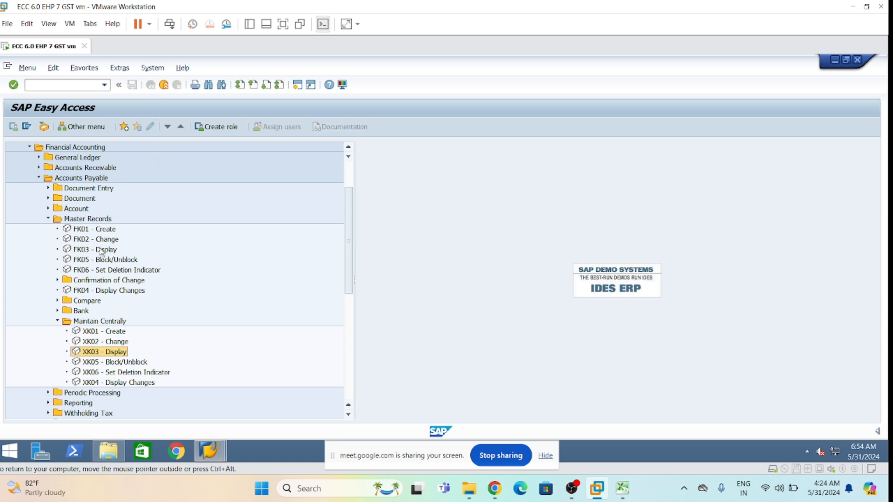
pyautogui.doubleClick(105, 253)
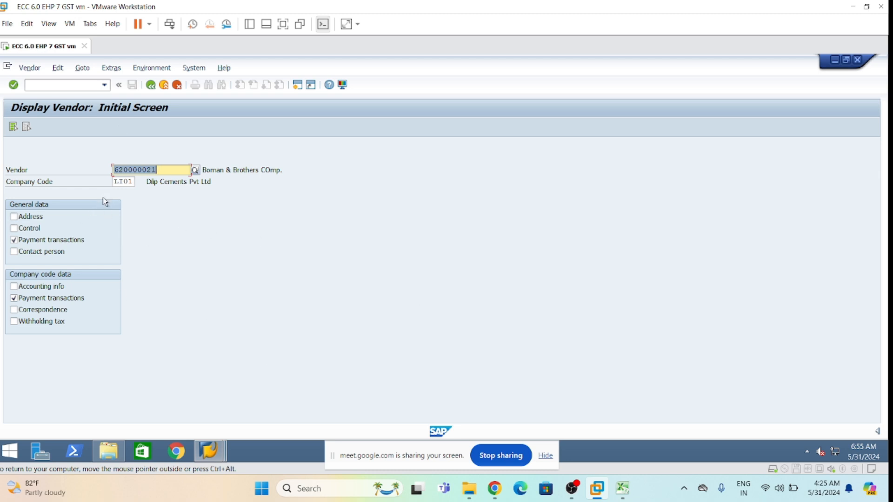
pyautogui.click(150, 85)
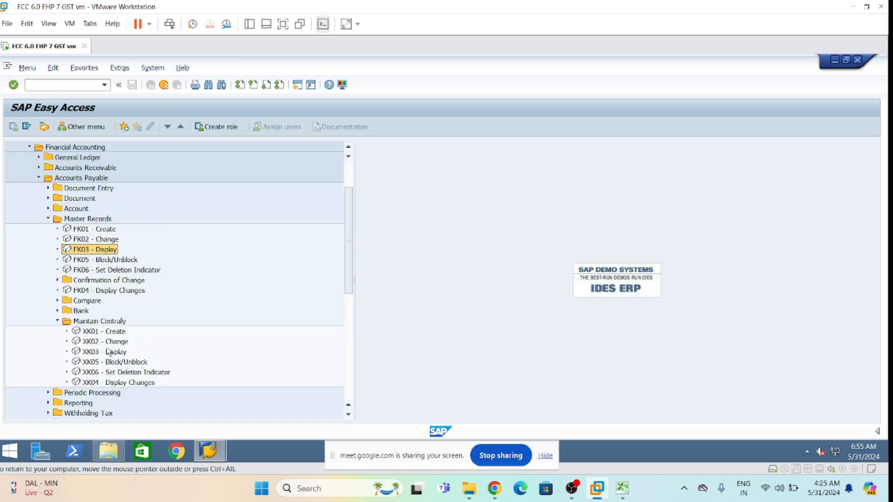
# View the initial screen of the central vendor creation transaction XK01 and return to the SAP menu.
pyautogui.click(116, 333)
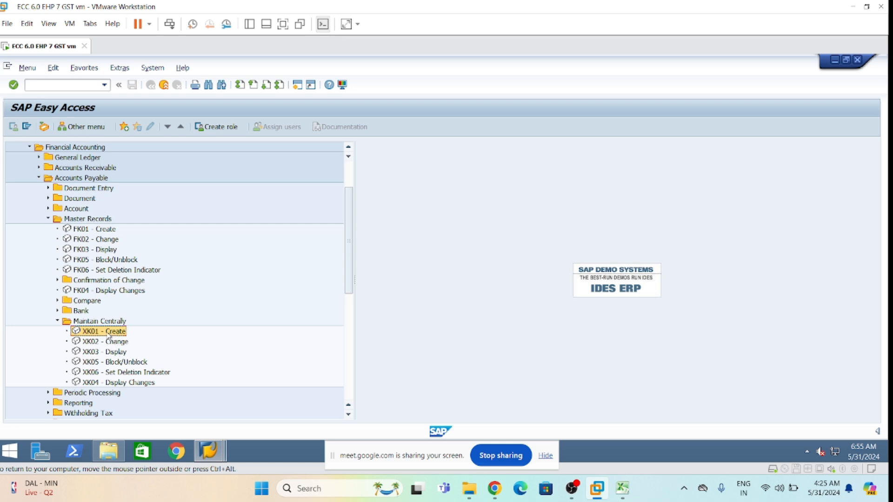
pyautogui.doubleClick(109, 334)
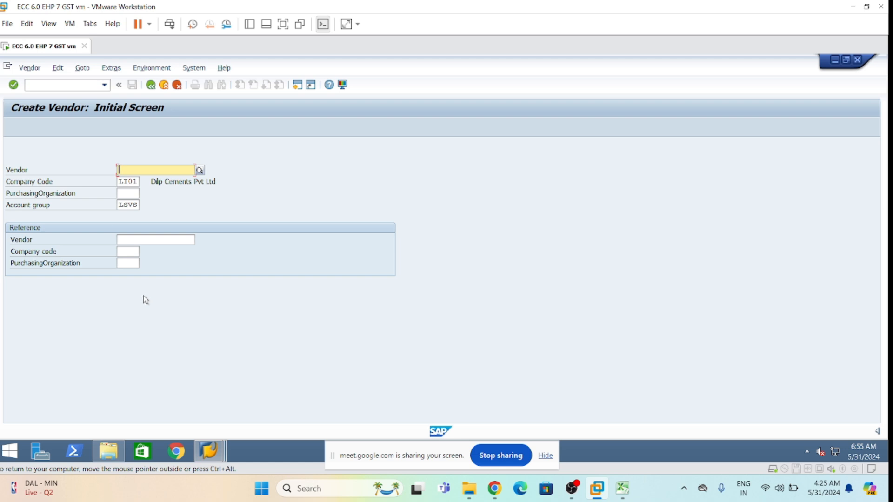
pyautogui.click(149, 88)
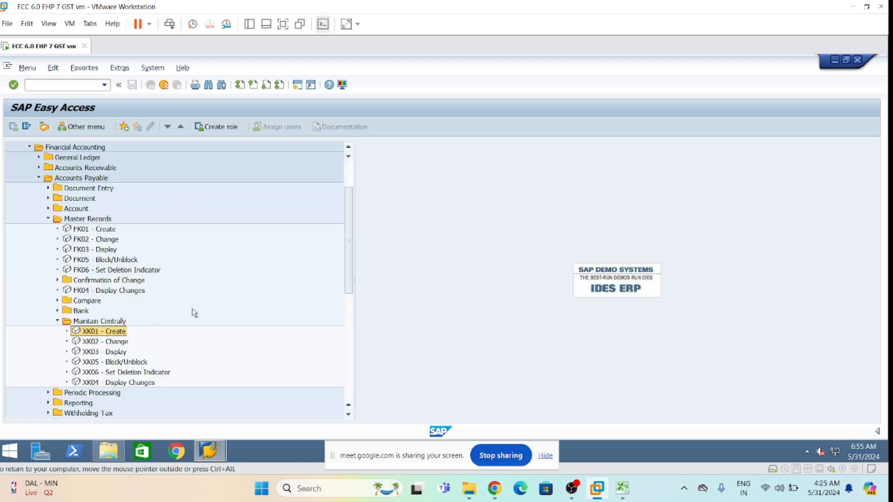
# Start central vendor creation with XK01 and set the account group to LDVS.
pyautogui.scroll(2, 230, 238)
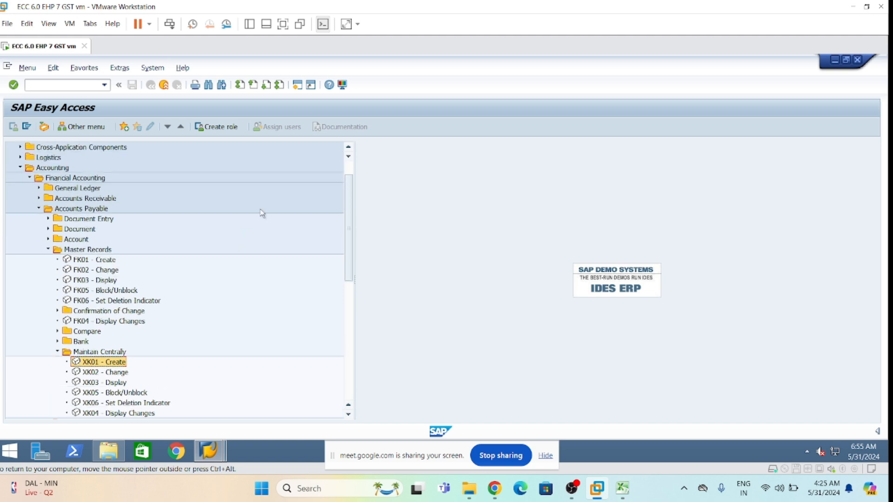
pyautogui.scroll(-1, 260, 220)
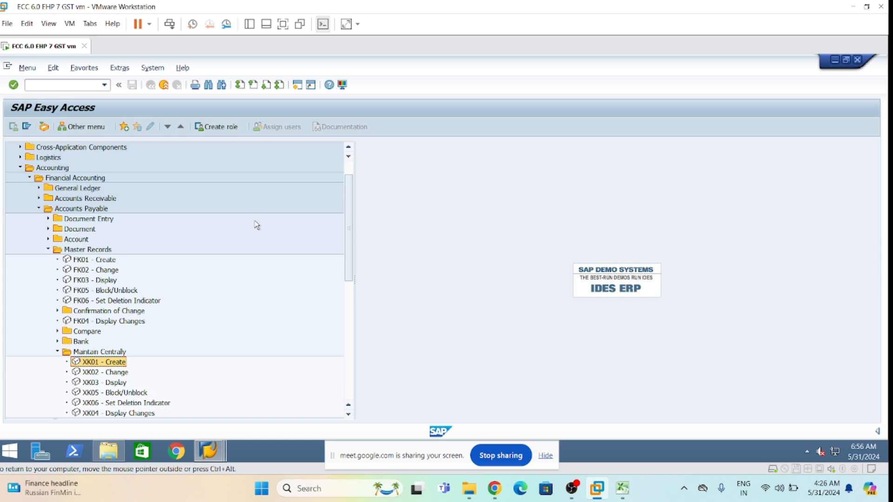
pyautogui.doubleClick(100, 362)
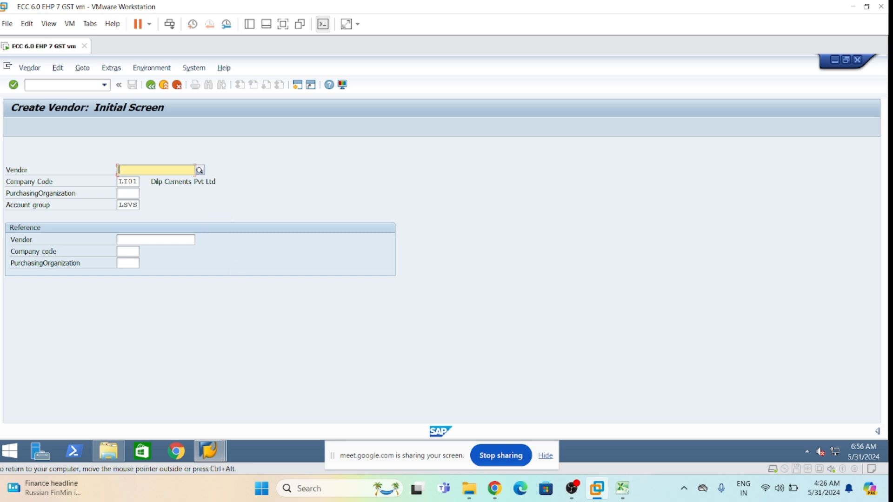
pyautogui.click(120, 192)
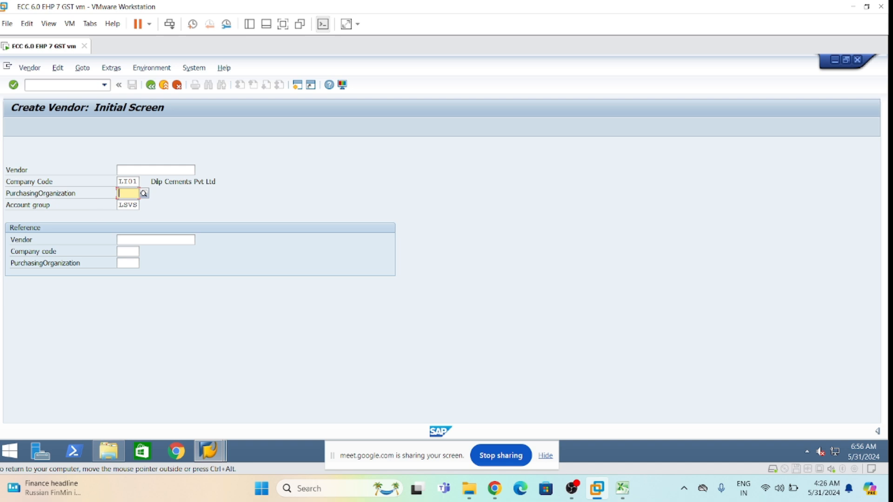
pyautogui.click(120, 204)
pyautogui.press('Delete')
pyautogui.write('d')
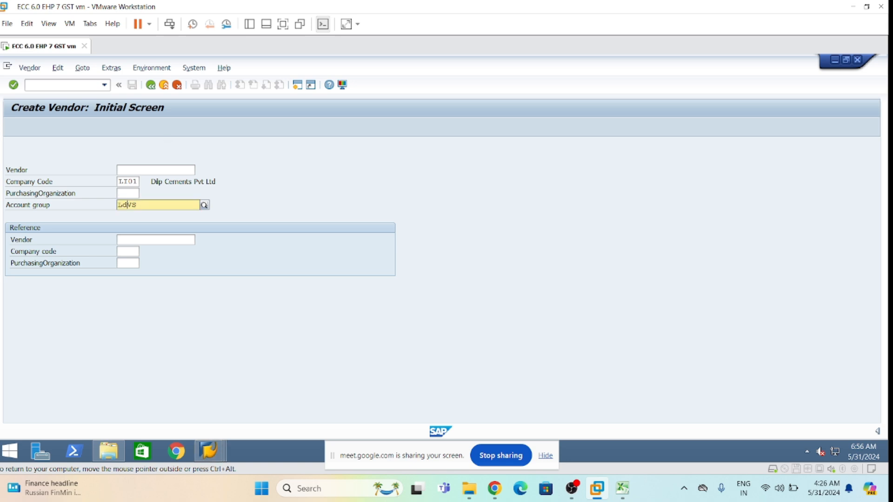
pyautogui.click(254, 230)
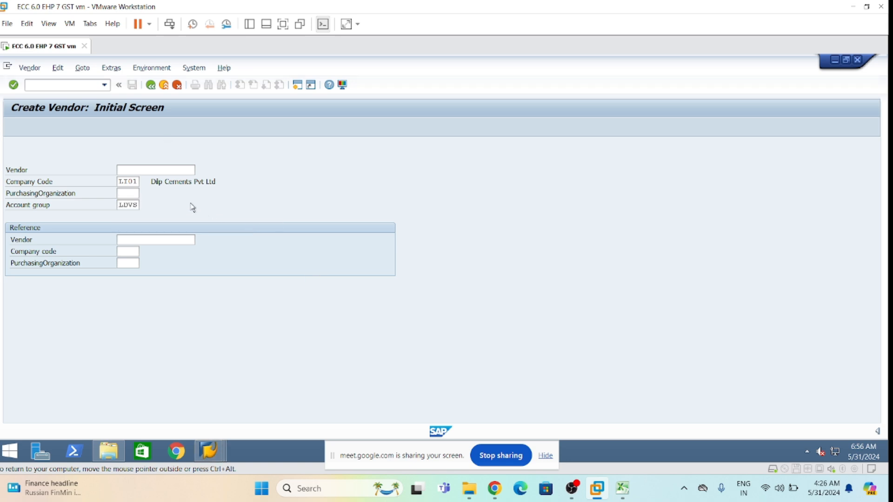
# Set the purchasing organization to LPOR and continue to the new vendor's address data.
pyautogui.click(128, 193)
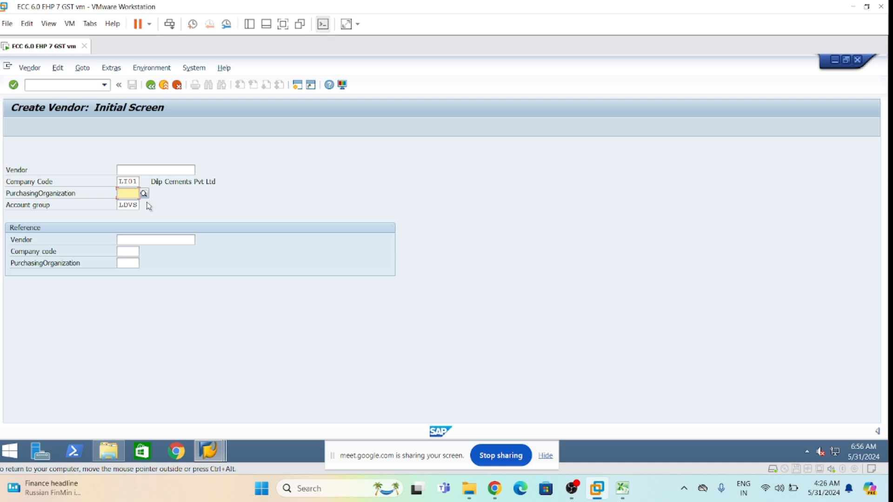
pyautogui.write('lpor')
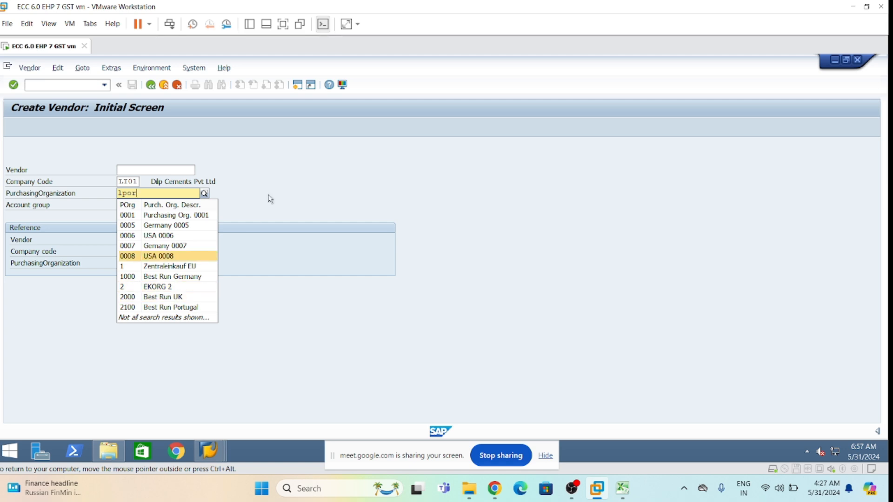
pyautogui.click(295, 200)
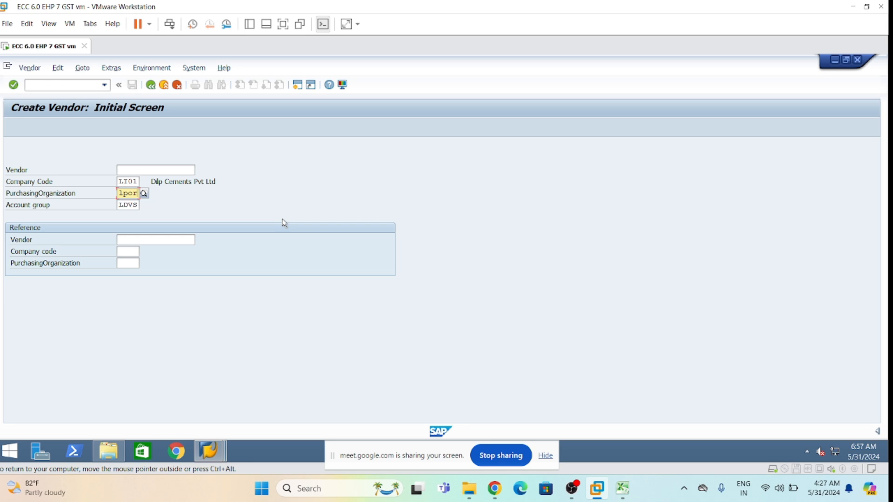
pyautogui.click(151, 204)
pyautogui.press('Return')
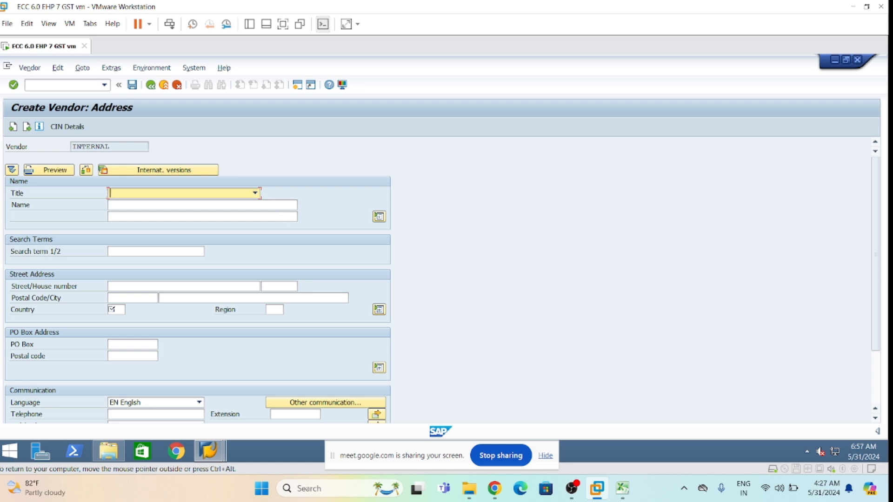
# Set the new vendor's title to Company and its name to Jugna Trading Company.
pyautogui.click(255, 192)
pyautogui.click(203, 204)
pyautogui.press('Tab')
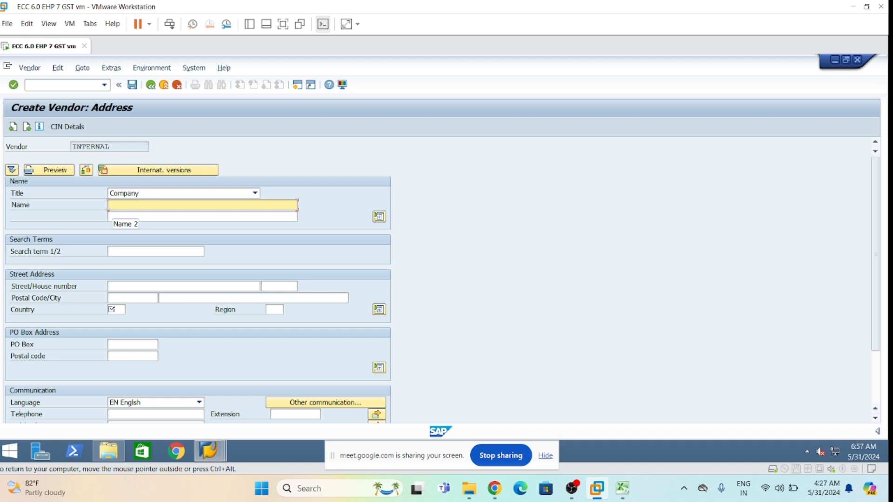
pyautogui.write('Jugna Trading C')
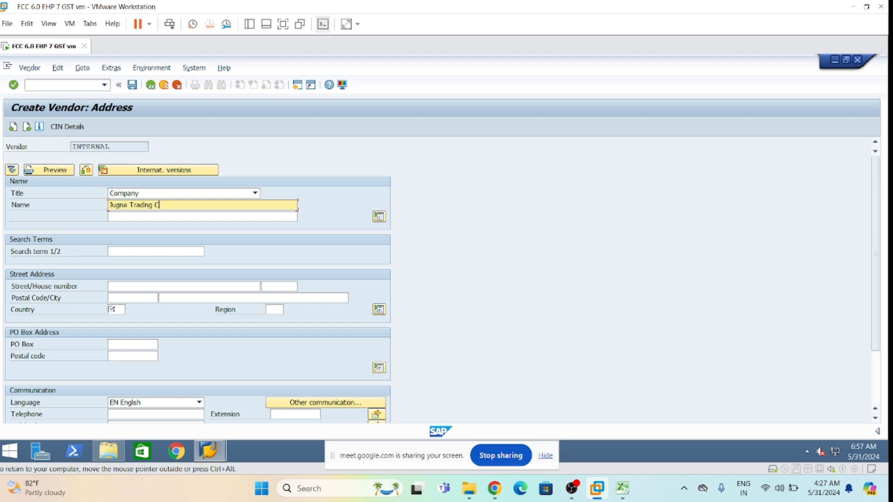
pyautogui.write('Ompany')
pyautogui.press('BackSpace')
pyautogui.press('BackSpace')
pyautogui.press('BackSpace')
pyautogui.press('BackSpace')
pyautogui.press('BackSpace')
pyautogui.press('BackSpace')
pyautogui.press('BackSpace')
pyautogui.write('Company')
# Set the search term to JTC and fill in the vendor's street and house number.
pyautogui.click(129, 253)
pyautogui.write('JTC')
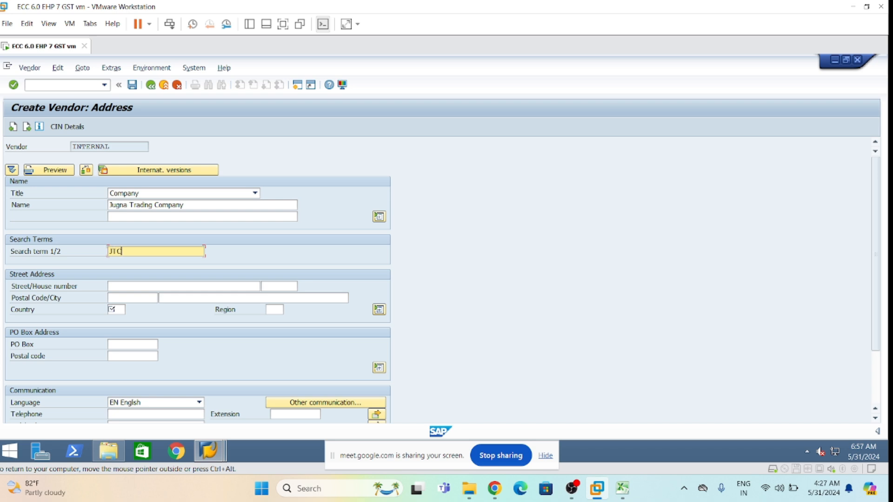
pyautogui.click(161, 285)
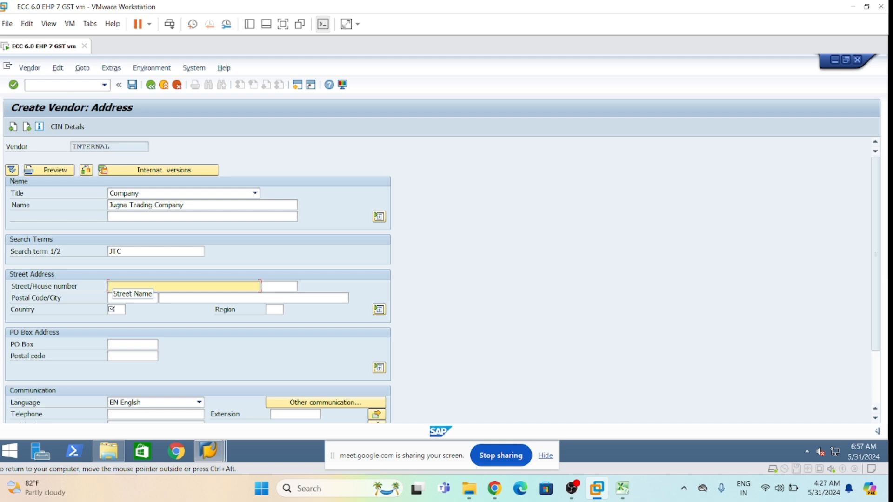
pyautogui.write('Man')
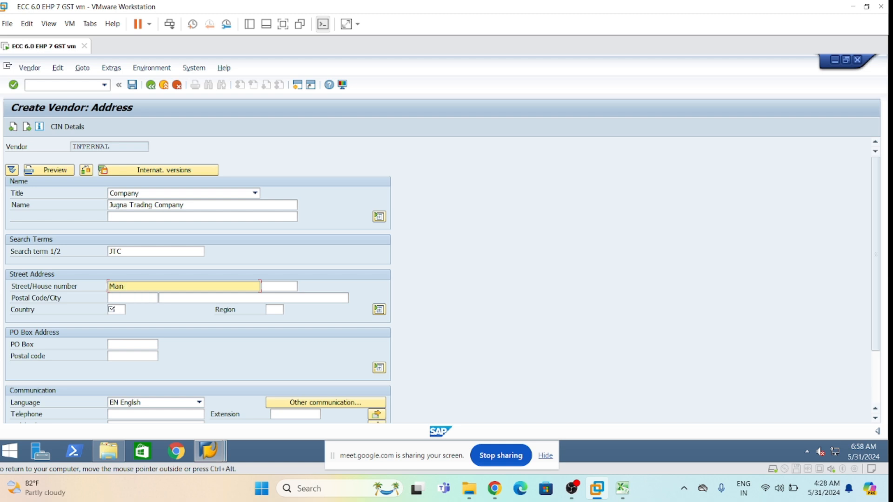
pyautogui.write(' Road')
pyautogui.press('Tab')
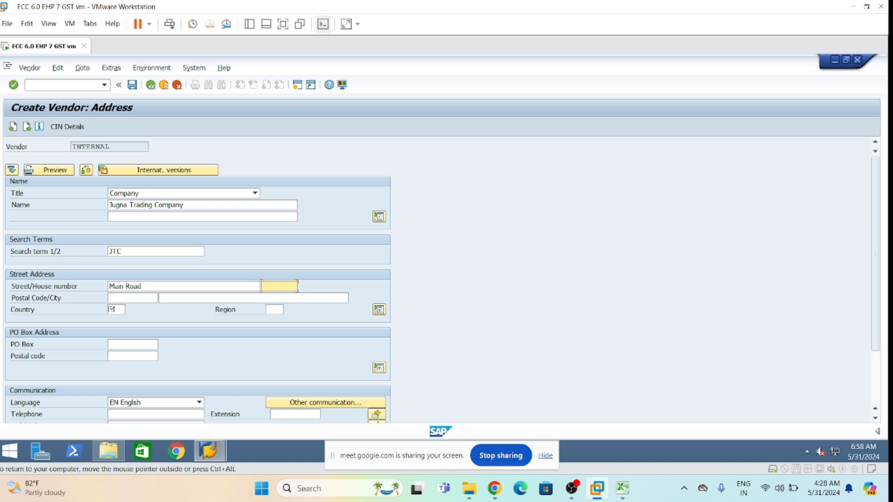
pyautogui.write('22')
# Fill in the postal code and city of the vendor's street address.
pyautogui.click(111, 298)
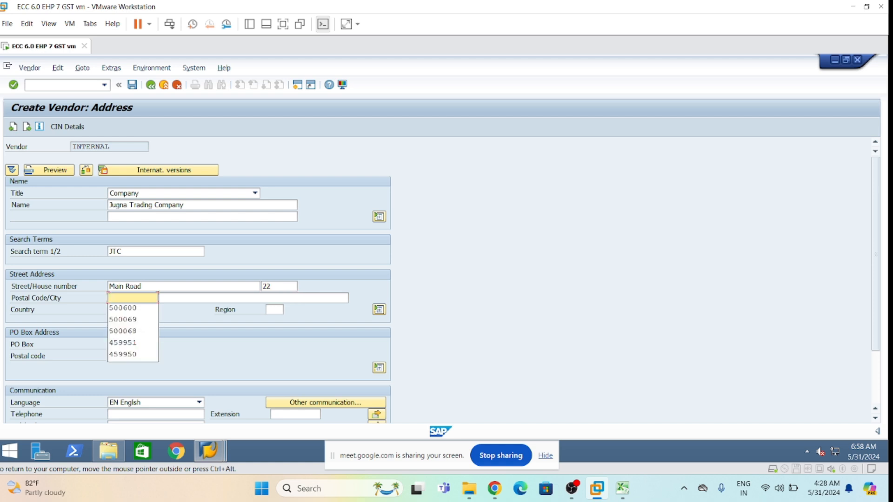
pyautogui.click(135, 310)
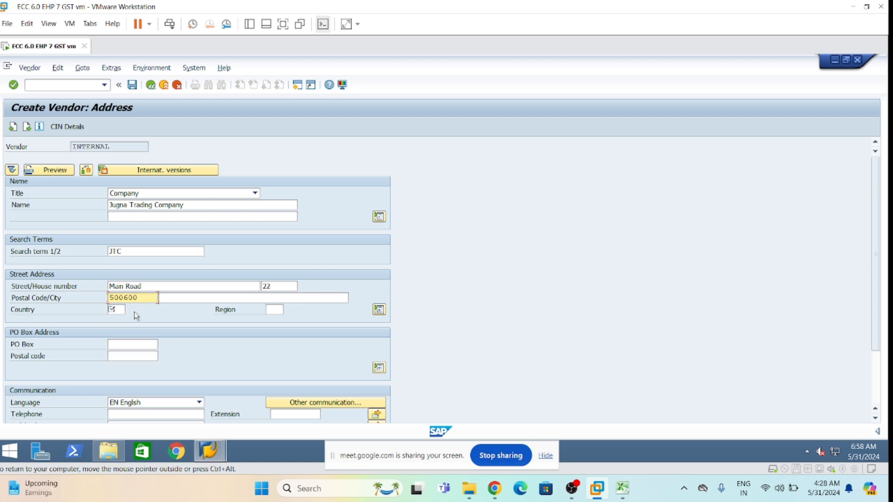
pyautogui.write('=1')
pyautogui.press('BackSpace')
pyautogui.press('BackSpace')
pyautogui.press('BackSpace')
pyautogui.write('1')
pyautogui.press('Tab')
pyautogui.press('space')
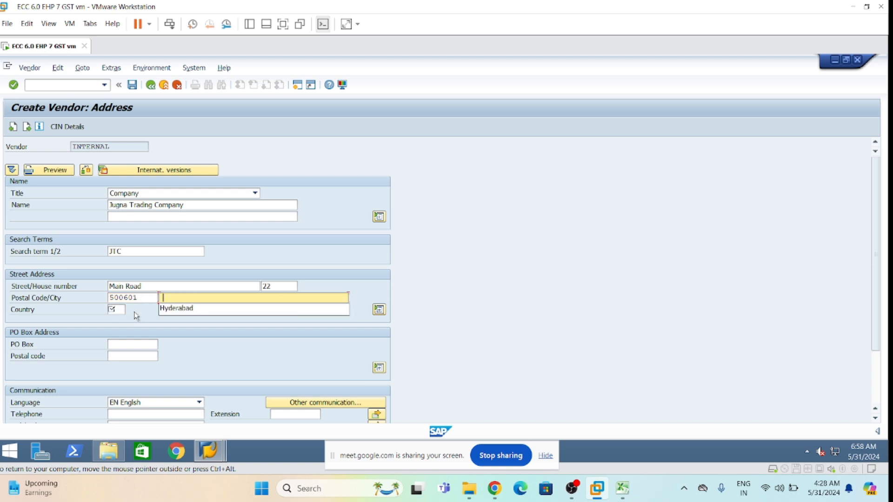
pyautogui.press('Down')
pyautogui.press('Return')
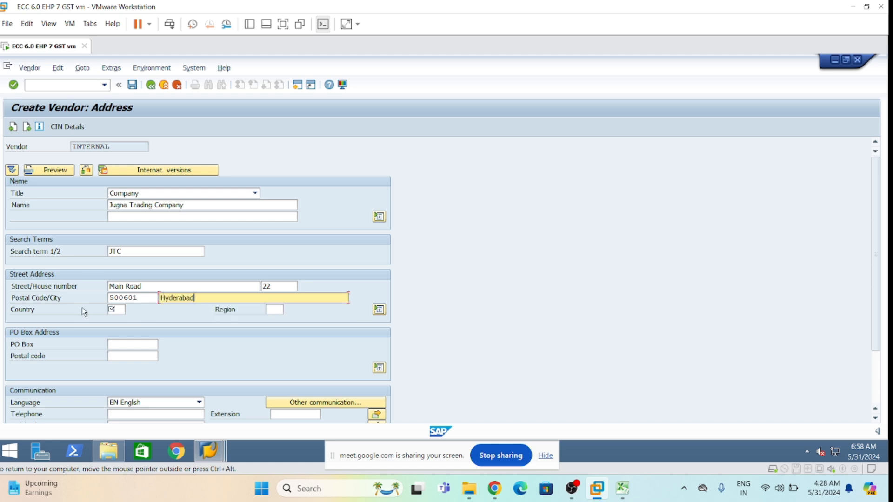
# Set the country to IN and the region to 36 in the street address.
pyautogui.click(114, 309)
pyautogui.press('space')
pyautogui.click(118, 320)
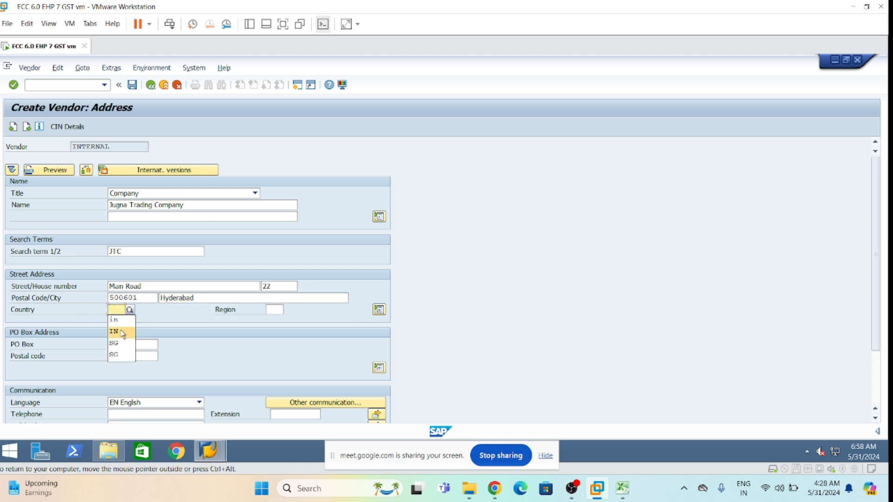
pyautogui.click(272, 310)
pyautogui.press('space')
pyautogui.click(283, 330)
# Fill in the vendor's PO box from the previously used entries.
pyautogui.click(132, 344)
pyautogui.press('space')
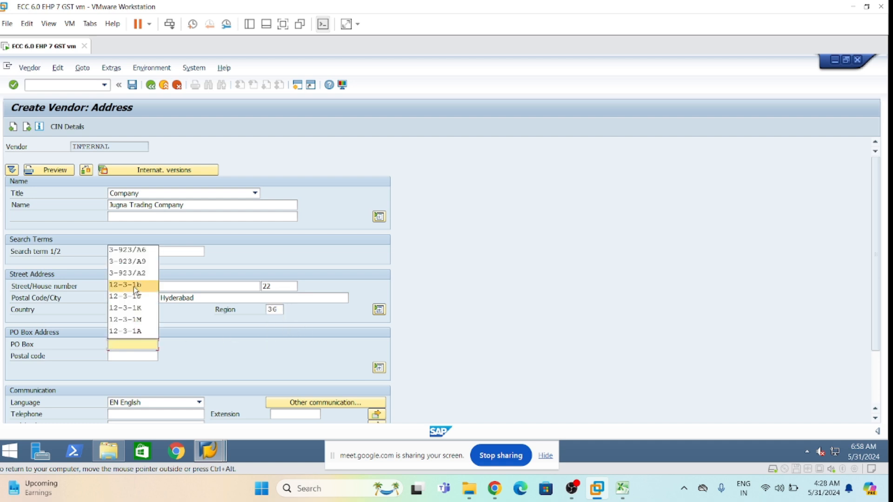
pyautogui.click(133, 252)
pyautogui.scroll(-3, 191, 361)
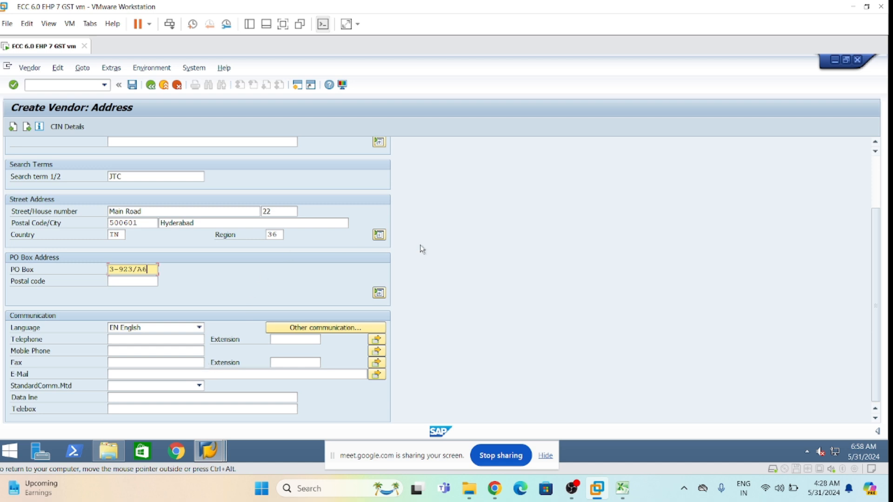
# Correct the country entry to IN and continue to the vendor's control data.
pyautogui.press('Return')
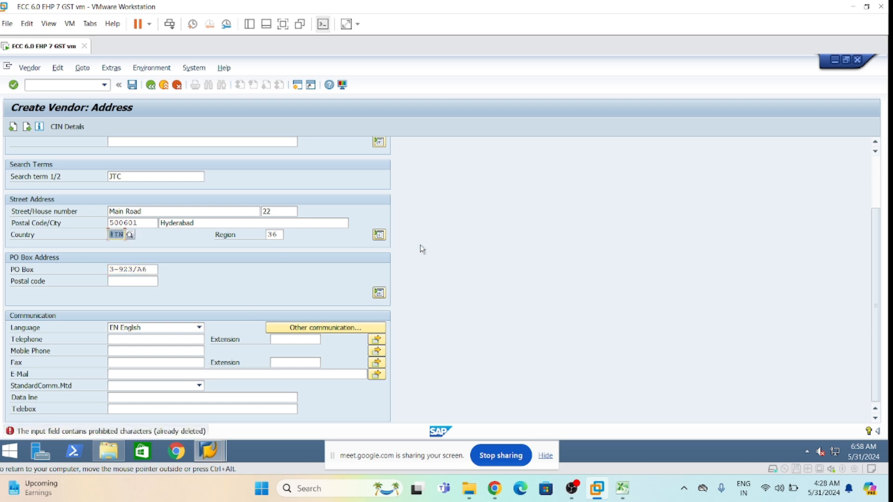
pyautogui.write('IN')
pyautogui.press('Return')
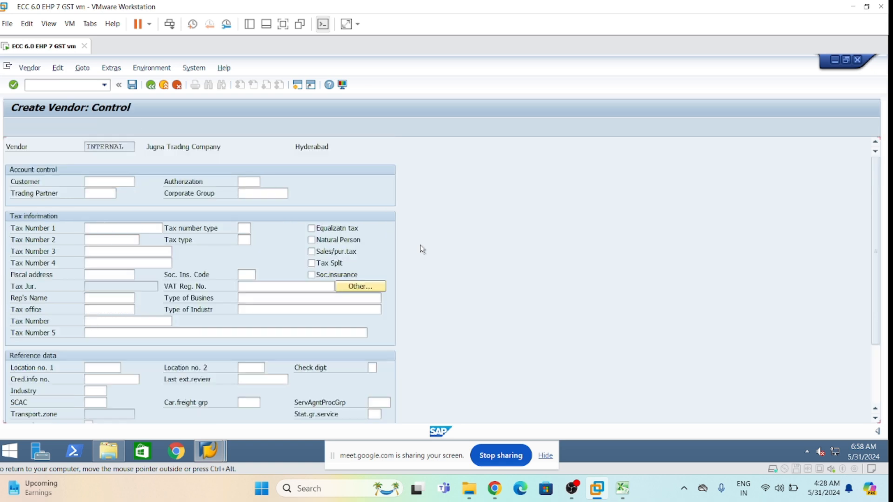
# Pass over the control data without entries and return from the contact persons to the payment transactions.
pyautogui.press('Return')
pyautogui.press('Return')
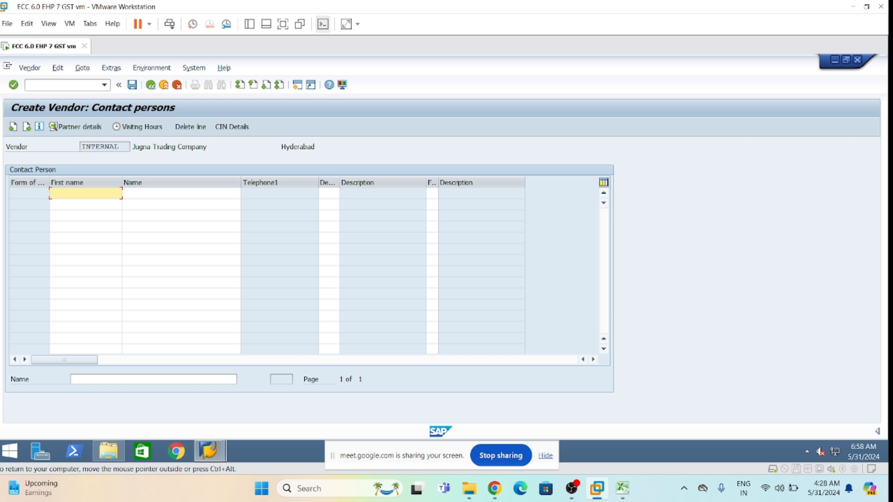
pyautogui.click(13, 126)
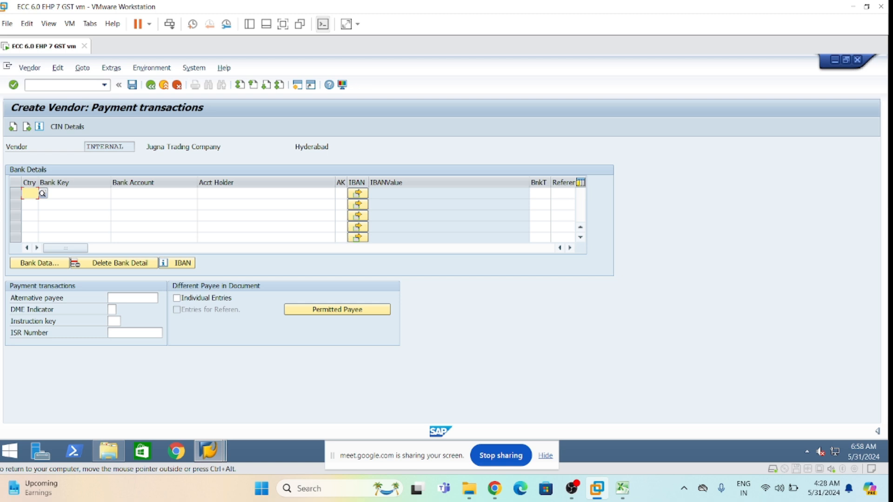
# Enter a bank detail with country IN, bank key ICICI and the vendor's bank account number.
pyautogui.write('In')
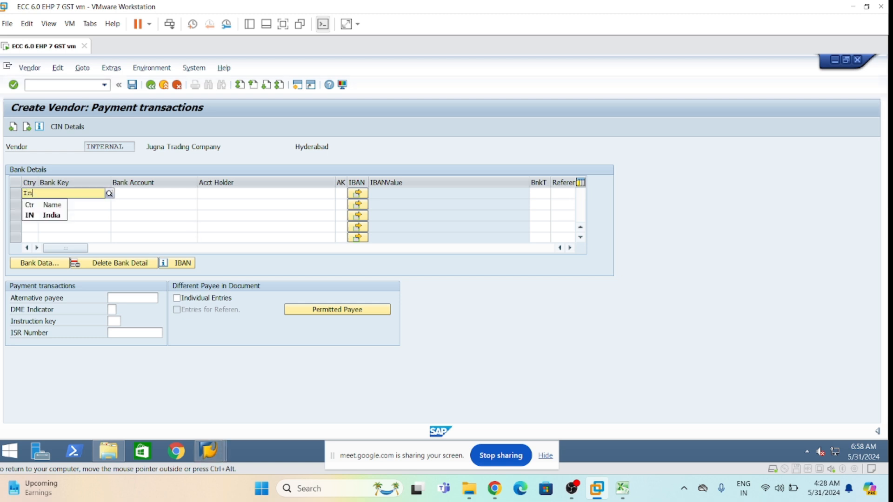
pyautogui.press('Tab')
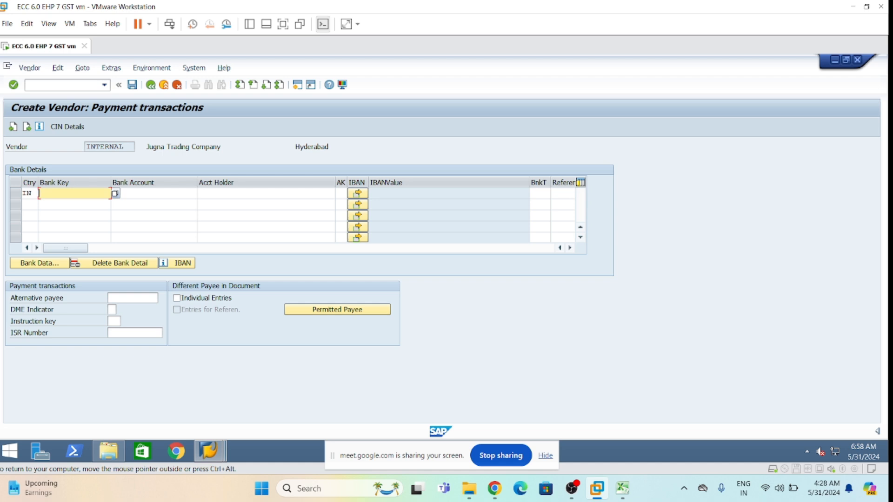
pyautogui.write('ICICI')
pyautogui.press('Tab')
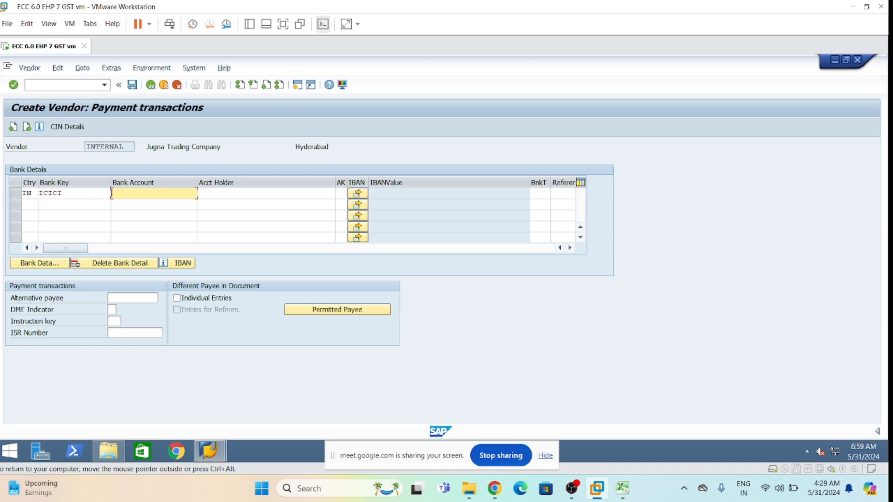
pyautogui.write('320')
pyautogui.press('Down')
pyautogui.press('Return')
pyautogui.press('Tab')
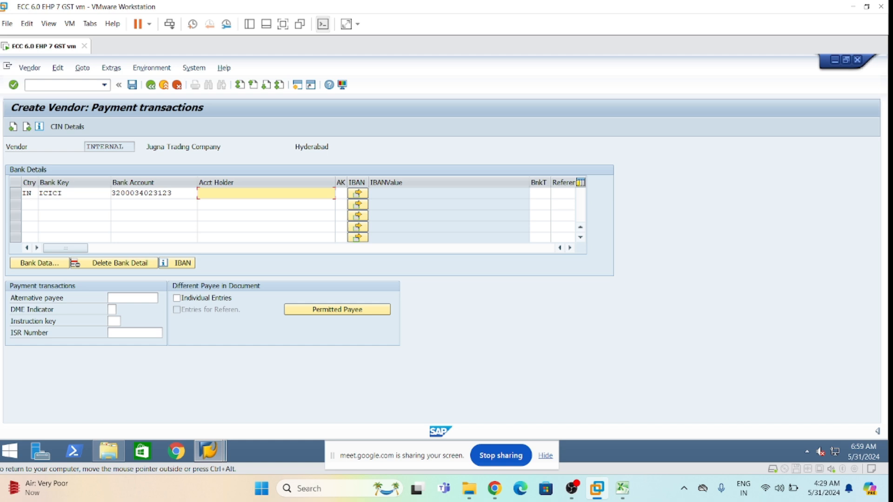
# Set the account holder to Jugna Trading Co and continue to the contact persons.
pyautogui.write('Jugna Trading co')
pyautogui.press('BackSpace')
pyautogui.press('BackSpace')
pyautogui.write('Co')
pyautogui.press('Tab')
pyautogui.press('Tab')
pyautogui.press('Tab')
pyautogui.press('Tab')
pyautogui.press('Tab')
pyautogui.press('Tab')
pyautogui.press('Tab')
pyautogui.press('Tab')
pyautogui.press('Tab')
pyautogui.press('Tab')
pyautogui.press('Return')
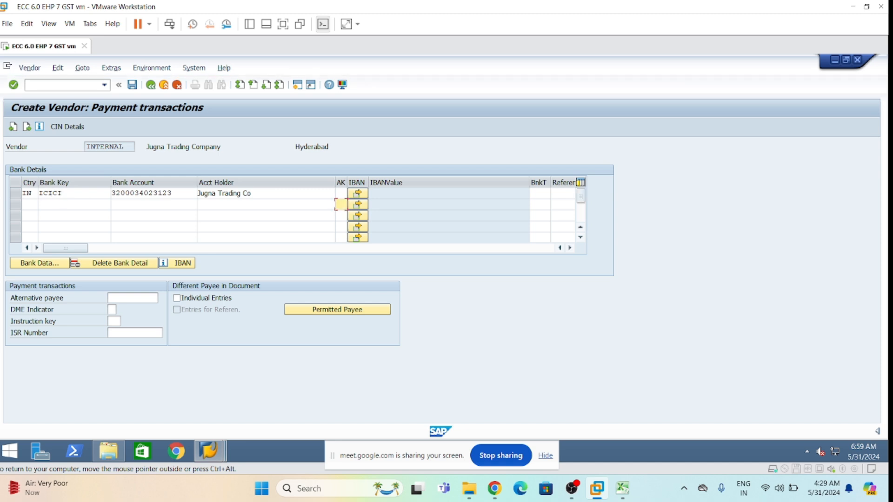
pyautogui.press('Return')
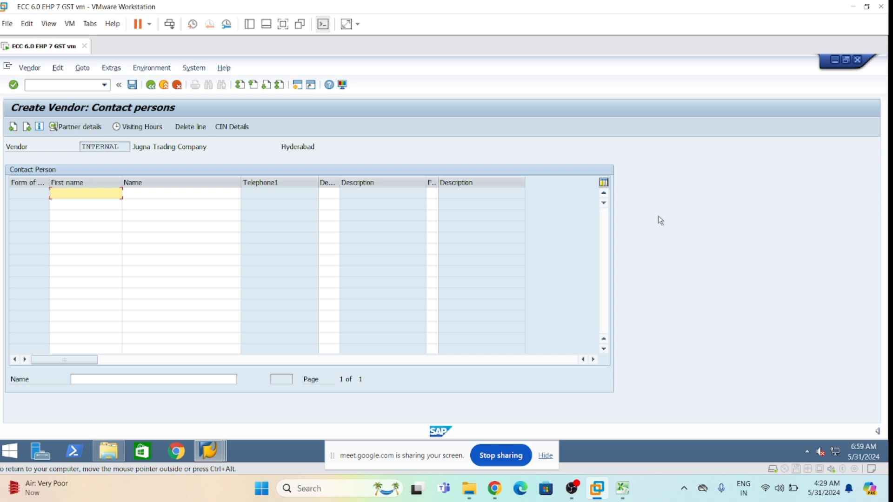
# Enter the contact person's first name and name in the first contact row.
pyautogui.write('Raju')
pyautogui.press('Tab')
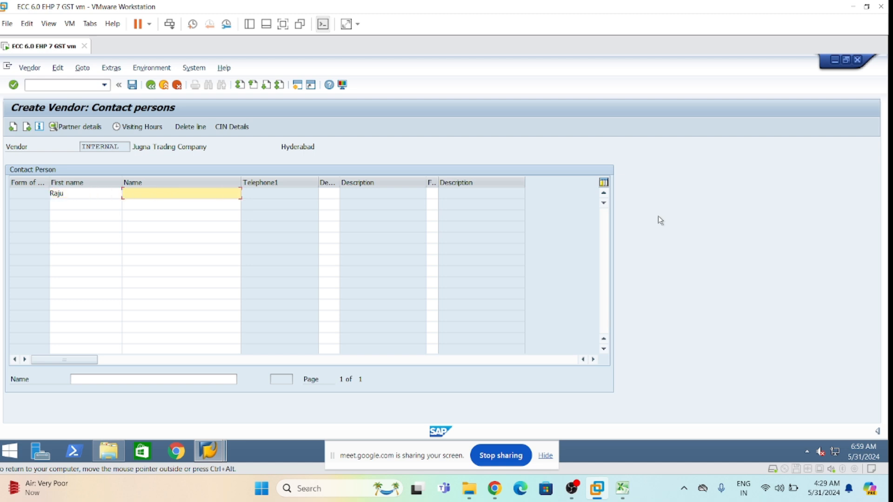
pyautogui.write('RK')
pyautogui.press('Tab')
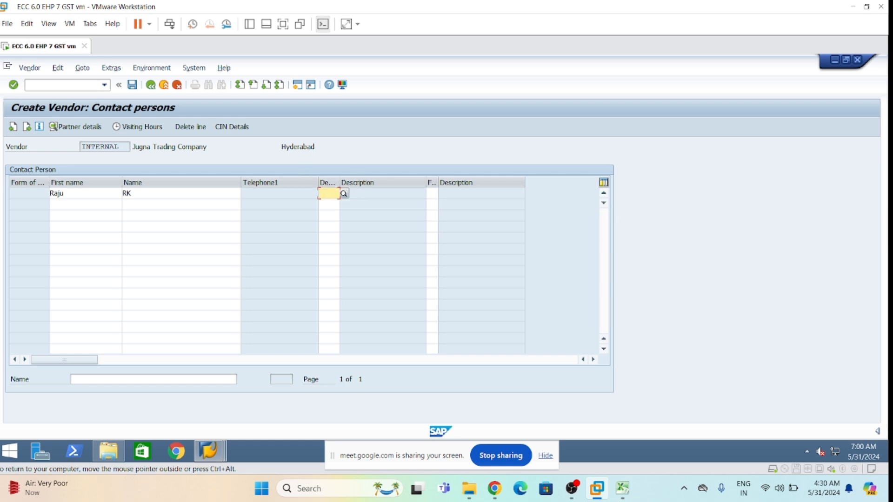
# Assign the contact department 0002 Purchasing and function 02 Head of purchasing, and continue to the accounting information.
pyautogui.write('0002')
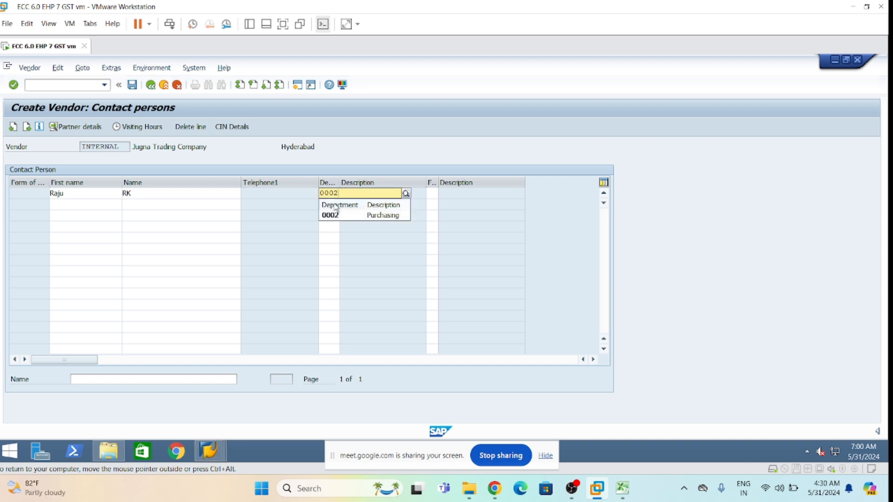
pyautogui.click(386, 215)
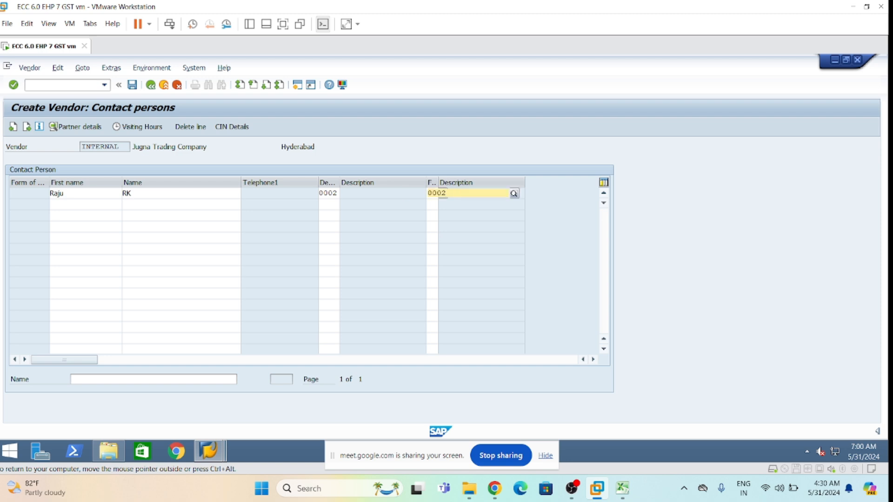
pyautogui.write('02')
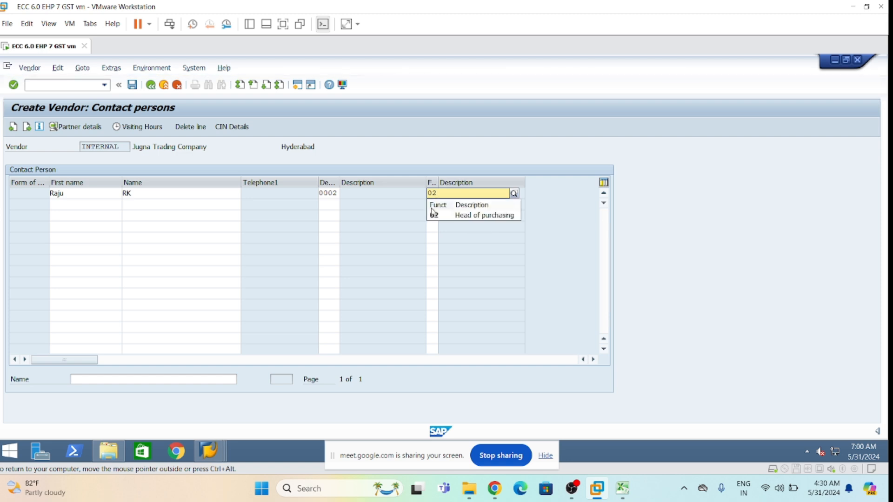
pyautogui.click(502, 230)
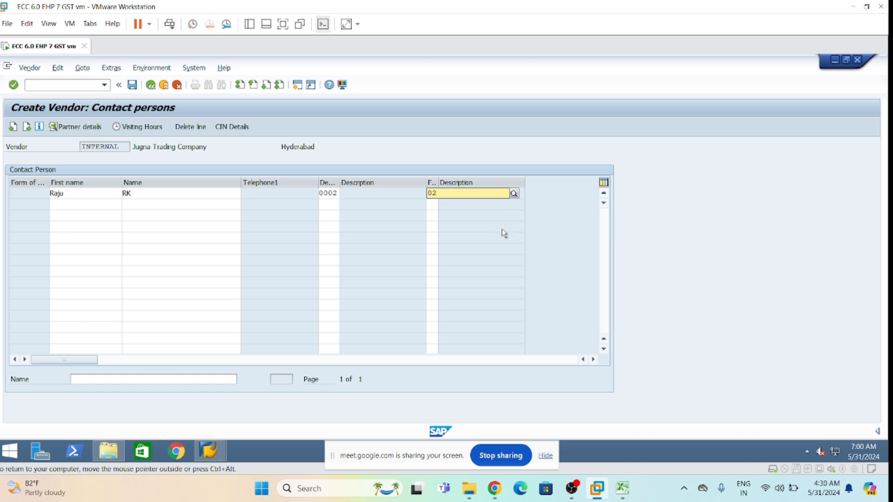
pyautogui.press('Return')
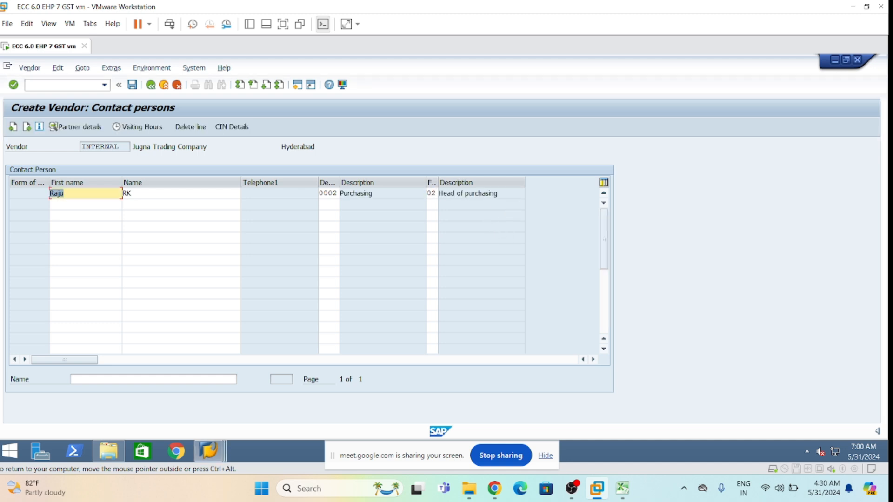
pyautogui.click(185, 197)
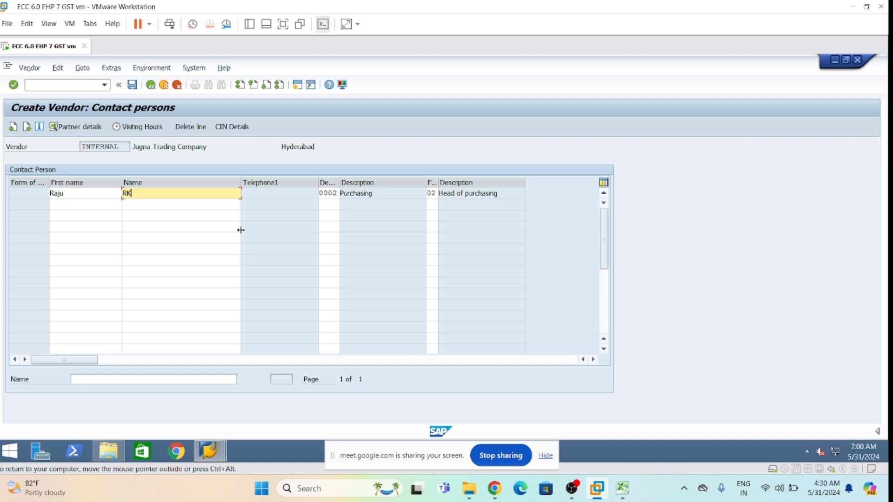
pyautogui.press('Return')
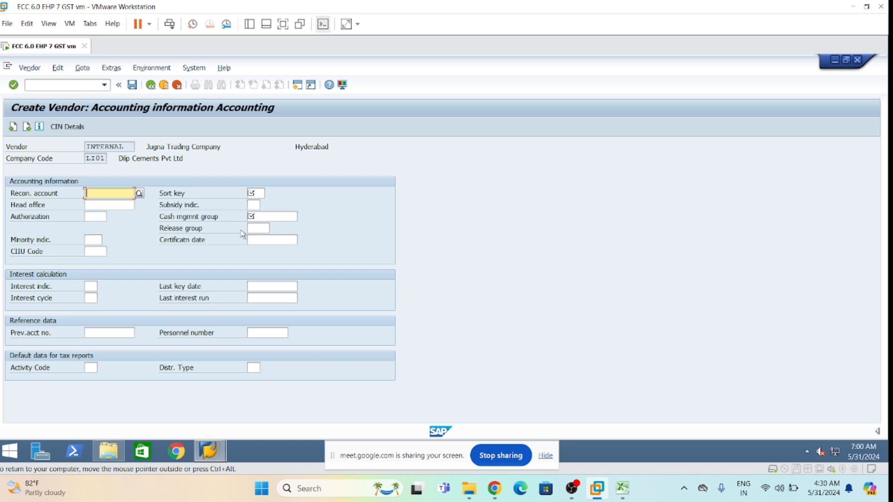
# Set the reconciliation account to 150000 in the vendor's accounting information.
pyautogui.click(116, 203)
pyautogui.press('BackSpace')
pyautogui.write('0000')
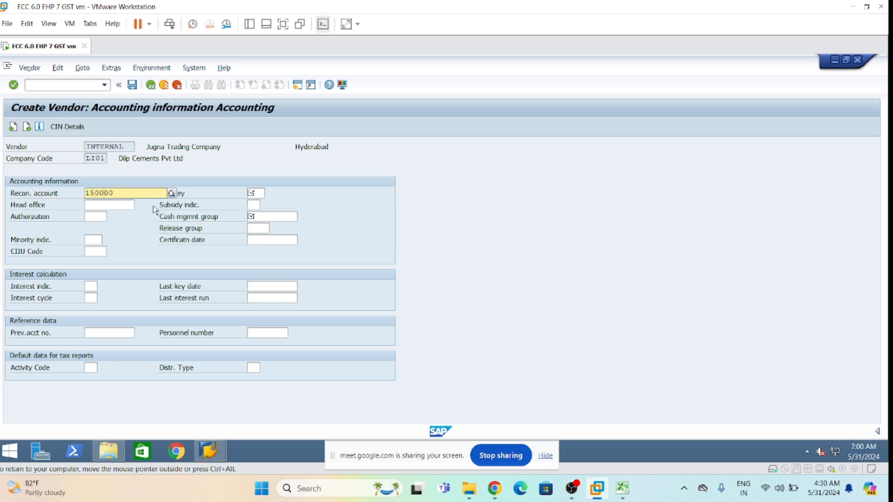
pyautogui.click(136, 232)
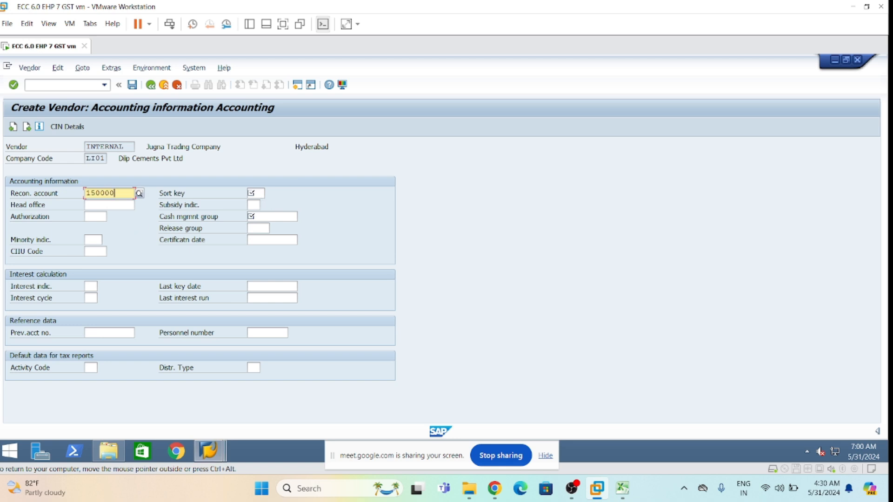
# Set the sort key to 014 and the cash management group to A1 in the vendor's accounting information.
pyautogui.press('Tab')
pyautogui.write('0')
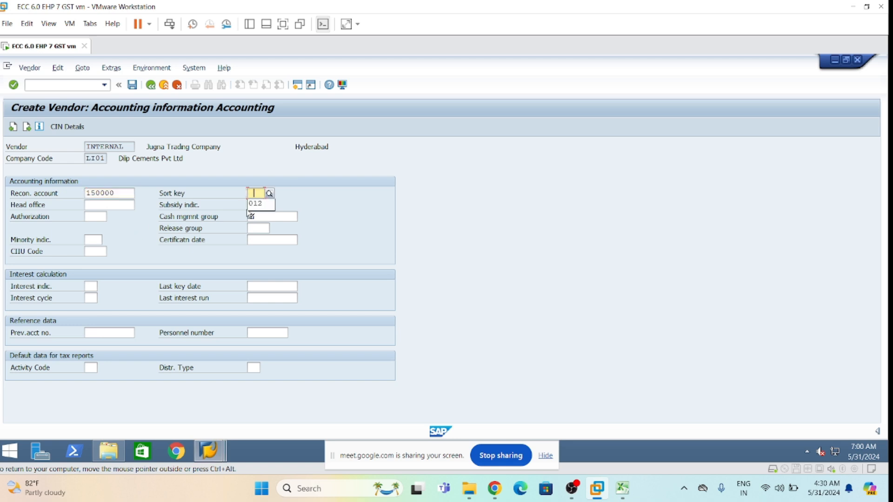
pyautogui.click(261, 205)
pyautogui.press('BackSpace')
pyautogui.write('4')
pyautogui.click(295, 219)
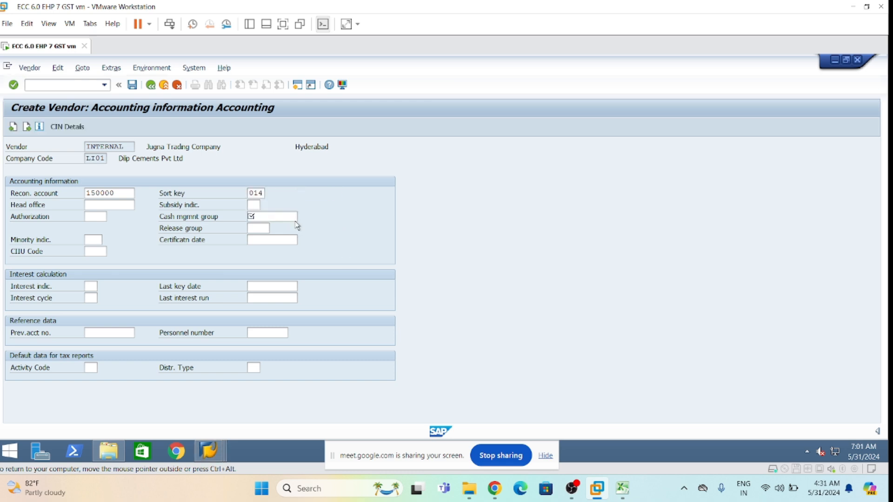
pyautogui.click(261, 217)
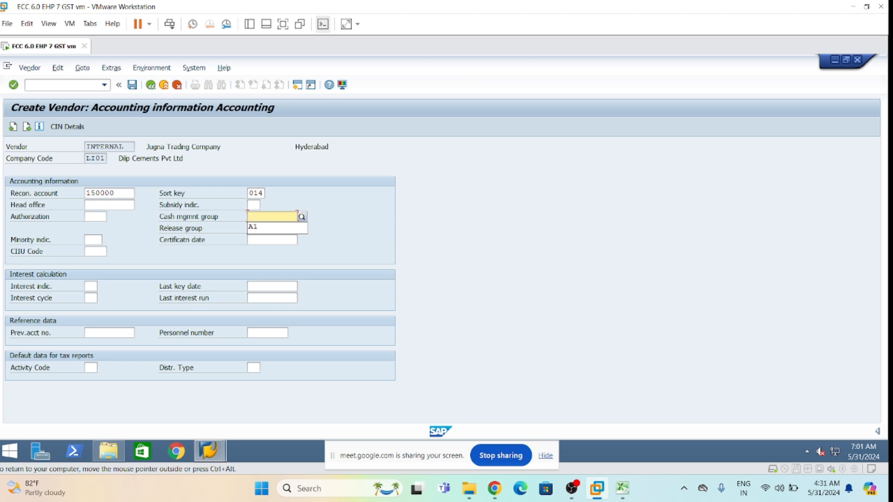
pyautogui.click(279, 226)
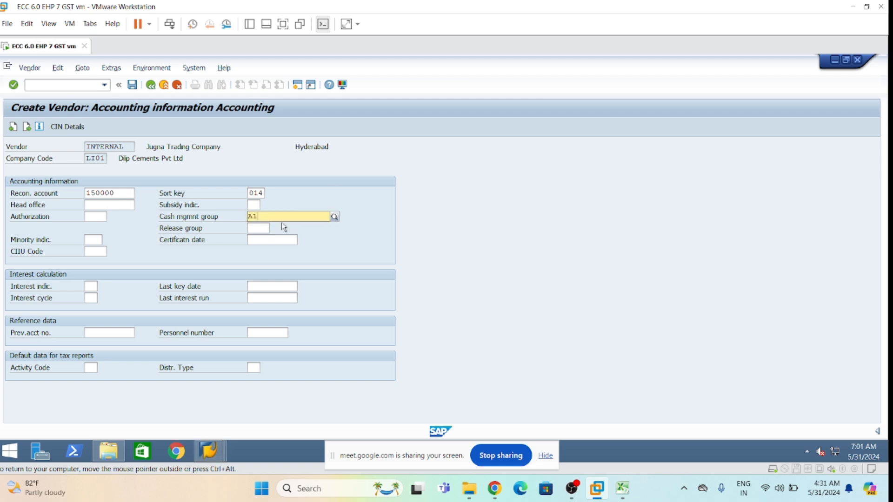
pyautogui.click(331, 239)
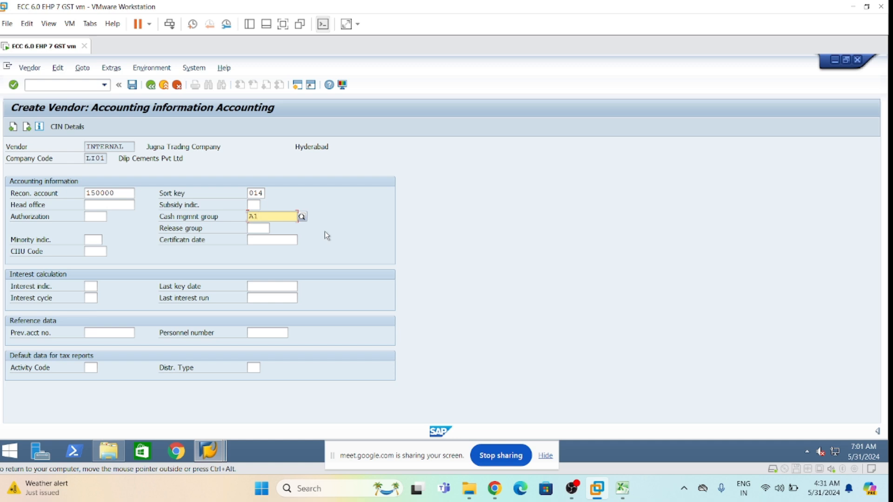
# Continue to the accounting payment transactions and set the payment terms to L001.
pyautogui.press('Return')
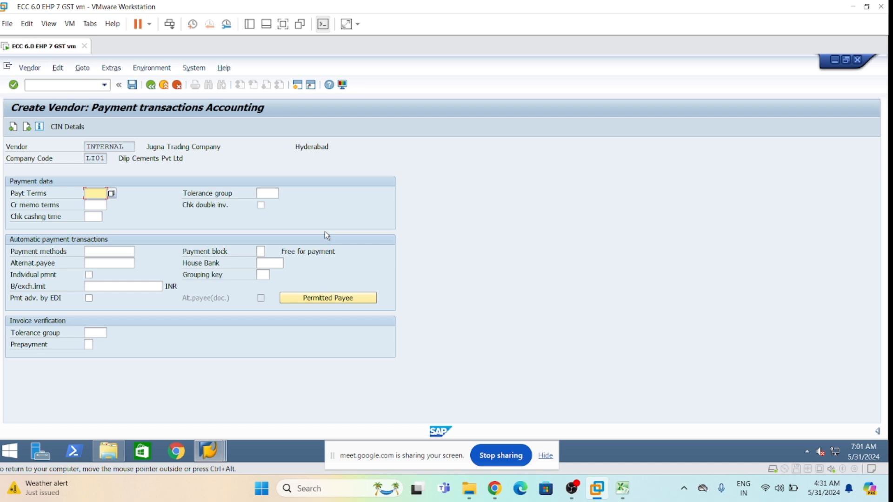
pyautogui.write('1001')
pyautogui.click(162, 218)
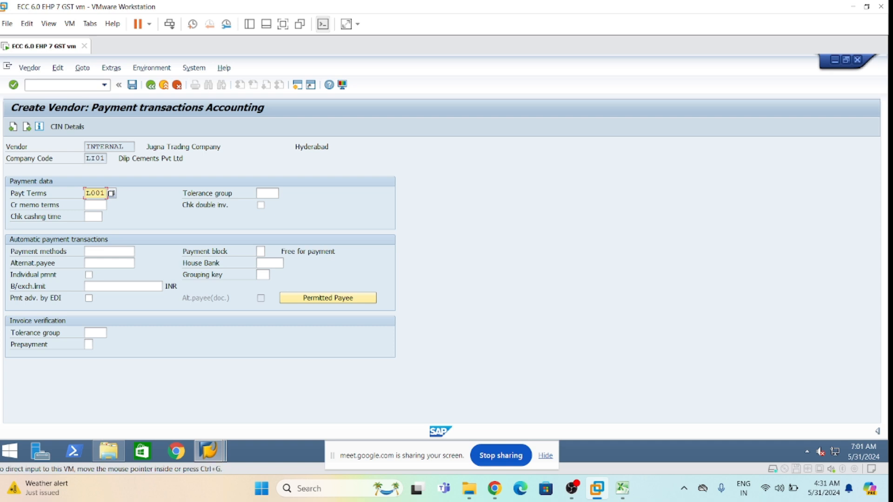
# Go back to the accounting information to review the cash management group, and return to the payment transactions.
pyautogui.click(17, 127)
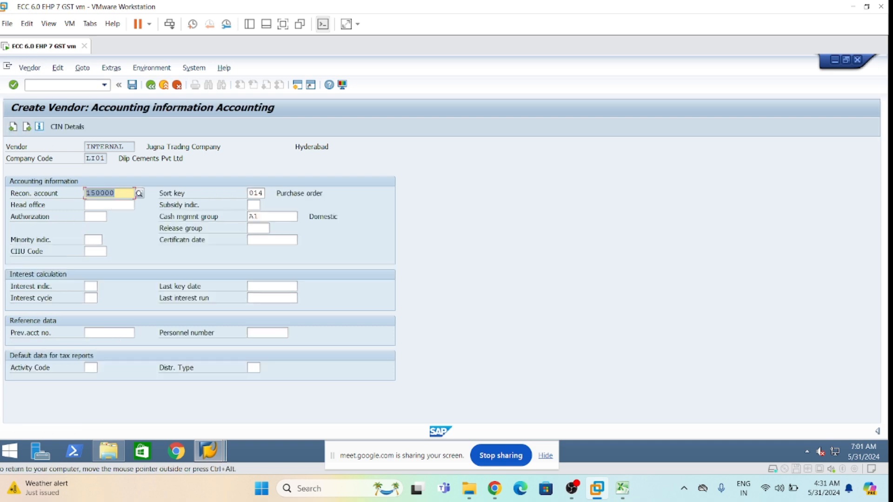
pyautogui.click(279, 217)
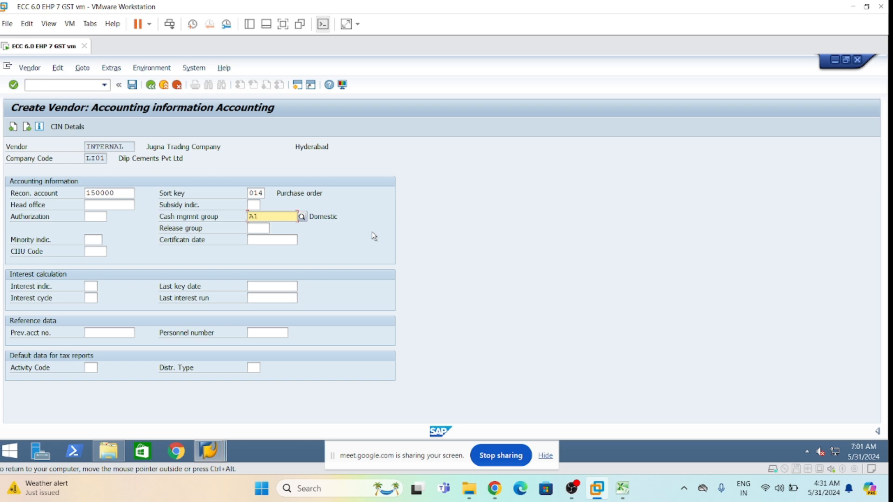
pyautogui.press('Return')
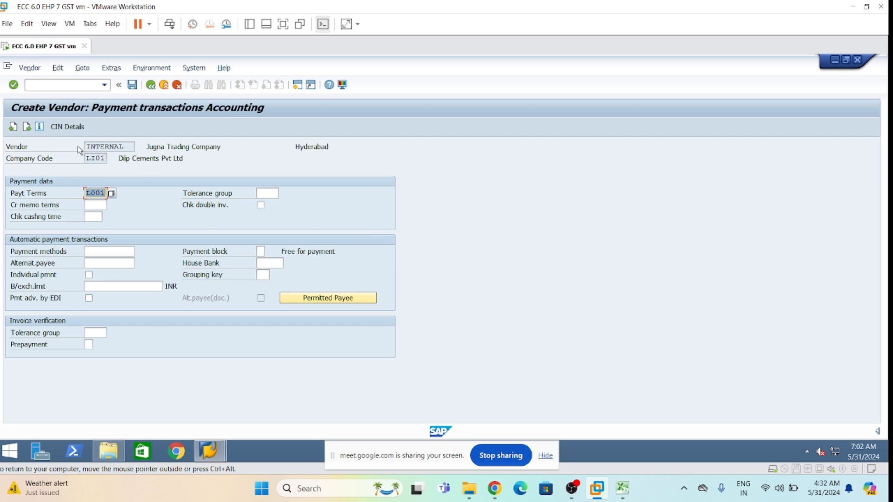
# Set the credit memo terms to 1001 and the payment methods to CT for automatic payment transactions.
pyautogui.click(95, 204)
pyautogui.click(103, 215)
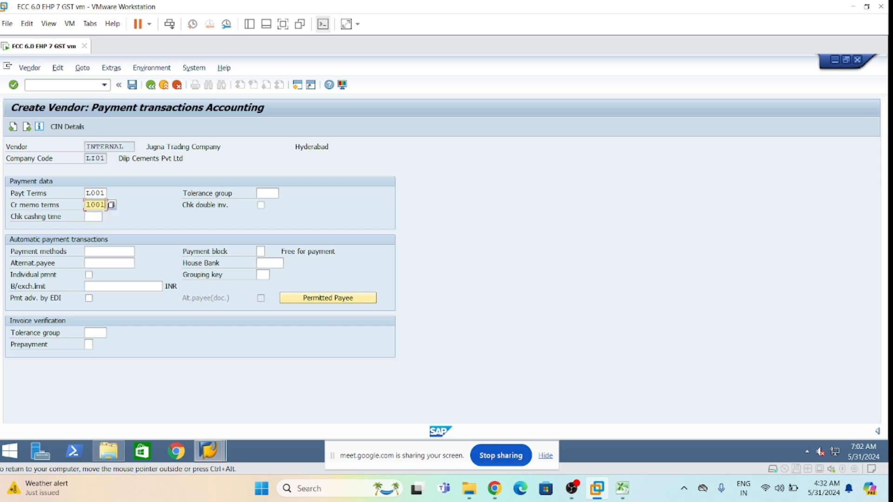
pyautogui.click(107, 251)
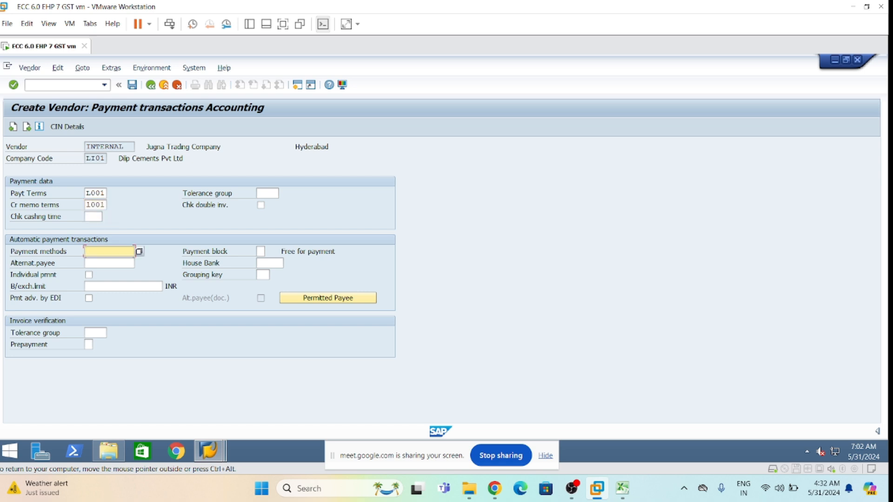
pyautogui.write('CT')
# Continue to the vendor's purchasing data, leaving the correspondence and withholding tax entries blank.
pyautogui.press('Return')
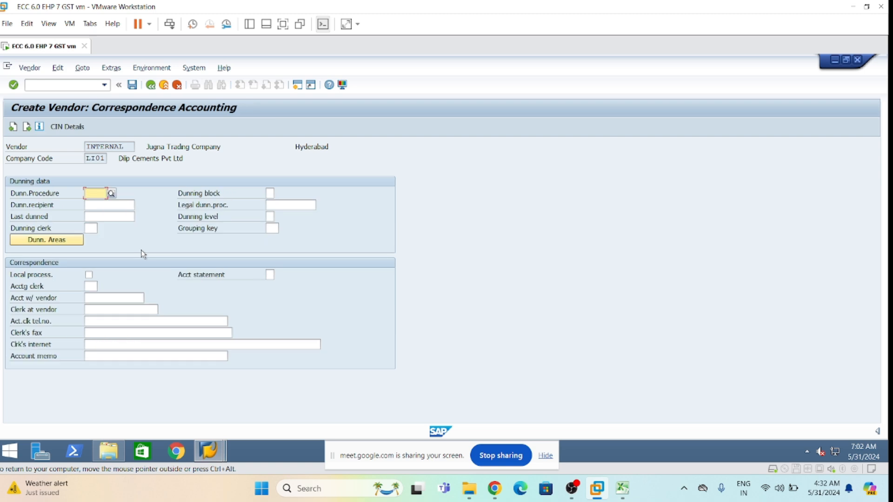
pyautogui.press('Return')
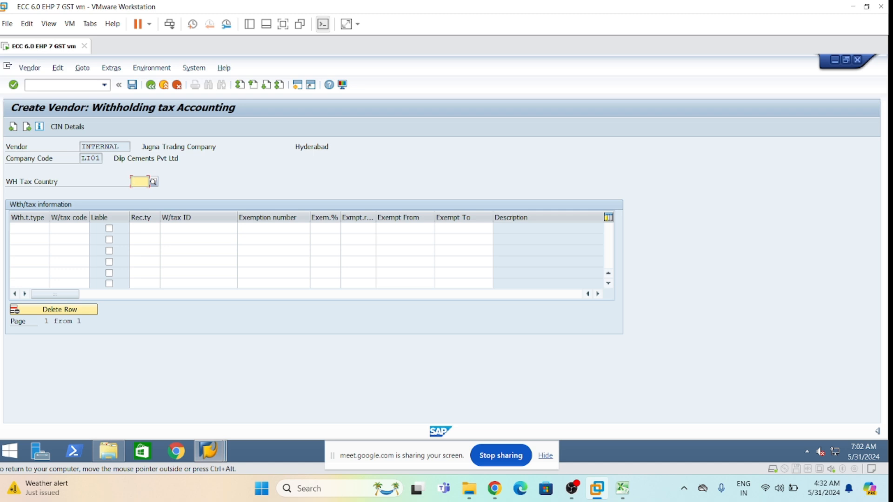
pyautogui.press('Return')
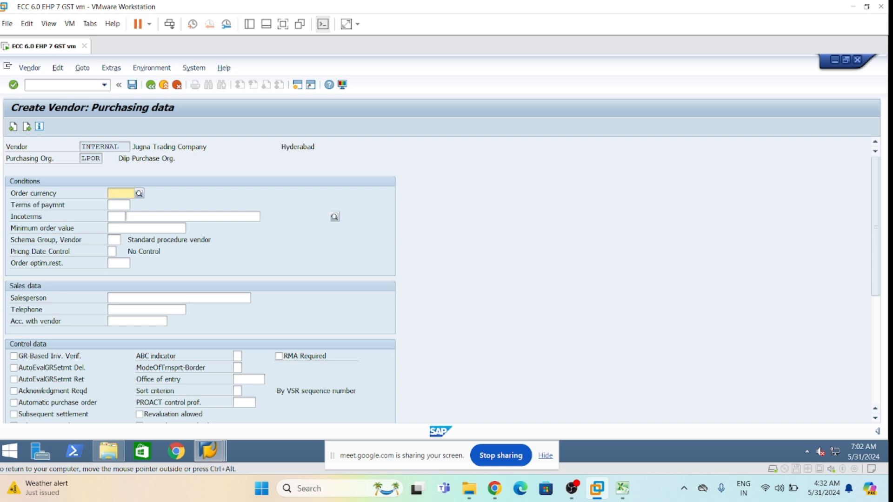
# Set the order currency to INR and the terms of payment to 1001 in the purchasing conditions.
pyautogui.write('inr')
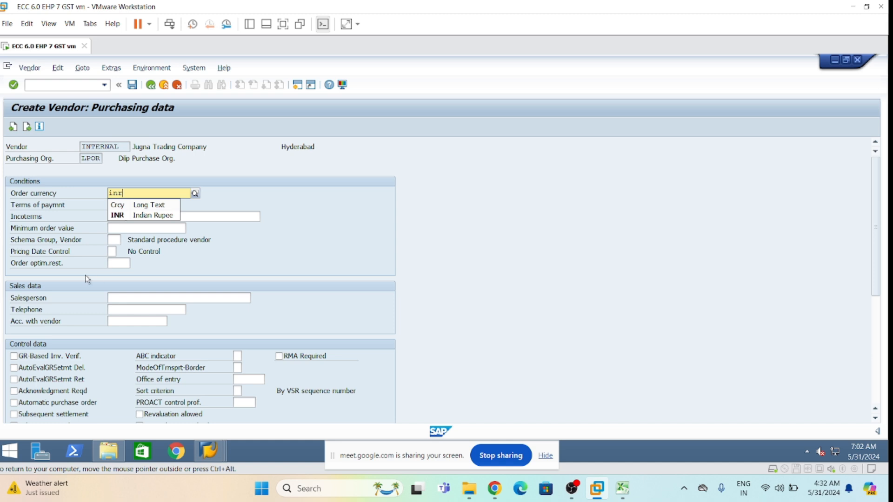
pyautogui.click(151, 217)
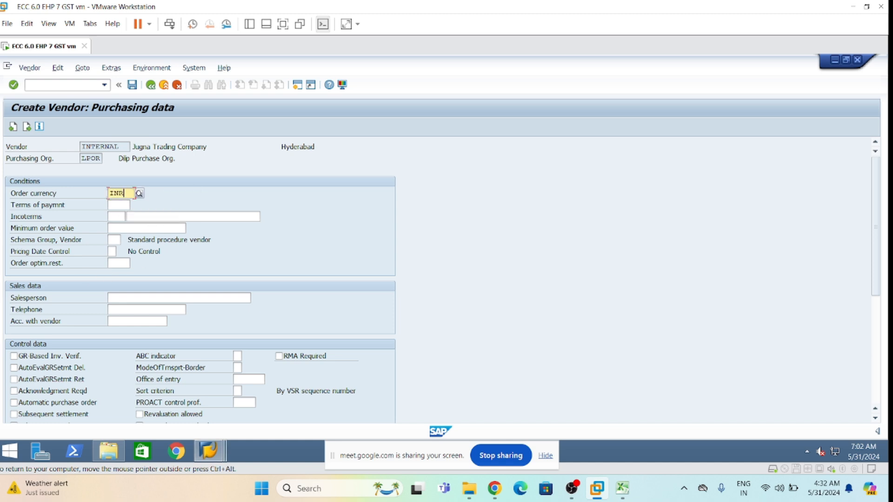
pyautogui.press('Tab')
pyautogui.press('BackSpace')
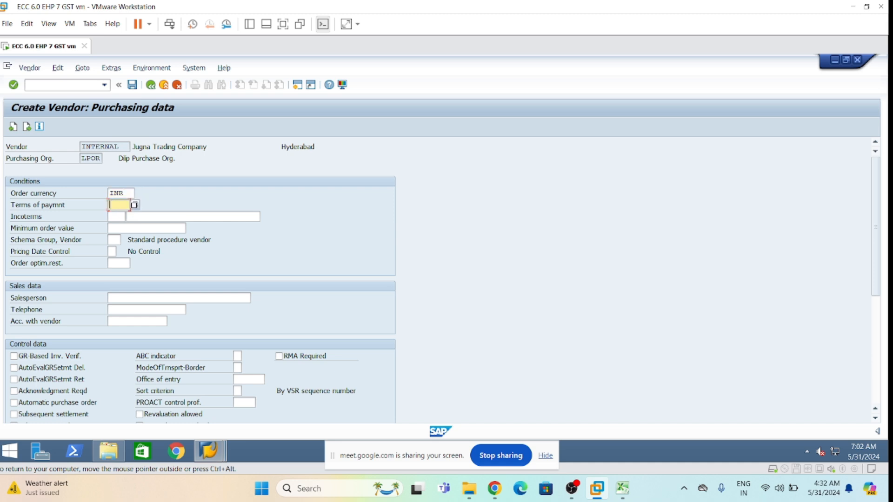
pyautogui.write('1001')
pyautogui.click(145, 217)
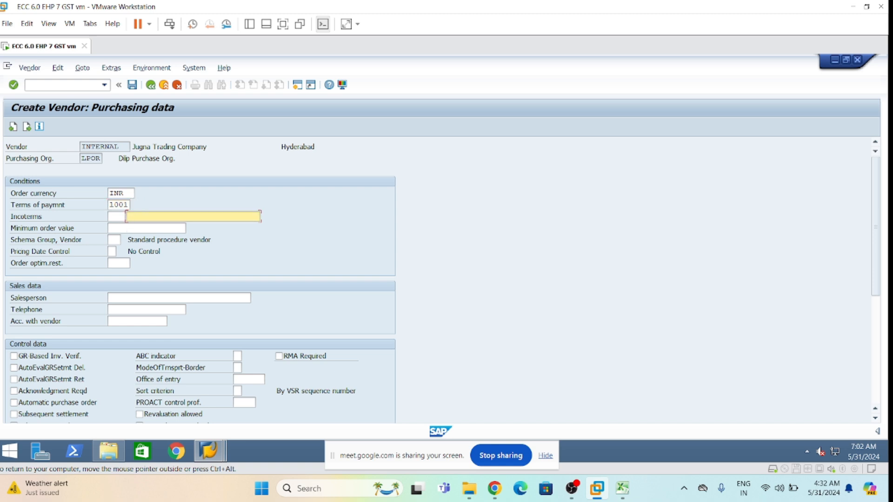
# Set the Incoterms to EXW (From plant) in the purchasing conditions.
pyautogui.click(116, 216)
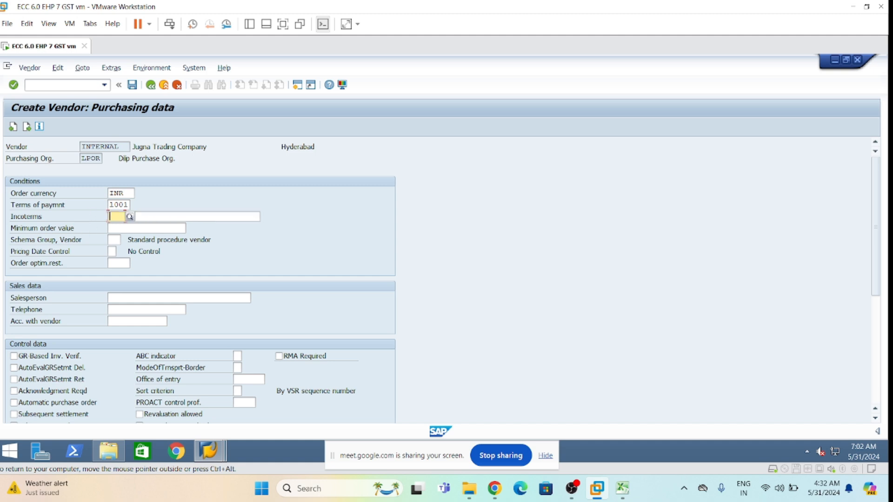
pyautogui.write('ex')
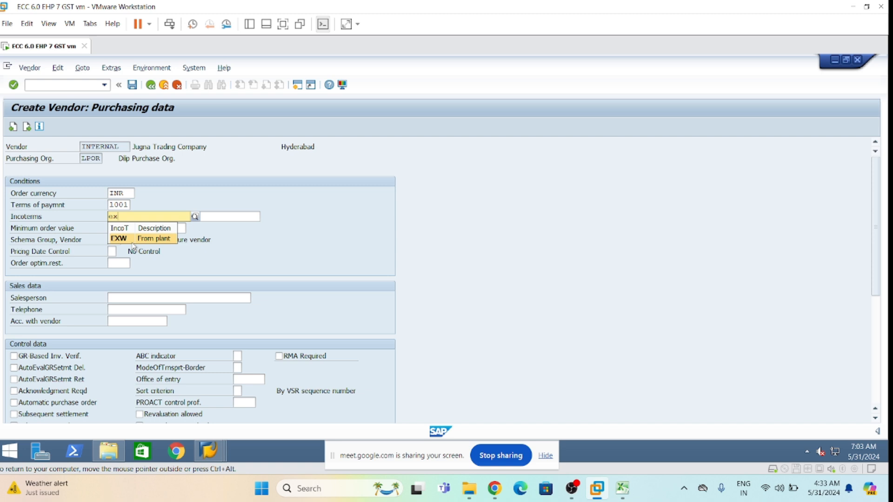
pyautogui.click(157, 239)
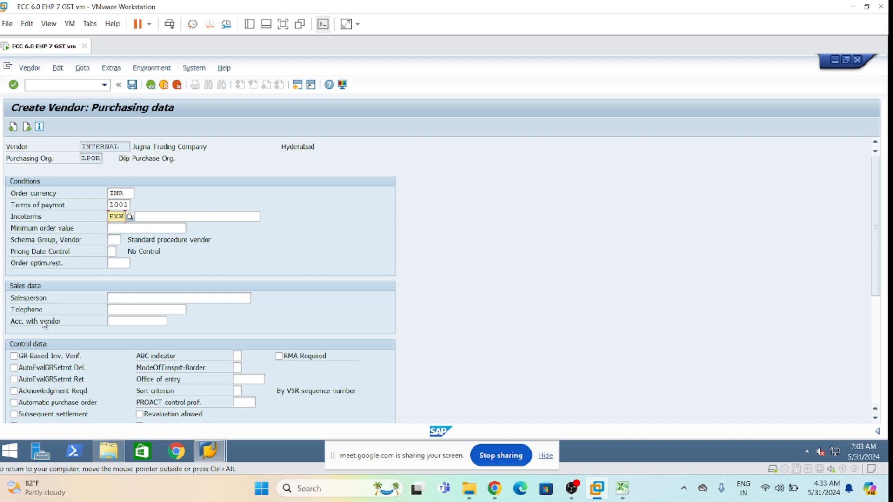
# Enable GR-based invoice verification in the control data and read the indicator's field help.
pyautogui.click(17, 356)
pyautogui.click(35, 357)
pyautogui.click(36, 357)
pyautogui.press('F1')
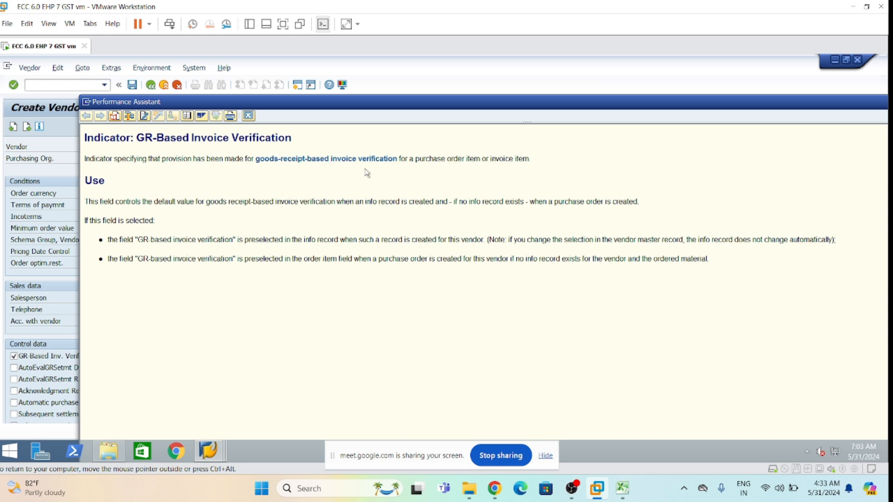
pyautogui.click(248, 116)
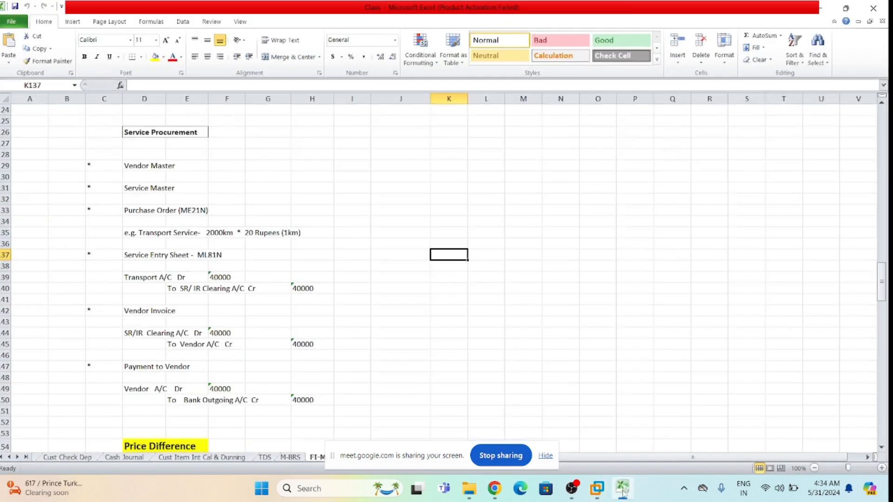
# Switch to the Excel workbook and enter the note PO > GR > IR in cell K132 beside the service procurement list.
pyautogui.click(622, 488)
pyautogui.click(485, 200)
pyautogui.click(437, 198)
pyautogui.write('po')
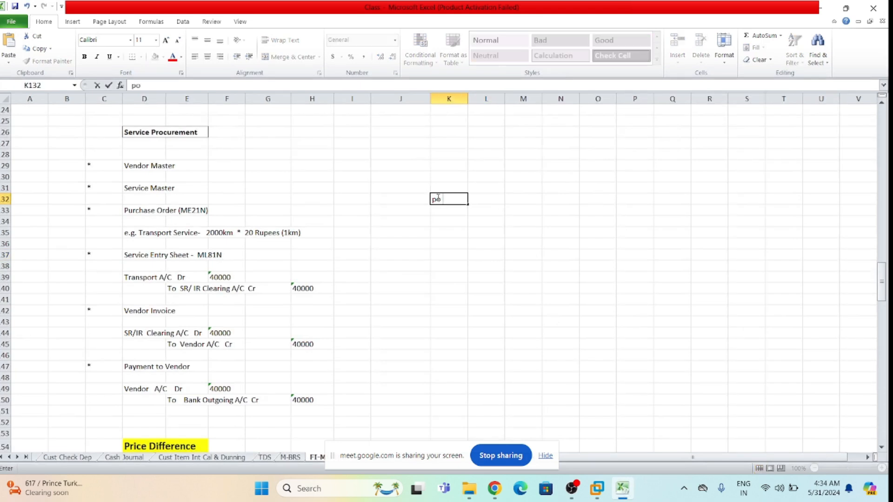
pyautogui.press('BackSpace')
pyautogui.press('BackSpace')
pyautogui.write('PO')
pyautogui.write(' *')
pyautogui.press('BackSpace')
pyautogui.write('>gr')
pyautogui.press('BackSpace')
pyautogui.press('BackSpace')
pyautogui.write('GR > IR')
pyautogui.click(486, 223)
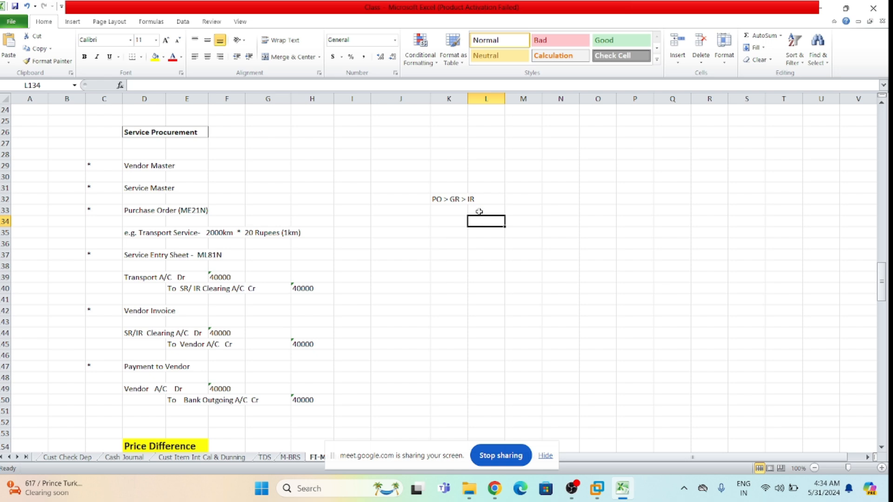
pyautogui.click(457, 222)
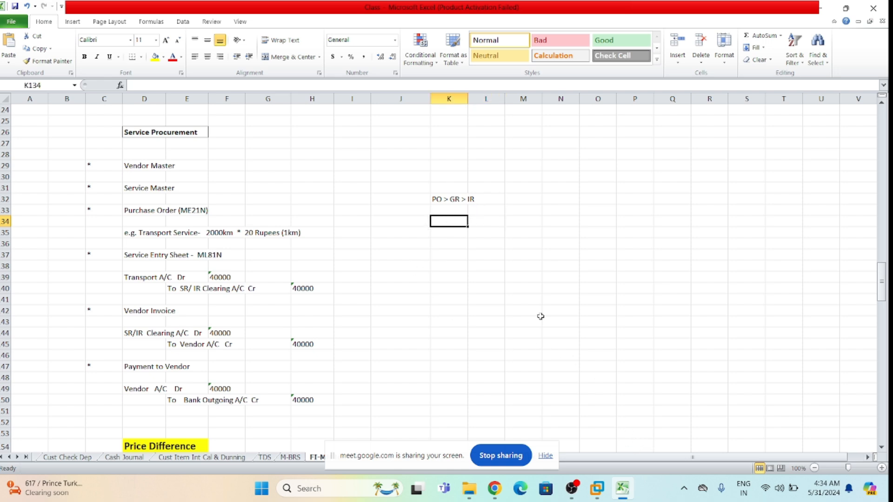
pyautogui.click(597, 488)
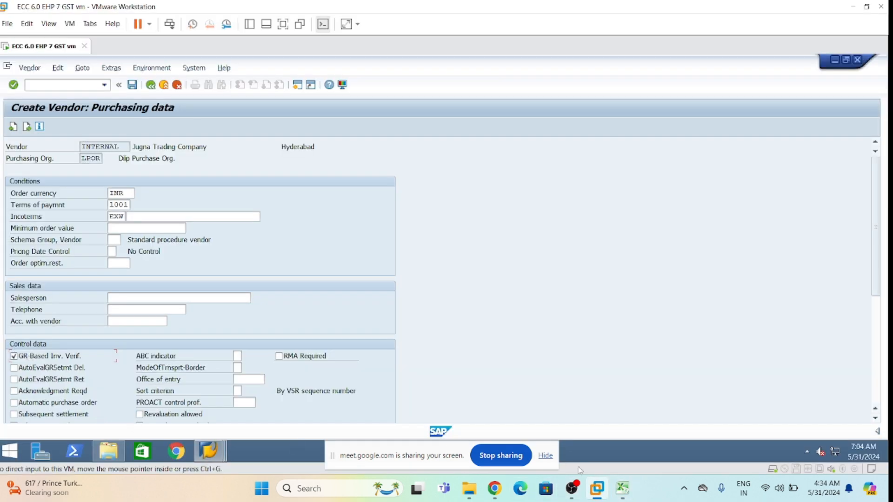
pyautogui.click(622, 488)
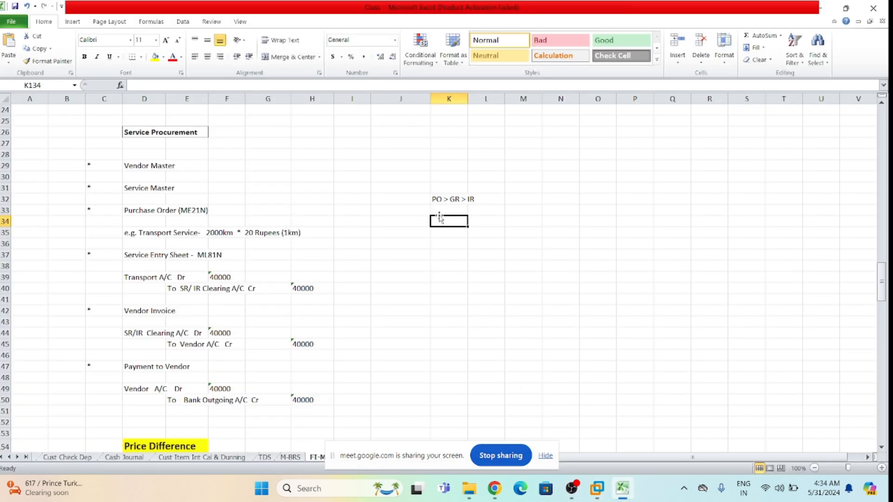
pyautogui.click(442, 236)
pyautogui.moveTo(427, 199); pyautogui.dragTo(512, 200)
pyautogui.click(450, 222)
pyautogui.click(493, 223)
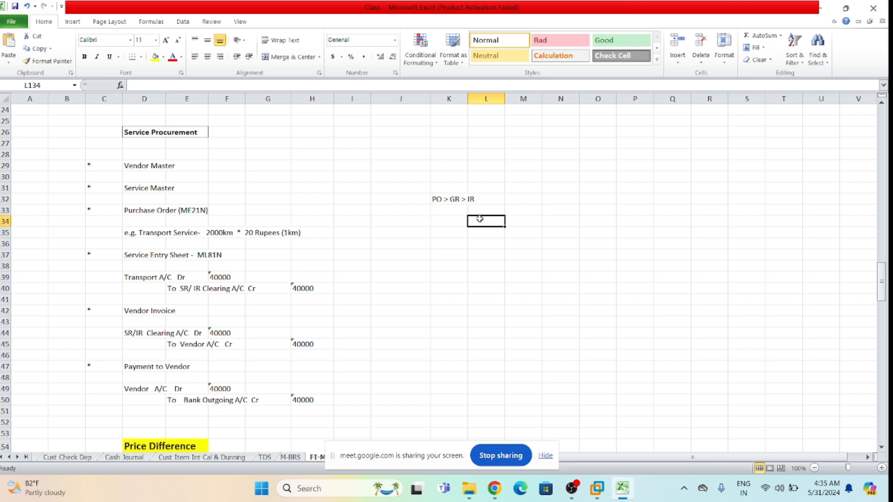
pyautogui.click(449, 212)
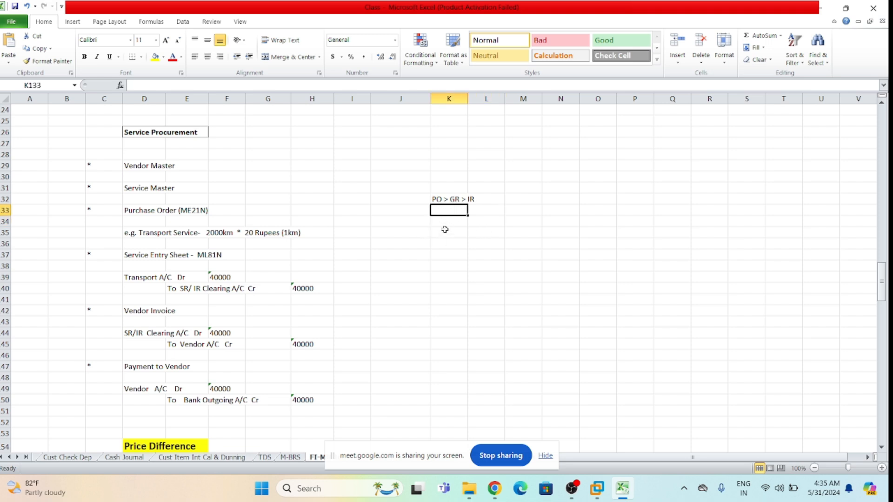
pyautogui.moveTo(483, 177); pyautogui.dragTo(484, 197)
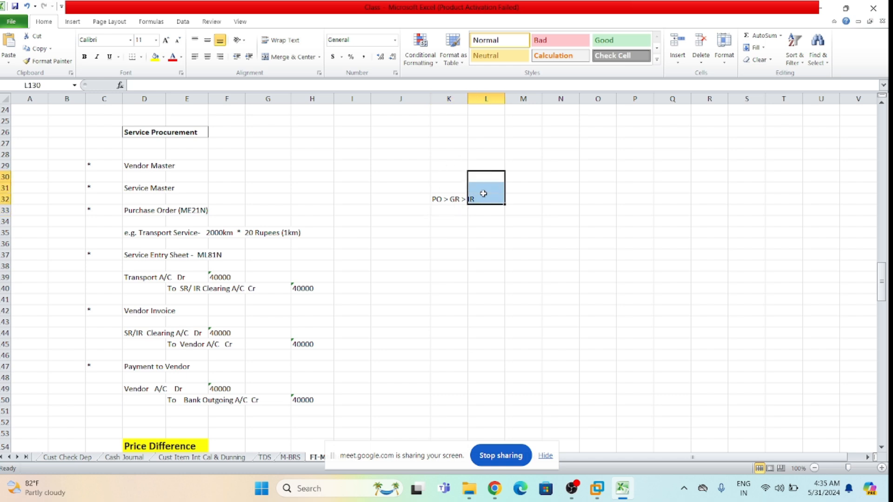
pyautogui.click(522, 240)
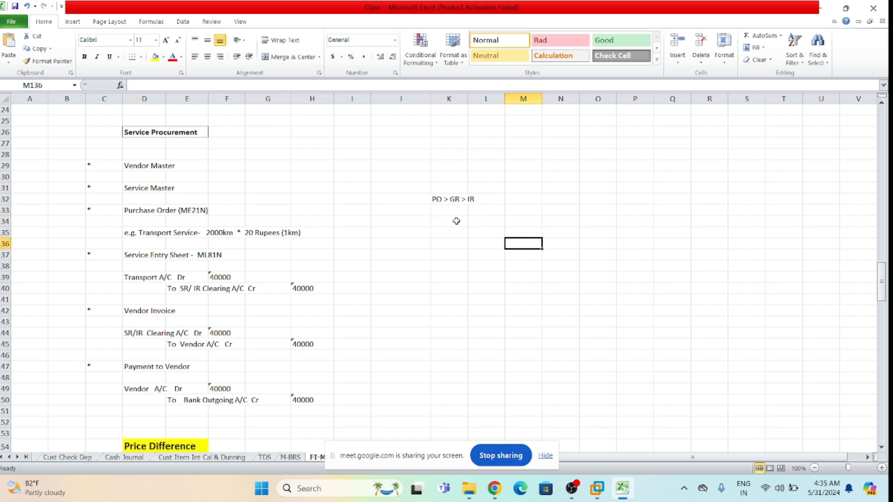
# Clear the PO > GR > IR note from cell K132 and switch back to the vendor's purchasing data in SAP.
pyautogui.click(444, 200)
pyautogui.press('Delete')
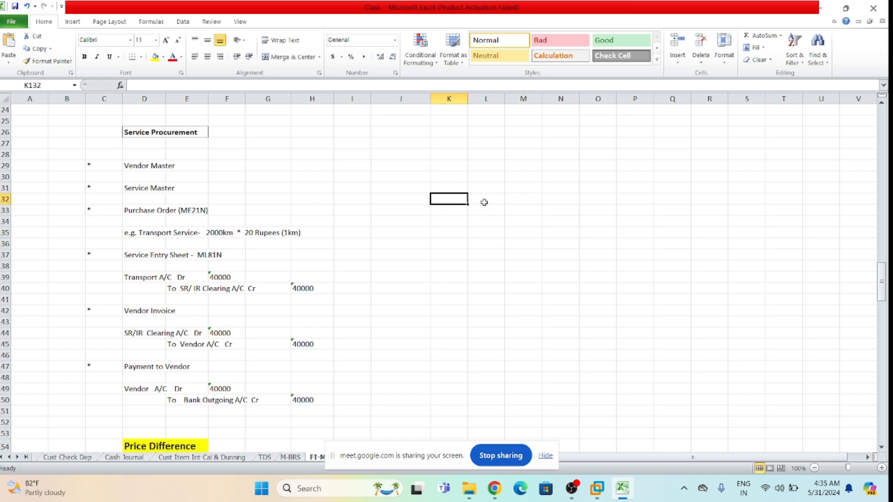
pyautogui.click(473, 228)
pyautogui.hotkey('alt', 'Tab')
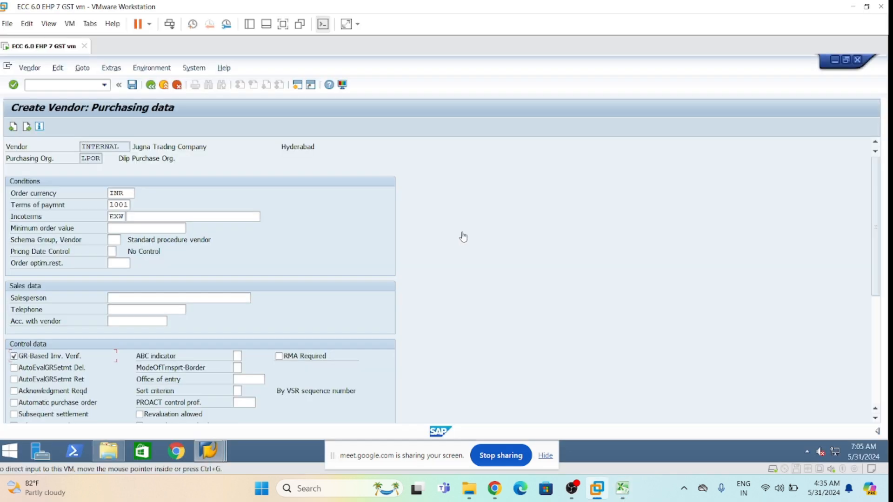
# Save the new vendor's master record with its purchasing data.
pyautogui.scroll(-1, 459, 262)
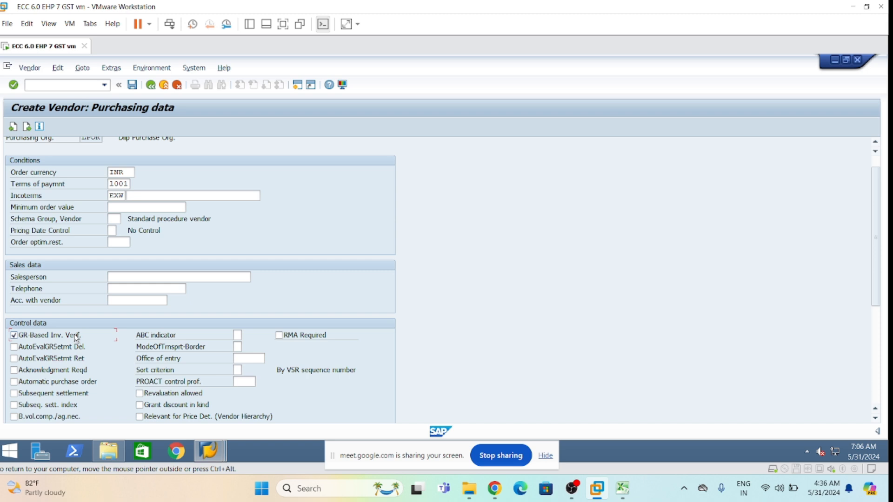
pyautogui.click(130, 87)
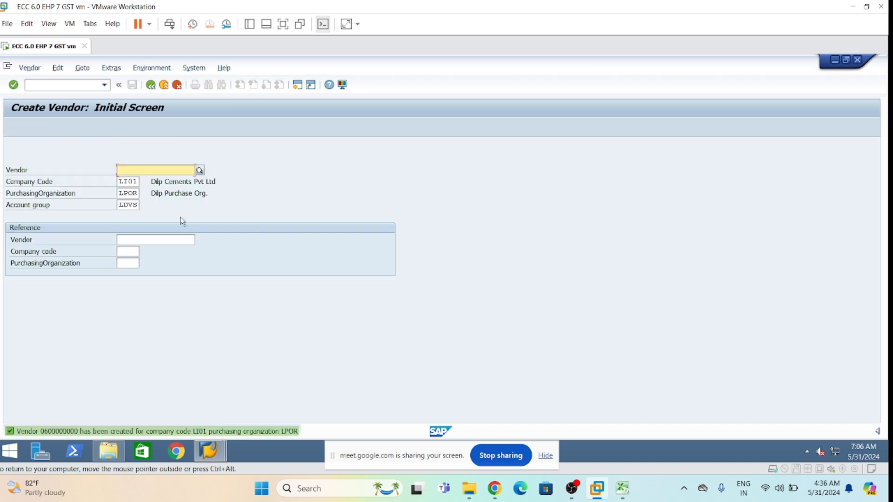
pyautogui.moveTo(453, 449); pyautogui.dragTo(536, 450)
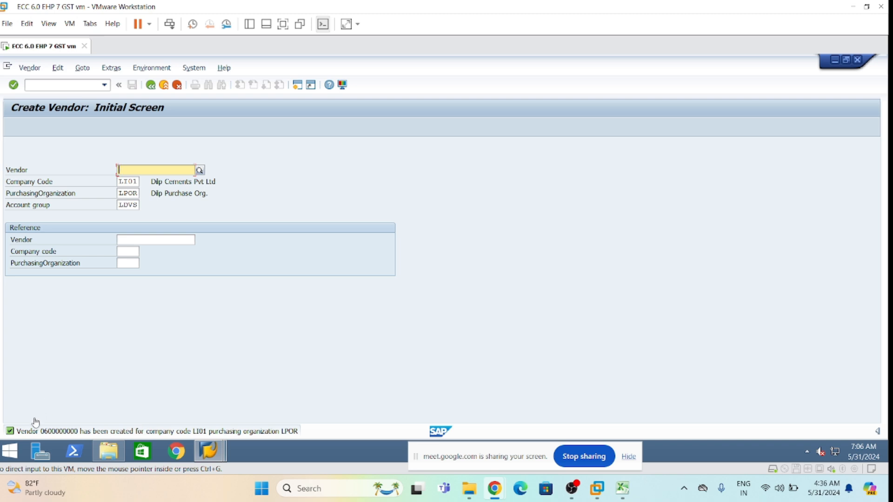
# Switch to the Excel workbook and review the Vendor Master and Material Master entries under Step-1 Procurement of Raw Material.
pyautogui.click(623, 492)
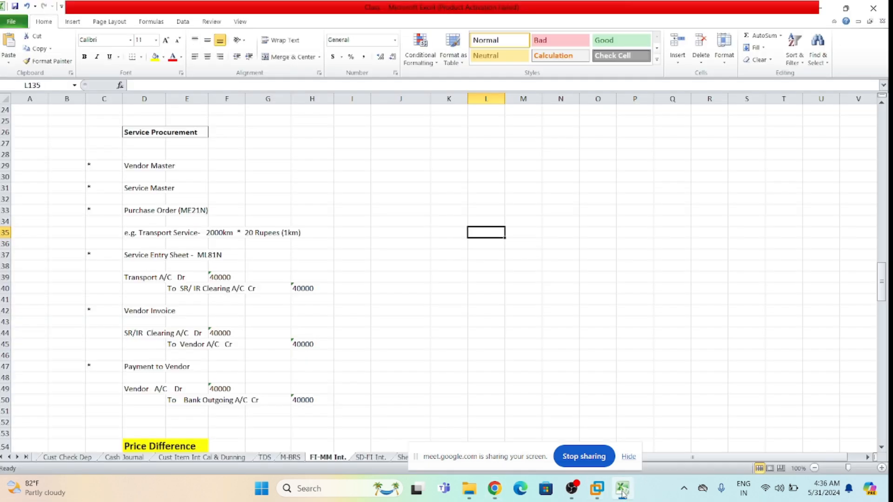
pyautogui.scroll(20, 413, 249)
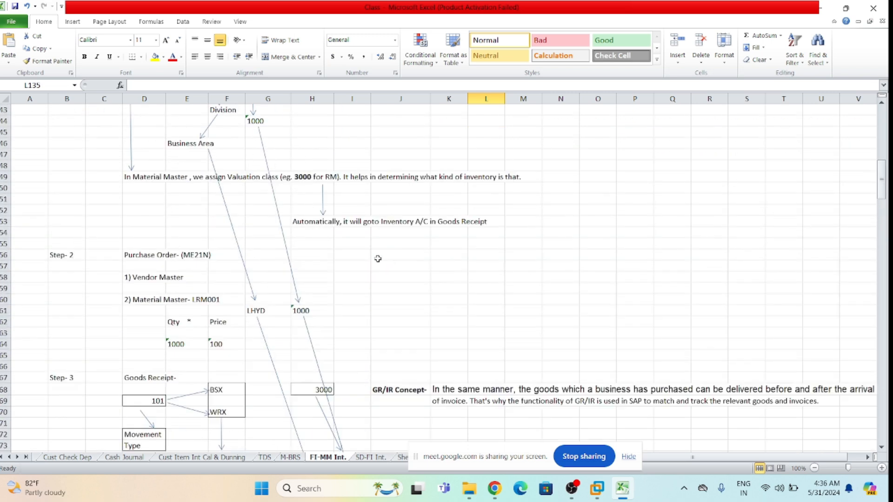
pyautogui.scroll(3, 367, 263)
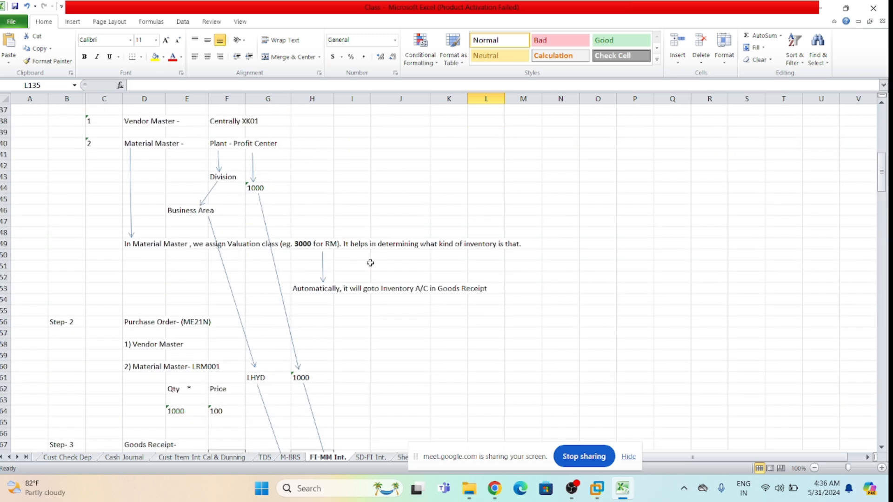
pyautogui.scroll(2, 350, 279)
pyautogui.moveTo(136, 221); pyautogui.dragTo(267, 221)
pyautogui.click(352, 244)
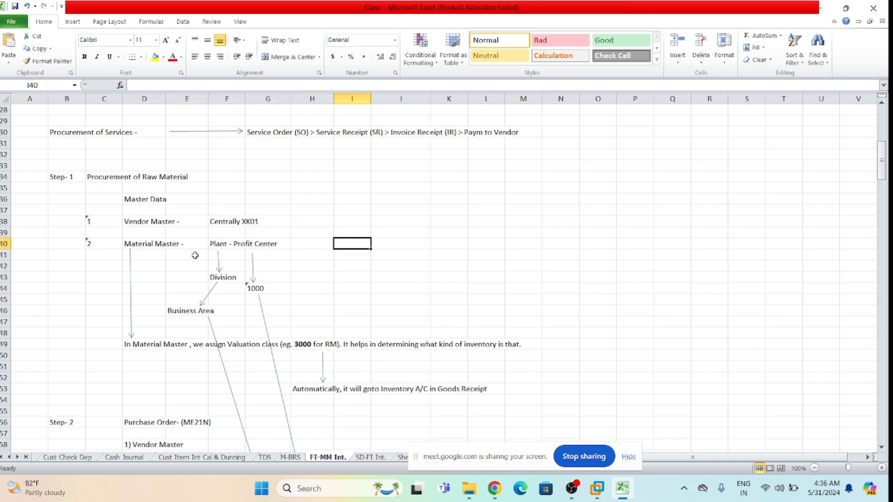
pyautogui.moveTo(128, 243); pyautogui.dragTo(267, 242)
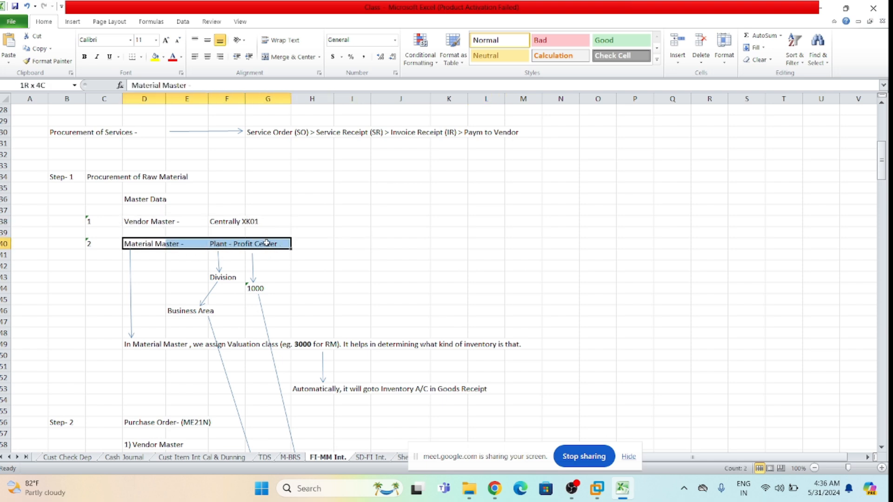
pyautogui.click(337, 246)
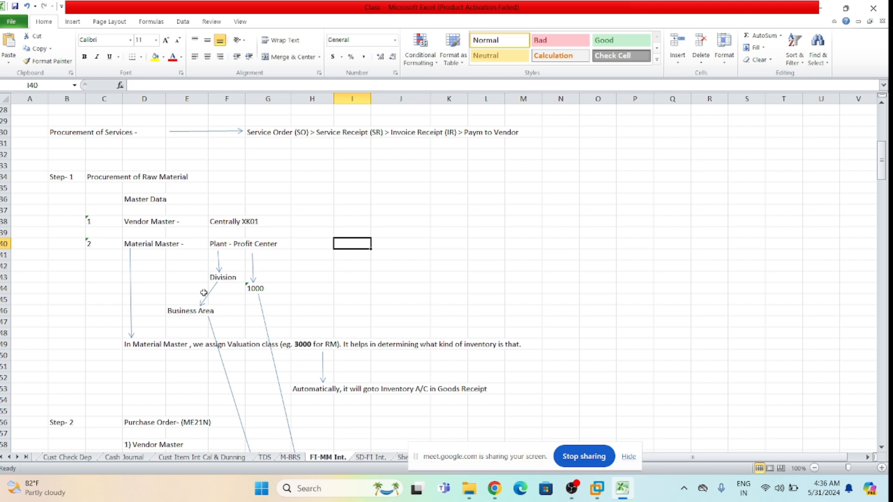
pyautogui.click(437, 275)
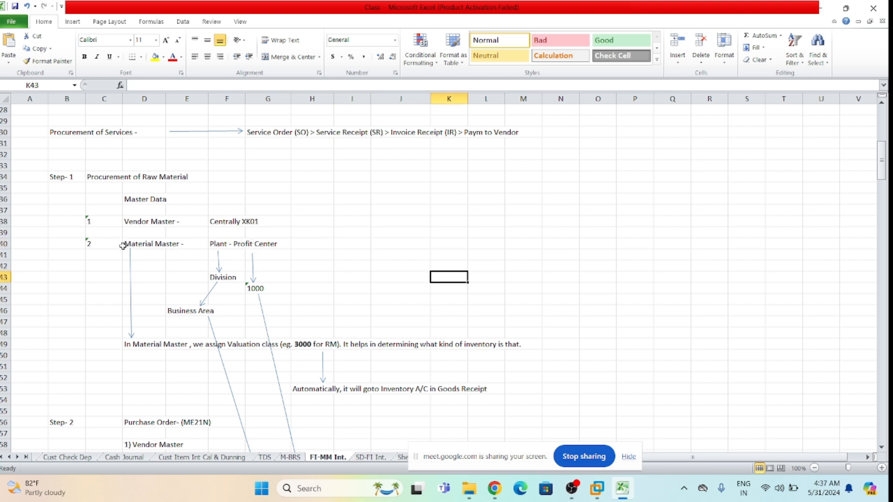
pyautogui.moveTo(125, 243); pyautogui.dragTo(298, 244)
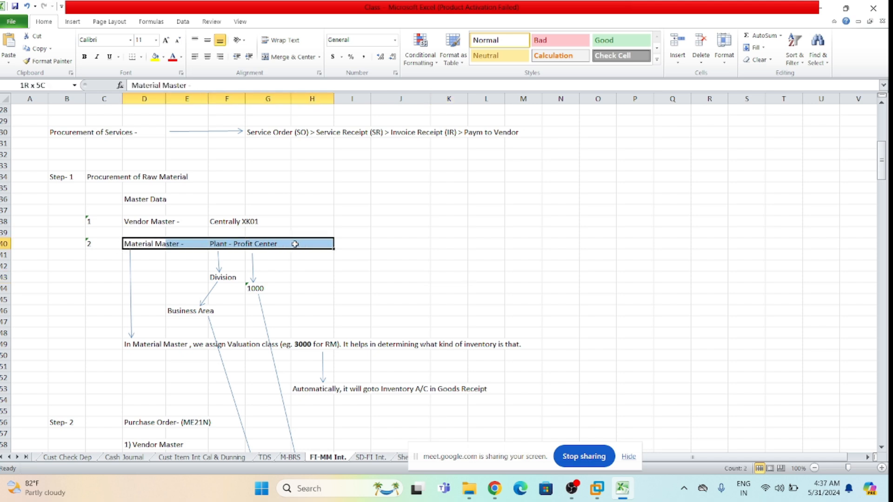
pyautogui.click(468, 264)
# Switch back to SAP and leave vendor creation for the SAP Easy Access screen with /n.
pyautogui.click(597, 488)
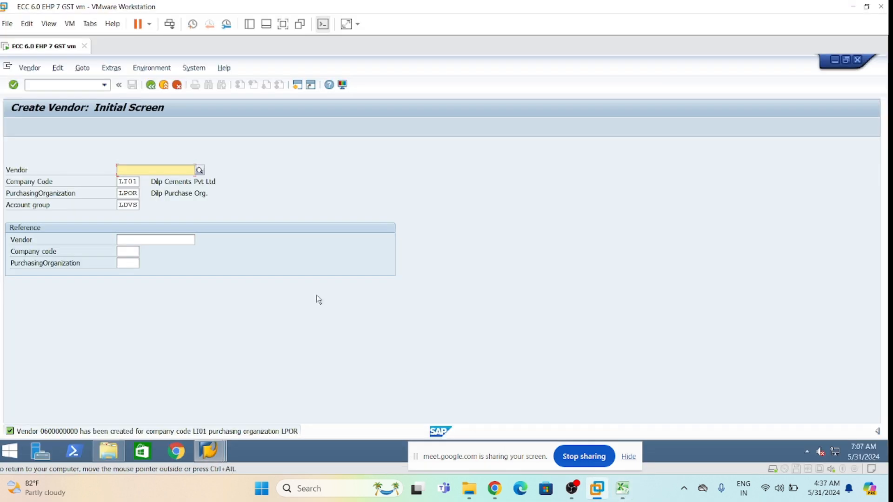
pyautogui.click(65, 85)
pyautogui.write('/n')
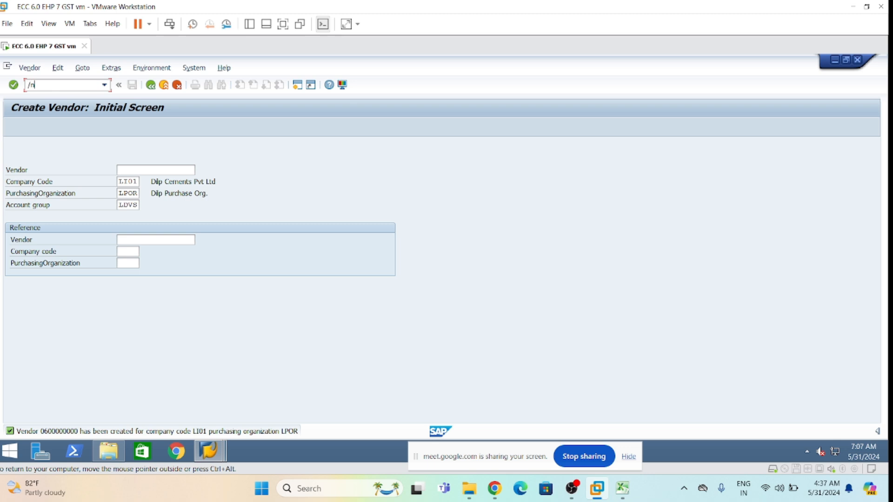
pyautogui.press('Return')
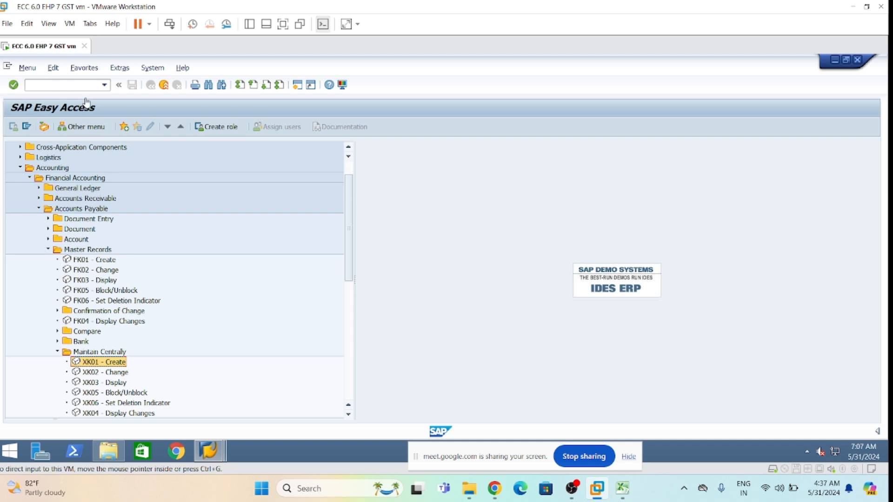
# Collapse Accounting, expand Logistics > Materials Management > Material Master > Material > Create (Special), and highlight MMR1 - Raw Material.
pyautogui.click(19, 169)
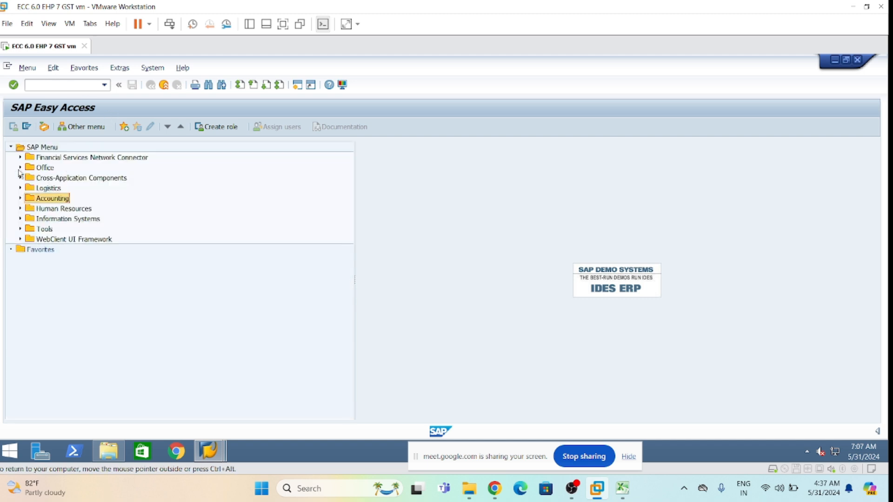
pyautogui.click(20, 189)
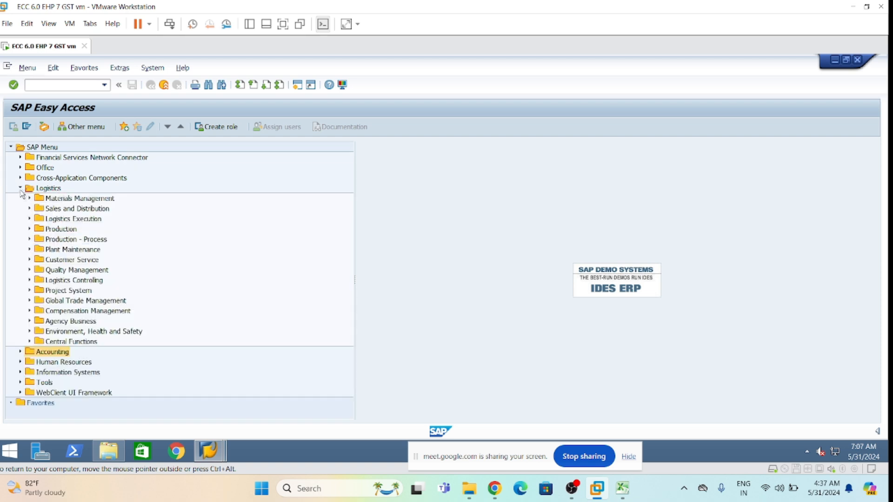
pyautogui.click(29, 198)
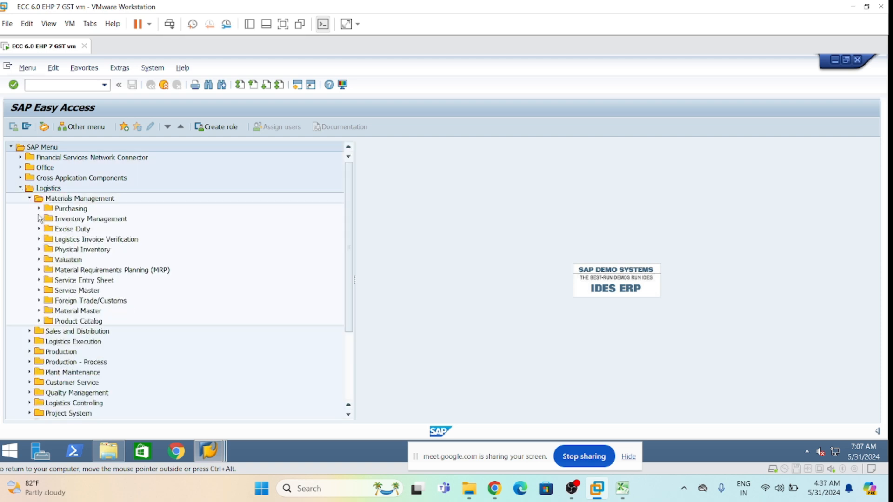
pyautogui.click(39, 311)
pyautogui.click(48, 321)
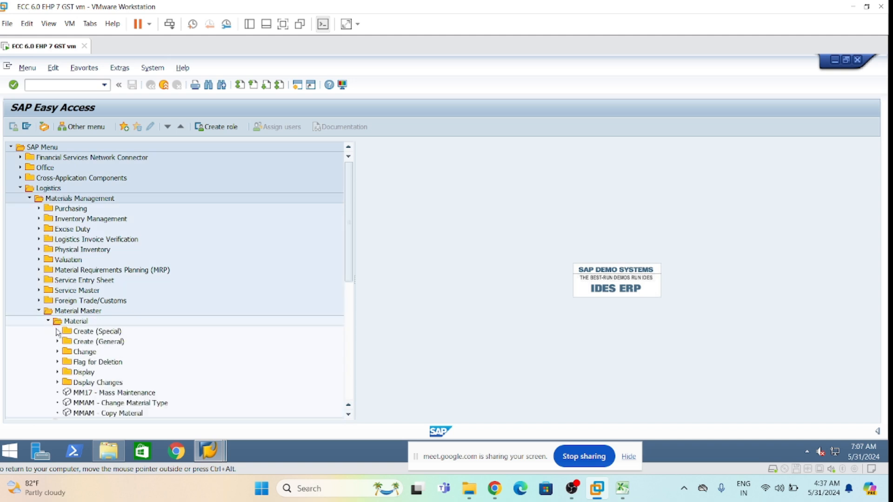
pyautogui.click(58, 331)
pyautogui.click(135, 282)
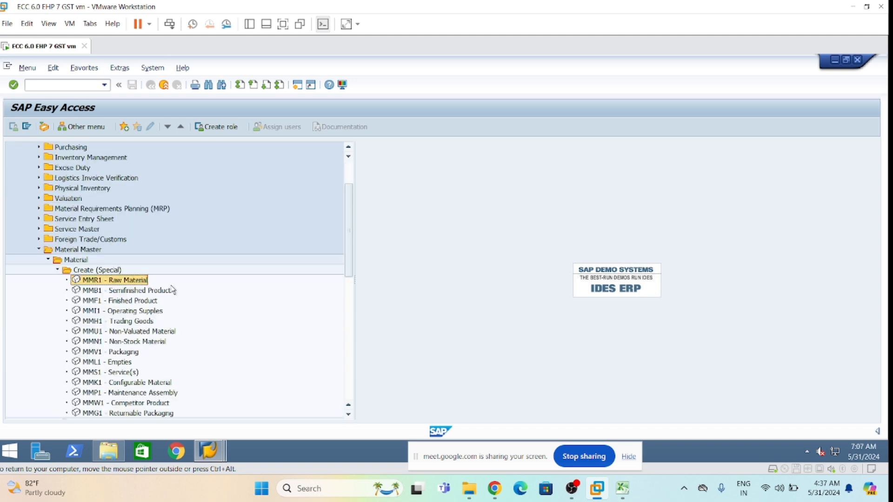
# Collapse Create (Special), expand Create (General), and start transaction MM01 - Immediately.
pyautogui.click(56, 270)
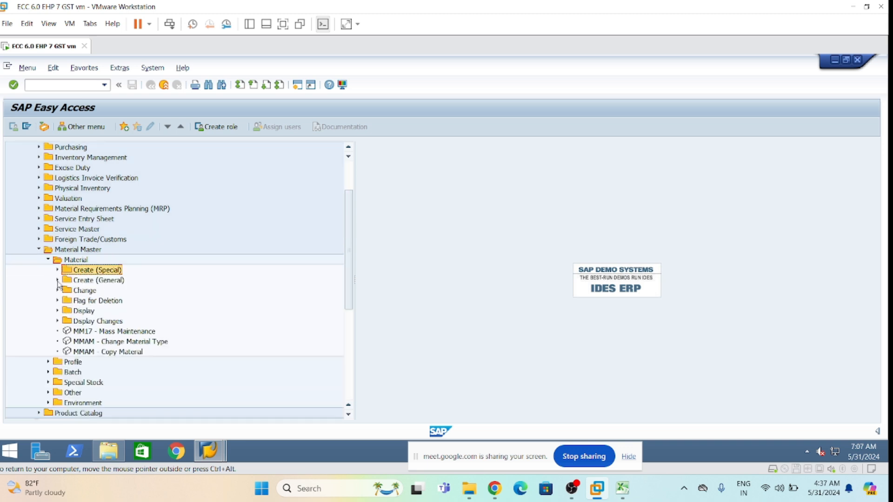
pyautogui.click(57, 280)
pyautogui.click(134, 291)
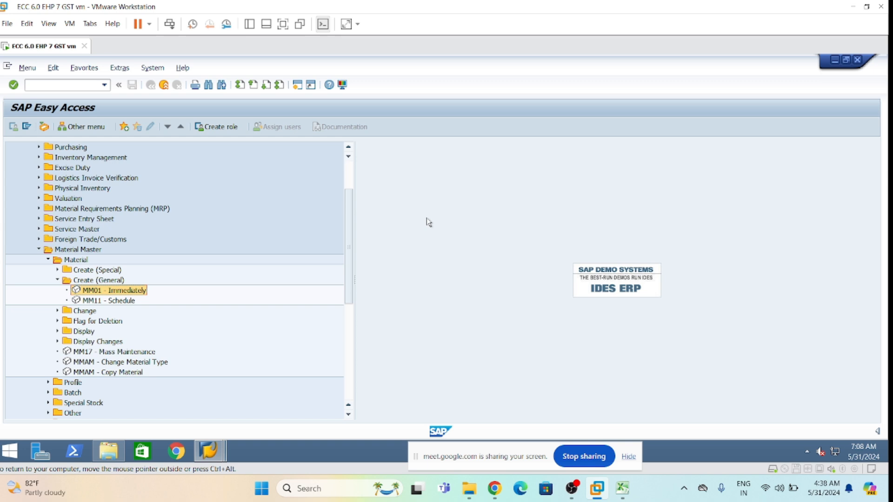
pyautogui.doubleClick(128, 290)
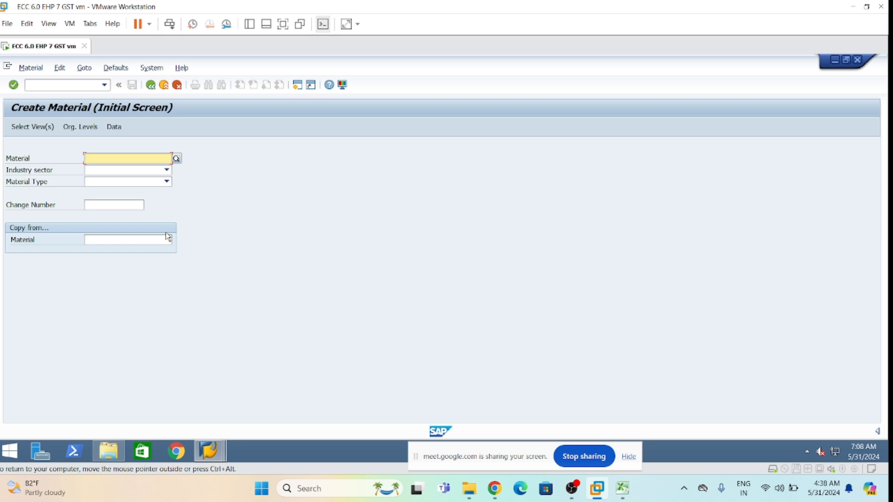
# Enter LRM001 as the material and set the industry sector to N Cement Industry.
pyautogui.write('LRM')
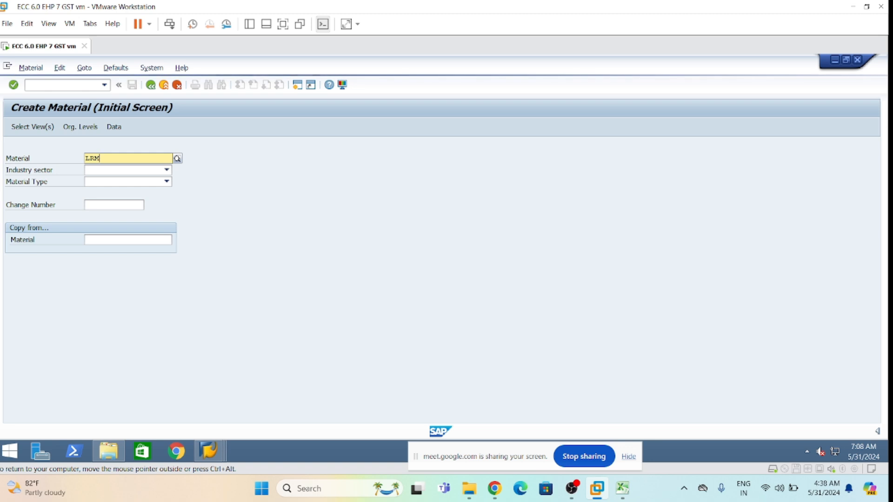
pyautogui.write('001')
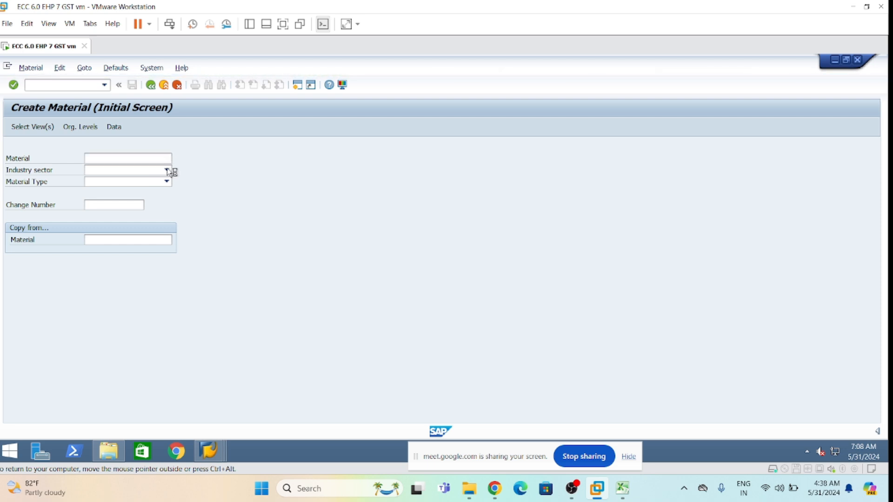
pyautogui.click(166, 170)
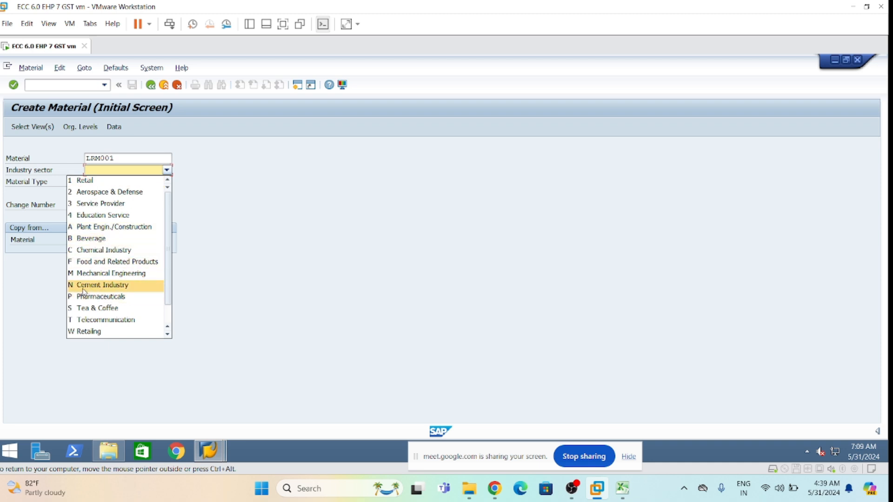
pyautogui.click(115, 287)
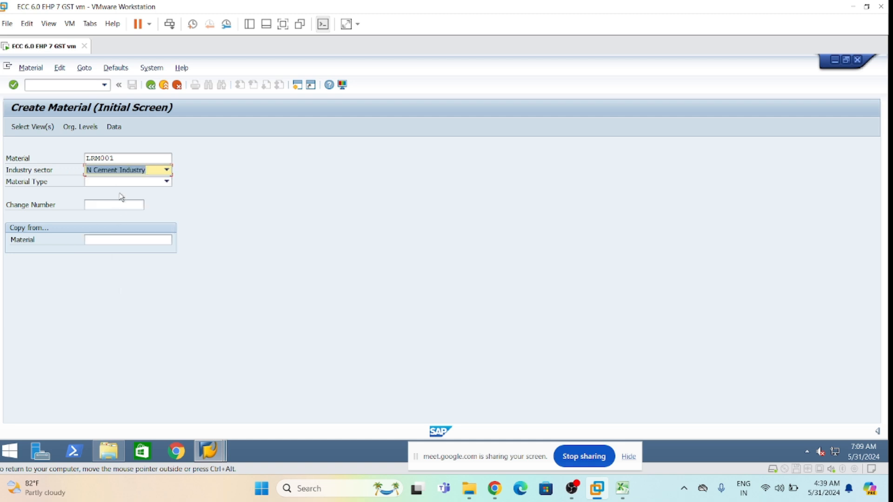
# Set the material type to ROH Raw material.
pyautogui.click(166, 183)
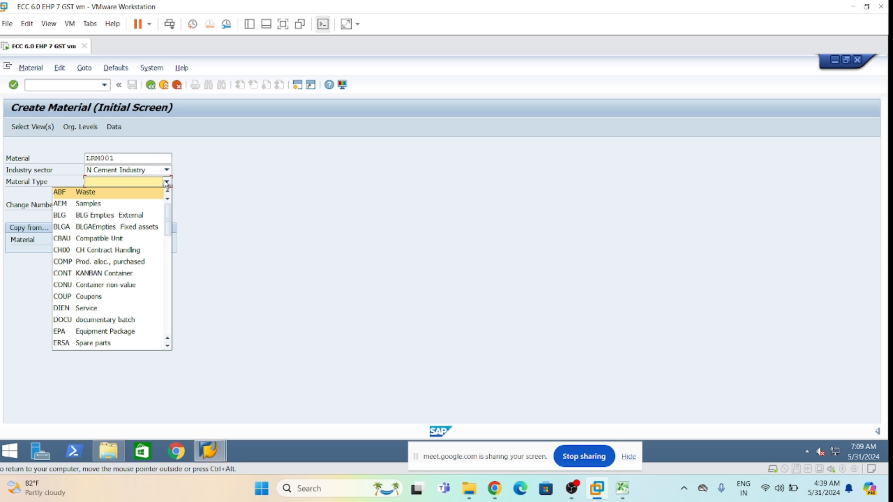
pyautogui.scroll(-3, 119, 274)
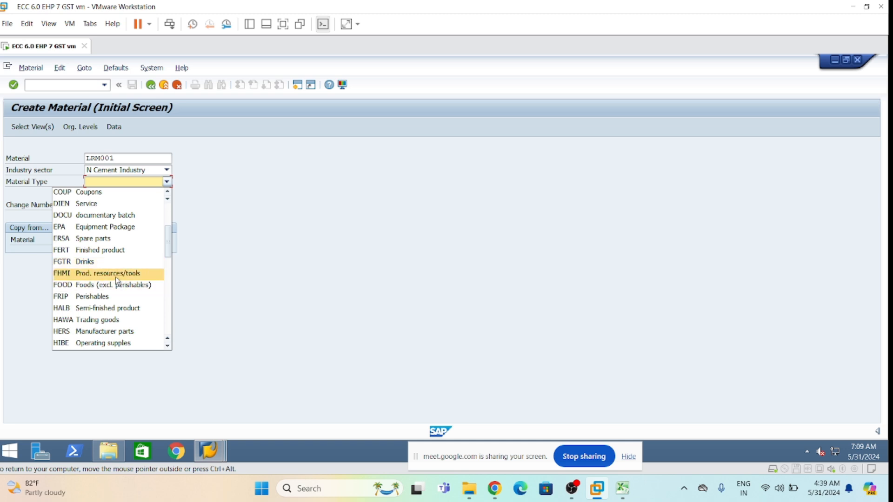
pyautogui.scroll(-3, 117, 280)
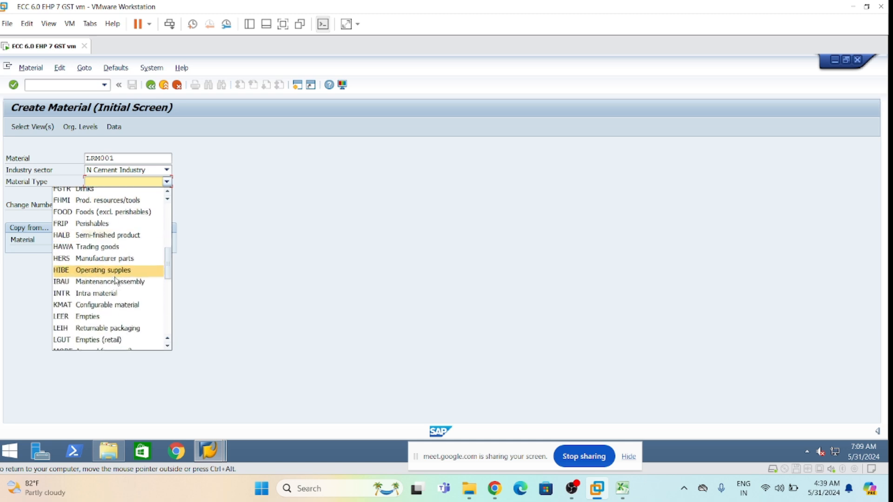
pyautogui.scroll(-1, 116, 281)
pyautogui.scroll(-4, 117, 280)
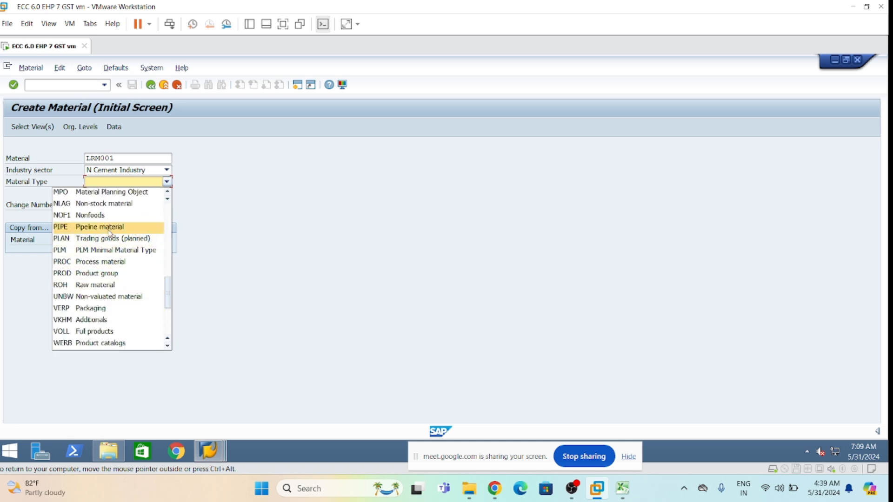
pyautogui.click(146, 284)
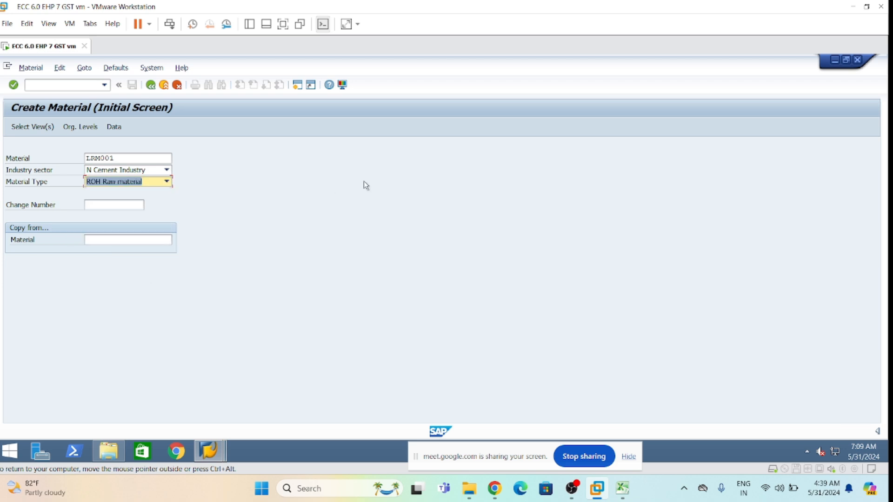
# Open the view selection for LRM001 and select Basic Data 1, Basic Data 2, Purchasing and Foreign Trade: Import Data.
pyautogui.click(147, 158)
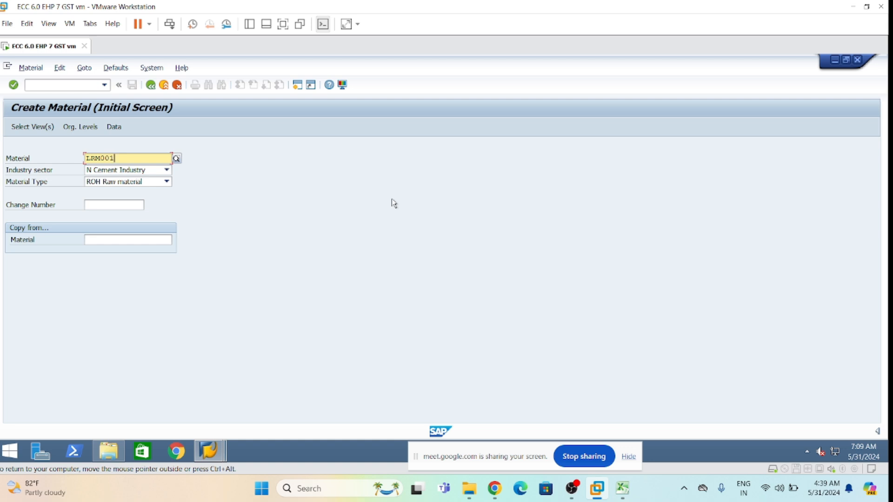
pyautogui.press('Return')
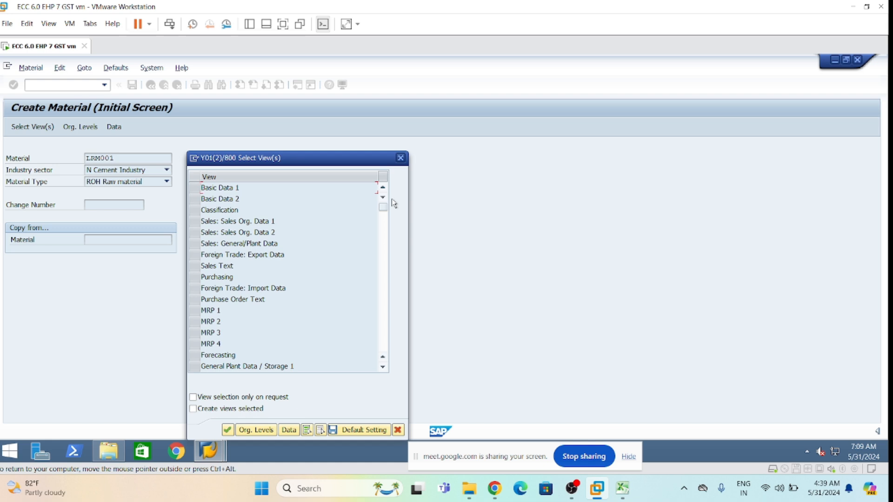
pyautogui.moveTo(312, 155); pyautogui.dragTo(422, 129)
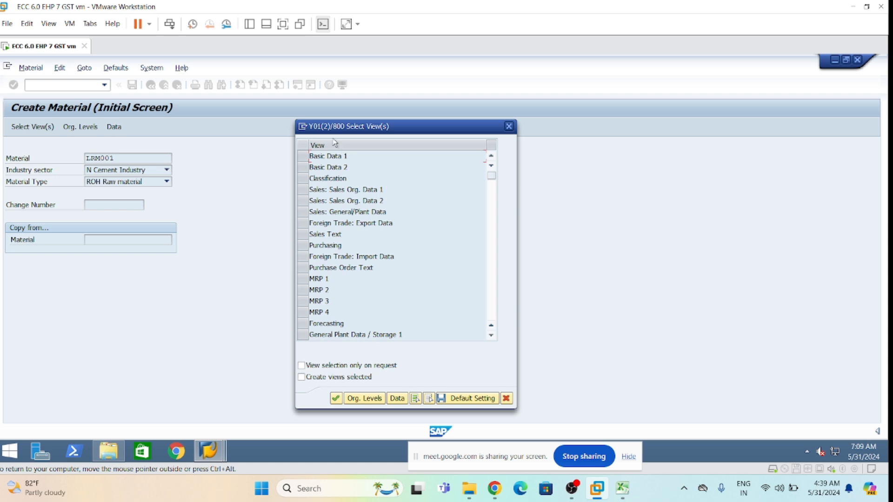
pyautogui.click(303, 156)
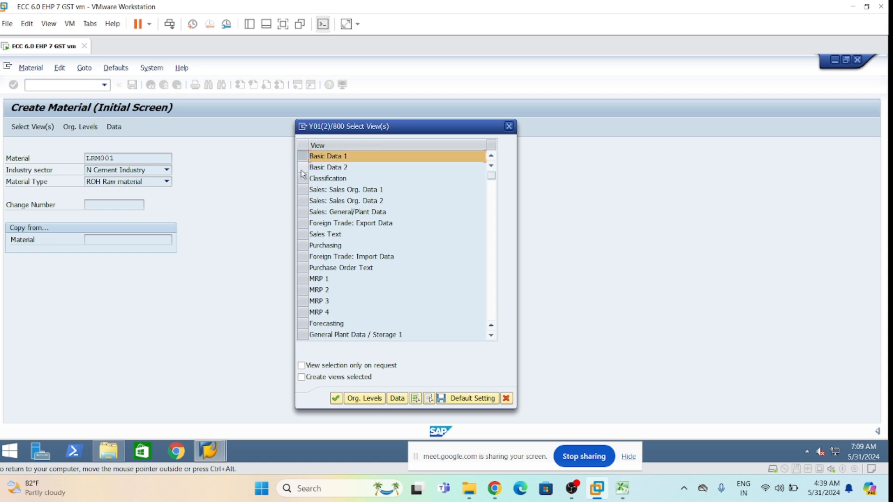
pyautogui.click(301, 167)
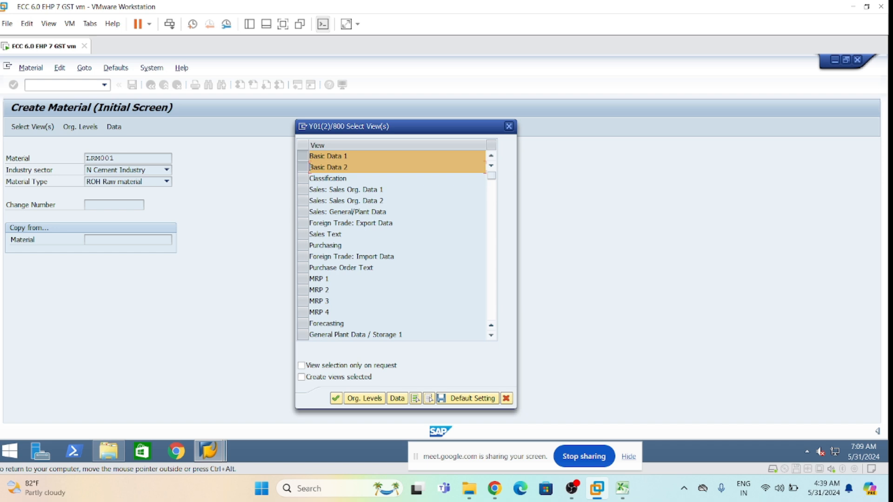
pyautogui.click(303, 245)
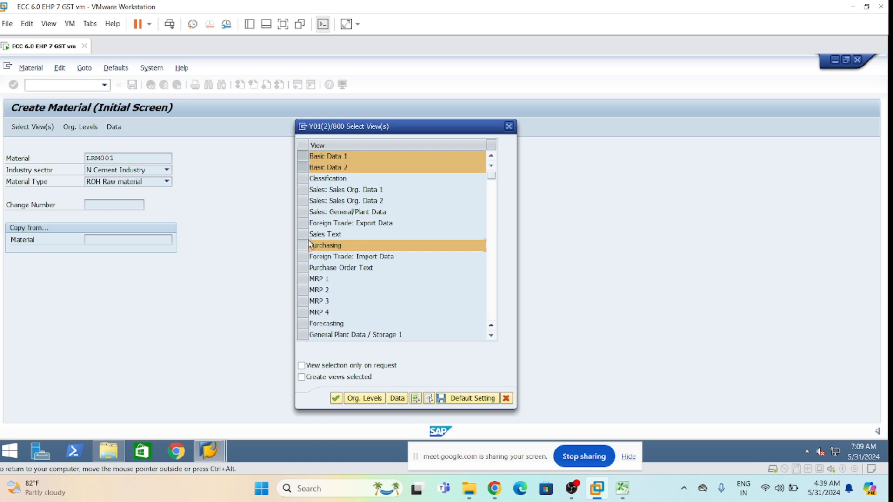
pyautogui.click(305, 257)
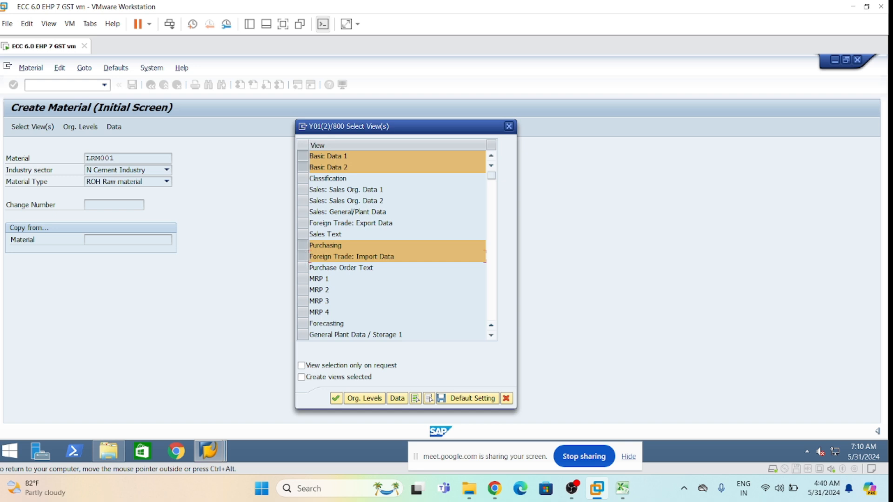
# Add General Plant Data / Storage 1 and General Plant Data / Storage 2 to the selected views.
pyautogui.click(309, 336)
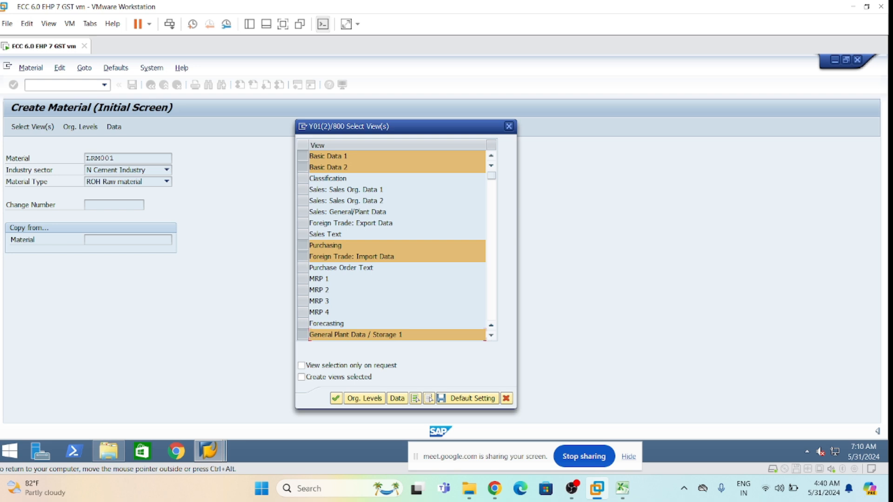
pyautogui.click(491, 335)
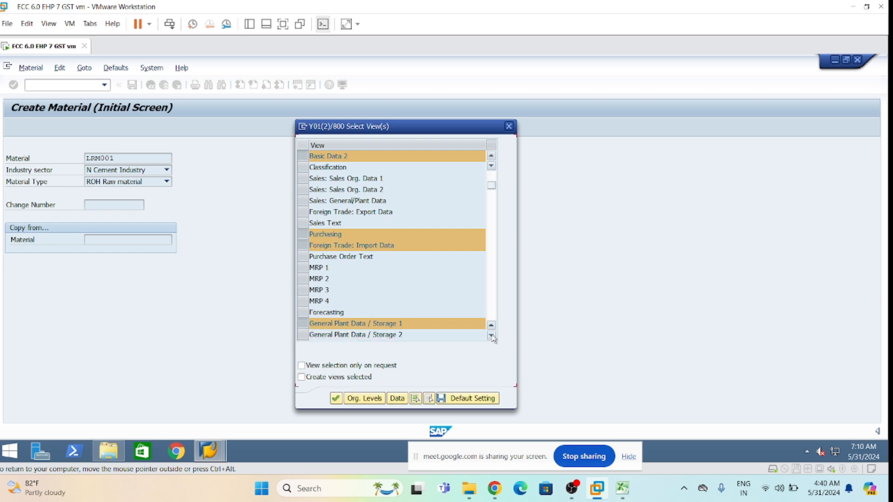
pyautogui.click(491, 336)
pyautogui.click(491, 335)
pyautogui.click(491, 335)
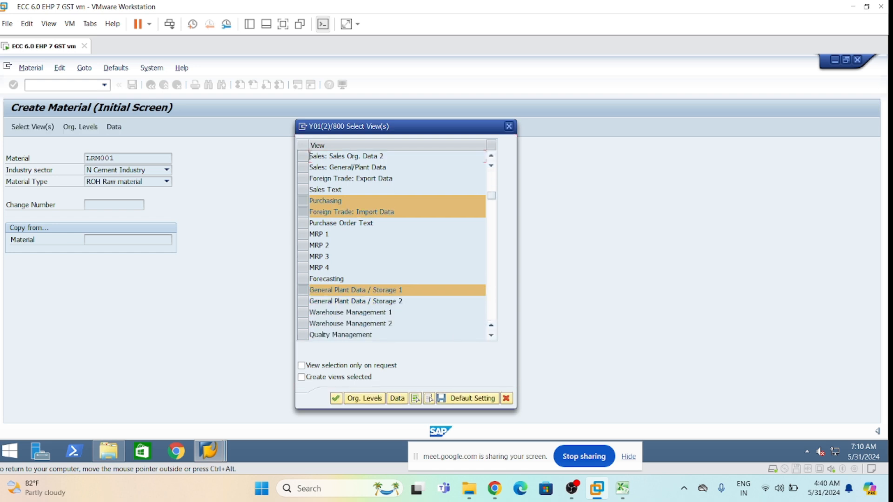
pyautogui.click(303, 301)
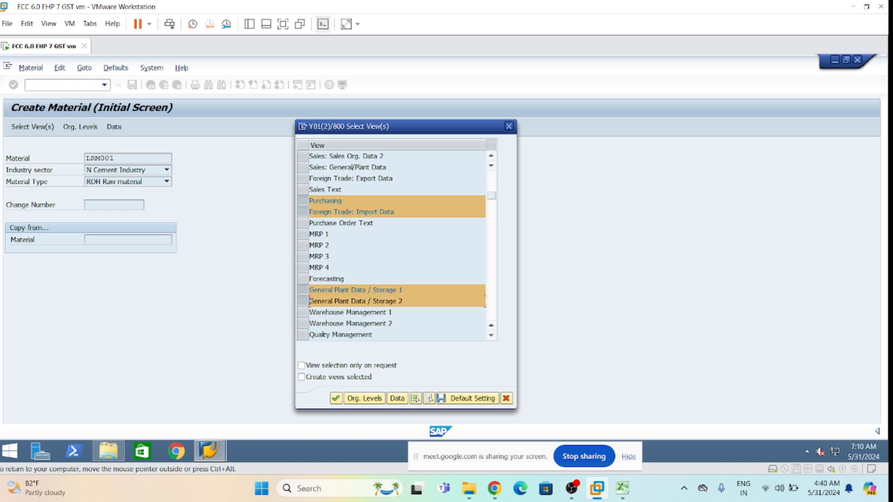
# Add Accounting 1 and Accounting 2 to the selected views and confirm the view selection.
pyautogui.click(492, 335)
pyautogui.click(491, 336)
pyautogui.click(491, 336)
pyautogui.click(491, 335)
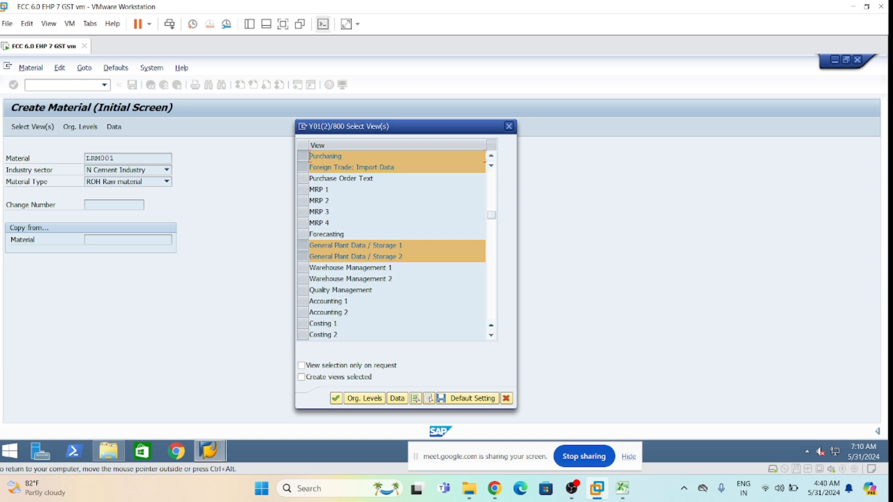
pyautogui.click(300, 302)
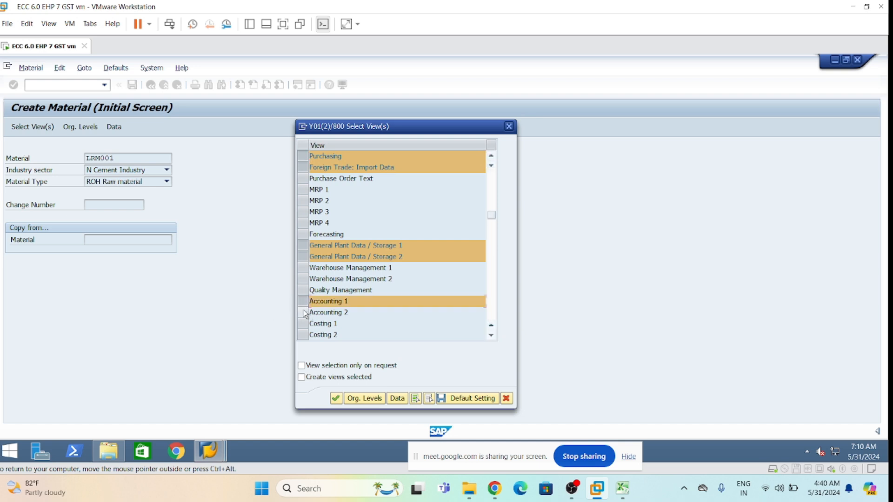
pyautogui.click(303, 313)
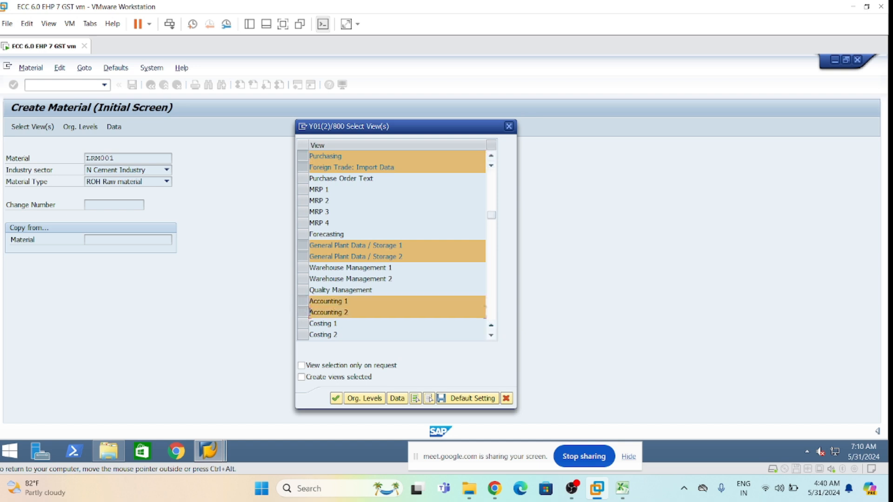
pyautogui.click(336, 398)
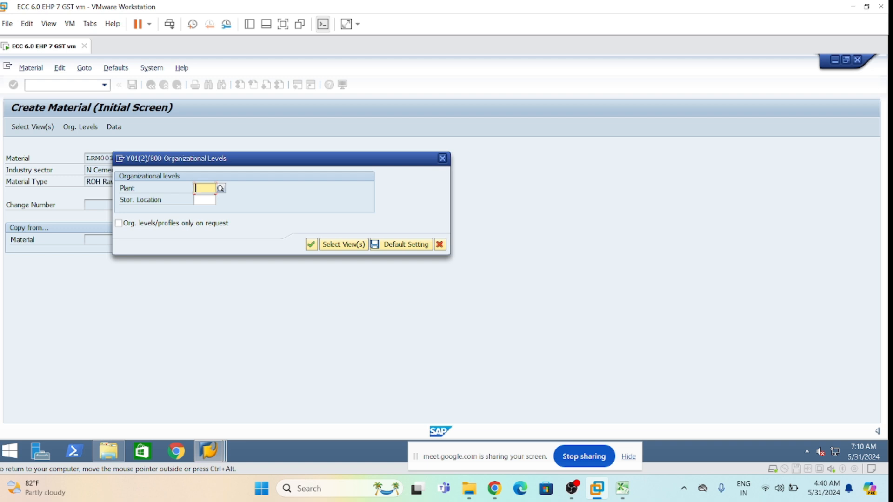
# Set the organizational levels to plant LMP1 and storage location LM1R.
pyautogui.write('lmp1')
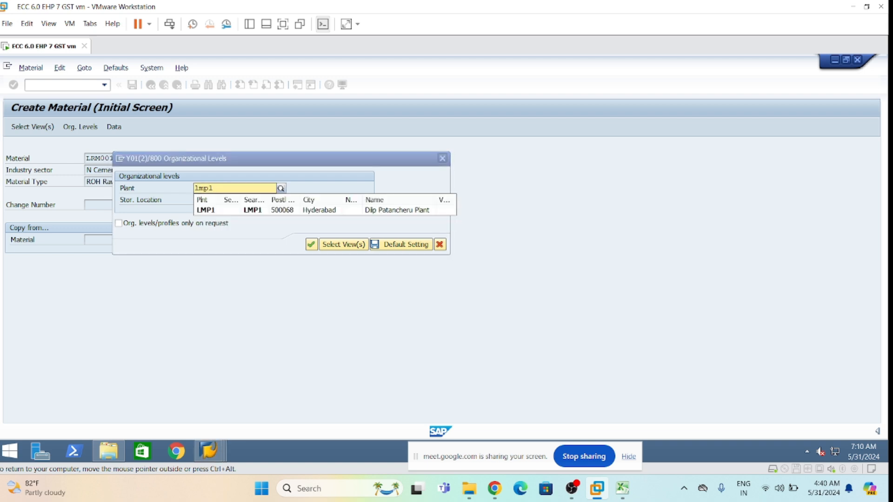
pyautogui.click(258, 211)
pyautogui.click(205, 200)
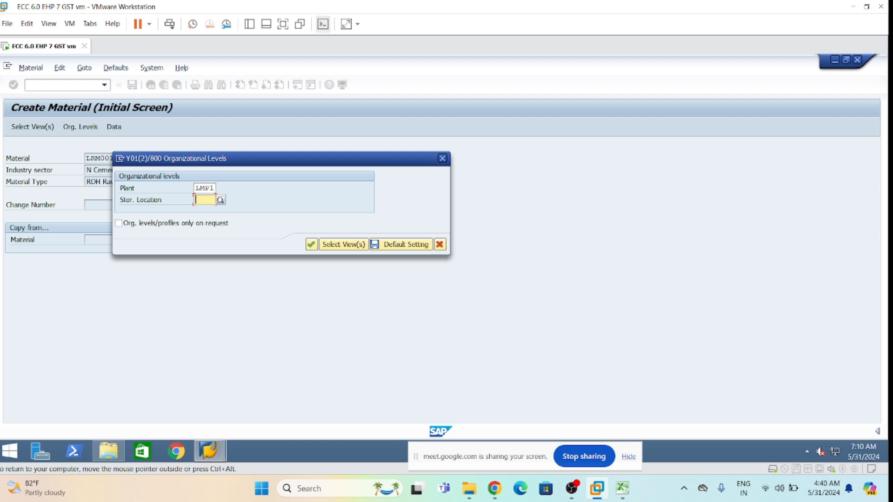
pyautogui.write('lm1r')
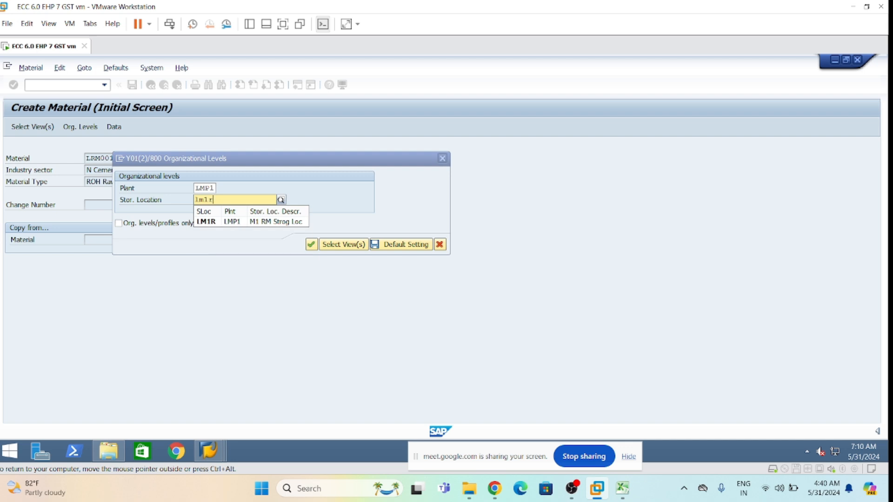
pyautogui.click(256, 224)
# Clear and re-enter the plant as LMP1, and confirm the organizational levels.
pyautogui.click(195, 188)
pyautogui.press('BackSpace')
pyautogui.press('BackSpace')
pyautogui.press('BackSpace')
pyautogui.press('BackSpace')
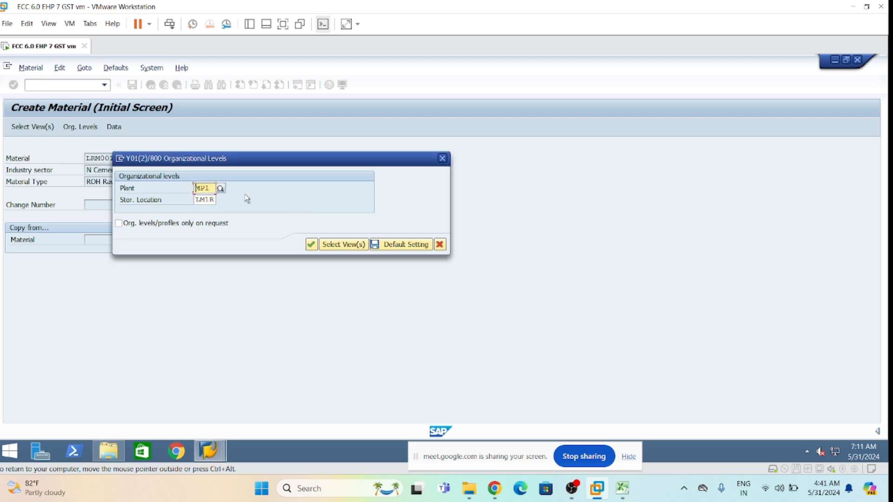
pyautogui.write('LMp1')
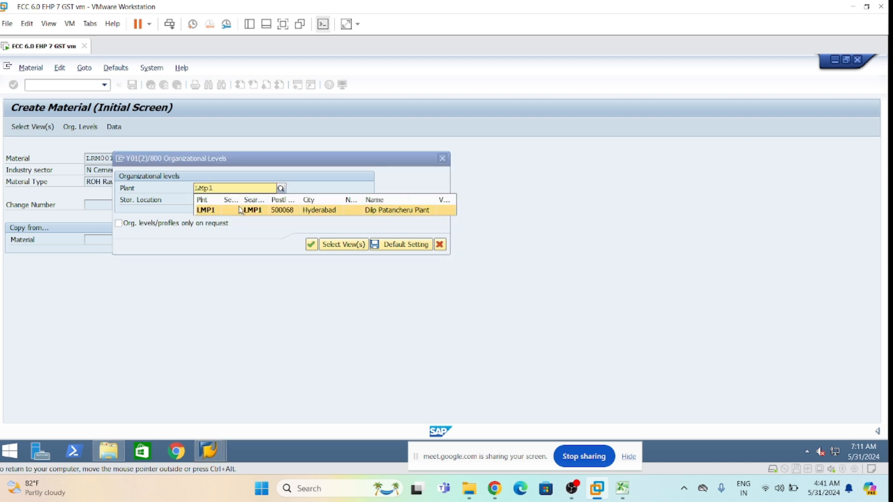
pyautogui.click(240, 210)
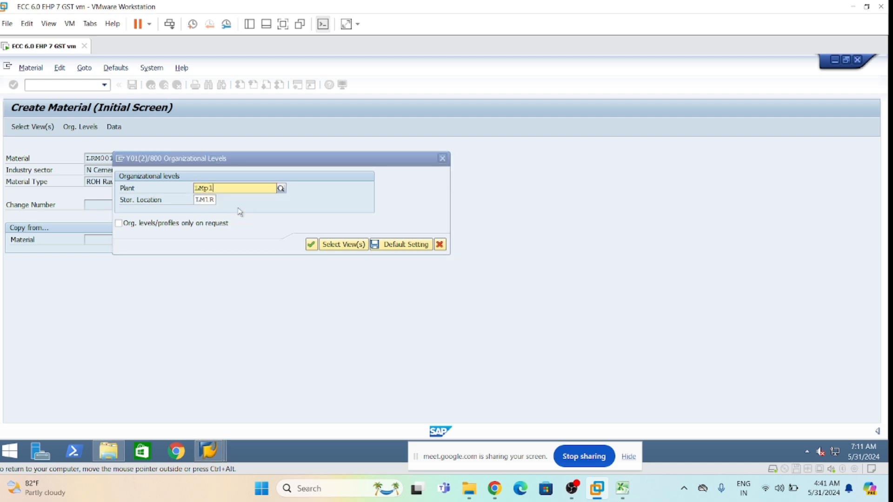
pyautogui.click(310, 247)
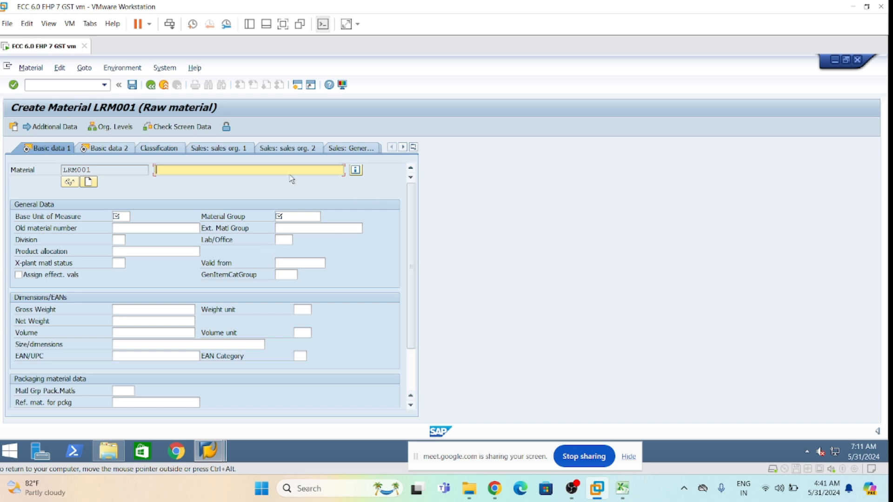
# Enter the material description Gypsum Power, base unit of measure kg and material group LDMGRP.
pyautogui.write('Gypsum Power')
pyautogui.click(119, 217)
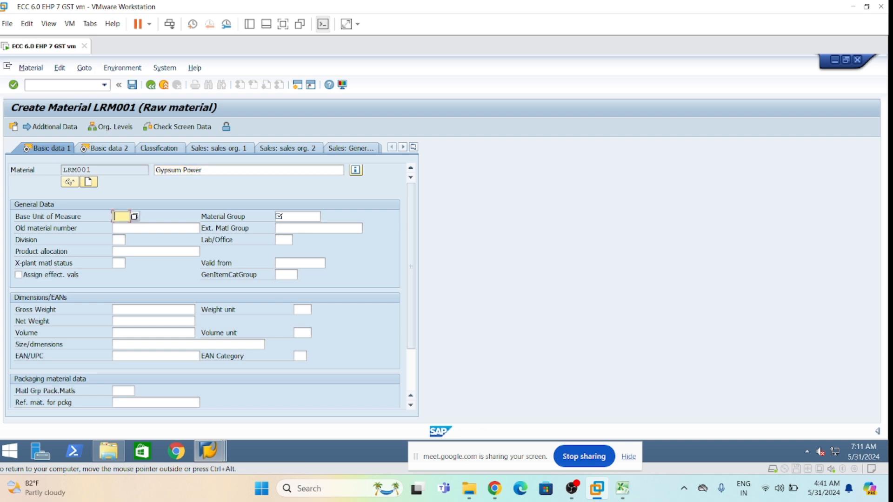
pyautogui.write('kg')
pyautogui.press('Tab')
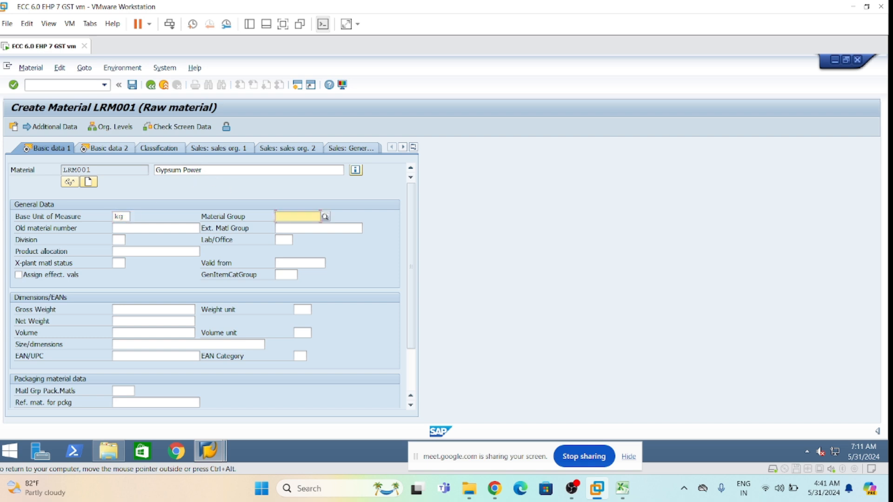
pyautogui.write('1')
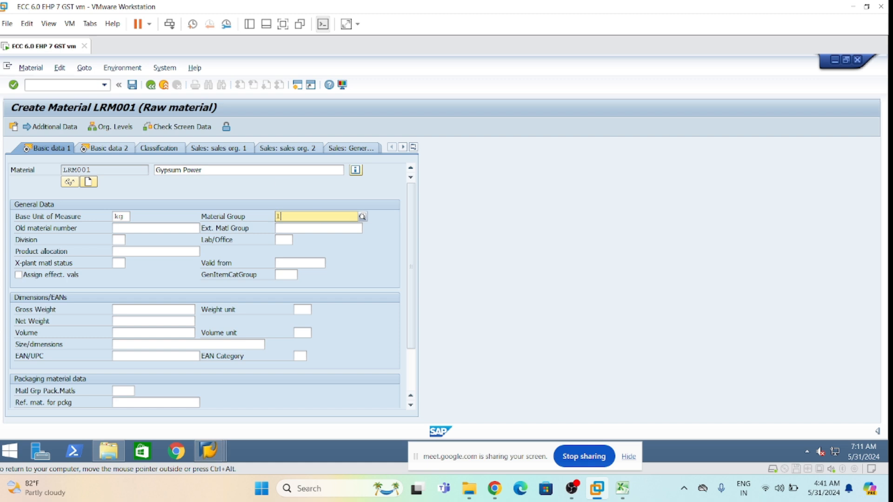
pyautogui.write('dm')
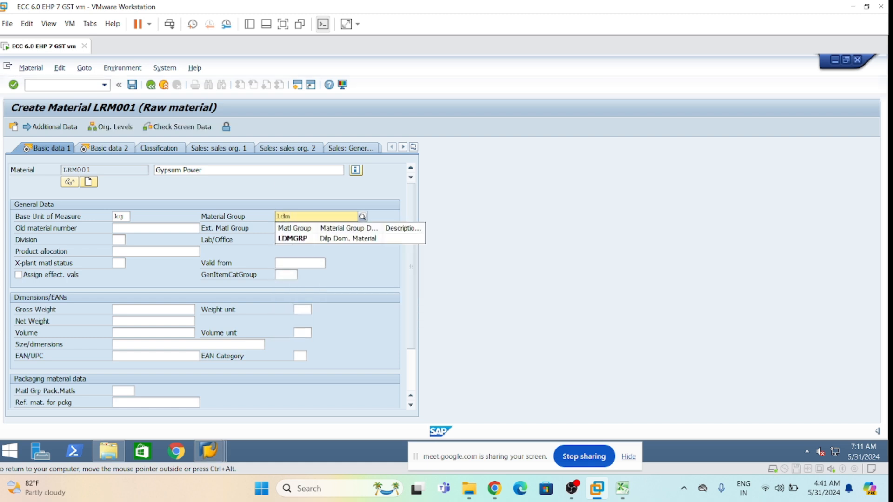
pyautogui.click(356, 243)
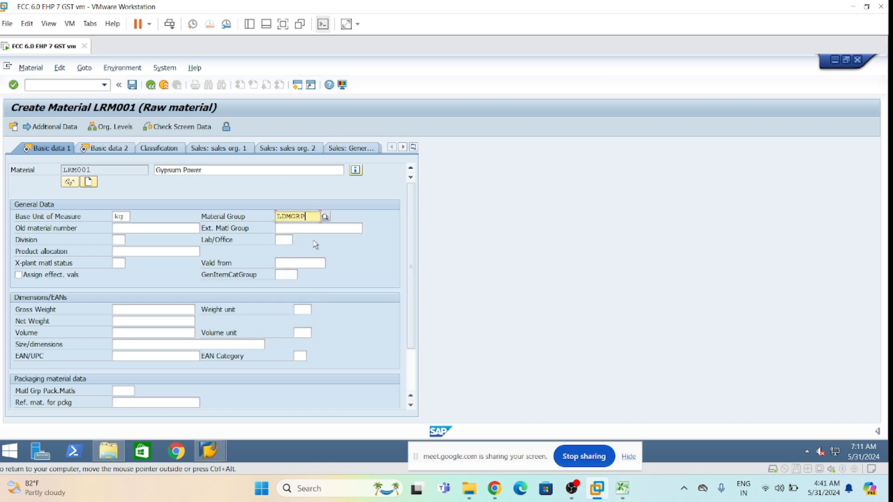
# Set the division to LO in the general data and continue to the Basic data 2 view.
pyautogui.click(114, 251)
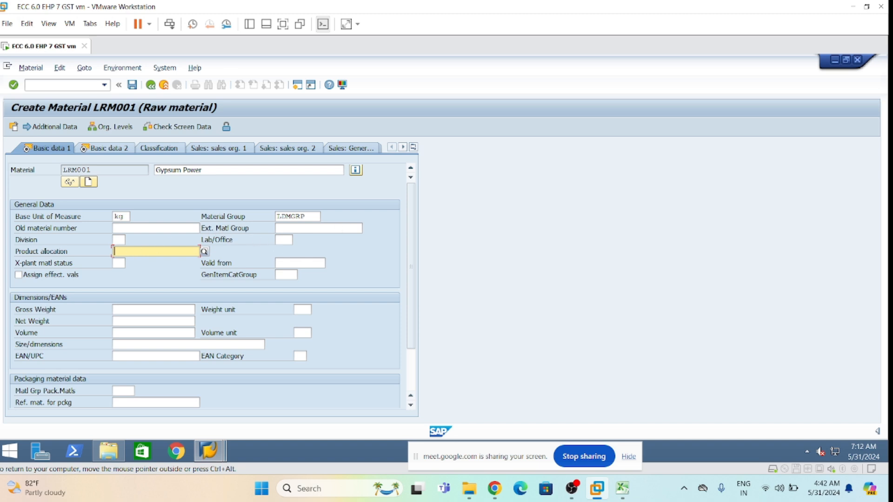
pyautogui.click(118, 240)
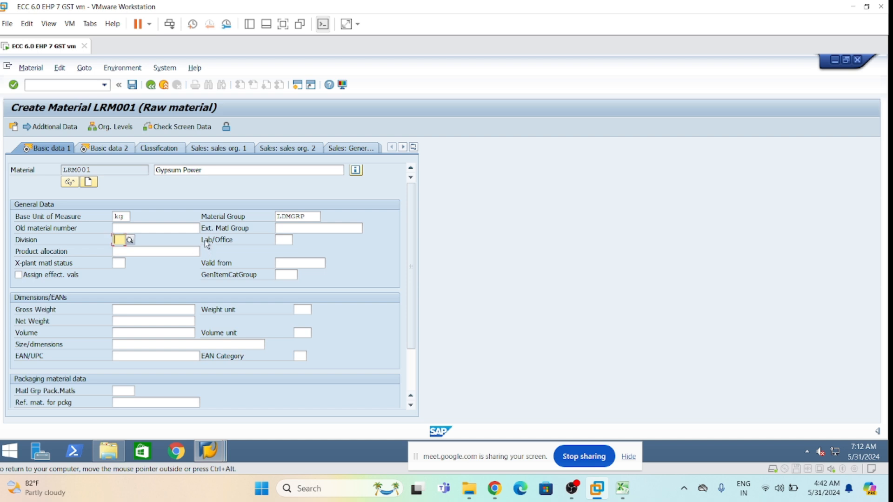
pyautogui.write('lo')
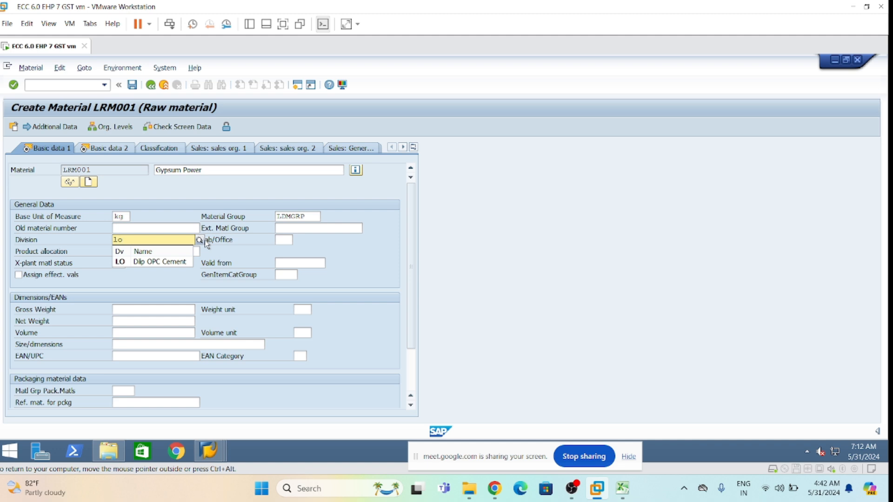
pyautogui.click(160, 262)
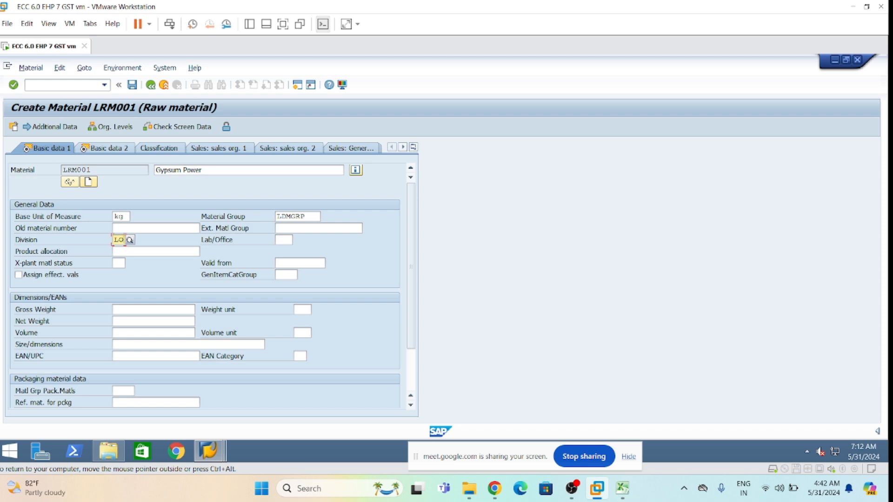
pyautogui.press('Return')
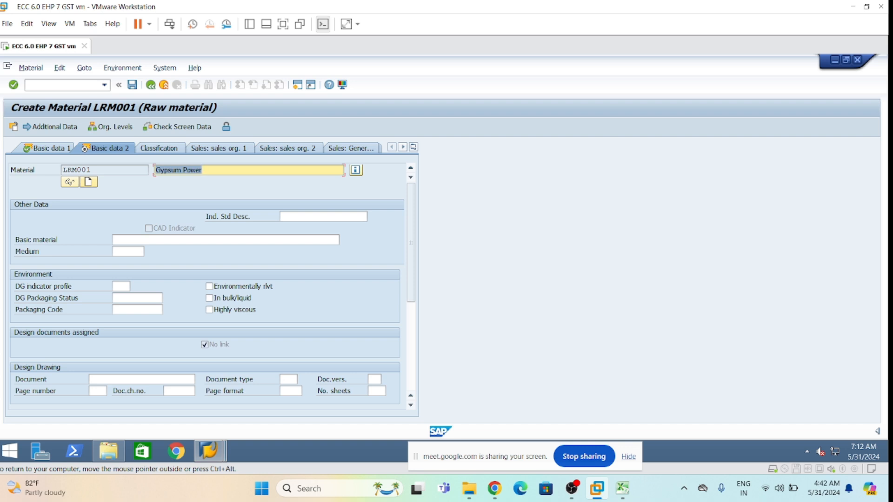
# Assign purchasing group LPG in the material's Purchasing view and continue to the Foreign trade import view.
pyautogui.press('Return')
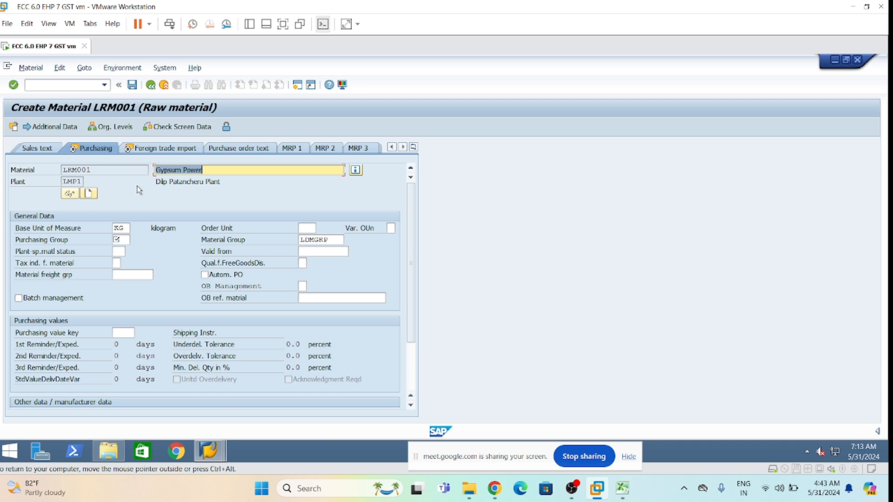
pyautogui.press('Tab')
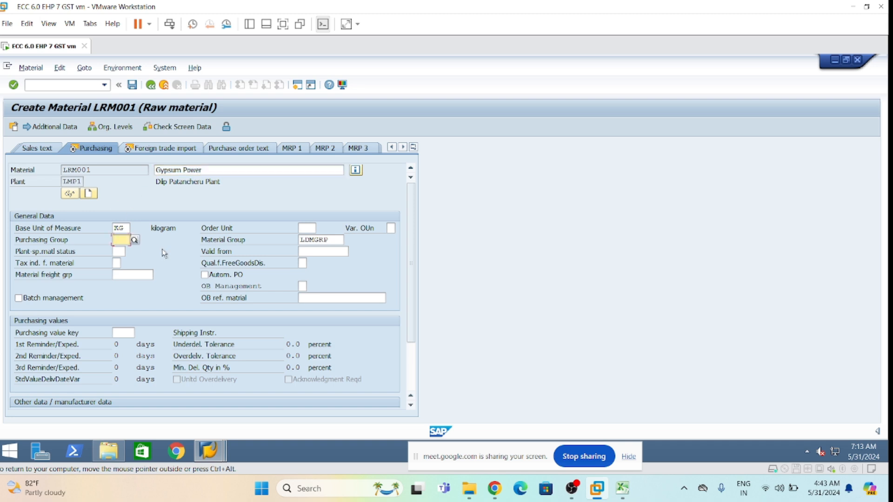
pyautogui.write('1pg')
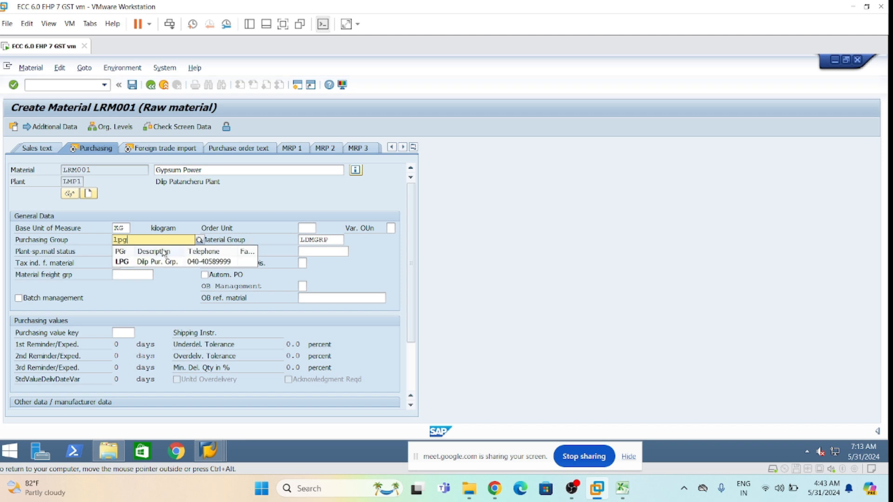
pyautogui.click(192, 261)
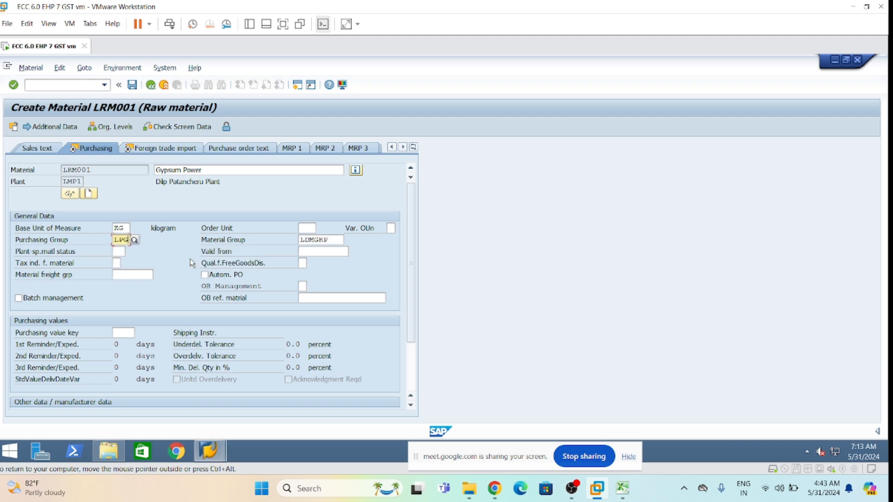
pyautogui.click(314, 251)
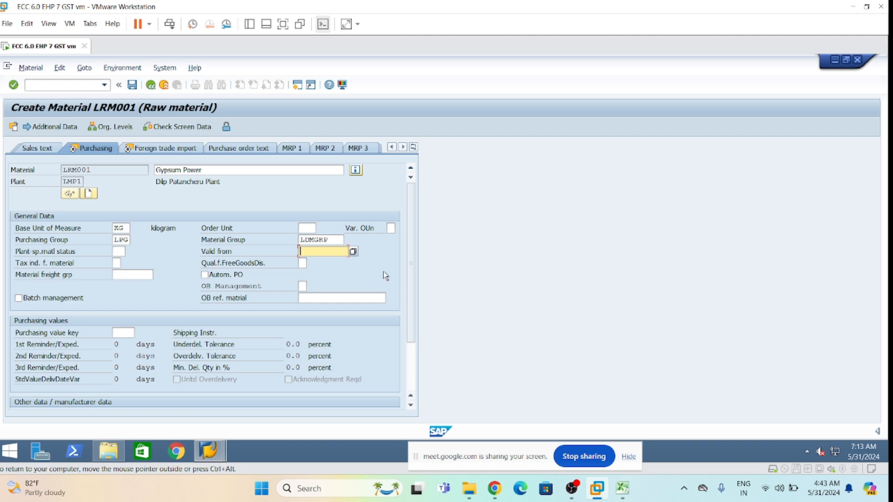
pyautogui.press('Return')
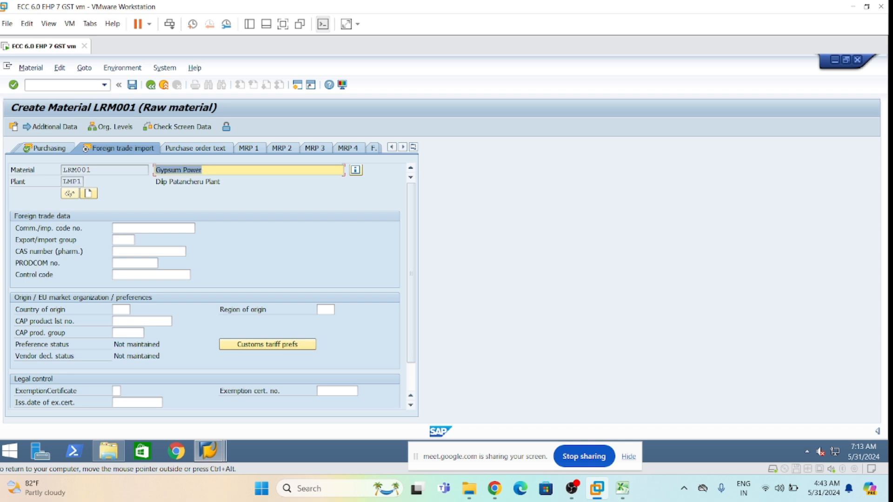
# Continue to the Plant data / stor. 2 view and set the profit center to 1000.
pyautogui.press('Return')
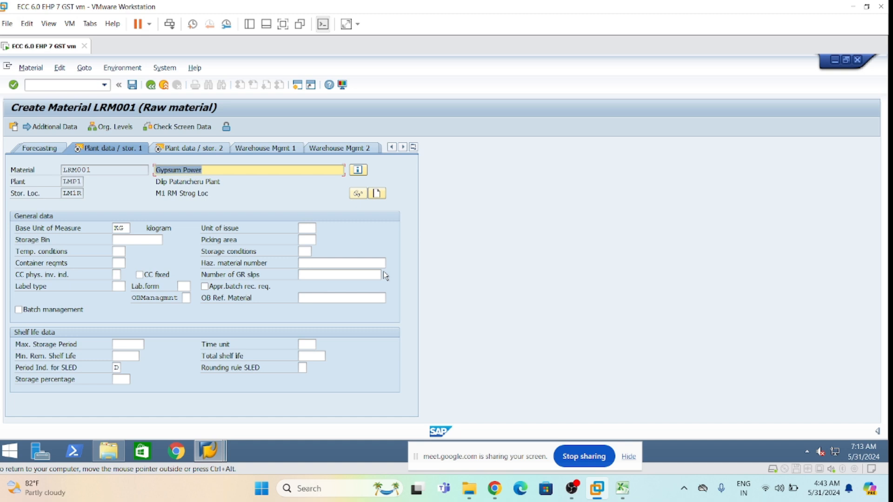
pyautogui.press('Return')
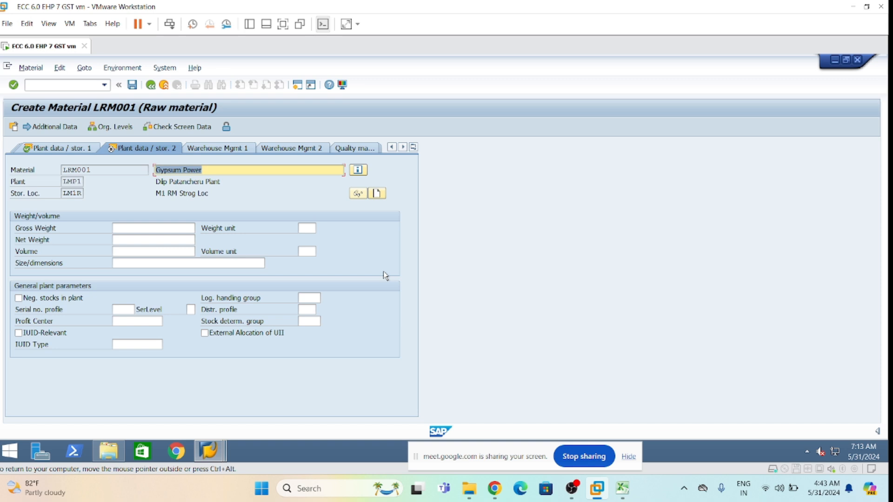
pyautogui.click(155, 322)
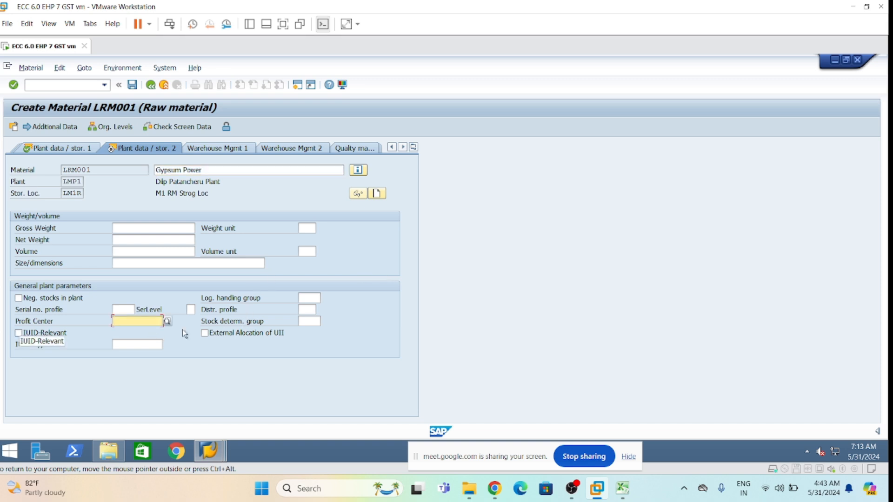
pyautogui.write('1000')
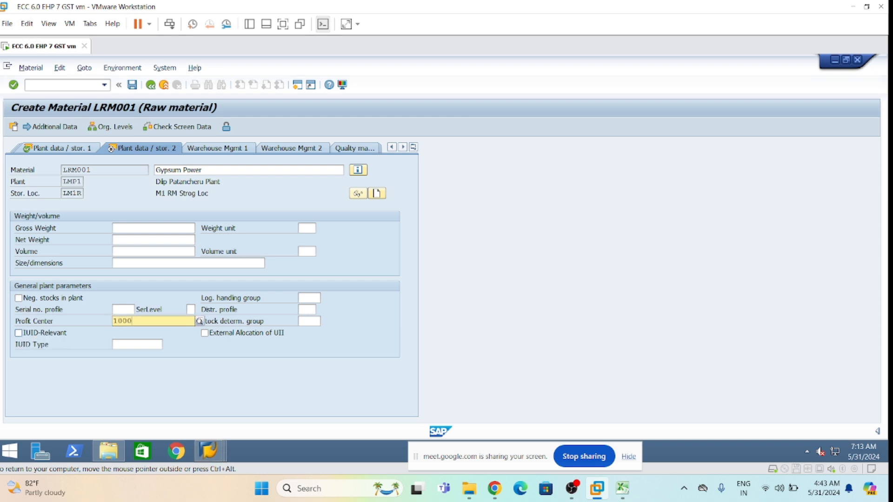
pyautogui.click(387, 372)
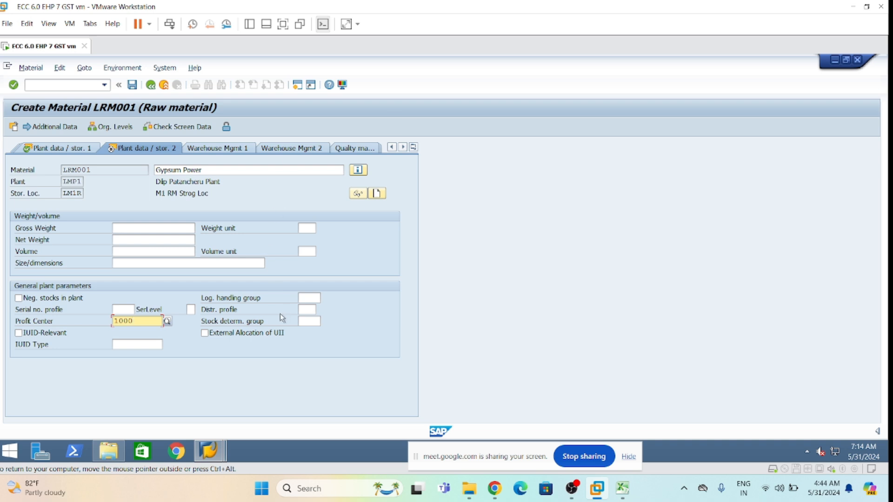
# Enable External Allocation of UII in the general plant parameters and read the option's field help.
pyautogui.click(205, 333)
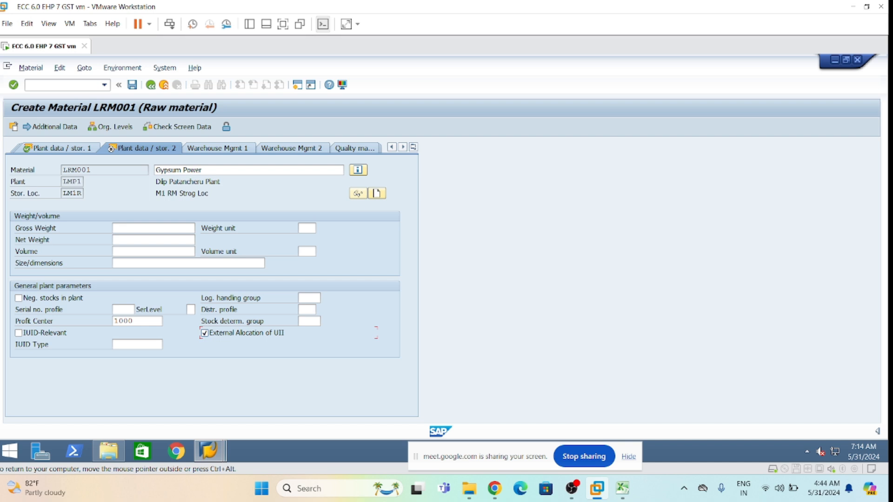
pyautogui.press('F1')
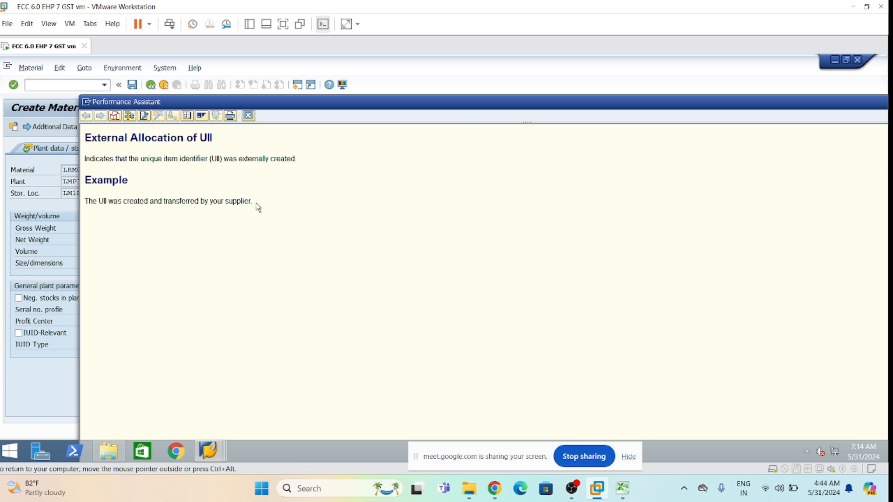
pyautogui.moveTo(254, 205); pyautogui.dragTo(123, 204)
pyautogui.click(250, 116)
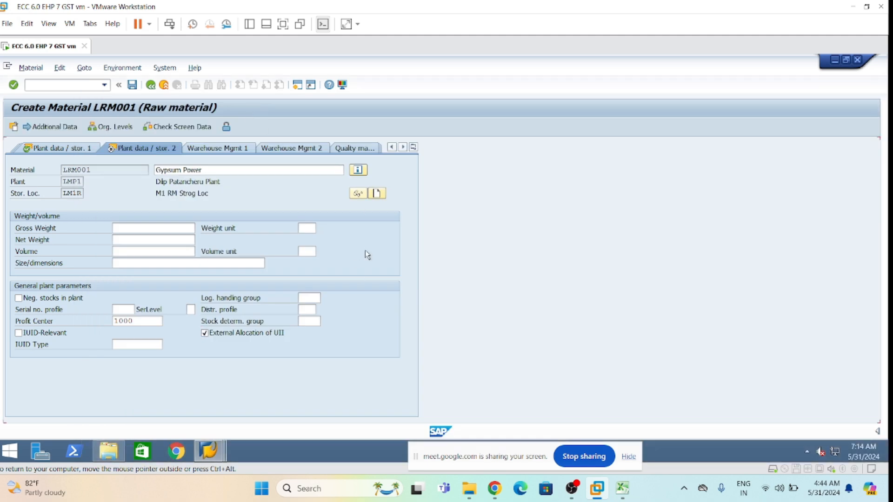
# Continue to the Accounting 1 view, set the valuation class to 3000 and confirm the entry.
pyautogui.press('Return')
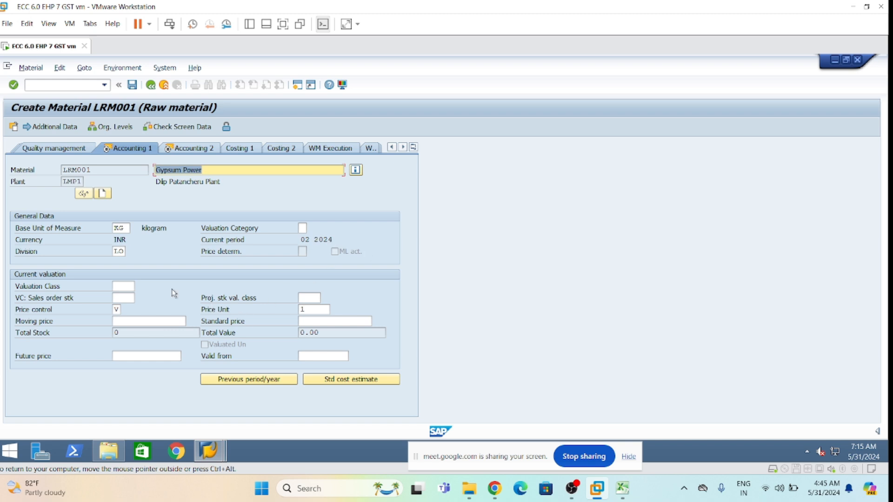
pyautogui.click(122, 287)
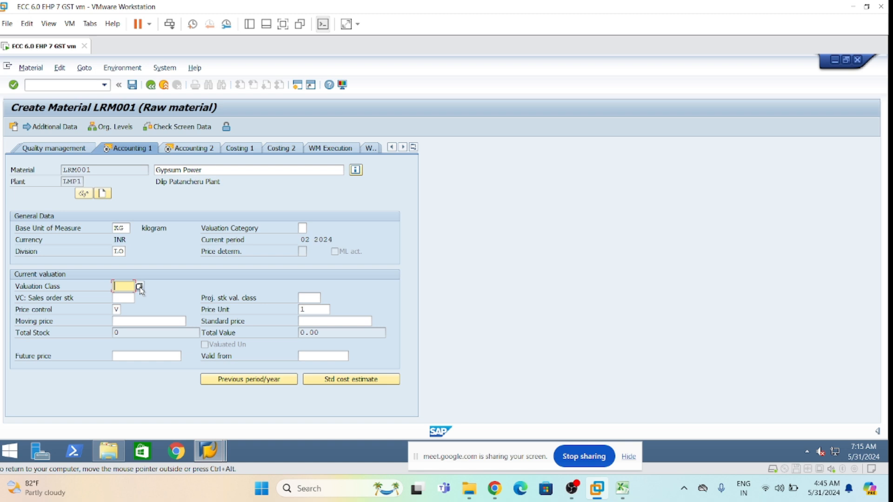
pyautogui.write('3000')
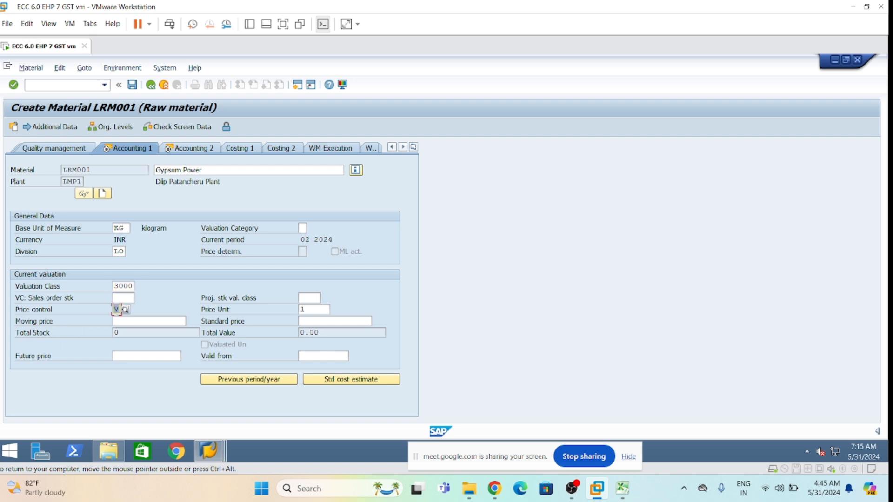
pyautogui.press('Tab')
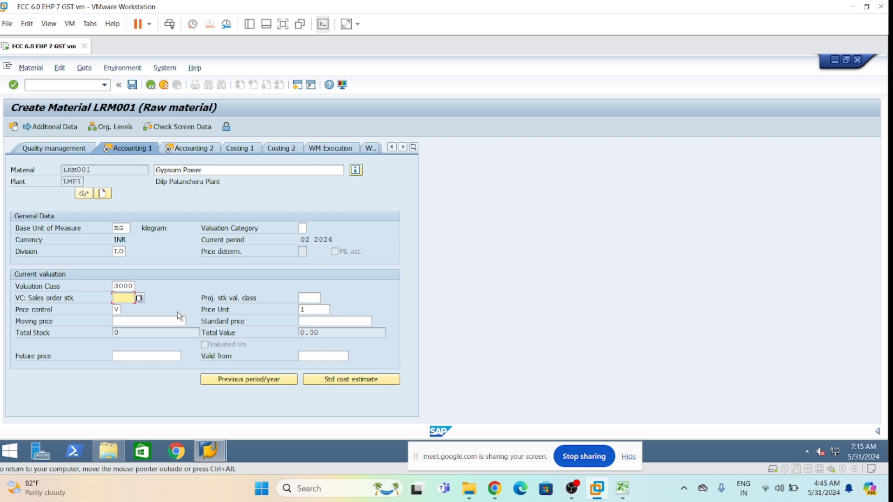
pyautogui.press('Return')
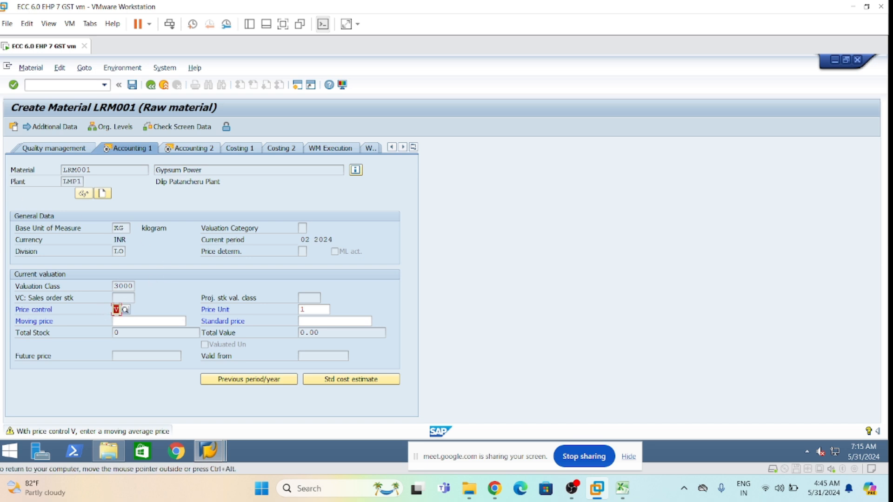
# Keep price control V with the moving and standard prices empty, accept the remaining views and save the material.
pyautogui.click(118, 320)
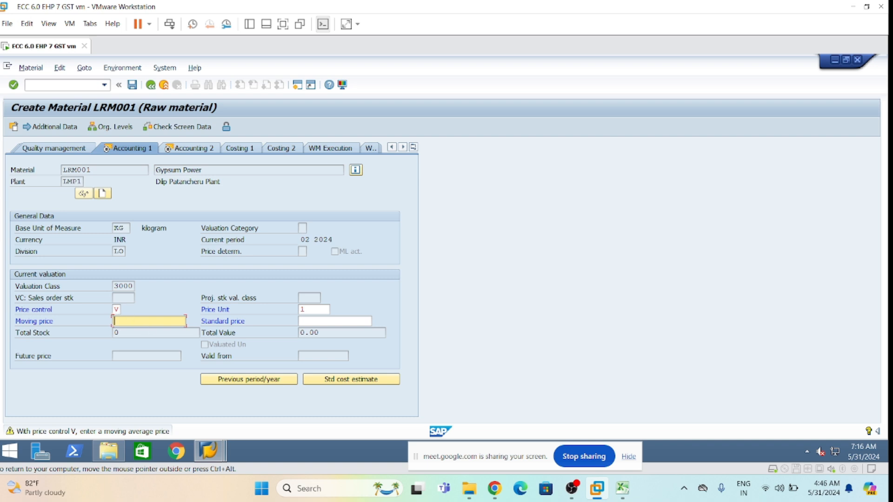
pyautogui.click(325, 321)
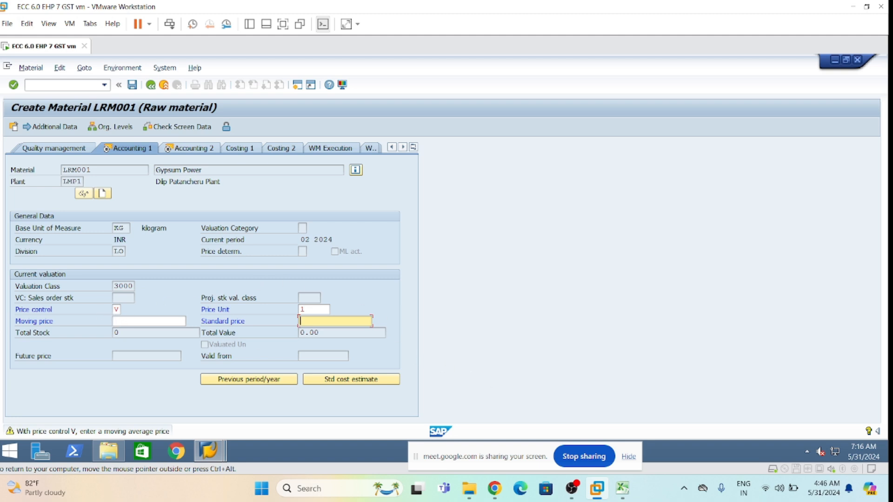
pyautogui.click(116, 310)
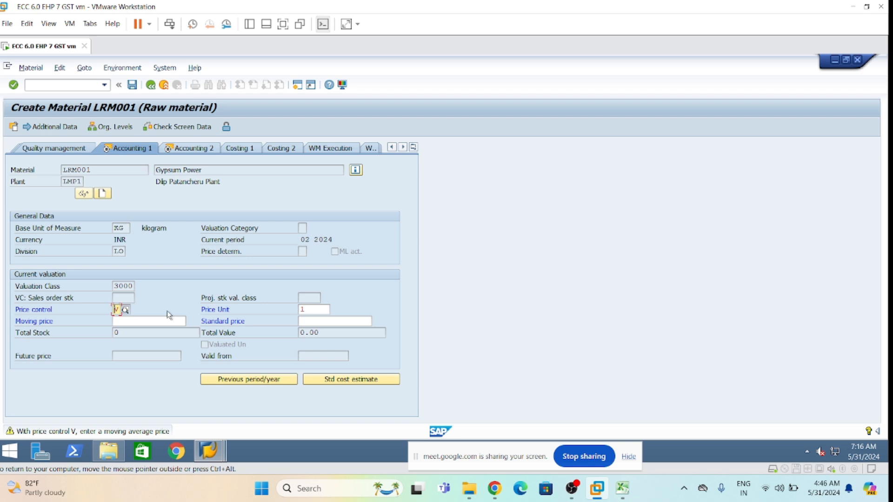
pyautogui.click(132, 86)
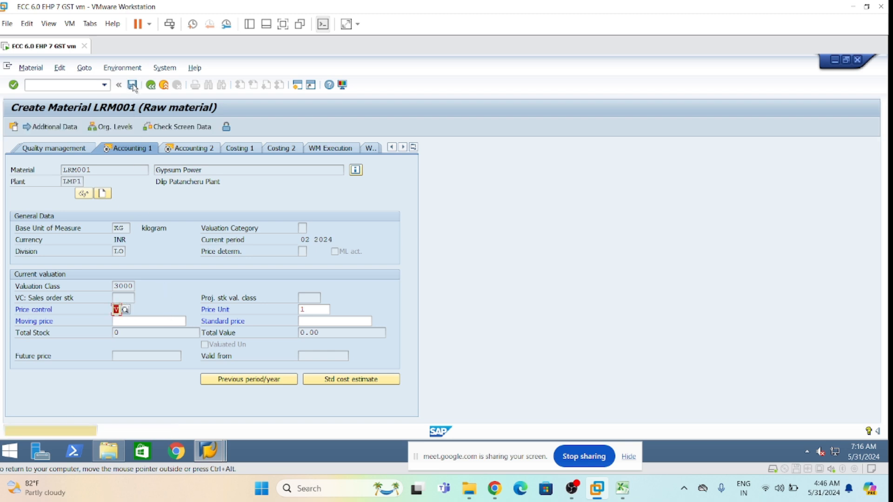
pyautogui.click(132, 85)
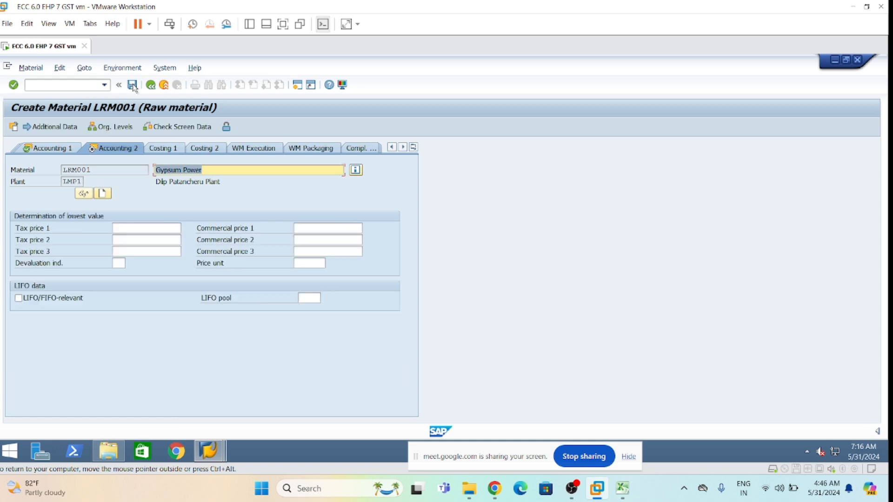
pyautogui.click(133, 86)
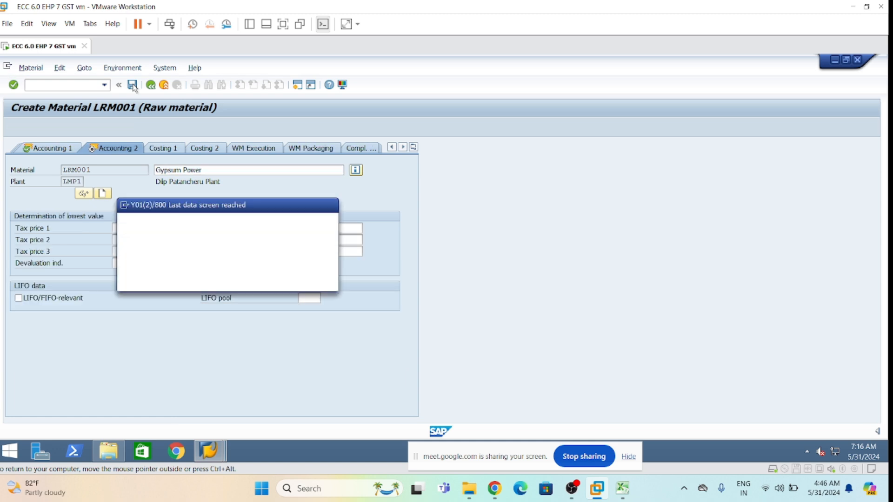
pyautogui.press('Return')
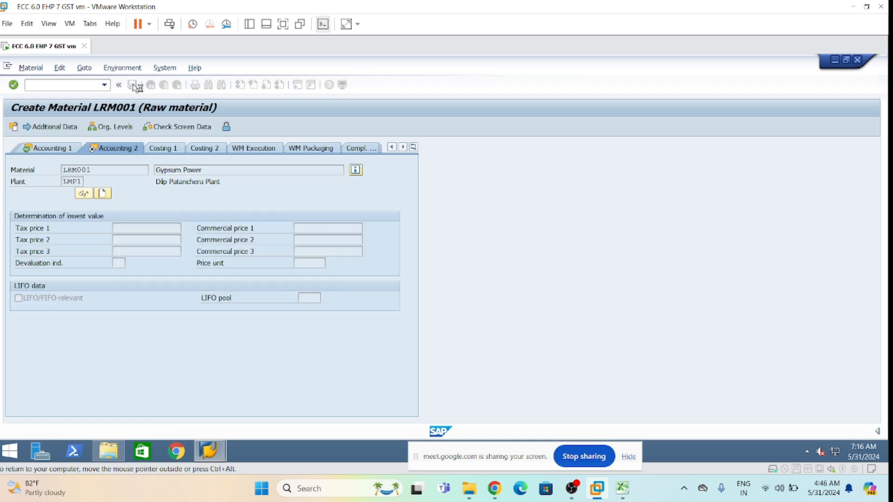
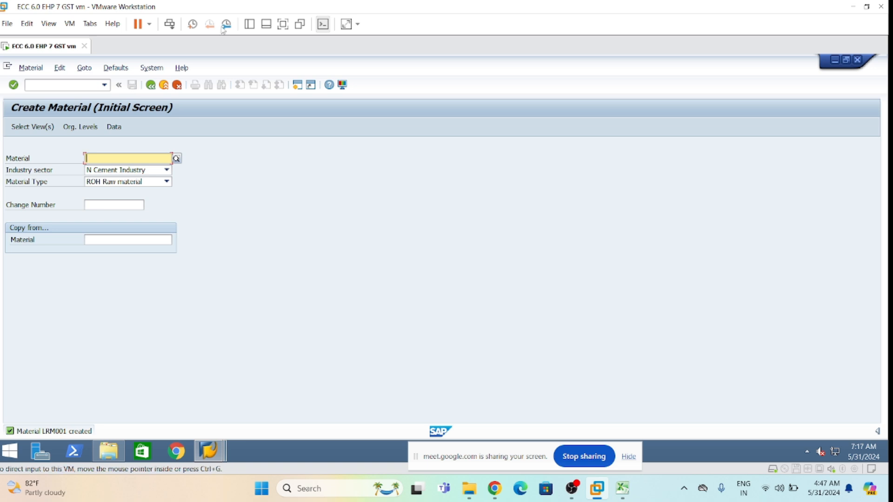
# Exit to the SAP Easy Access screen with /n and collapse the Material and Material Master folders.
pyautogui.click(28, 84)
pyautogui.write('/n')
pyautogui.press('Return')
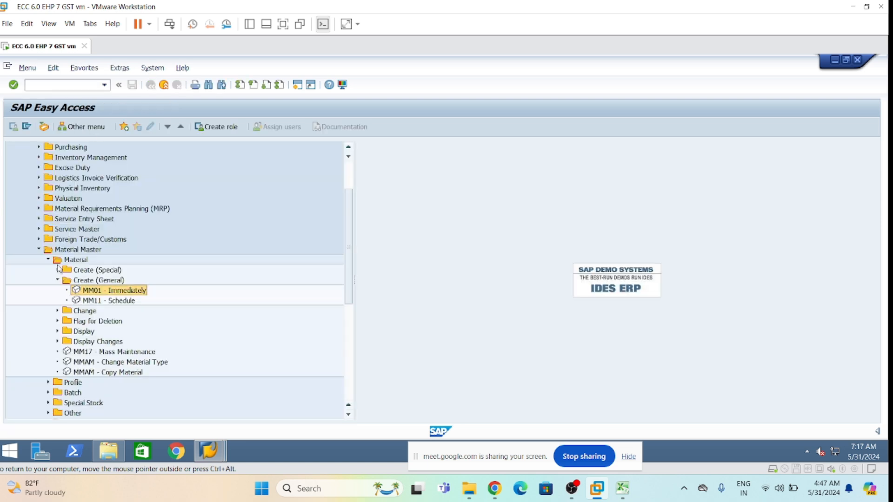
pyautogui.click(47, 259)
pyautogui.scroll(2, 47, 263)
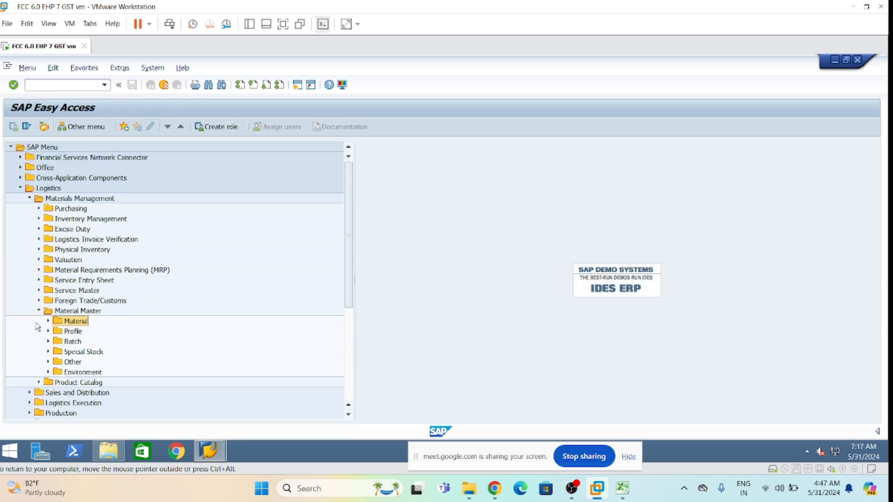
pyautogui.click(40, 311)
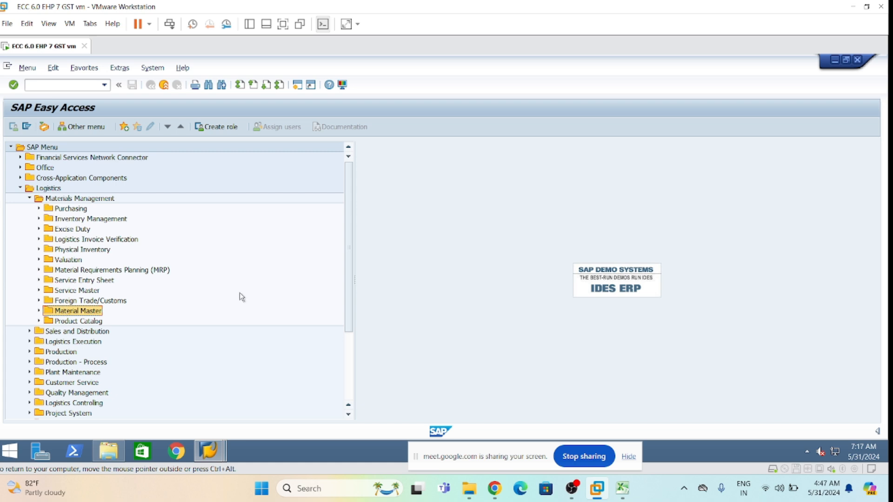
# Open transaction ME11 to create an info record from the Purchasing master data.
pyautogui.click(39, 208)
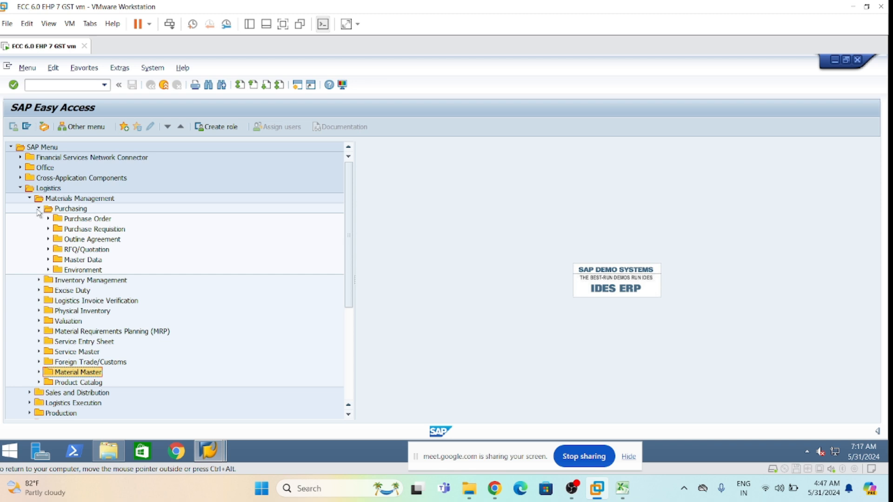
pyautogui.click(48, 260)
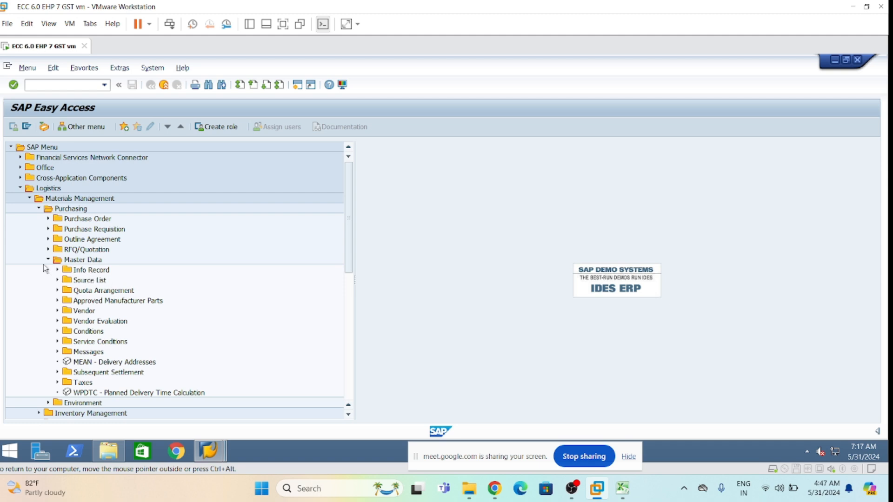
pyautogui.click(58, 270)
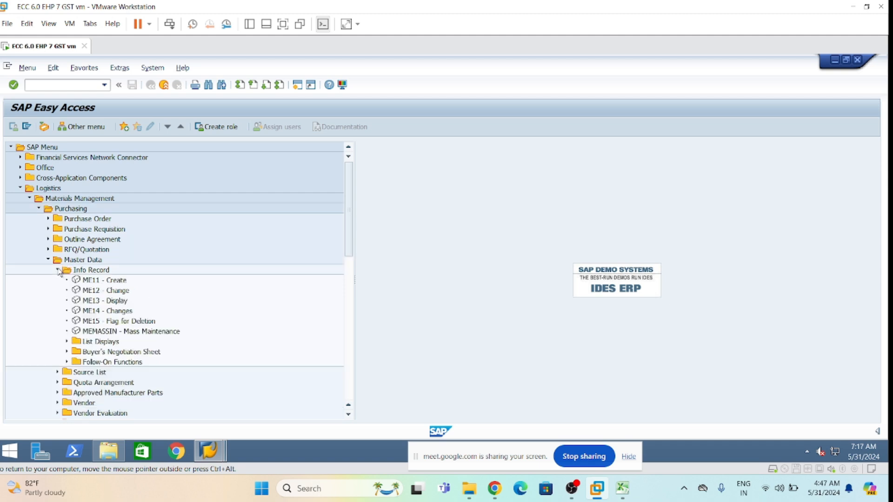
pyautogui.click(105, 281)
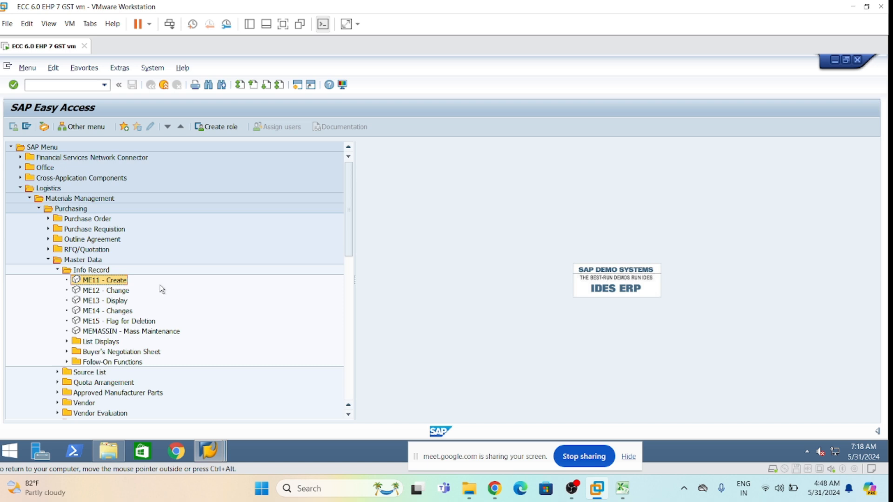
pyautogui.click(89, 289)
pyautogui.click(88, 280)
pyautogui.doubleClick(86, 281)
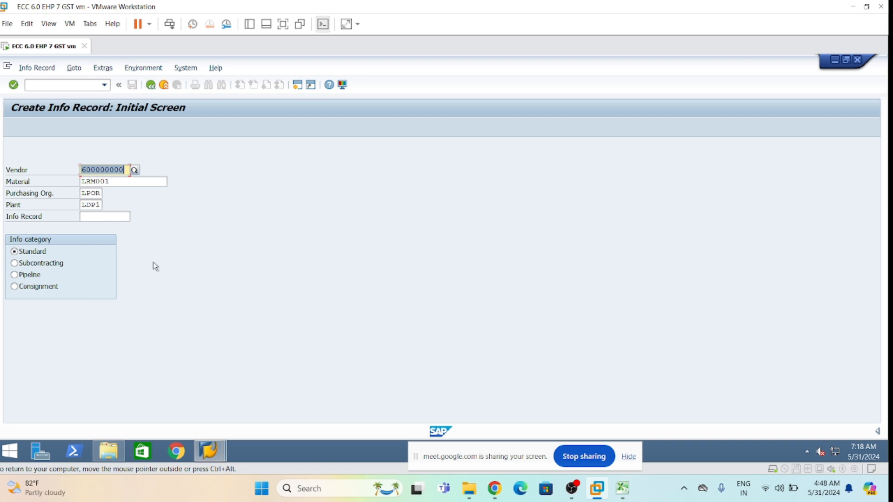
# Change the info record's plant to LMP1, keep the Standard category and continue to the general data.
pyautogui.click(135, 183)
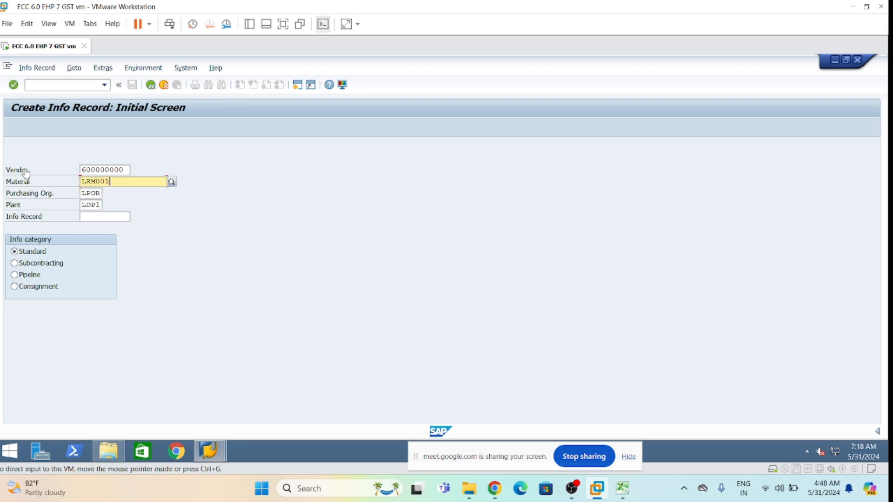
pyautogui.click(127, 170)
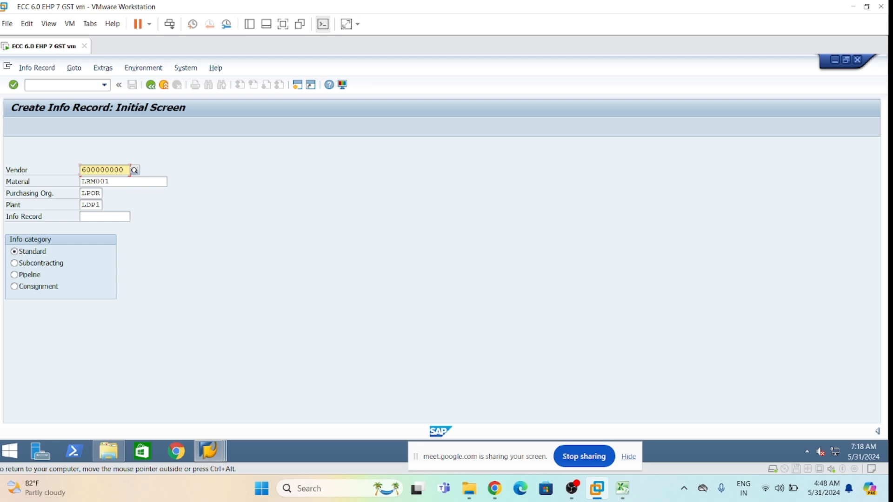
pyautogui.press('Tab')
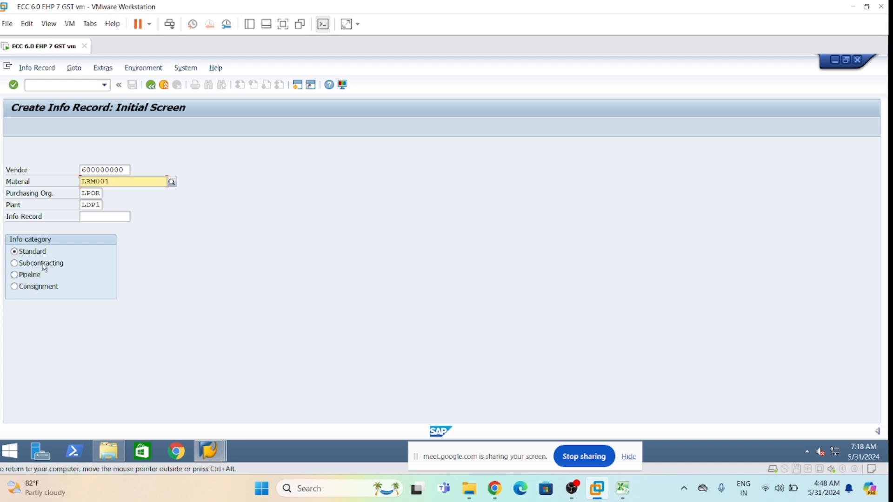
pyautogui.click(91, 218)
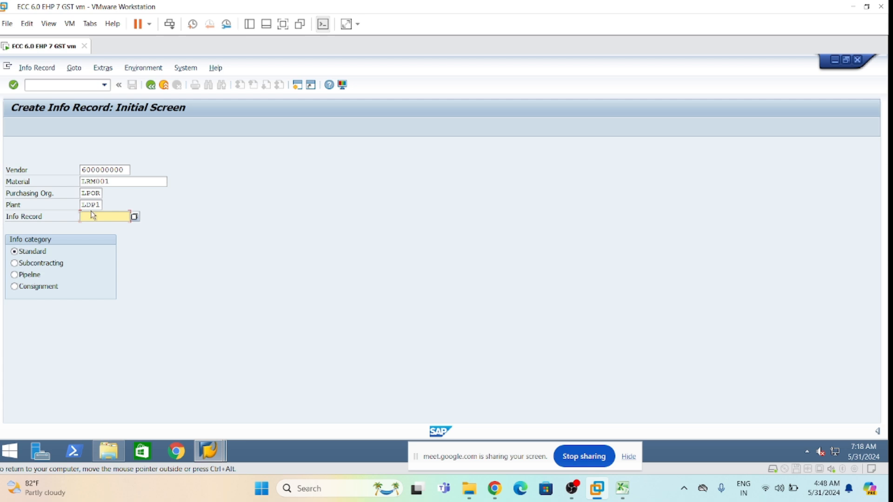
pyautogui.click(87, 205)
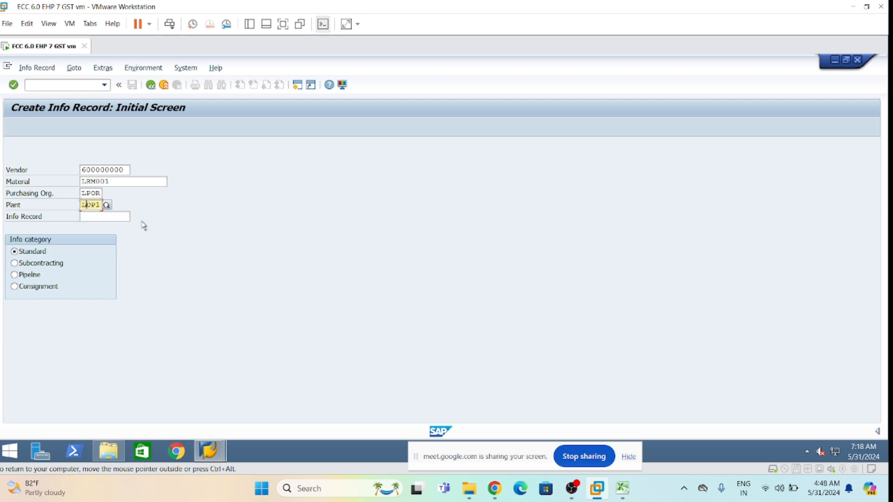
pyautogui.press('Delete')
pyautogui.press('Delete')
pyautogui.press('Delete')
pyautogui.write('mp1')
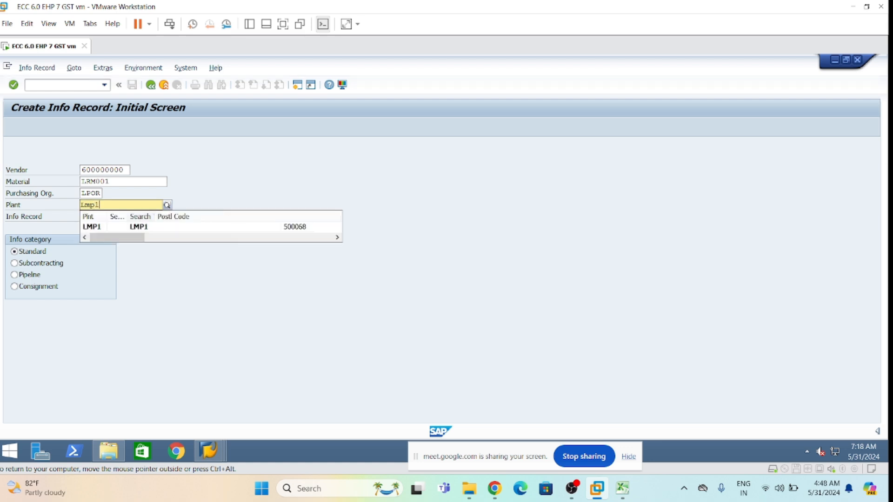
pyautogui.click(123, 227)
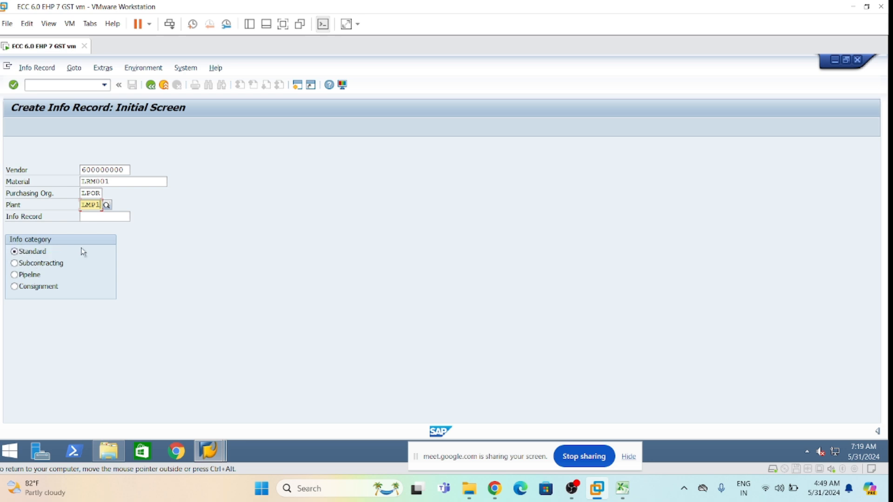
pyautogui.press('Return')
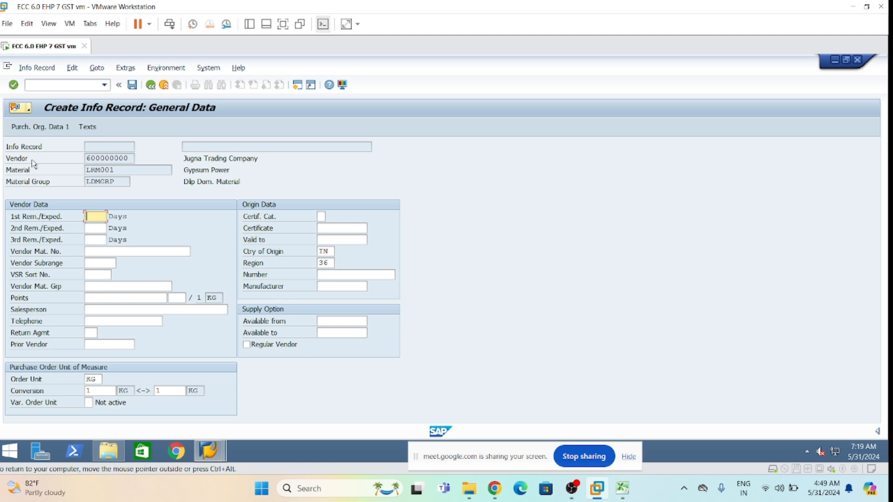
# Go to Purch. Organization Data 1, consult the planned delivery time help and set the time to 1 day.
pyautogui.click(52, 130)
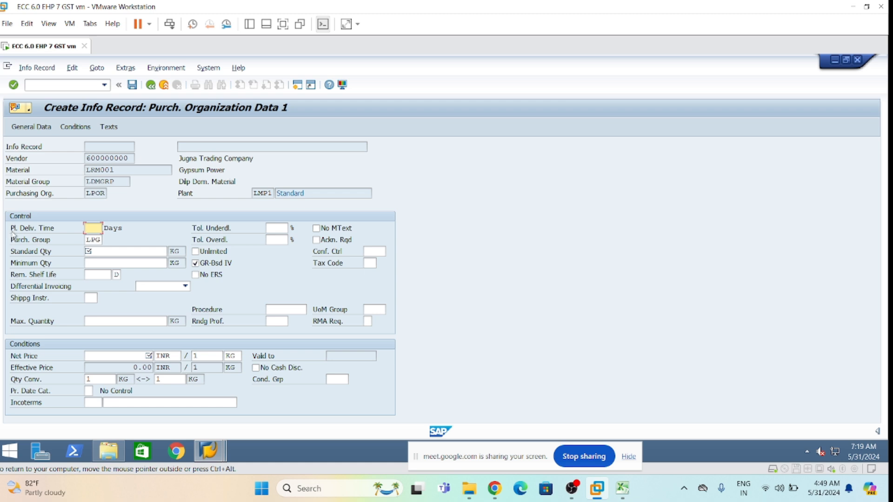
pyautogui.click(27, 232)
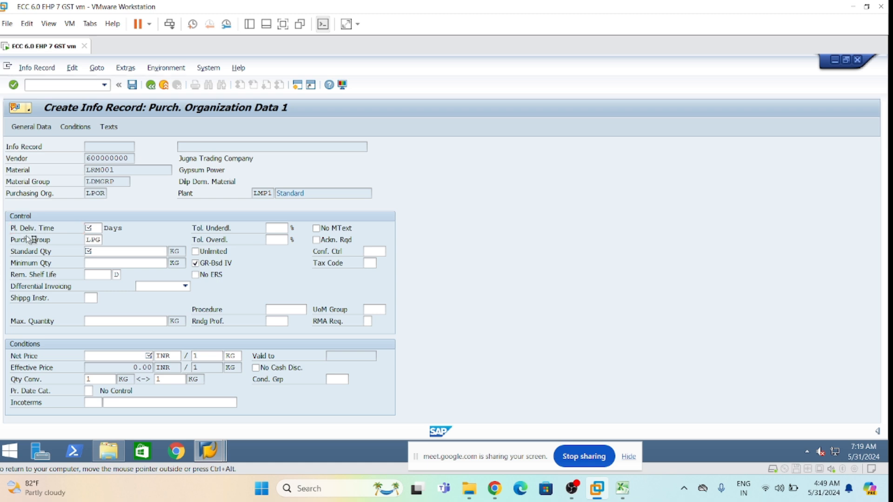
pyautogui.press('F1')
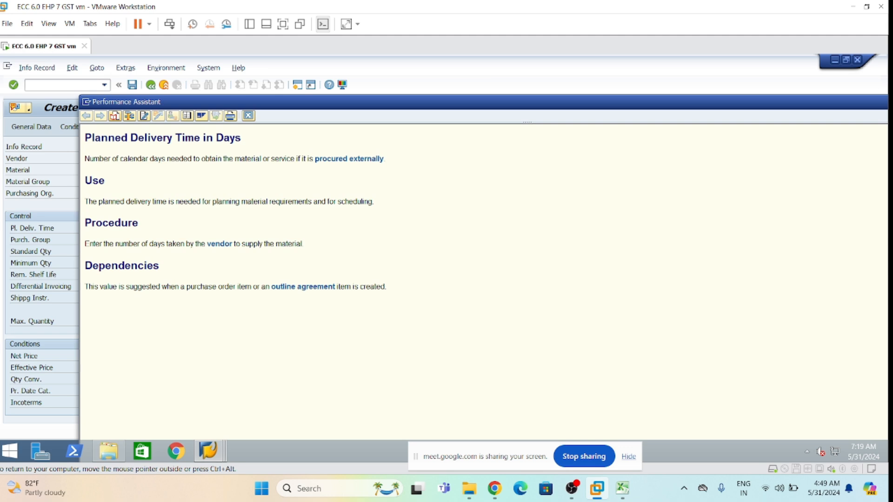
pyautogui.click(249, 116)
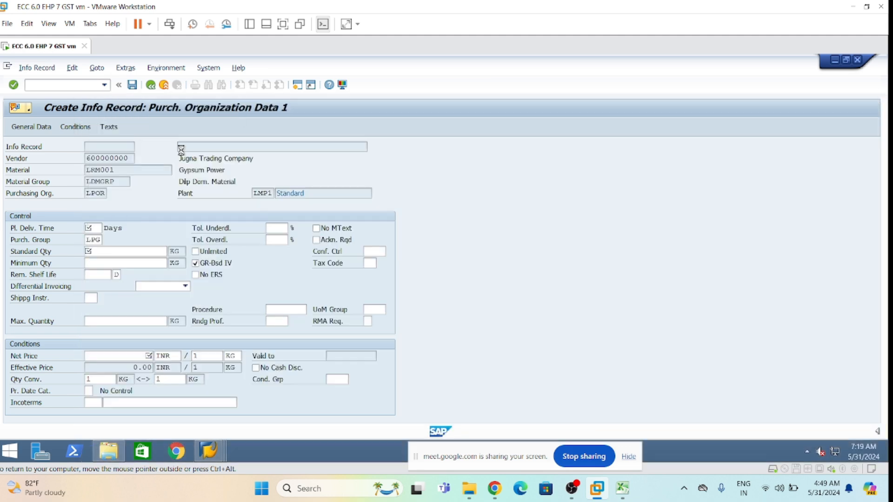
pyautogui.click(93, 227)
pyautogui.write('1')
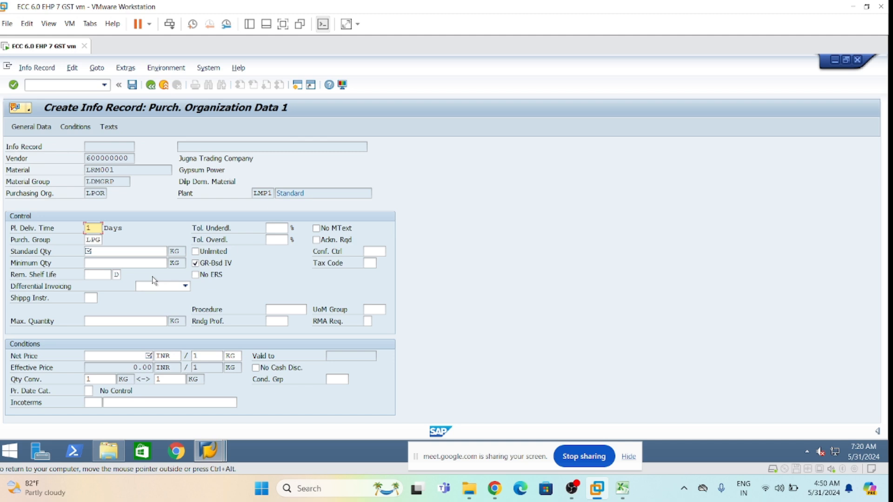
# Set the standard quantity to 1 KG and the net price to 100 INR, and save the info record.
pyautogui.click(126, 251)
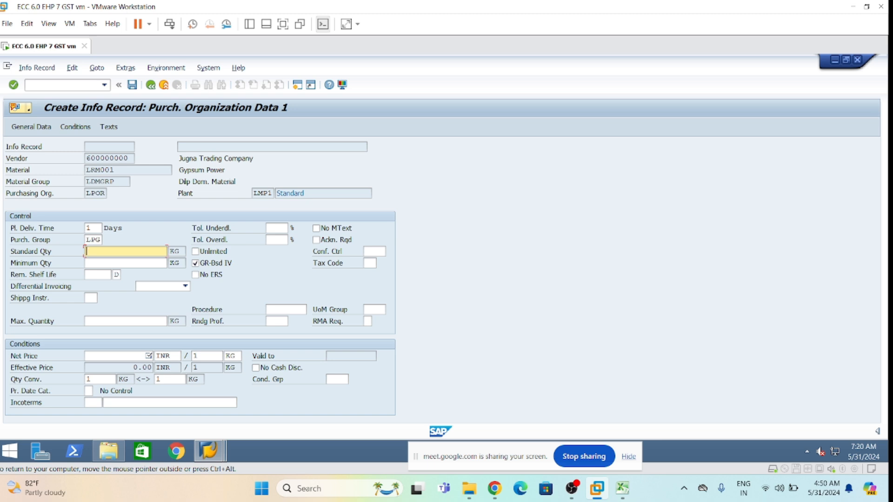
pyautogui.write('1')
pyautogui.press('Return')
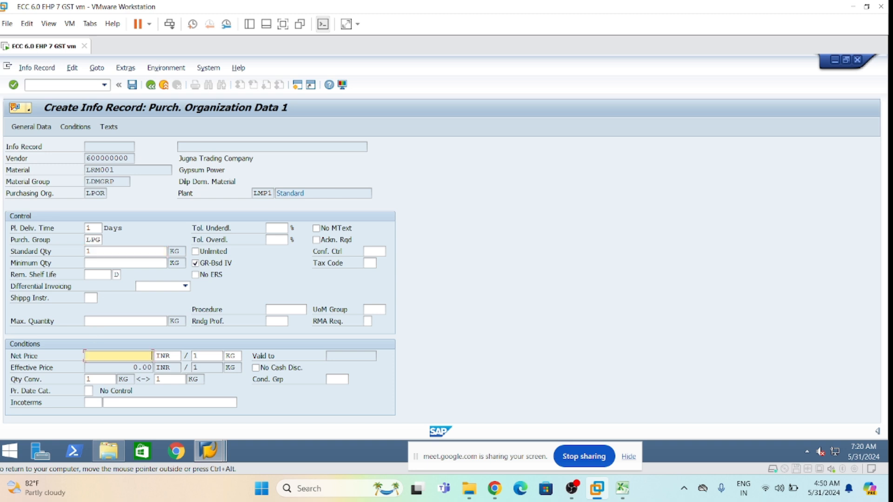
pyautogui.write('100')
pyautogui.click(134, 87)
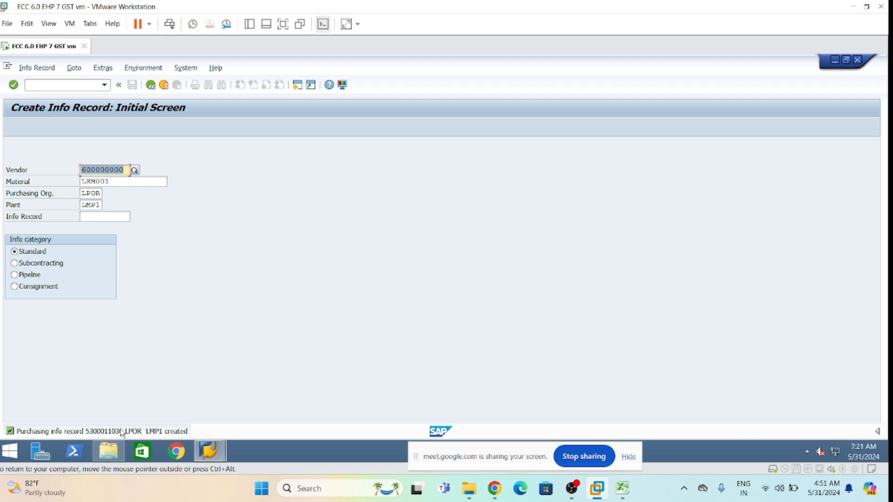
# Open the details of the info record creation message and copy the info record number.
pyautogui.click(116, 433)
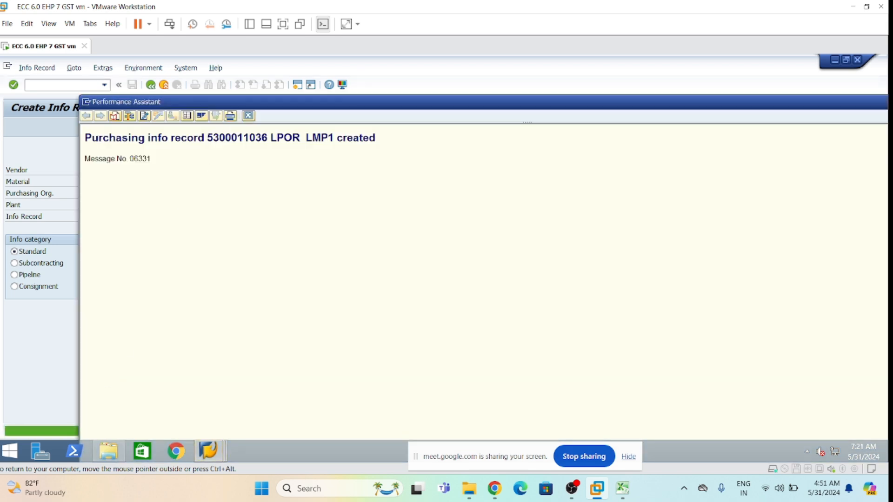
pyautogui.doubleClick(224, 139)
pyautogui.hotkey('ctrl', 'c')
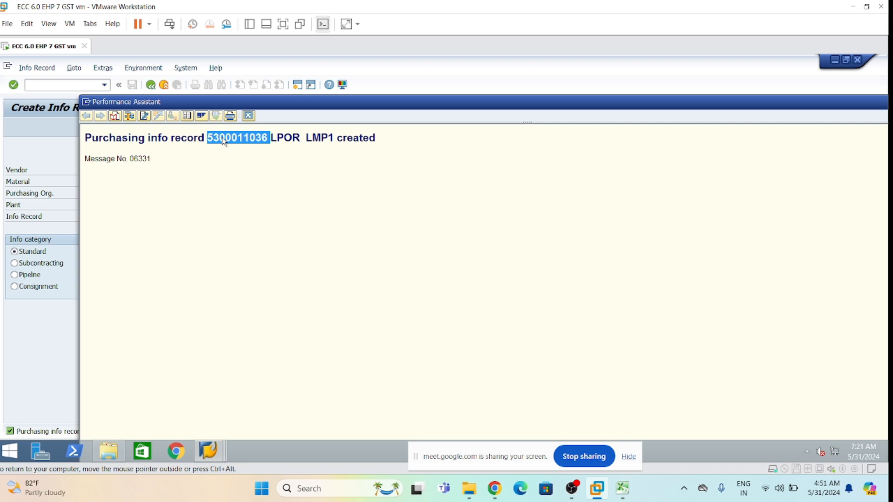
# In Excel, enter "Pur Infor Rec" in L40, paste the copied number into N40 and fit column N's width.
pyautogui.click(622, 489)
pyautogui.click(470, 246)
pyautogui.write('P')
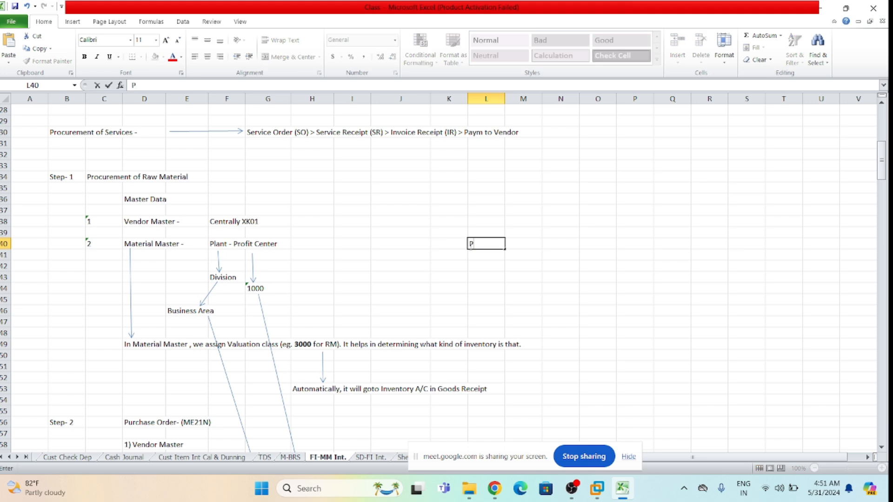
pyautogui.write('ur Infor Rec')
pyautogui.click(559, 242)
pyautogui.hotkey('ctrl', 'v')
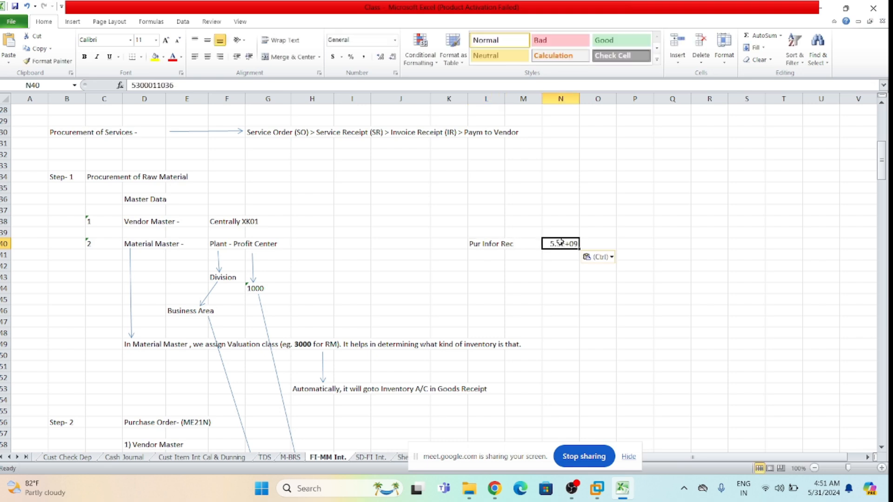
pyautogui.doubleClick(578, 99)
pyautogui.click(652, 222)
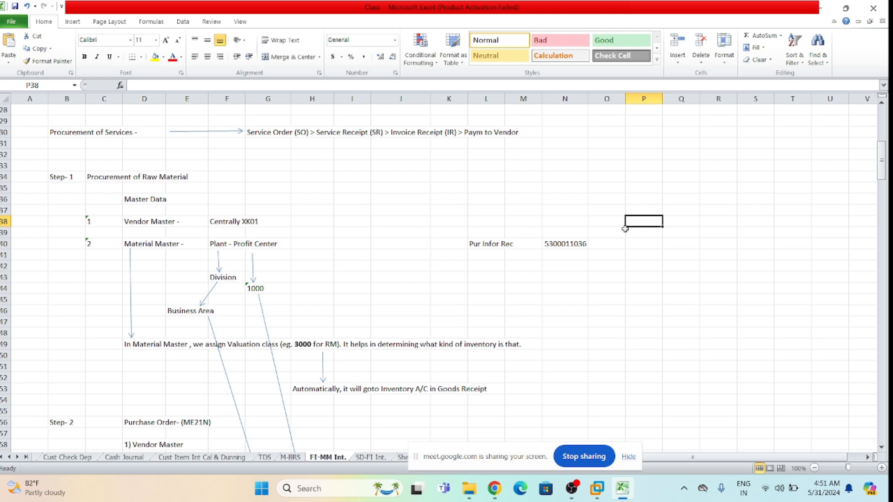
# Switch back to SAP, close the message details and leave ME11 for the SAP Easy Access screen.
pyautogui.hotkey('alt', 'Tab')
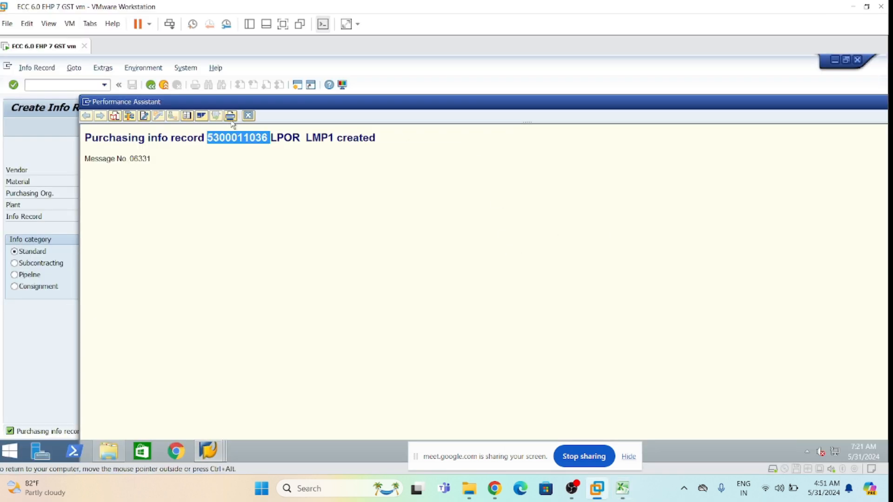
pyautogui.click(249, 116)
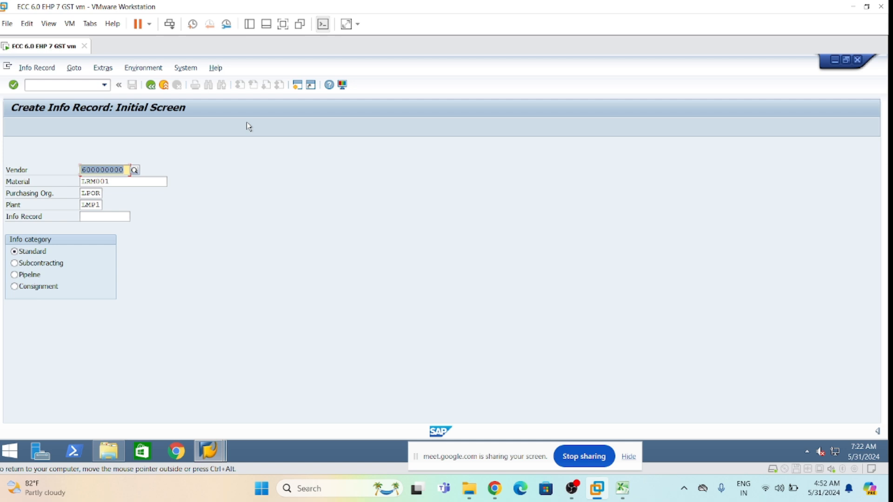
pyautogui.click(104, 170)
pyautogui.click(150, 86)
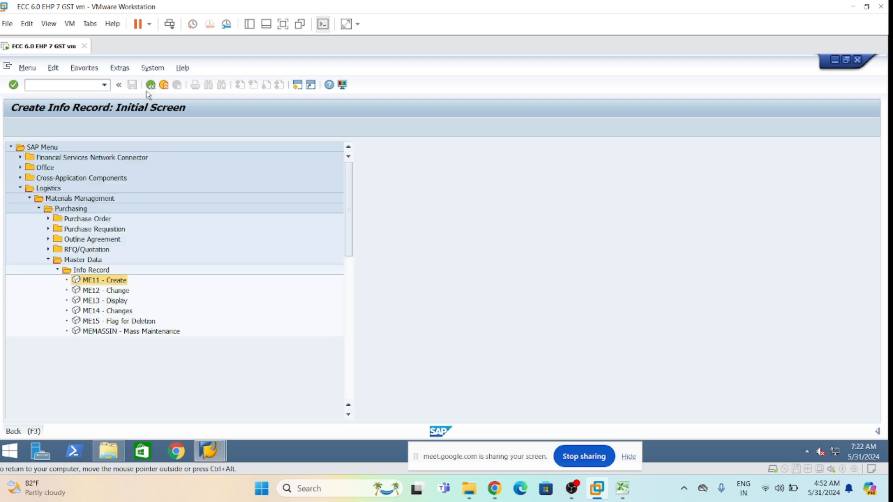
# Open the info record in ME12, review Purch. Organization Data 1 without choosing a validity period, and exit to SAP Easy Access.
pyautogui.doubleClick(102, 292)
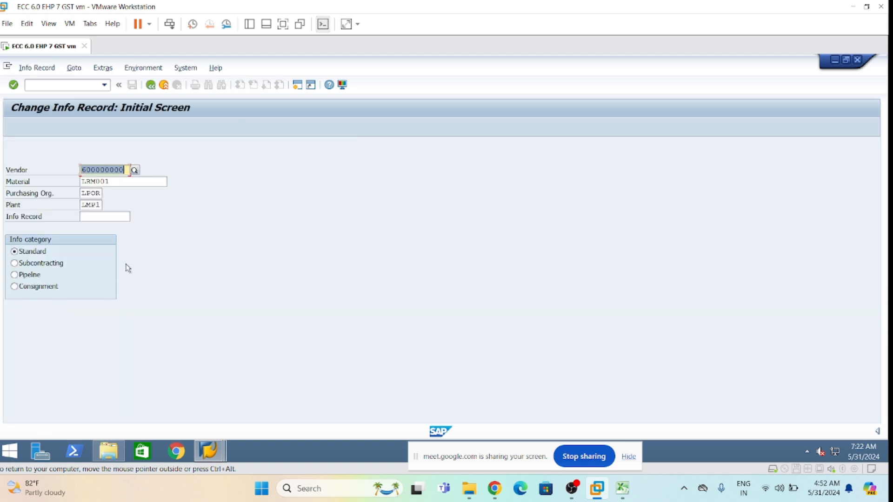
pyautogui.press('Return')
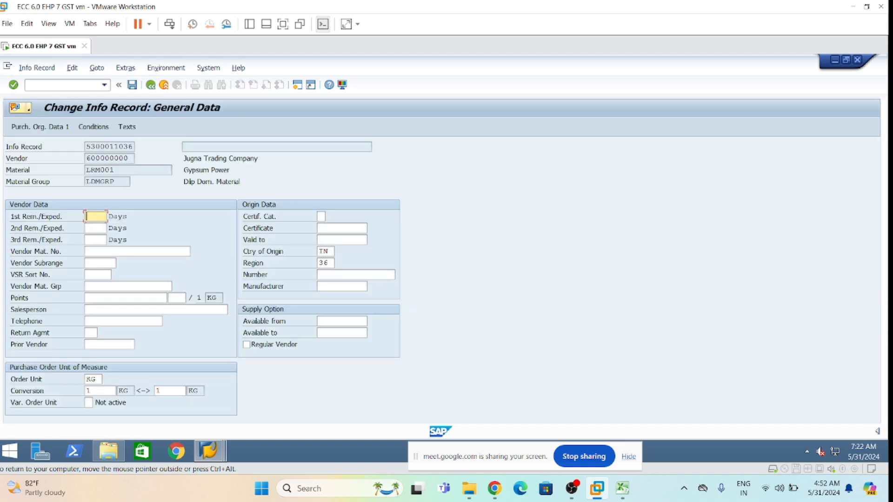
pyautogui.click(622, 489)
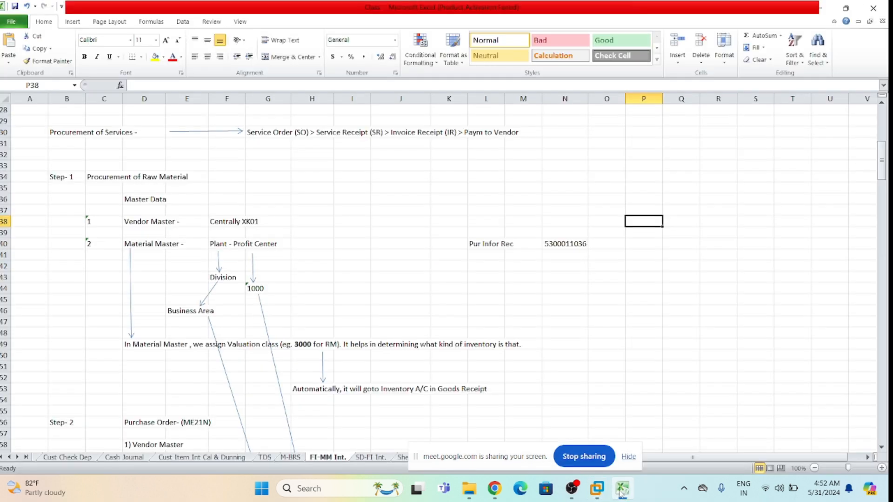
pyautogui.click(621, 491)
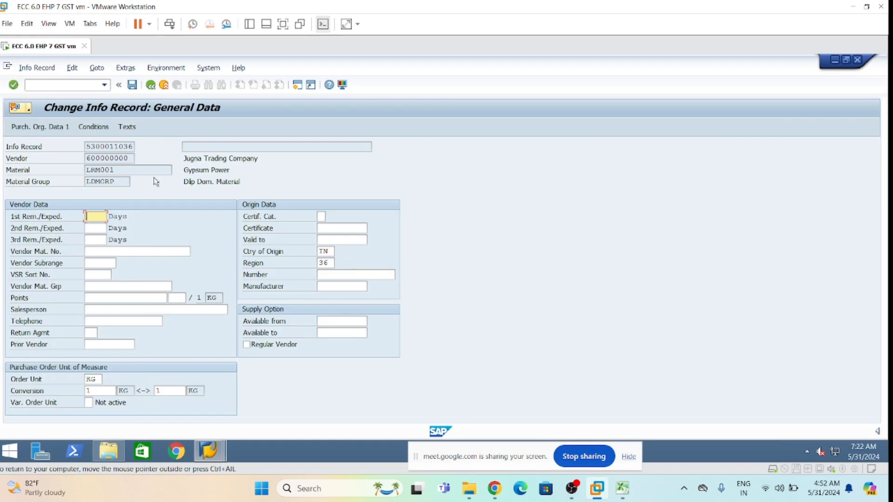
pyautogui.click(58, 127)
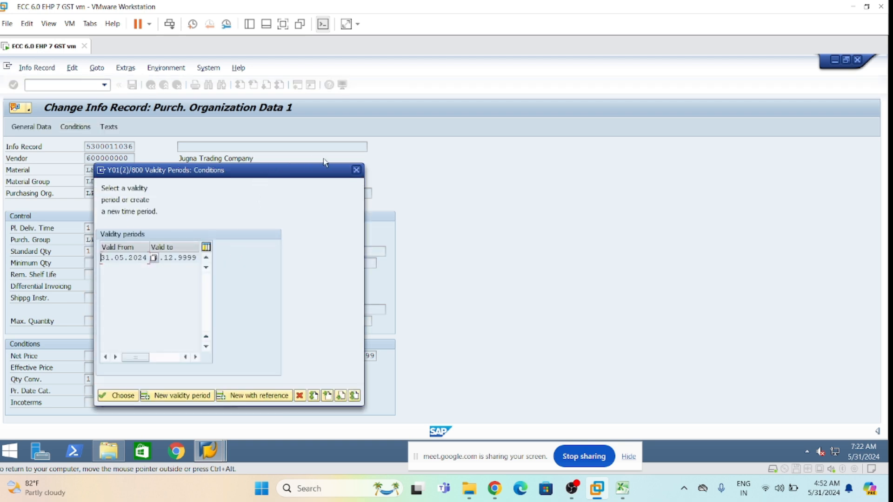
pyautogui.click(356, 170)
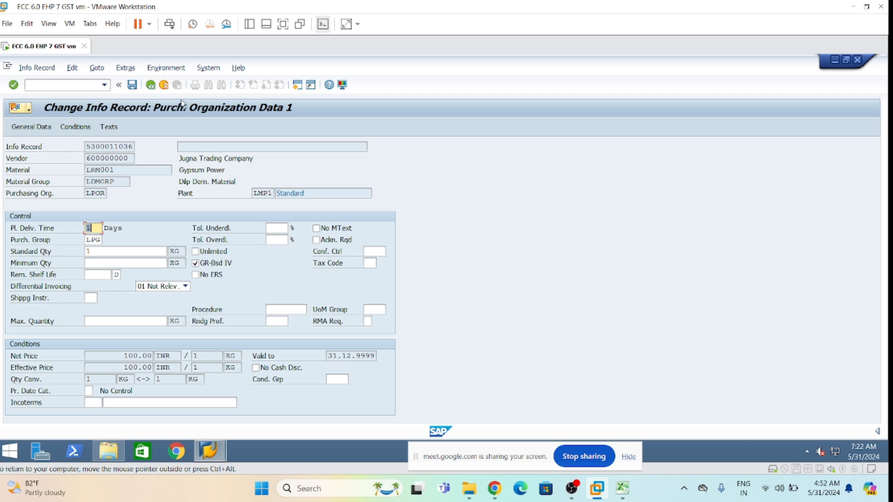
pyautogui.click(151, 84)
pyautogui.click(150, 84)
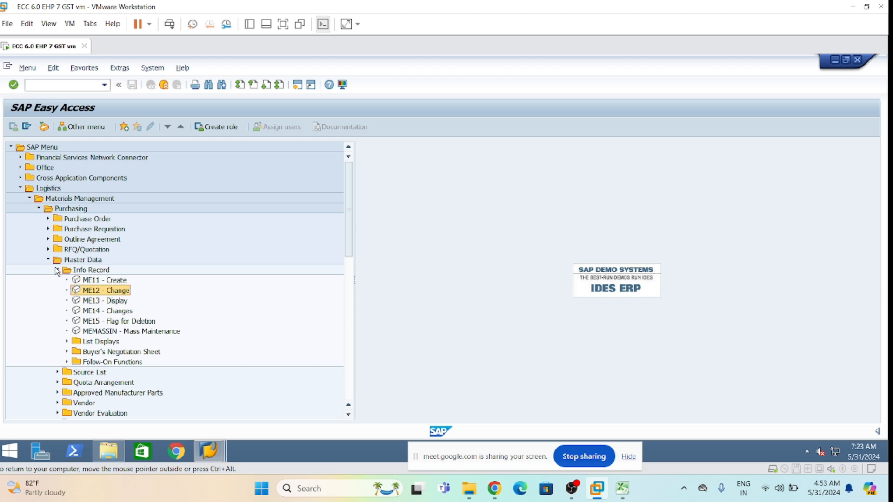
# Collapse the Info Record folder, expand Source List under Purchasing master data and select ME01 - Maintain.
pyautogui.click(57, 270)
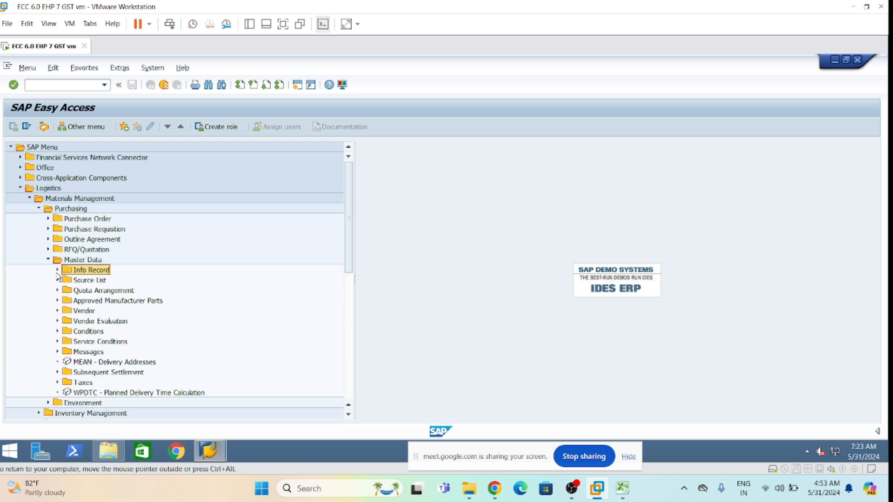
pyautogui.click(57, 280)
pyautogui.click(103, 291)
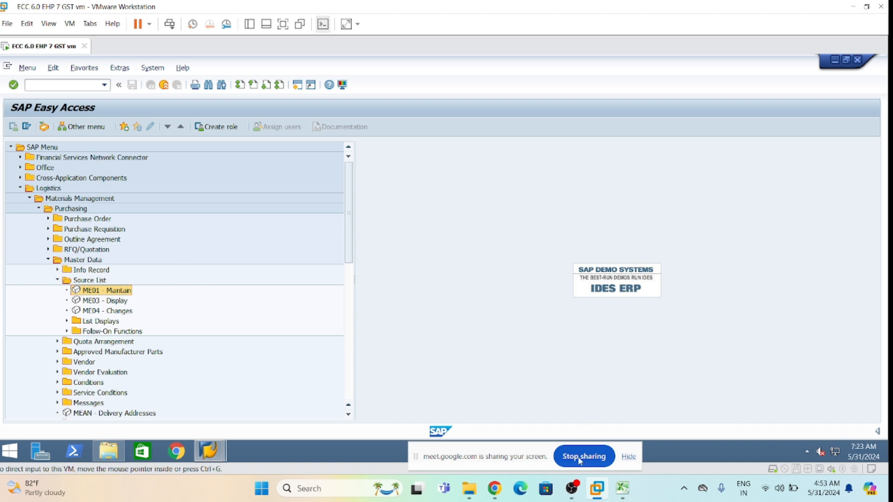
pyautogui.click(56, 280)
pyautogui.click(57, 280)
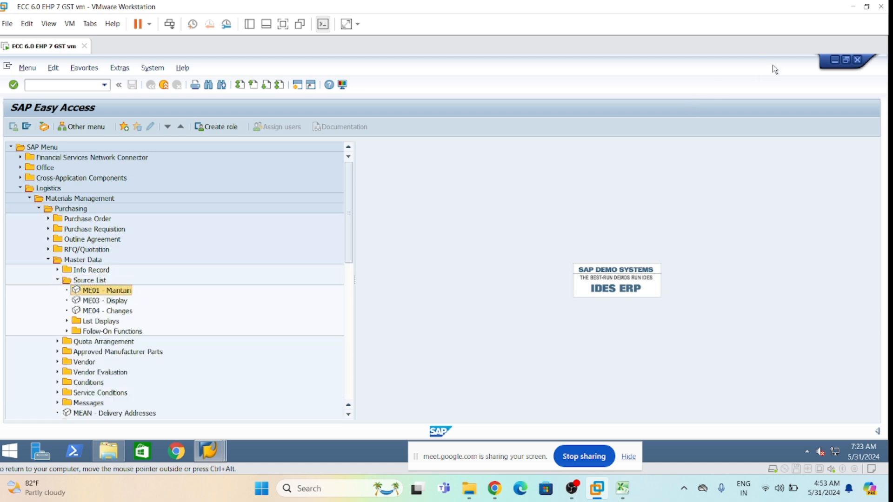
# Bring up the other SAP session showing the automatic postings accounts and leave it for the SAP Easy Access screen.
pyautogui.click(844, 60)
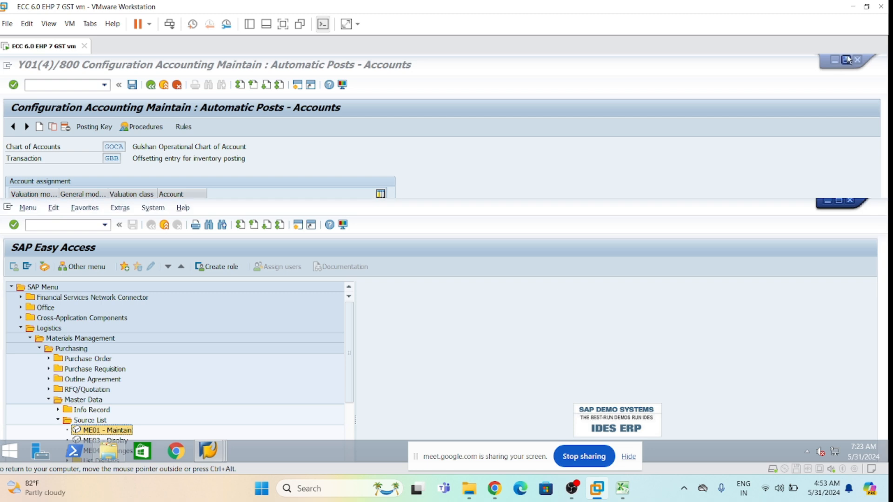
pyautogui.click(843, 60)
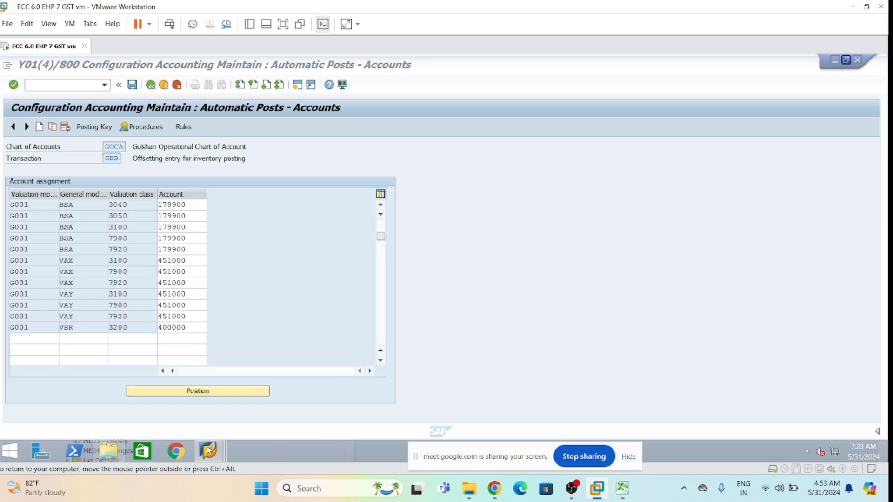
pyautogui.moveTo(209, 449)
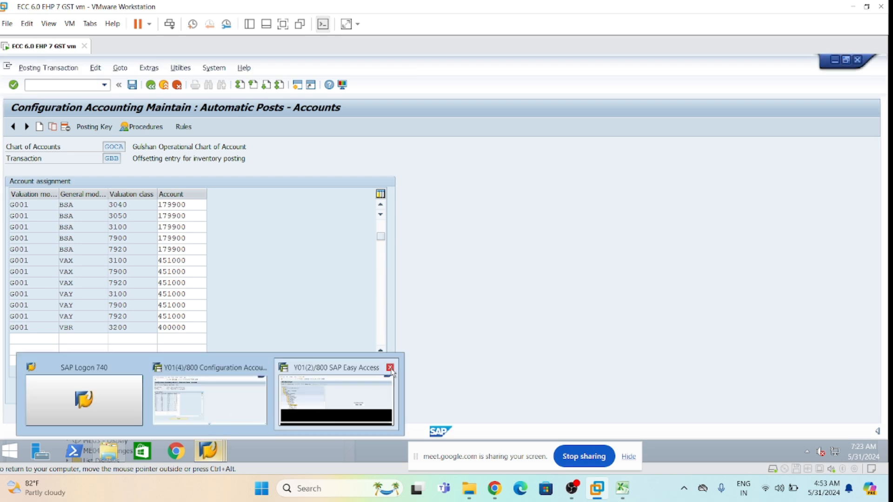
pyautogui.moveTo(366, 373)
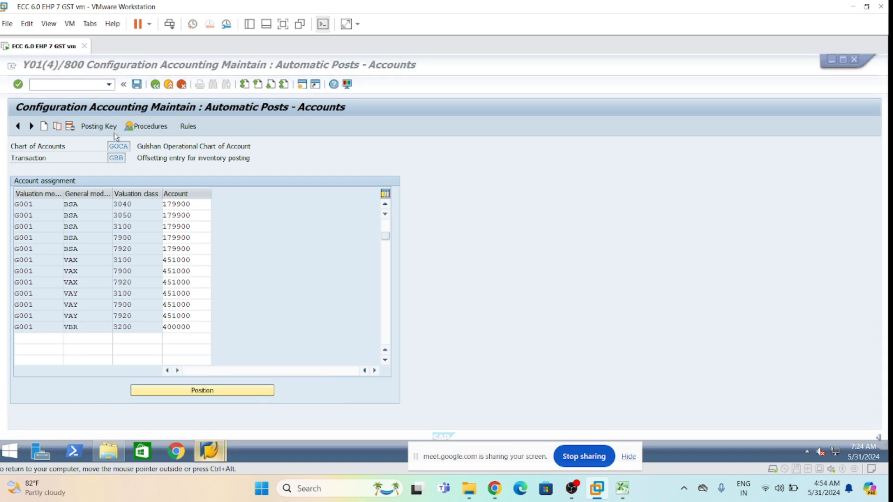
pyautogui.write('/n')
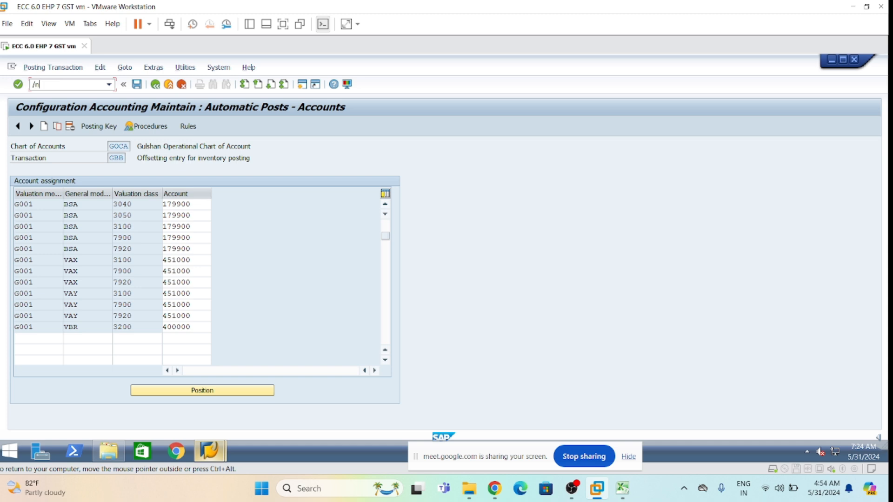
pyautogui.press('Return')
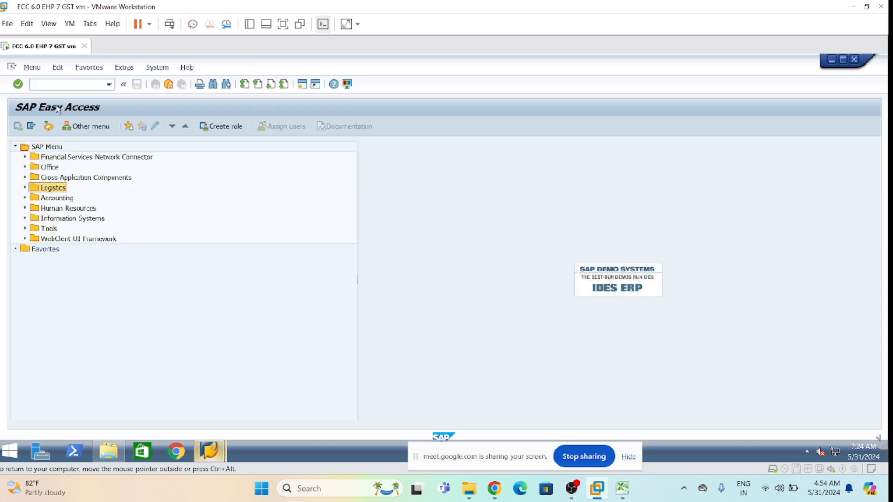
# Expand Logistics, Materials Management, Purchasing, Master Data and Source List in the SAP menu tree, leaving Accounting collapsed, and select ME01 - Maintain.
pyautogui.click(25, 197)
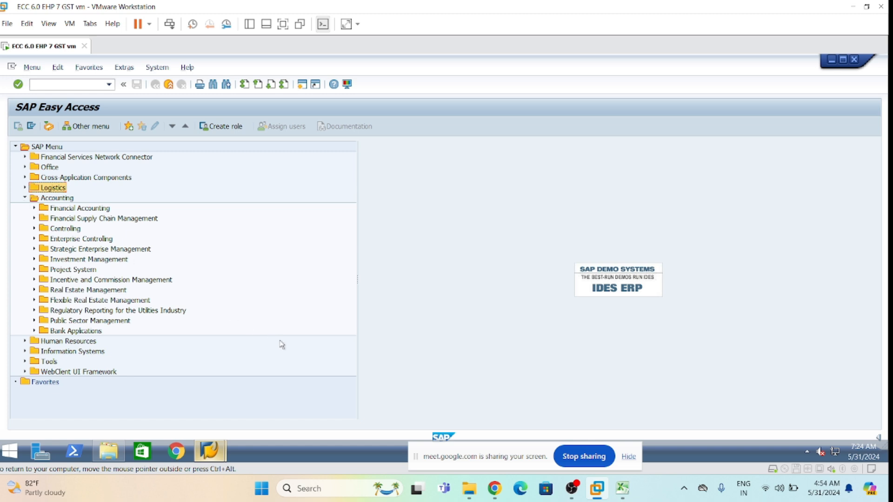
pyautogui.click(25, 198)
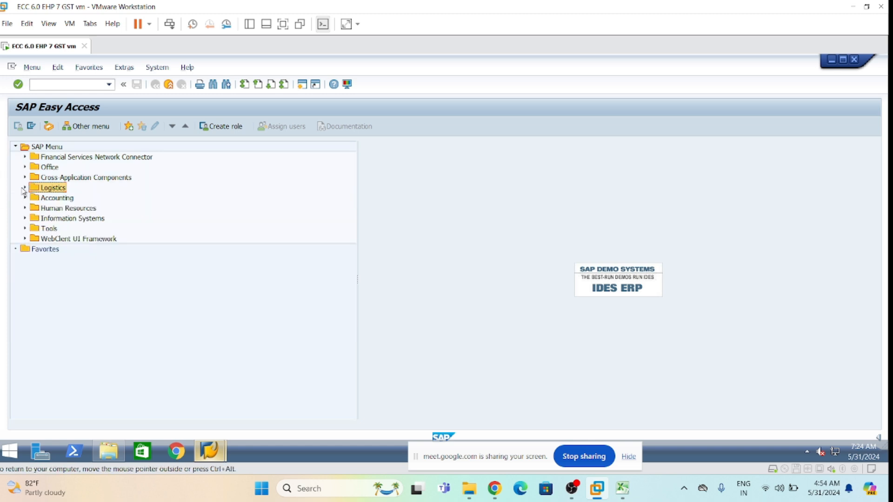
pyautogui.click(24, 188)
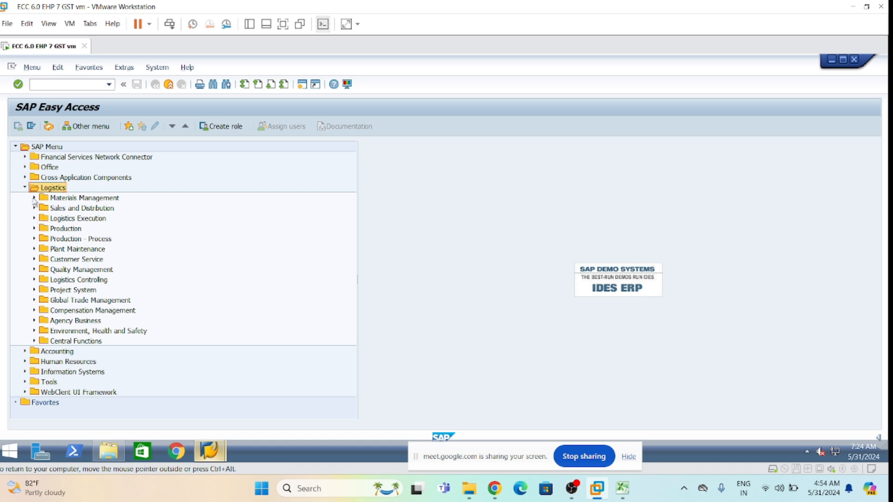
pyautogui.click(34, 198)
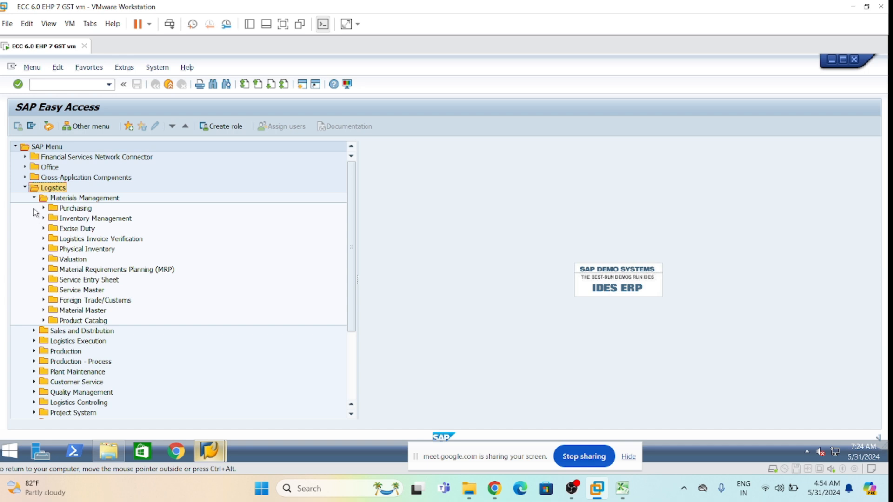
pyautogui.click(43, 208)
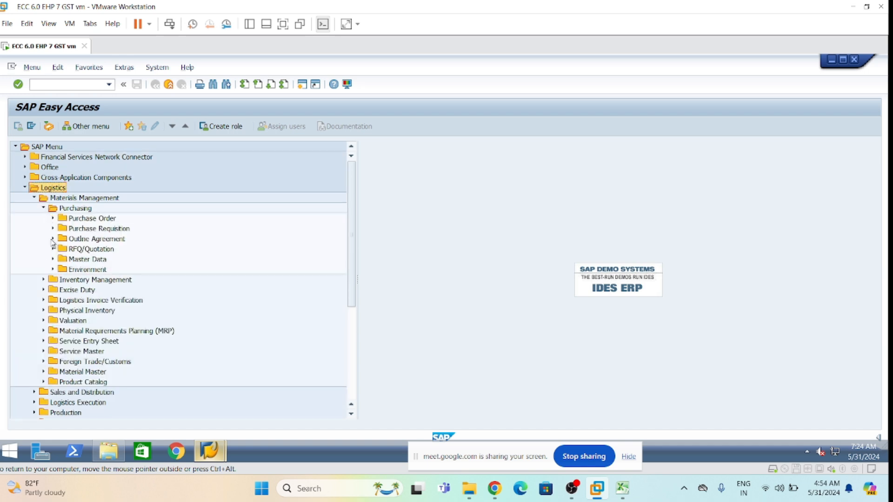
pyautogui.click(53, 260)
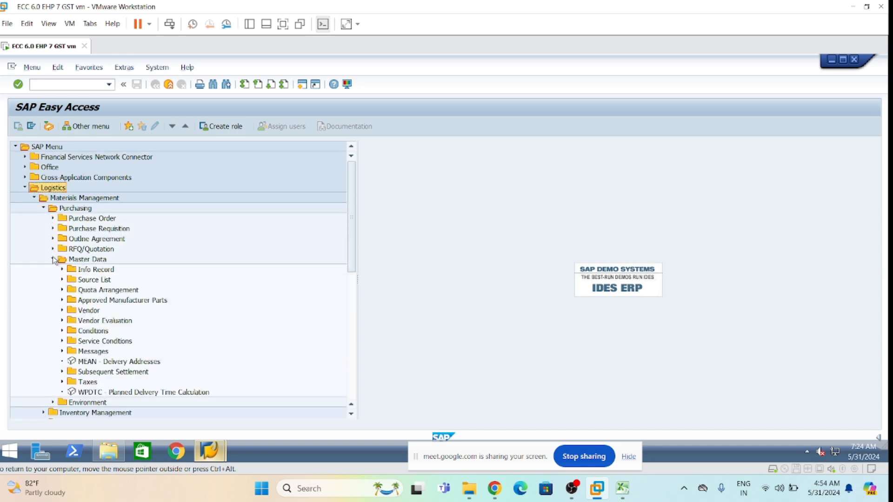
pyautogui.click(63, 280)
pyautogui.click(103, 291)
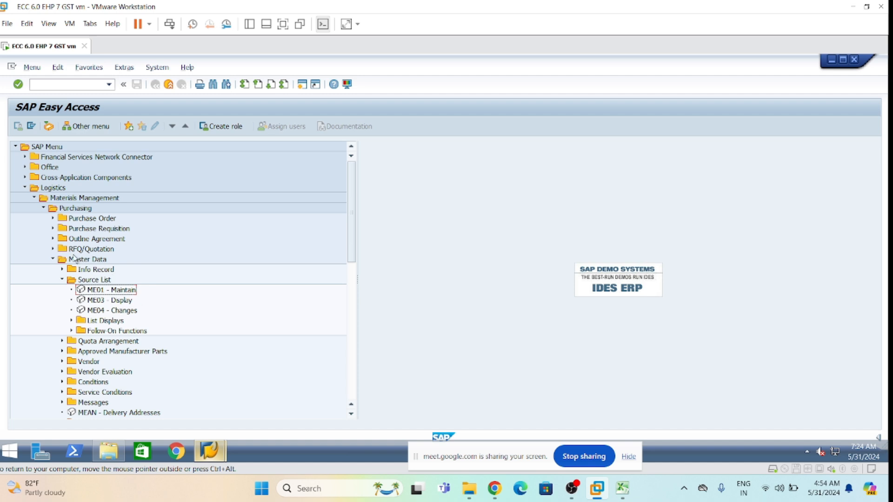
# Open source list maintenance (ME01) for material LRM001 in plant LMP1, backing out of the ME03 display transaction.
pyautogui.click(94, 260)
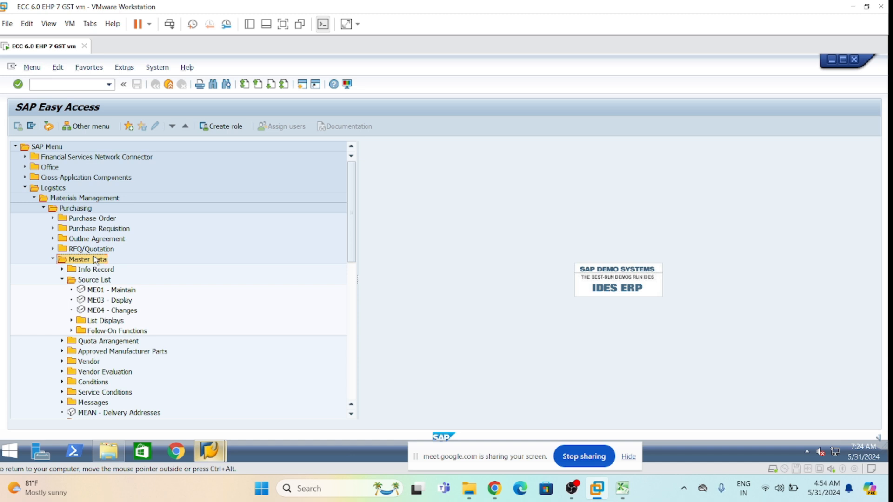
pyautogui.doubleClick(120, 298)
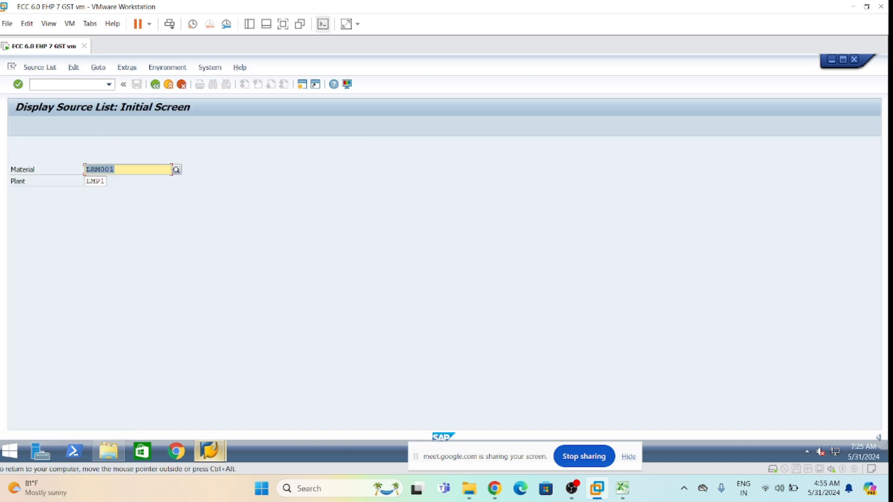
pyautogui.click(155, 85)
pyautogui.doubleClick(95, 290)
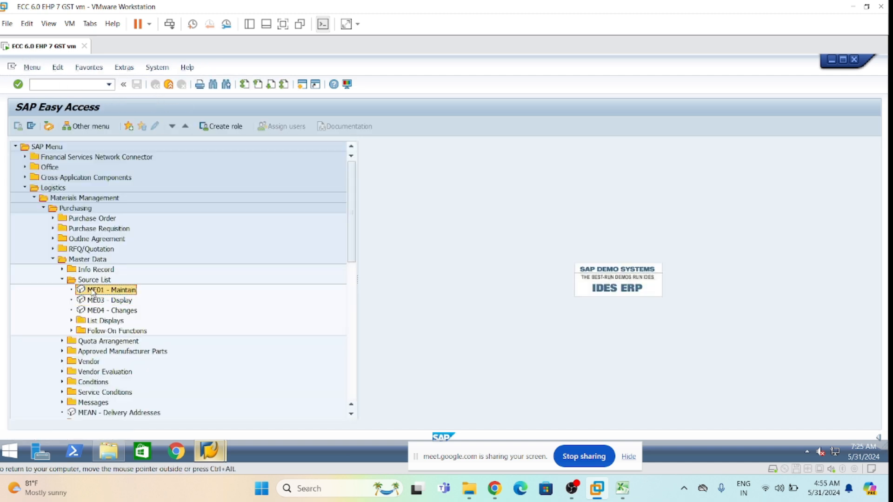
pyautogui.click(117, 170)
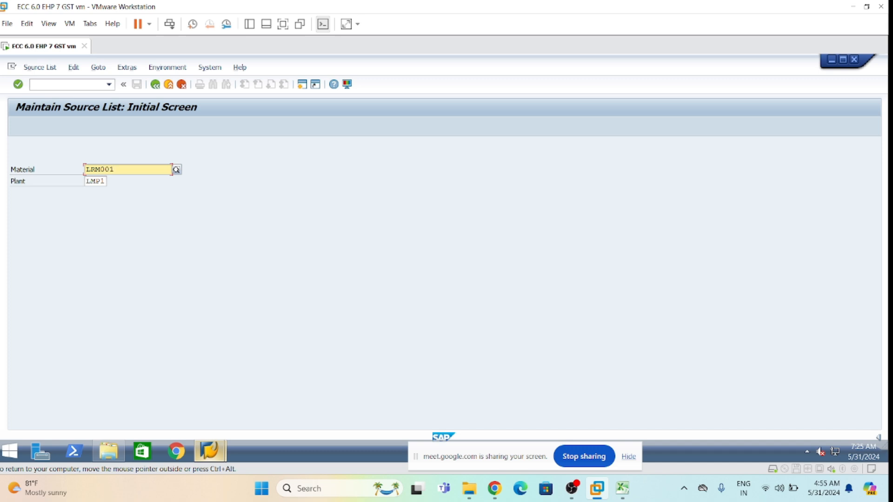
pyautogui.press('Return')
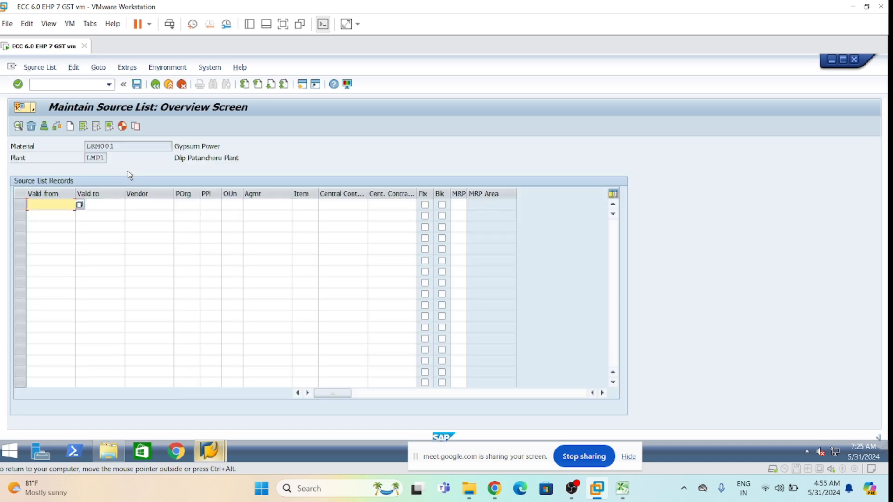
# Set the first source list record's validity from 01.04.2024 to 31.12.9999.
pyautogui.write('01.04.2023')
pyautogui.press('BackSpace')
pyautogui.write('4')
pyautogui.press('Tab')
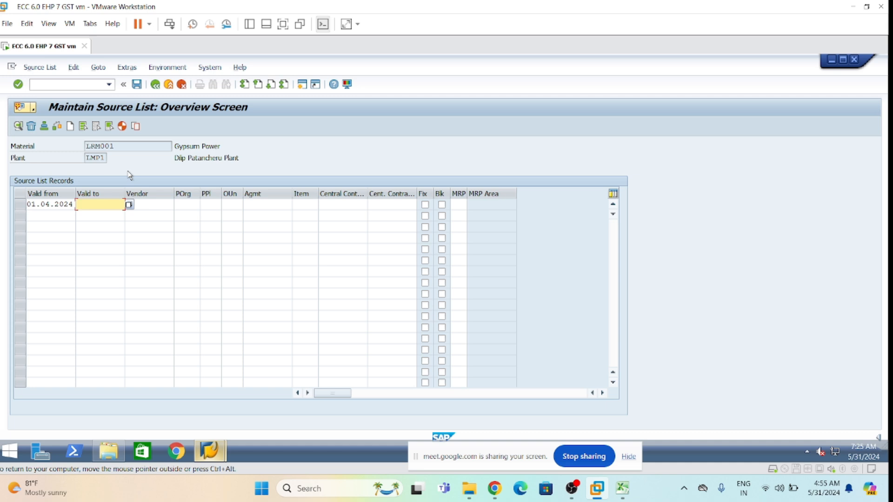
pyautogui.write('31/12')
pyautogui.press('BackSpace')
pyautogui.press('BackSpace')
pyautogui.press('BackSpace')
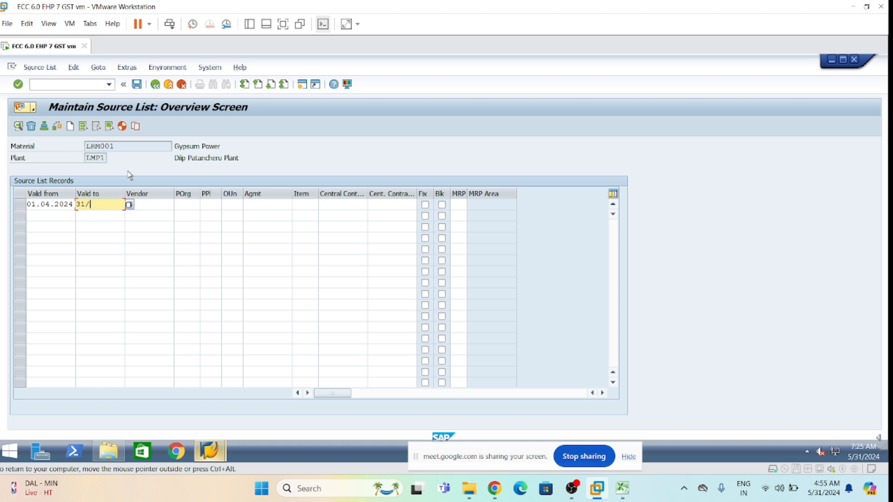
pyautogui.write('.12.9999')
pyautogui.press('Tab')
# Assign Jugna Trading Company as the record's vendor and LPOR as its purchasing organization.
pyautogui.write('6')
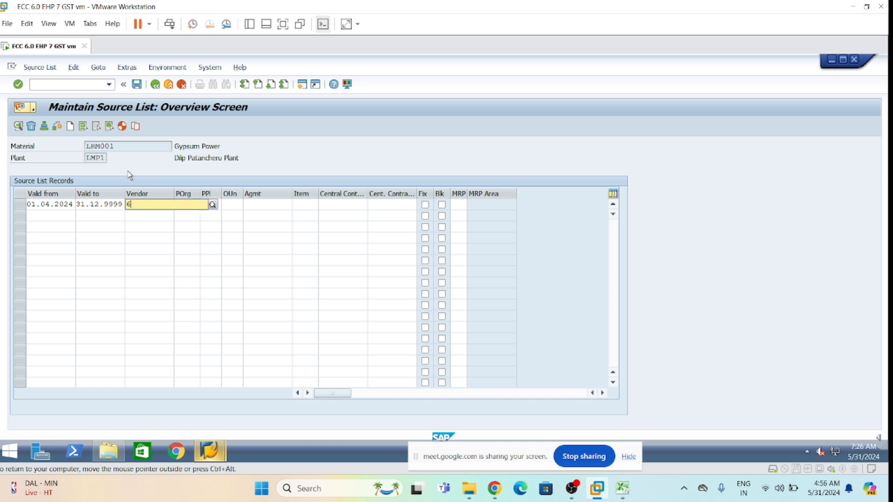
pyautogui.write('0000000')
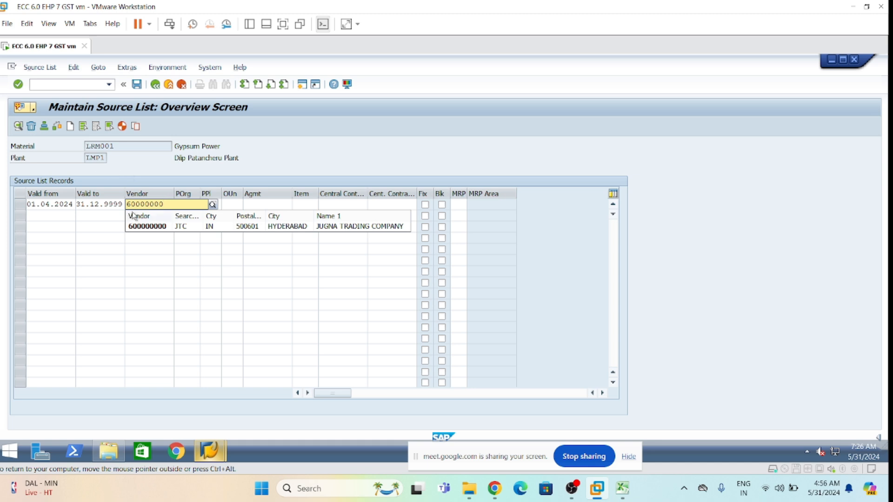
pyautogui.click(152, 229)
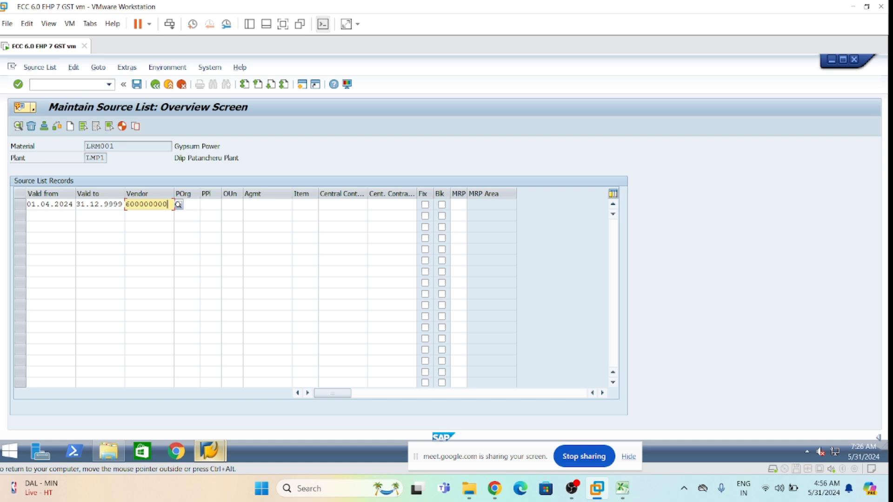
pyautogui.click(187, 205)
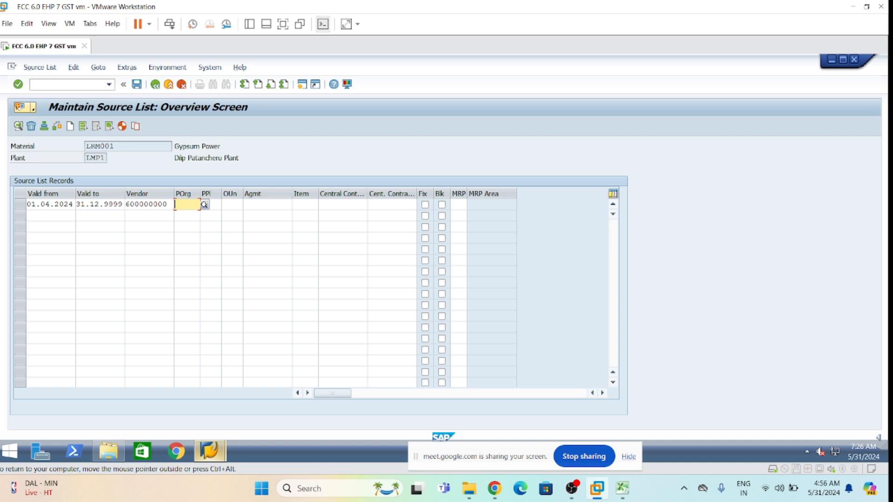
pyautogui.write('1p')
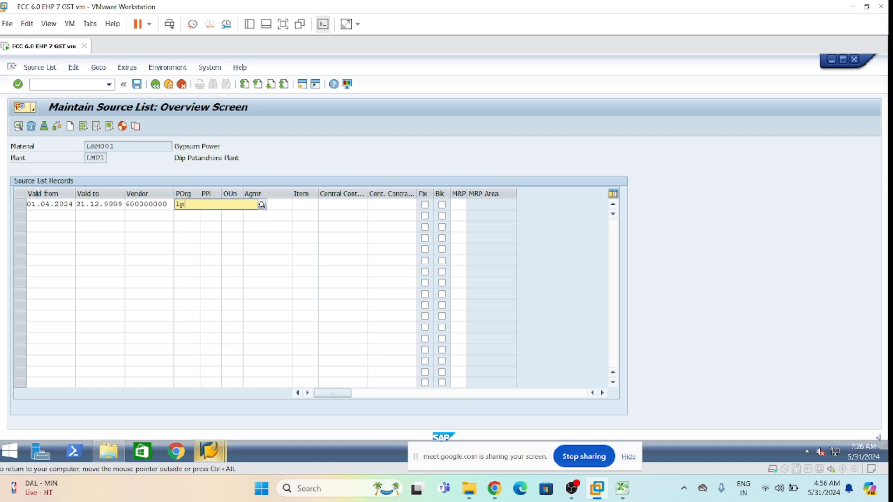
pyautogui.click(228, 227)
pyautogui.press('Tab')
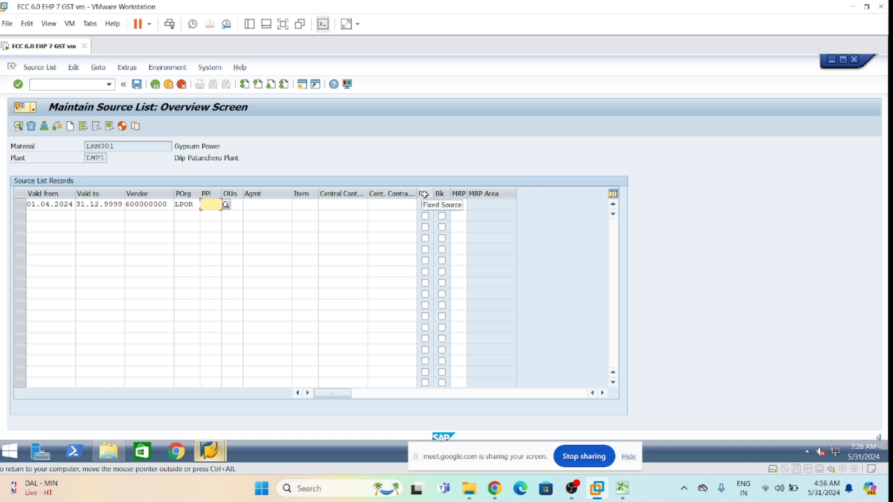
# Mark the vendor record as the fixed source and save the source list.
pyautogui.click(426, 205)
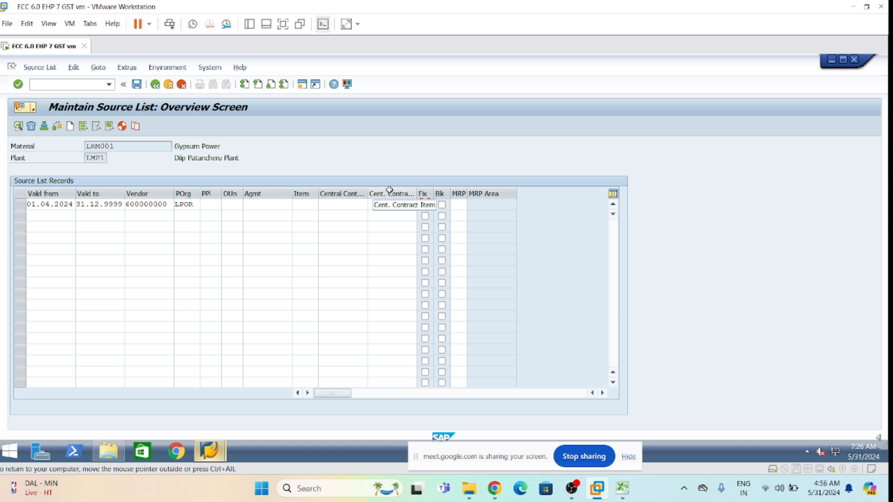
pyautogui.press('space')
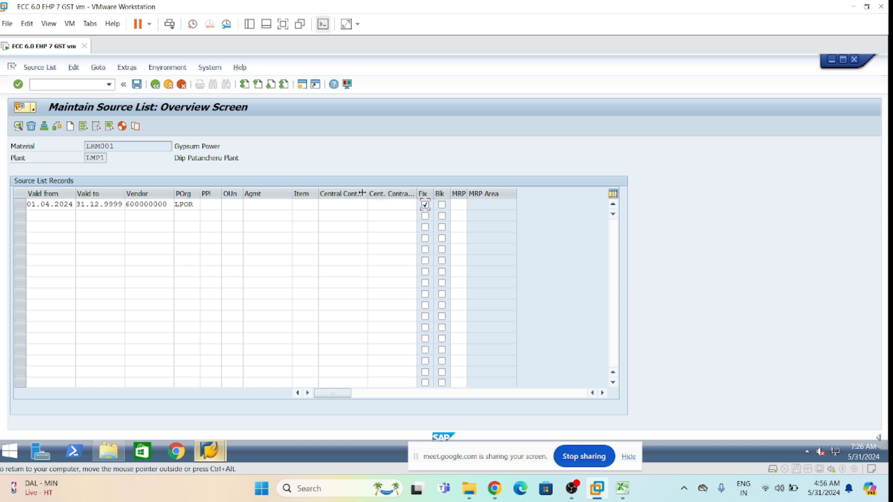
pyautogui.click(136, 86)
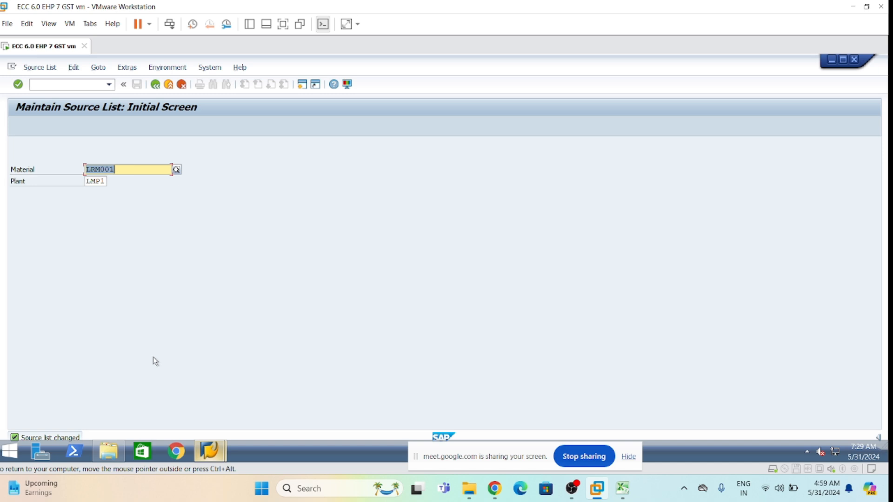
# Return to SAP Easy Access, collapse Source List and Master Data, and expand the Purchase Requisition folder under Purchasing.
pyautogui.click(63, 85)
pyautogui.write('/n')
pyautogui.press('Return')
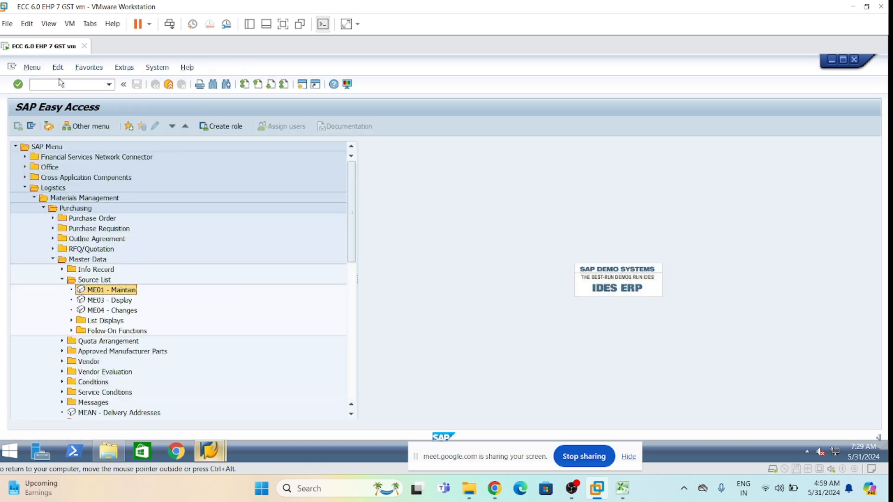
pyautogui.click(61, 280)
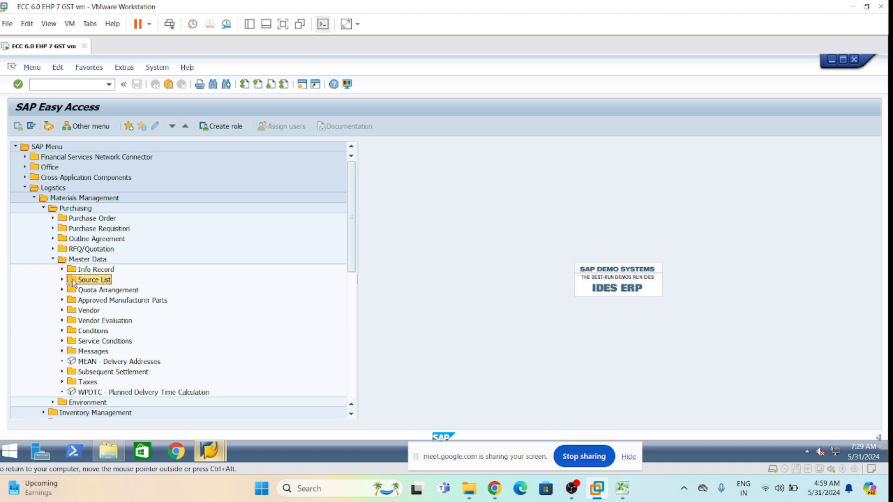
pyautogui.click(51, 259)
pyautogui.click(53, 228)
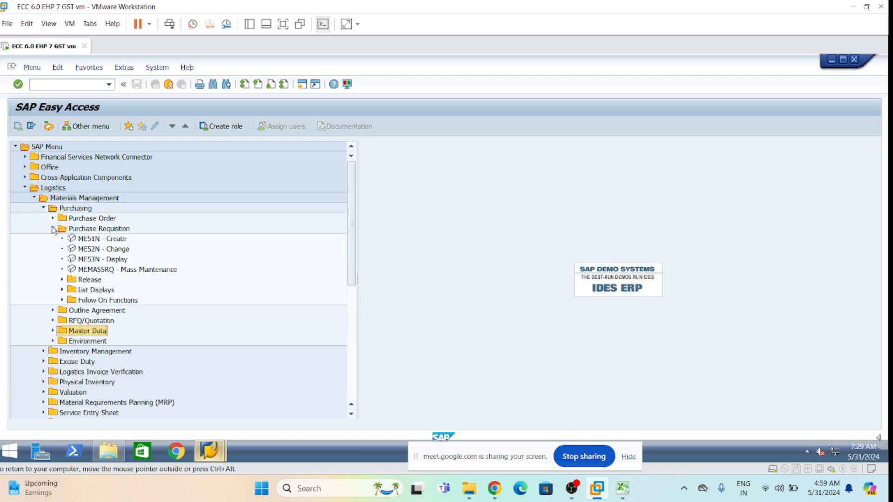
# Open ME51N to create a purchase requisition, keep document type NB and move to the requisition number field.
pyautogui.click(87, 238)
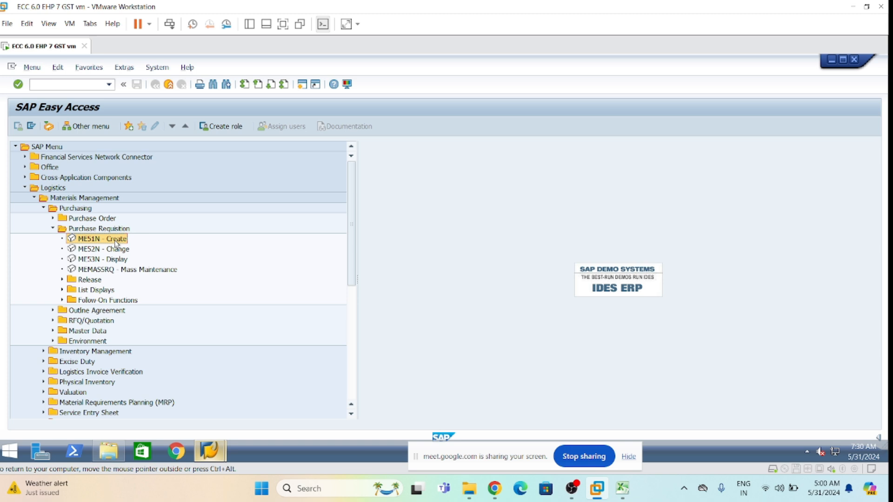
pyautogui.doubleClick(93, 239)
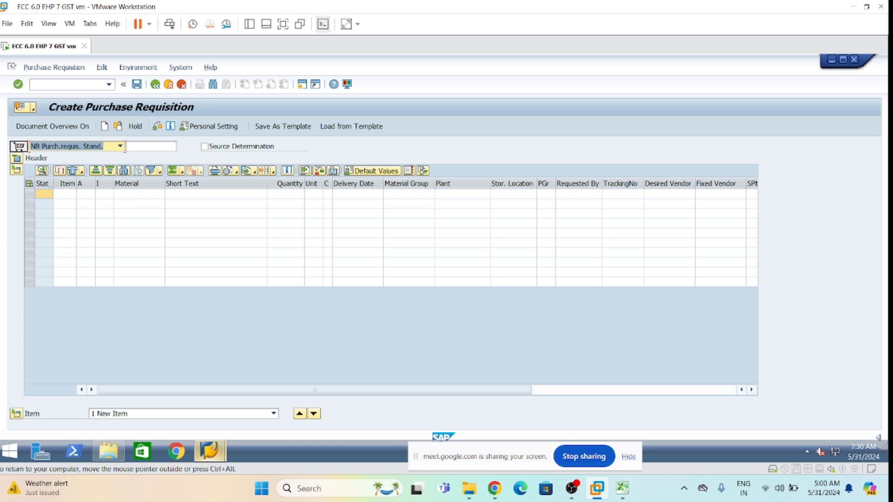
pyautogui.press('Tab')
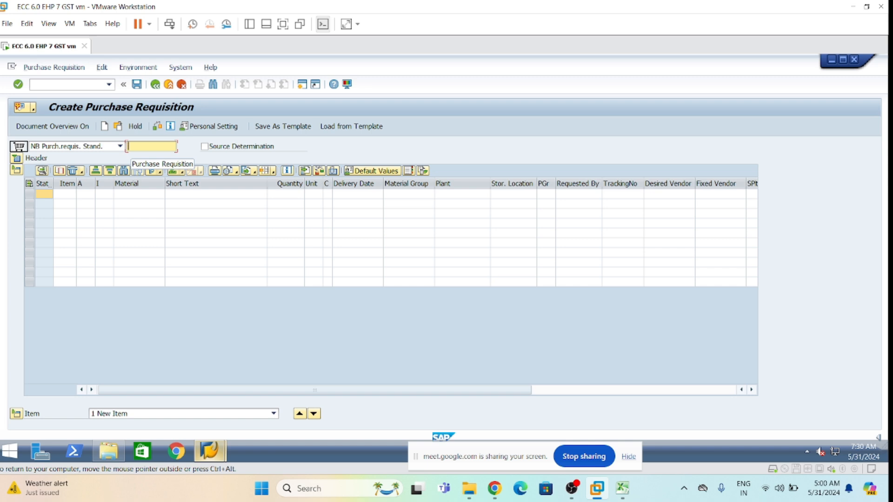
# Turn on source determination and enter material LRM001 as the requisition's first item.
pyautogui.click(204, 147)
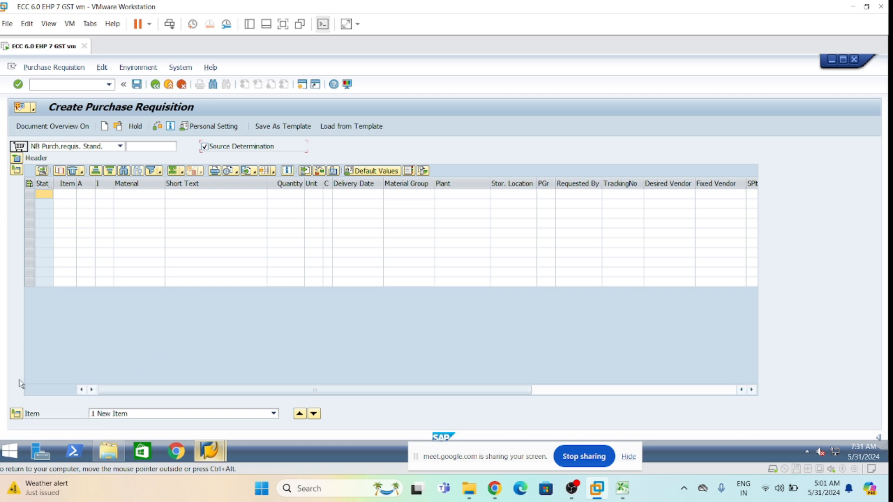
pyautogui.click(22, 170)
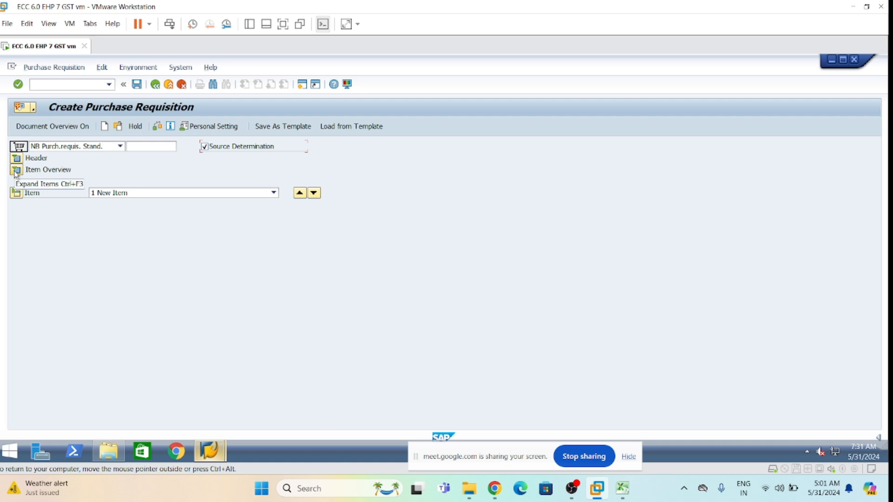
pyautogui.click(16, 171)
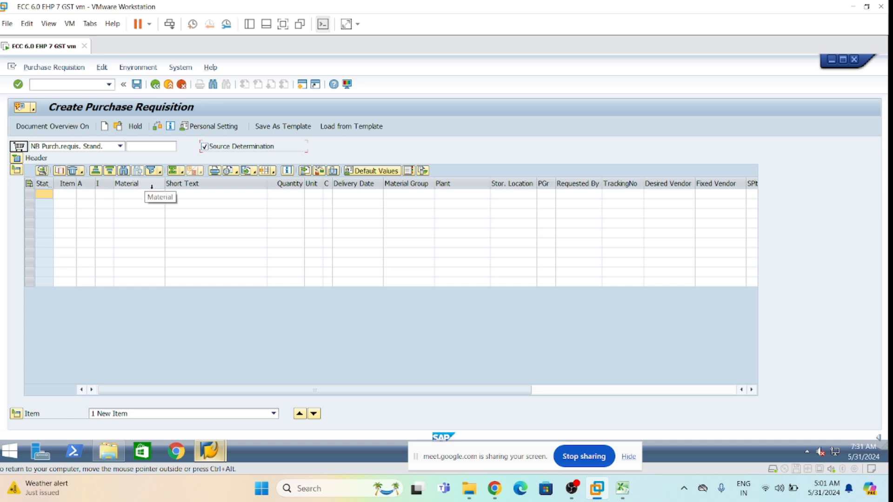
pyautogui.click(134, 194)
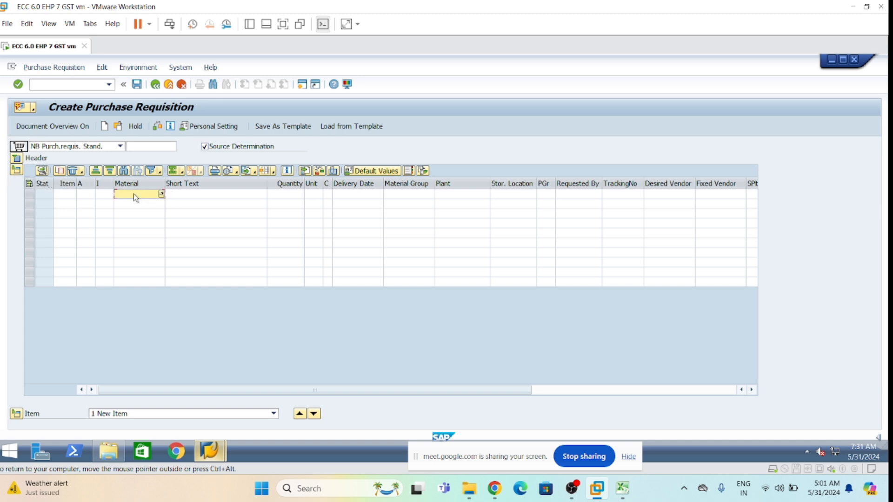
pyautogui.write('rm001')
pyautogui.press('Tab')
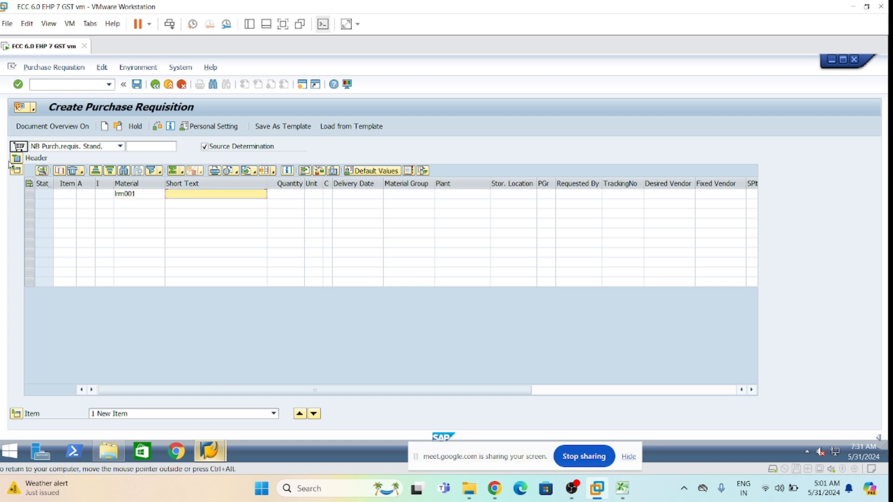
pyautogui.press('Return')
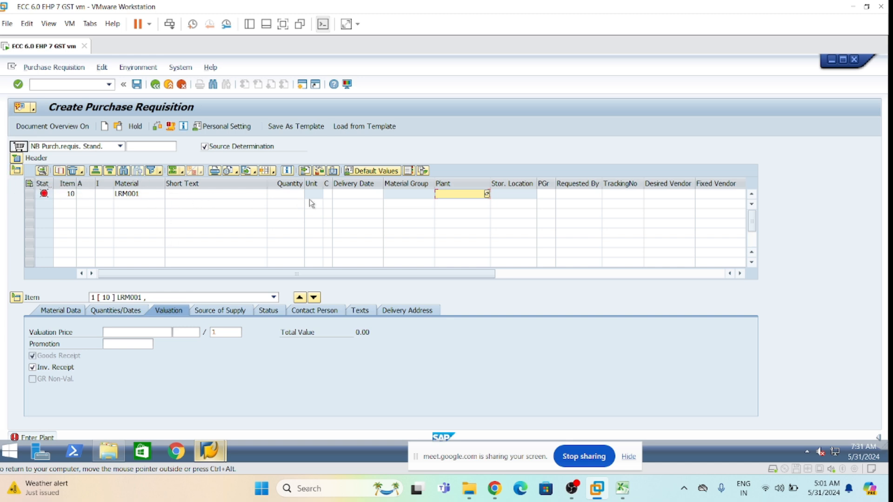
# Set the LRM001 item's quantity to 1000, plant to LMP1 and valuation price to 100.
pyautogui.click(286, 195)
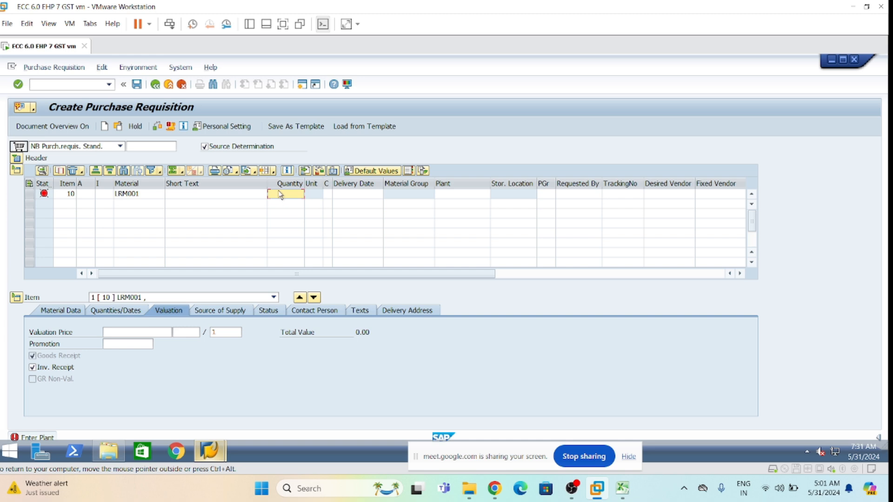
pyautogui.write('1000')
pyautogui.click(463, 195)
pyautogui.write('lmp1')
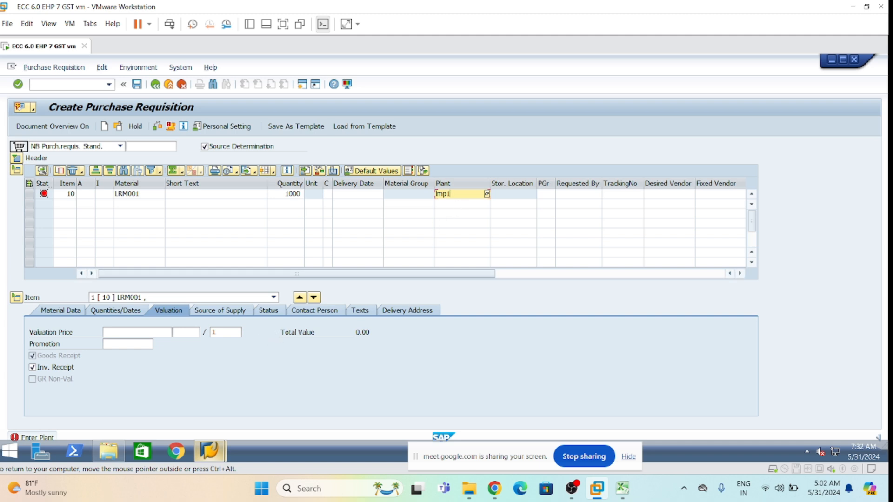
pyautogui.click(156, 331)
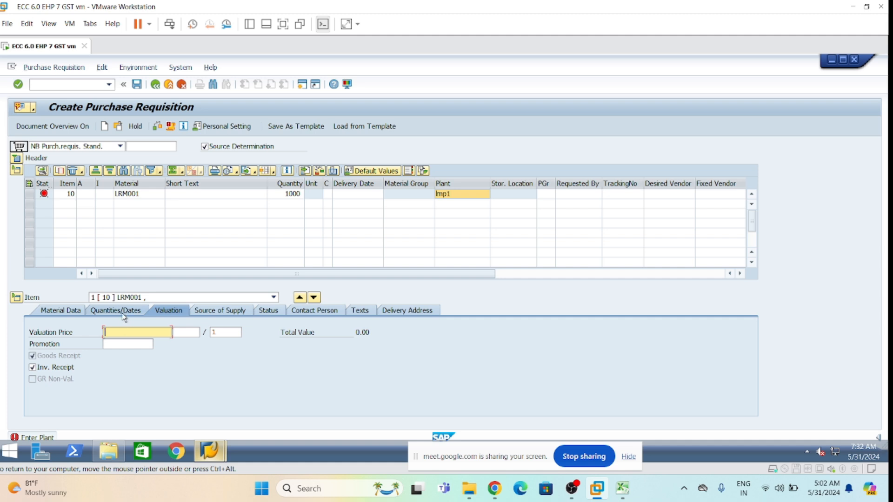
pyautogui.write('100')
# Display the master record of the item's material and return to the purchase requisition.
pyautogui.click(147, 194)
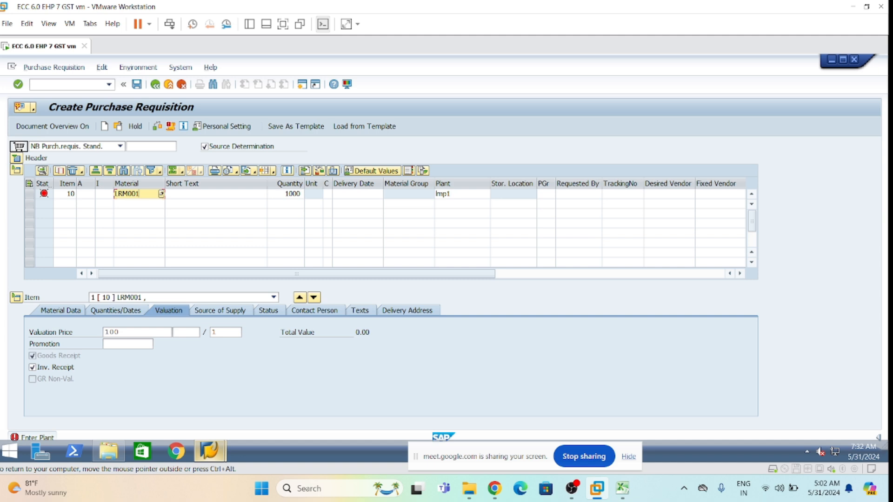
pyautogui.moveTo(126, 194); pyautogui.dragTo(140, 194)
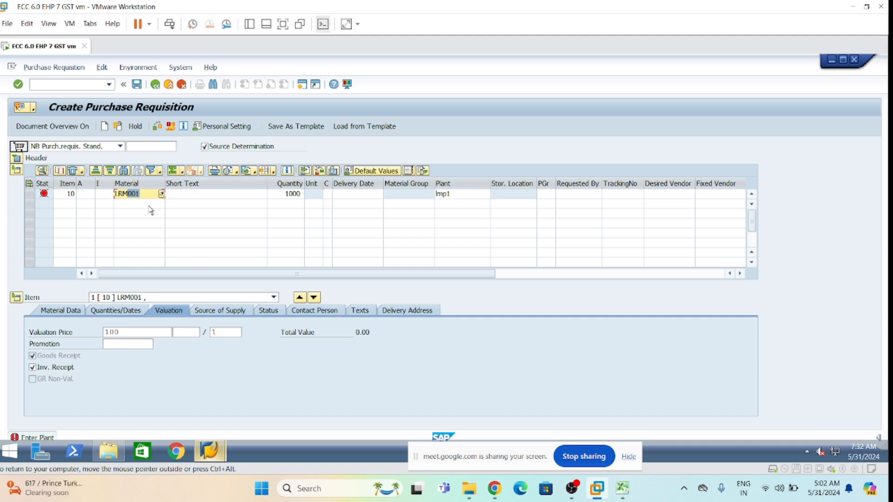
pyautogui.press('Return')
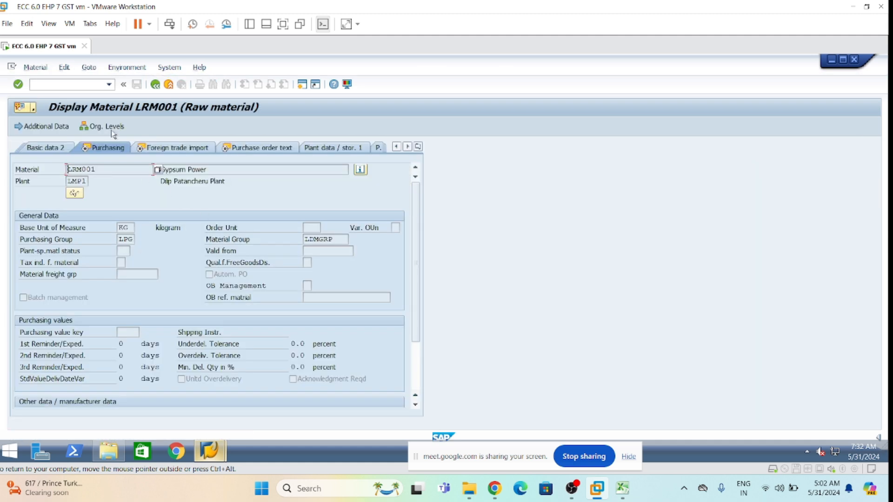
pyautogui.click(166, 85)
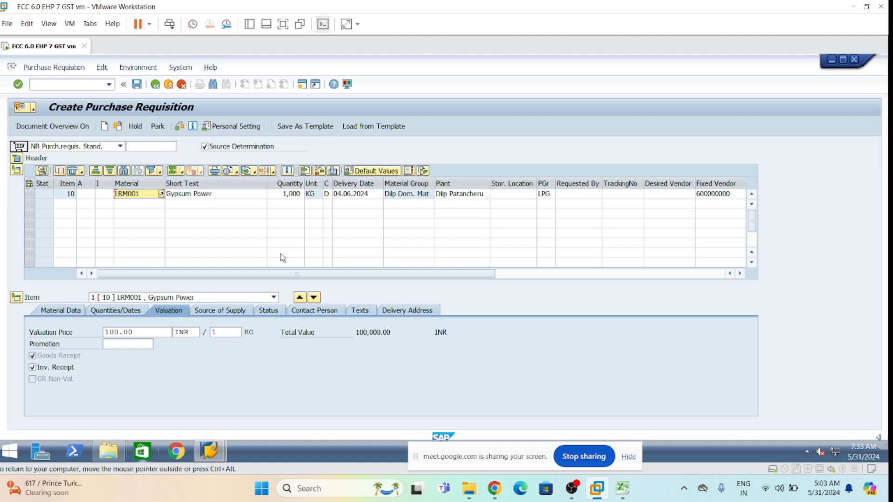
# Check the purchase requisition for errors and save it.
pyautogui.click(182, 129)
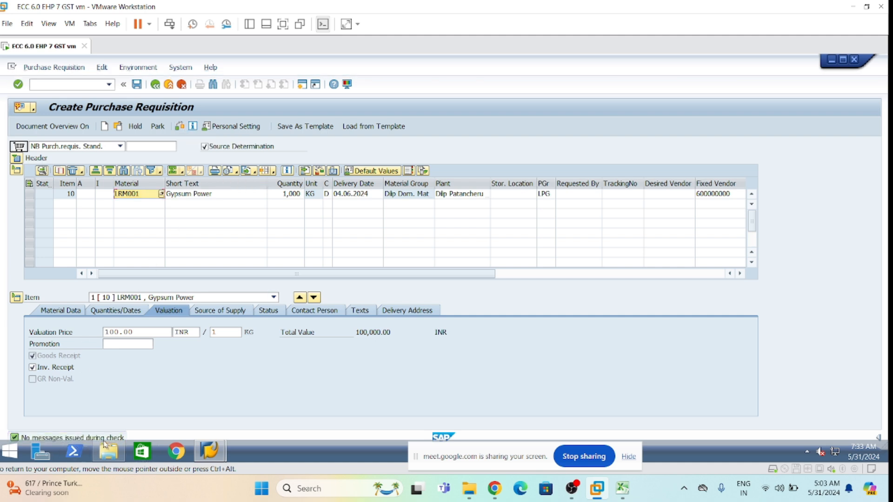
pyautogui.click(842, 59)
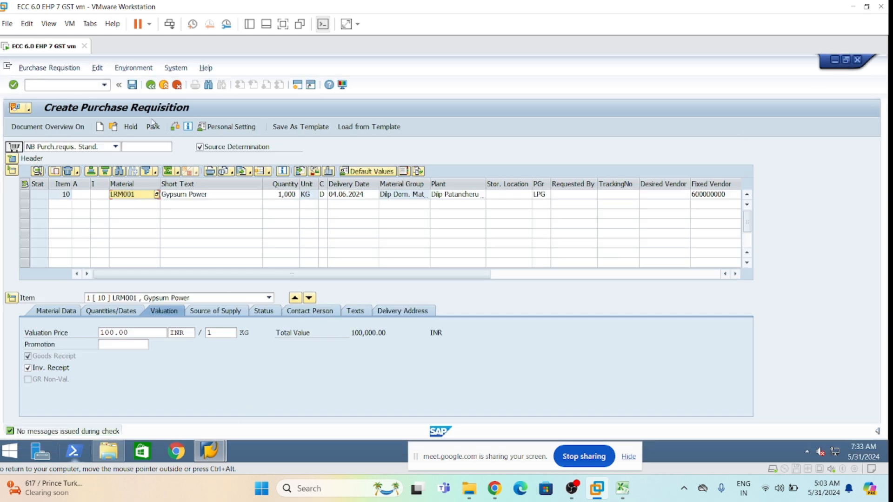
pyautogui.click(133, 86)
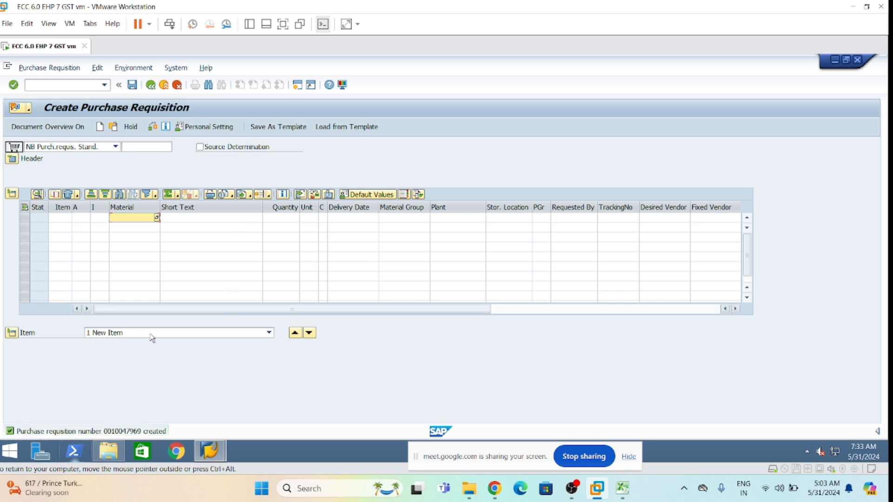
# Copy the new purchase requisition number from the creation message's details and switch to the Class workbook in Excel.
pyautogui.doubleClick(132, 433)
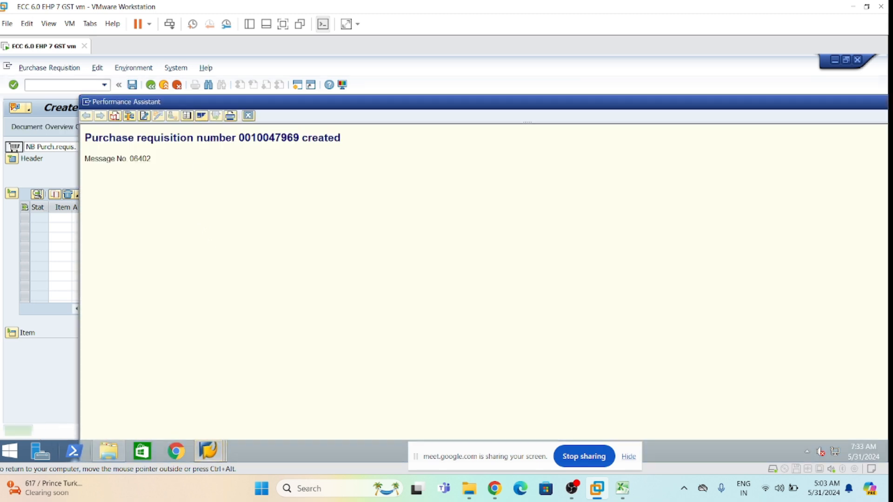
pyautogui.doubleClick(265, 144)
pyautogui.hotkey('ctrl', 'c')
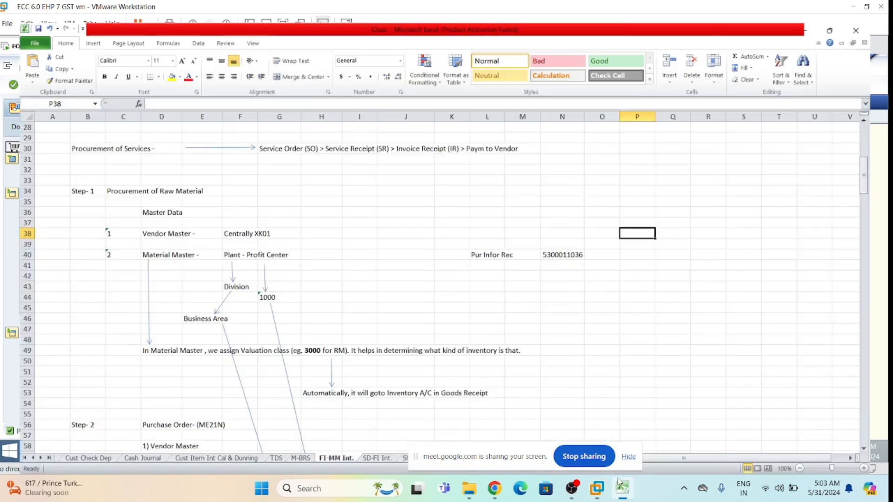
pyautogui.click(622, 488)
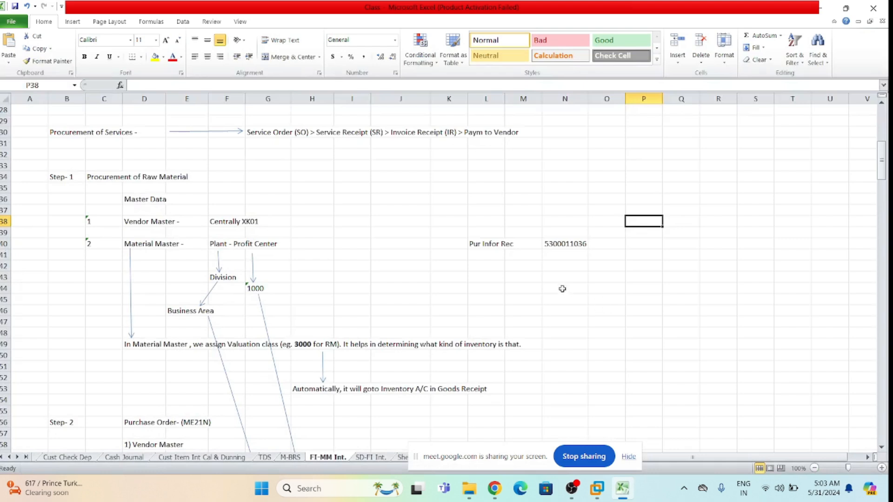
# Label cell L42 "PR No." in the FI-MM Int. sheet and paste the copied purchase requisition number into N42.
pyautogui.click(483, 263)
pyautogui.write('P')
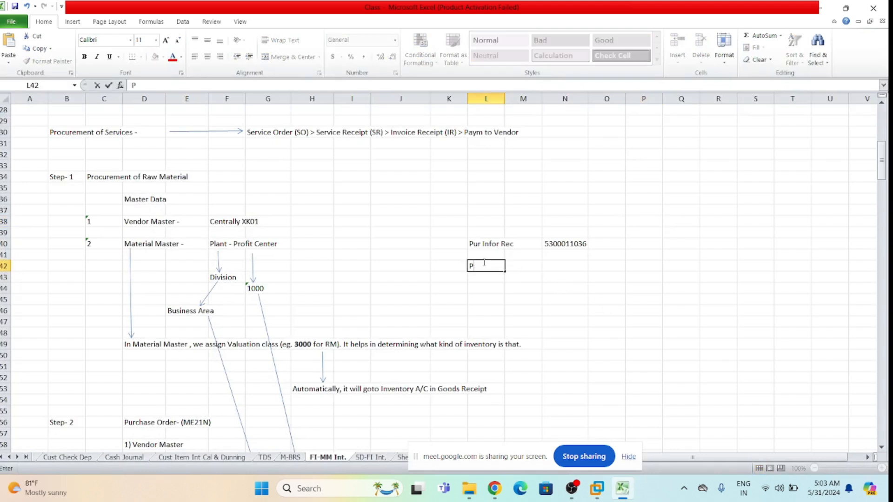
pyautogui.write('R No.')
pyautogui.press('Tab')
pyautogui.press('Tab')
pyautogui.hotkey('ctrl', 'v')
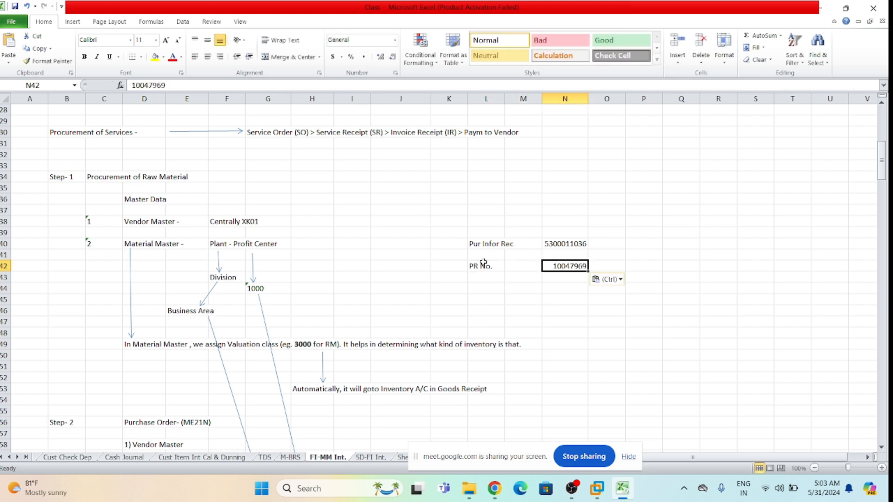
# Switch to SAP, close the message help and leave Create Purchase Requisition with /n for the SAP Easy Access screen.
pyautogui.hotkey('alt', 'Tab')
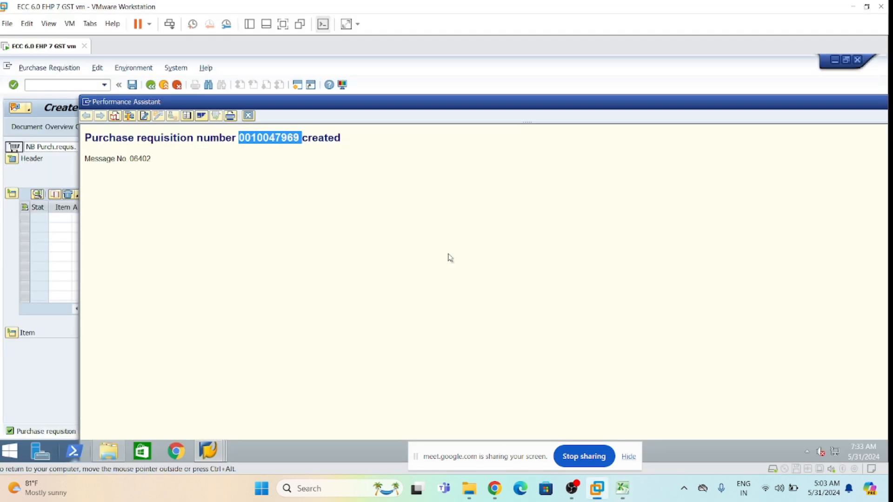
pyautogui.click(248, 117)
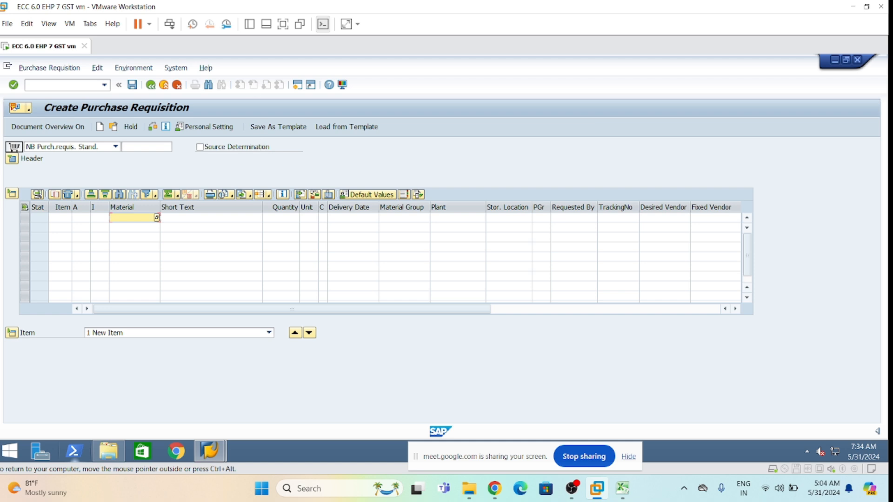
pyautogui.click(77, 85)
pyautogui.write('/n')
pyautogui.press('Return')
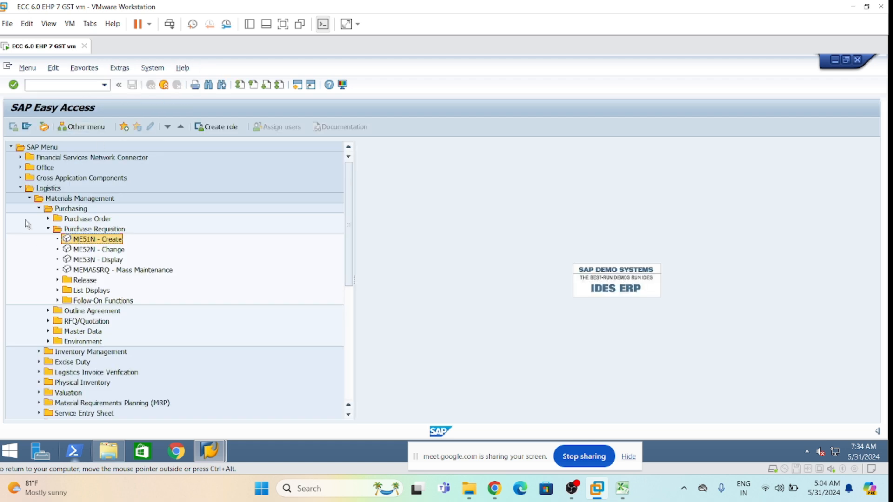
# Collapse the Purchase Requisition folder and start ME21N - Vendor/Supplying Plant Known from the Purchase Order Create folder.
pyautogui.click(48, 229)
pyautogui.click(48, 219)
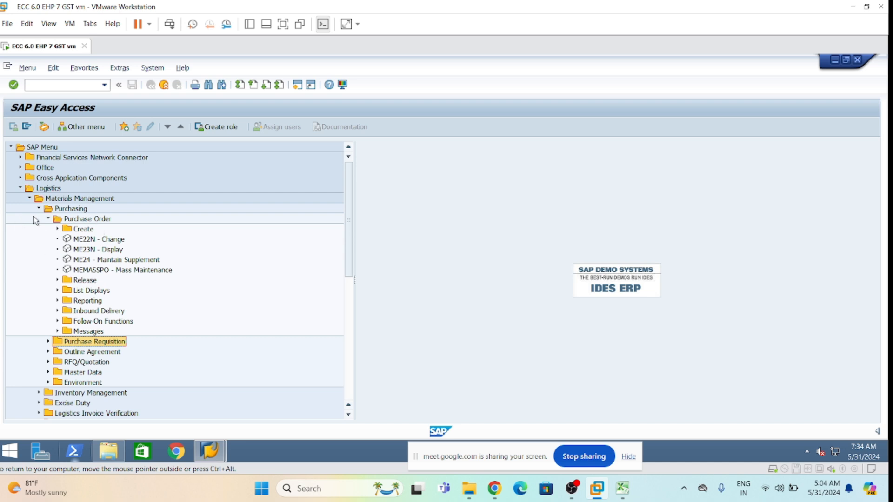
pyautogui.click(57, 229)
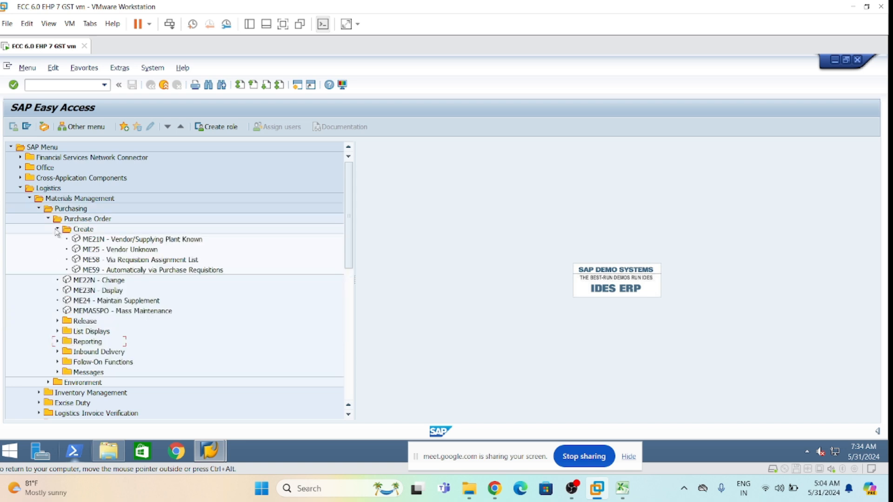
pyautogui.click(57, 229)
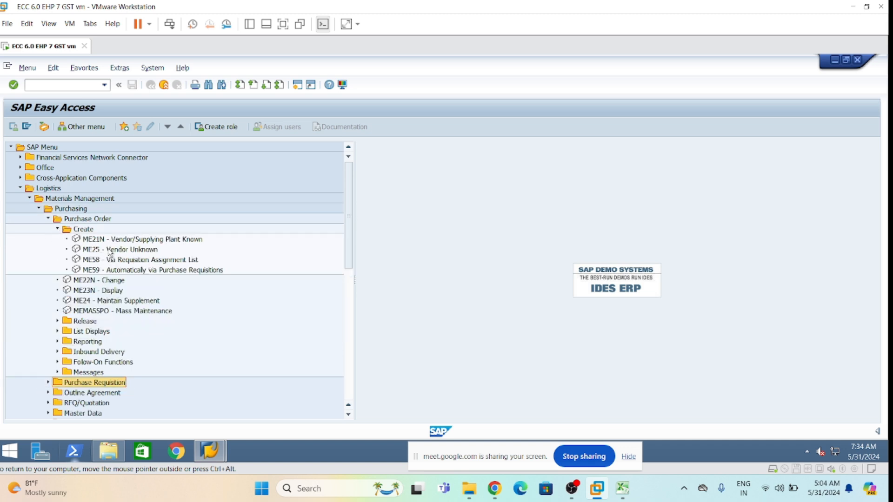
pyautogui.click(138, 239)
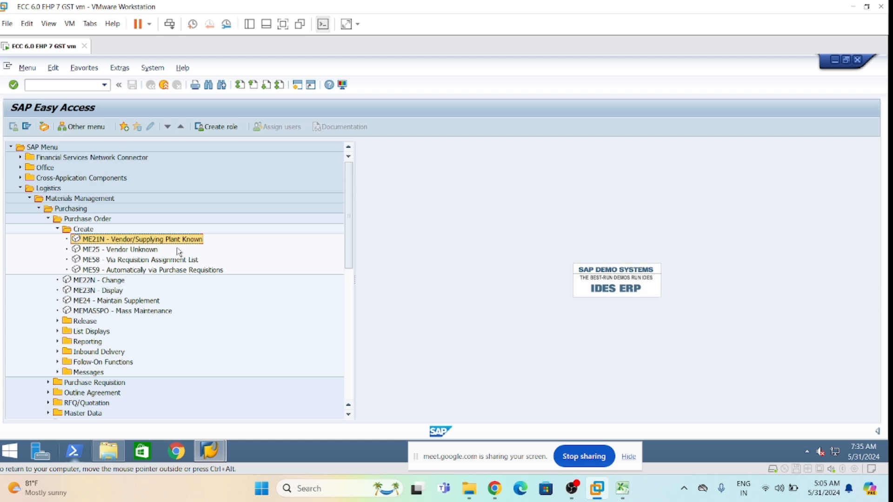
pyautogui.doubleClick(123, 241)
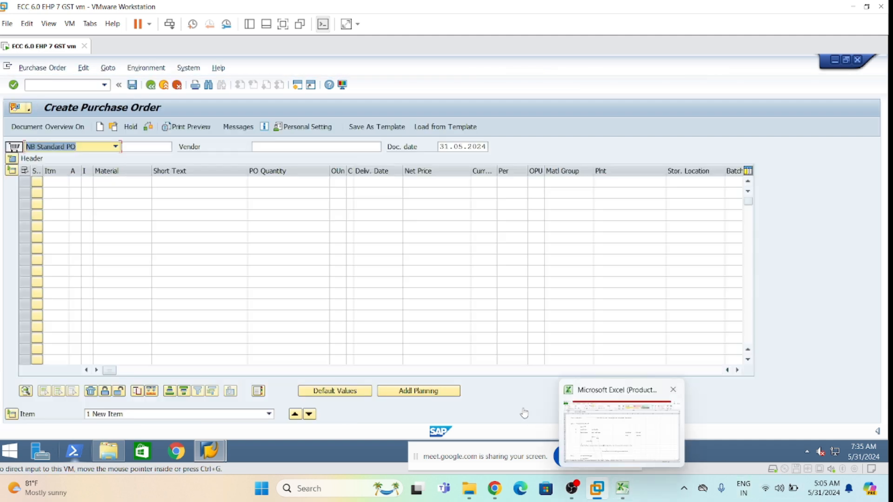
# Review the Step-2 Purchase Order notes in the Excel sheet, including quantity and price, and return to SAP.
pyautogui.click(623, 492)
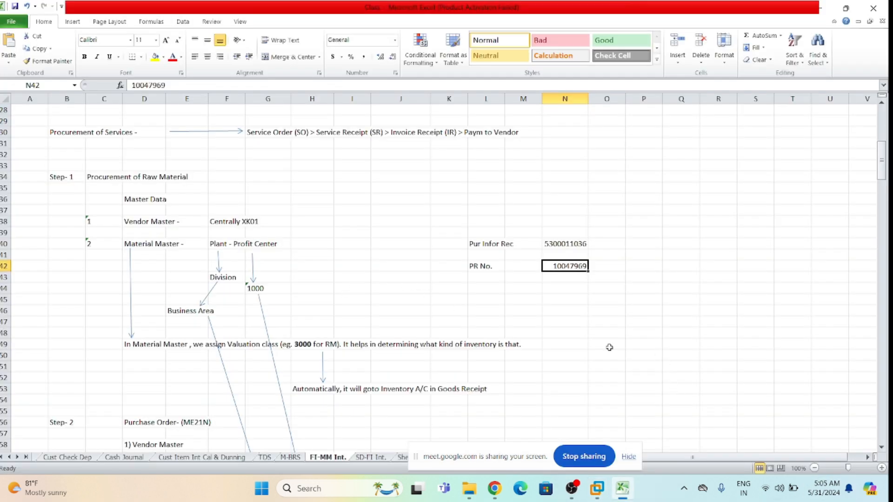
pyautogui.scroll(-6, 321, 381)
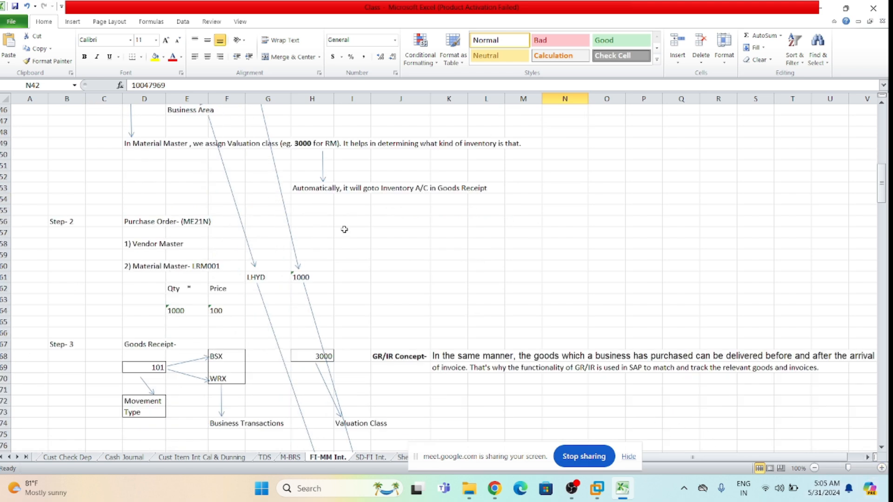
pyautogui.moveTo(155, 289); pyautogui.dragTo(338, 311)
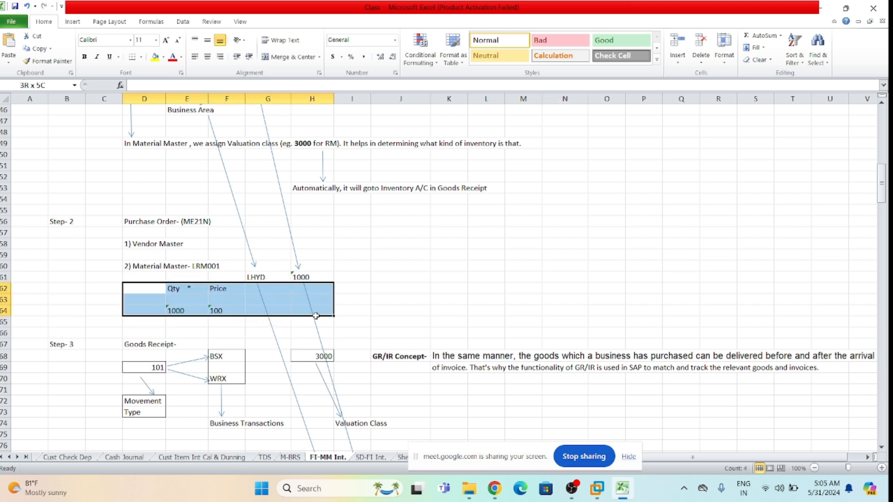
pyautogui.click(444, 276)
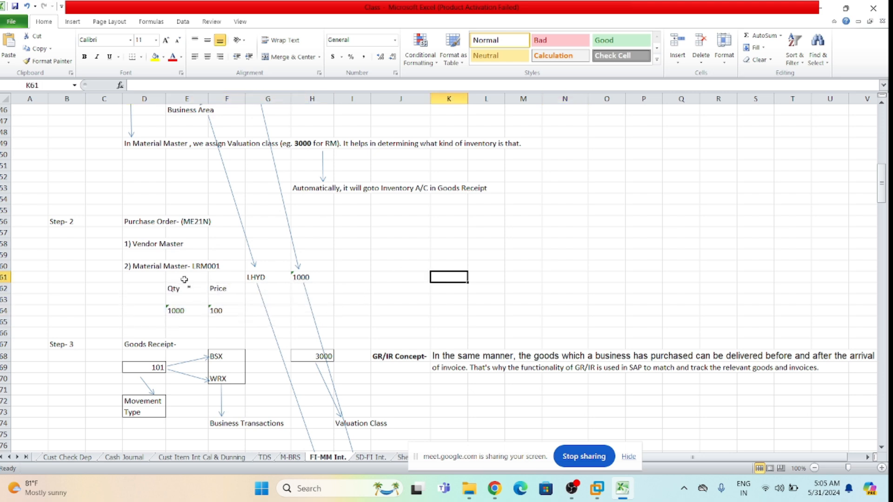
pyautogui.click(596, 488)
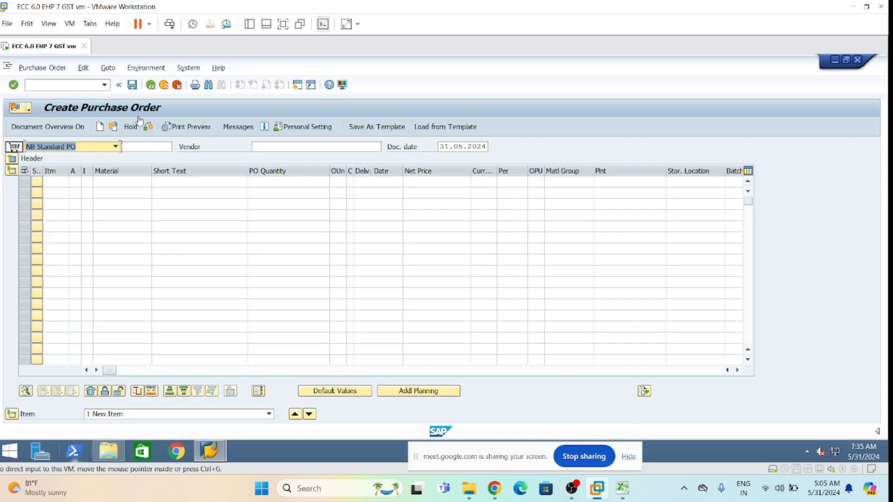
# Leave the purchase order screen and start ME52N - Change from the Purchase Requisition folder.
pyautogui.click(151, 86)
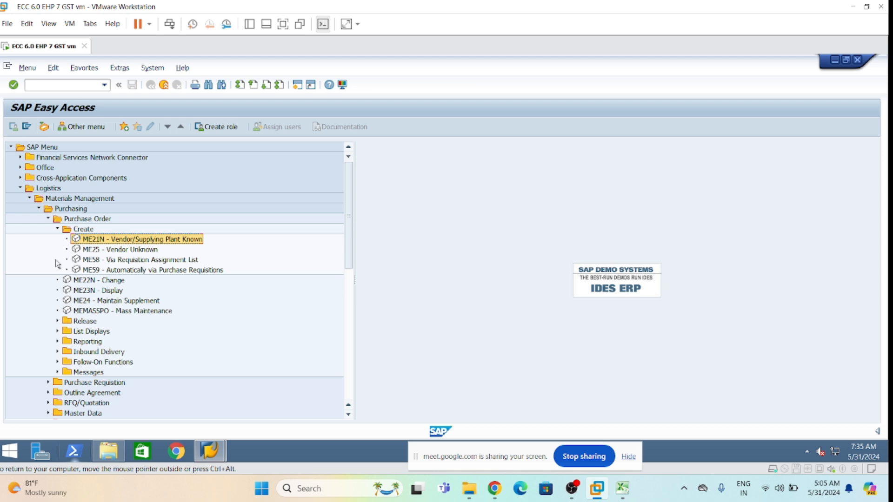
pyautogui.click(57, 229)
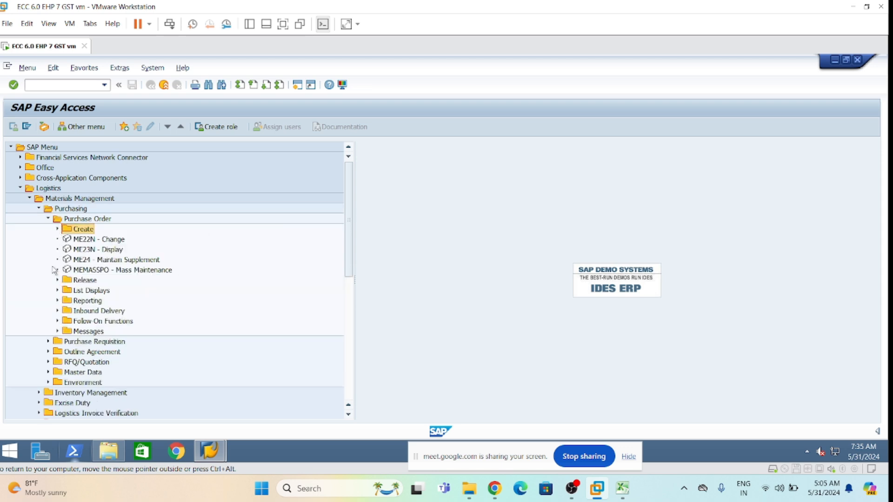
pyautogui.click(47, 219)
pyautogui.click(48, 229)
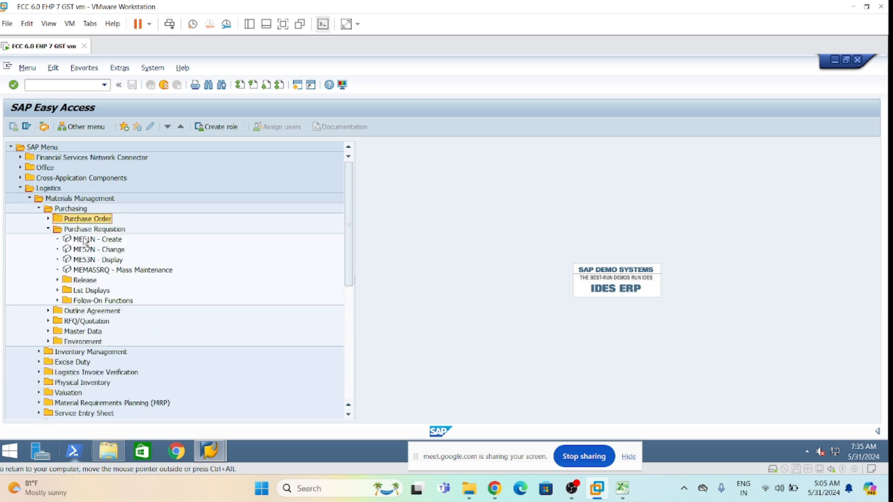
pyautogui.doubleClick(93, 240)
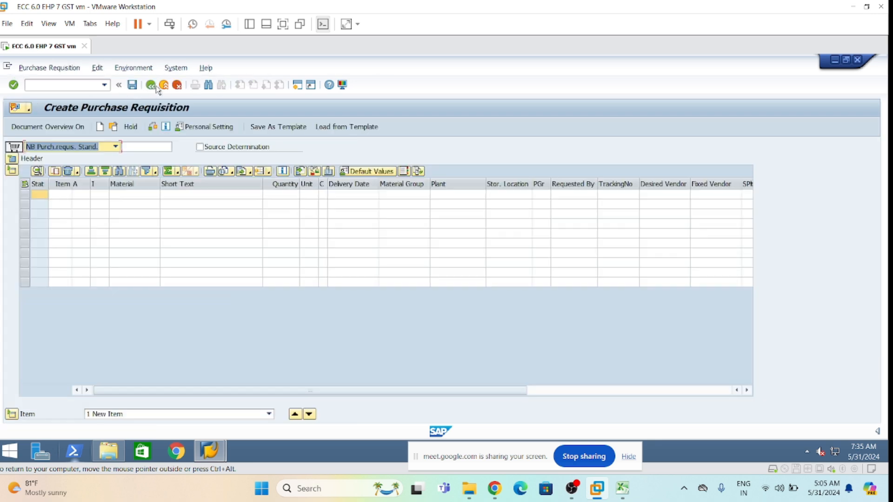
pyautogui.click(163, 85)
pyautogui.doubleClick(96, 249)
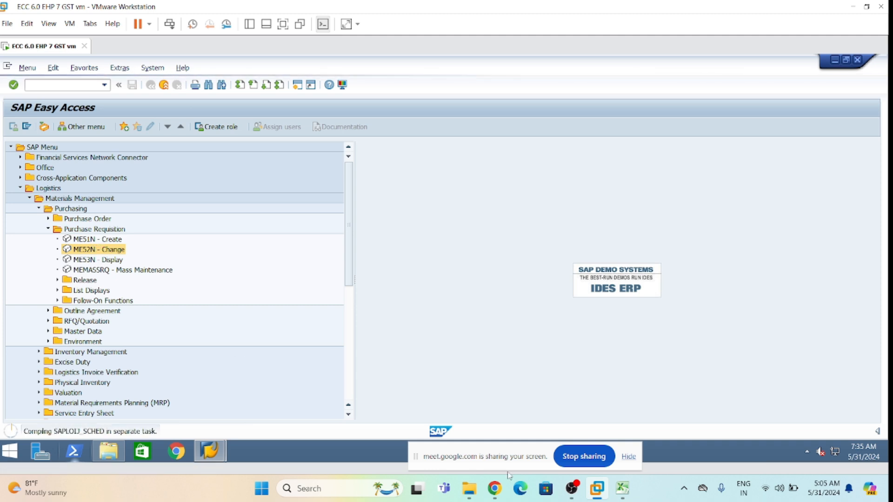
# Look through the procurement notes and price control cases in the Excel FI-MM Int. sheet, returning to the PR No. entry.
pyautogui.click(618, 492)
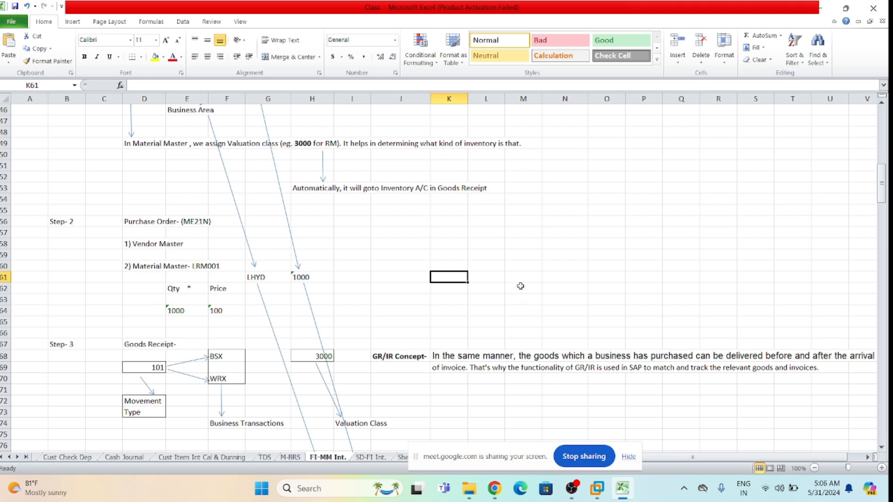
pyautogui.scroll(-20, 524, 340)
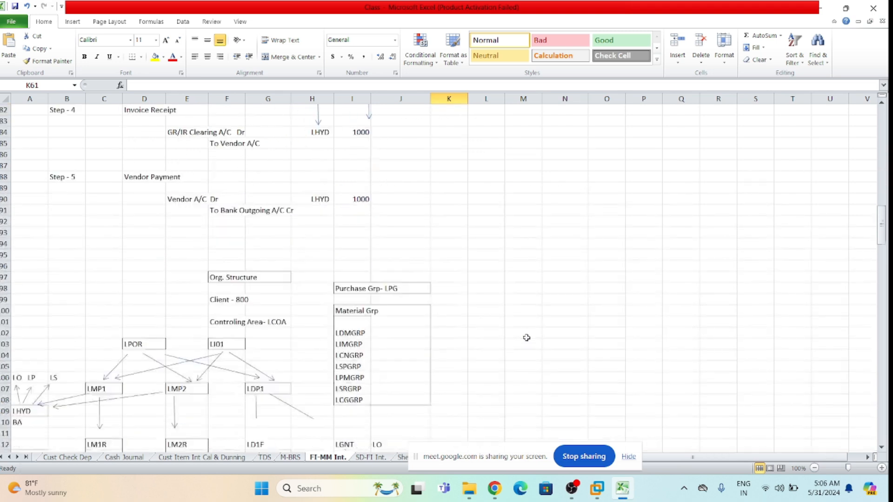
pyautogui.scroll(-20, 525, 339)
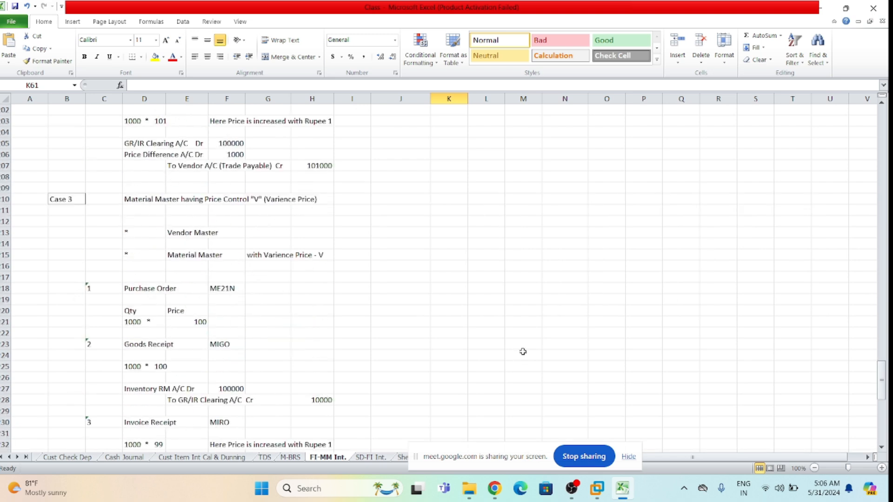
pyautogui.scroll(-12, 522, 358)
pyautogui.scroll(9, 526, 360)
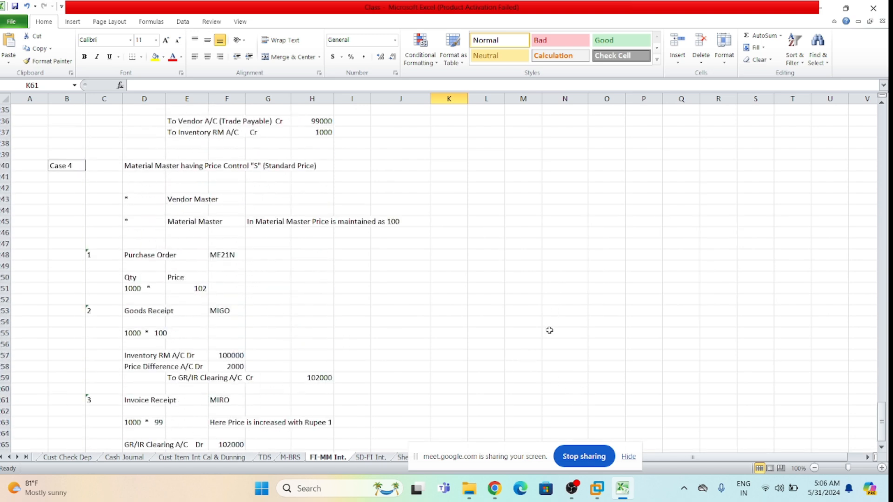
pyautogui.scroll(11, 549, 331)
pyautogui.scroll(18, 555, 330)
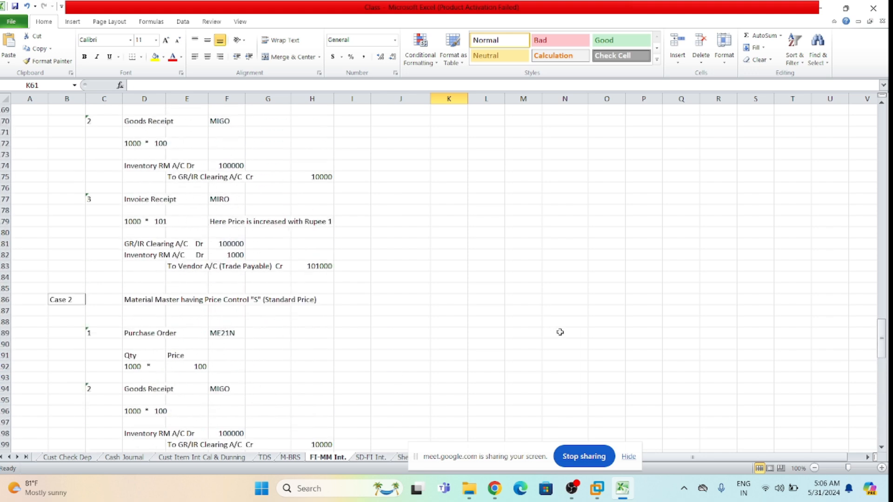
pyautogui.scroll(-13, 566, 328)
pyautogui.scroll(-10, 556, 344)
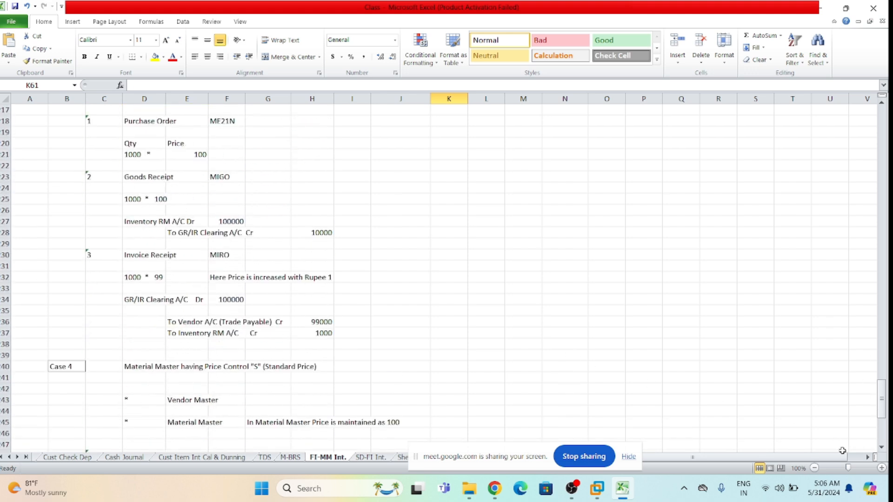
pyautogui.hscroll(7, 553, 347)
pyautogui.scroll(20, 453, 305)
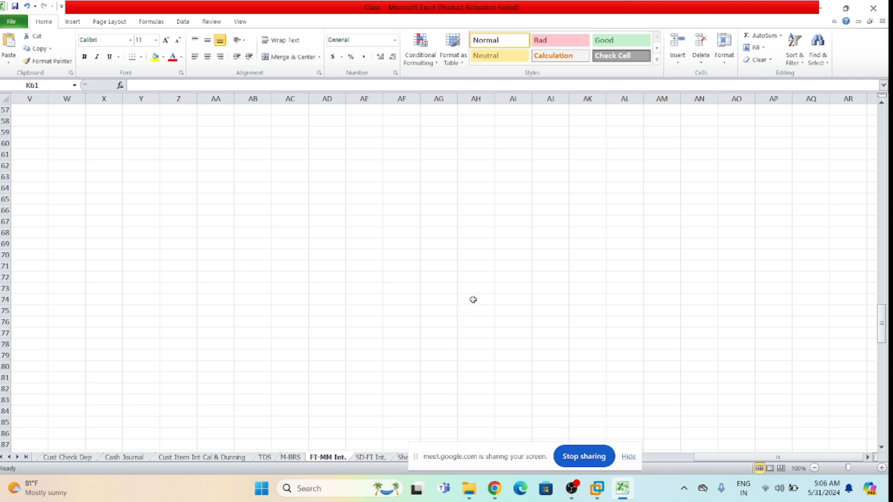
pyautogui.hscroll(-7, 673, 436)
pyautogui.scroll(20, 673, 436)
pyautogui.scroll(13, 561, 316)
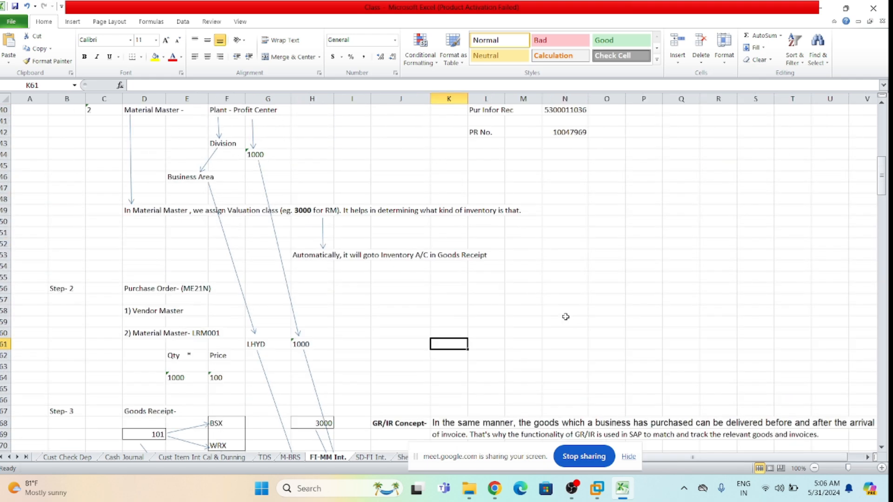
pyautogui.click(570, 303)
pyautogui.click(569, 318)
pyautogui.click(565, 310)
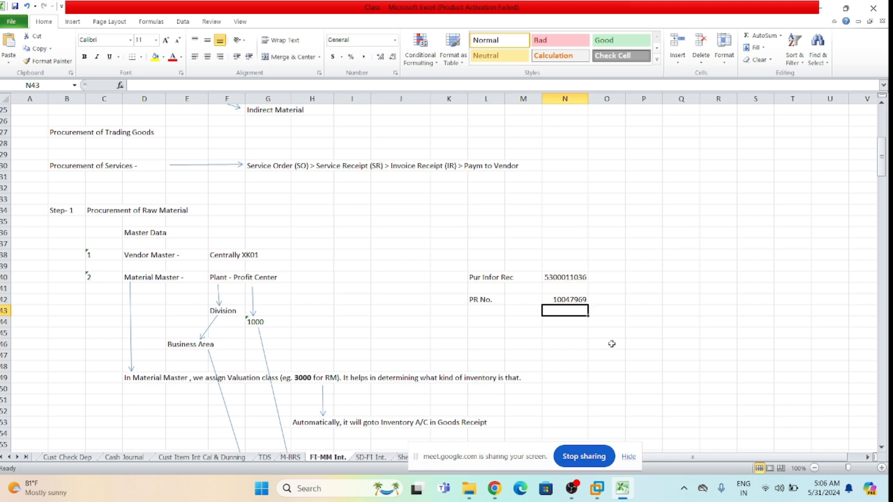
# Copy the PR number from cell N42 in Excel, switch to SAP and minimize the SAP Logon window.
pyautogui.hotkey('alt', 'Tab')
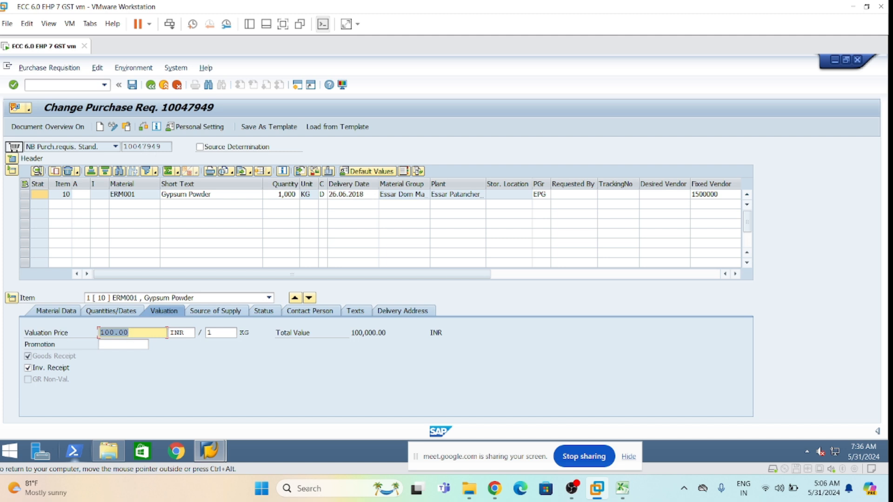
pyautogui.click(622, 488)
pyautogui.click(563, 301)
pyautogui.hotkey('ctrl', 'c')
pyautogui.hotkey('alt', 'Tab')
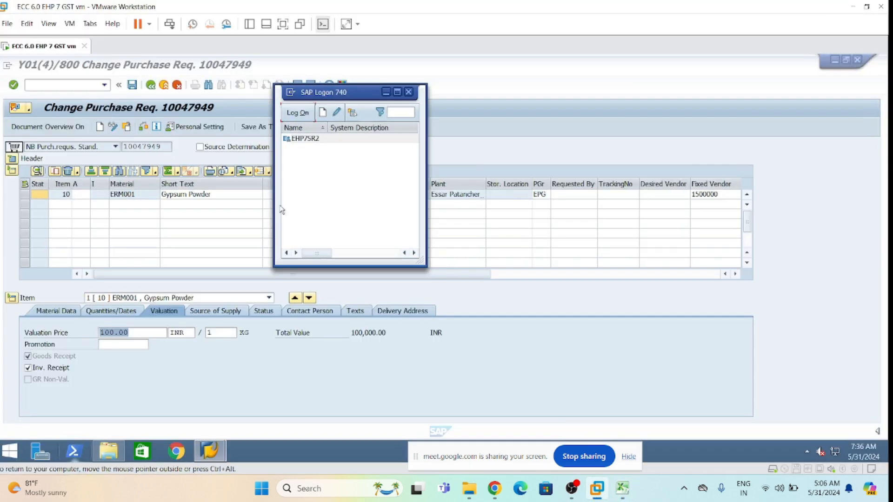
pyautogui.click(386, 93)
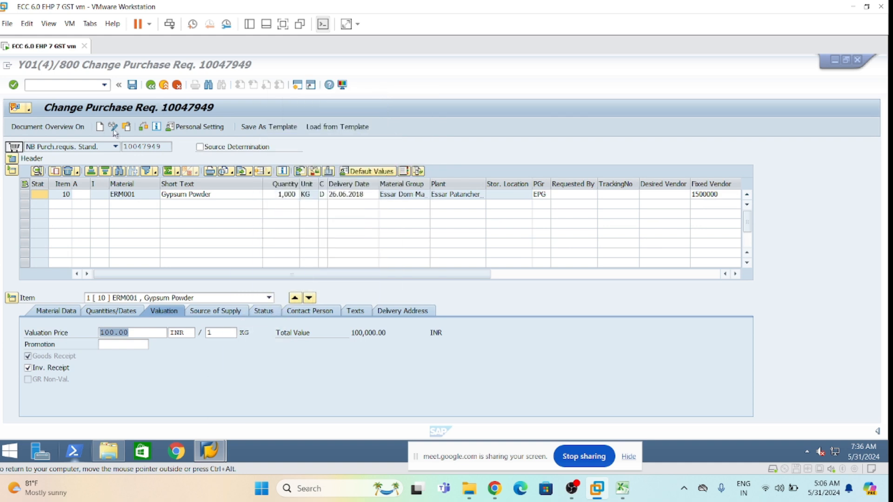
# Open the other purchase requisition in the change screen using the copied PR number.
pyautogui.click(125, 128)
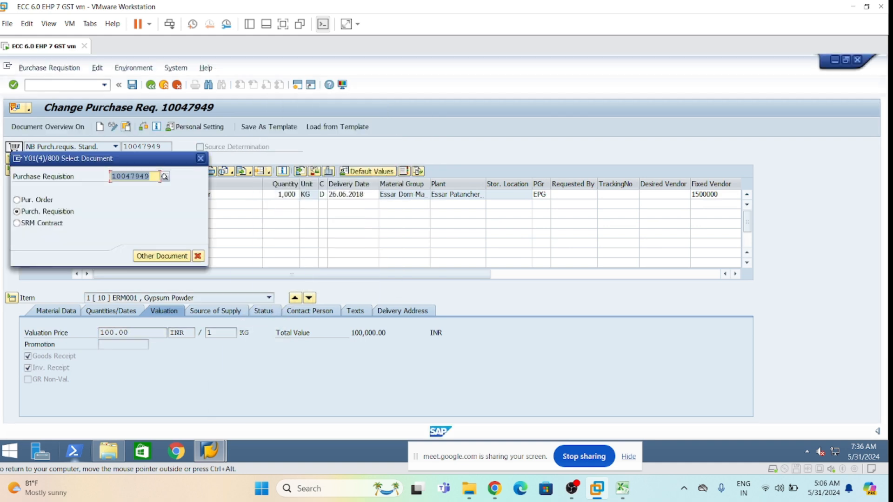
pyautogui.moveTo(139, 176); pyautogui.dragTo(111, 177)
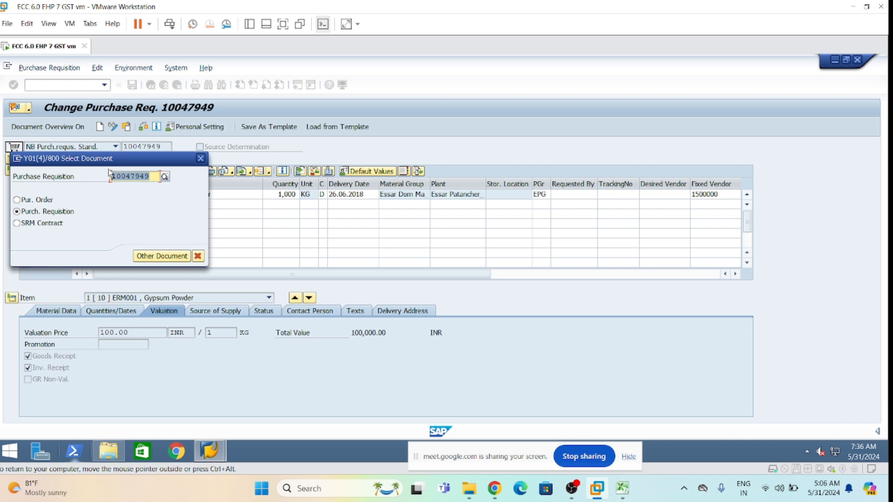
pyautogui.hotkey('ctrl', 'v')
pyautogui.press('Return')
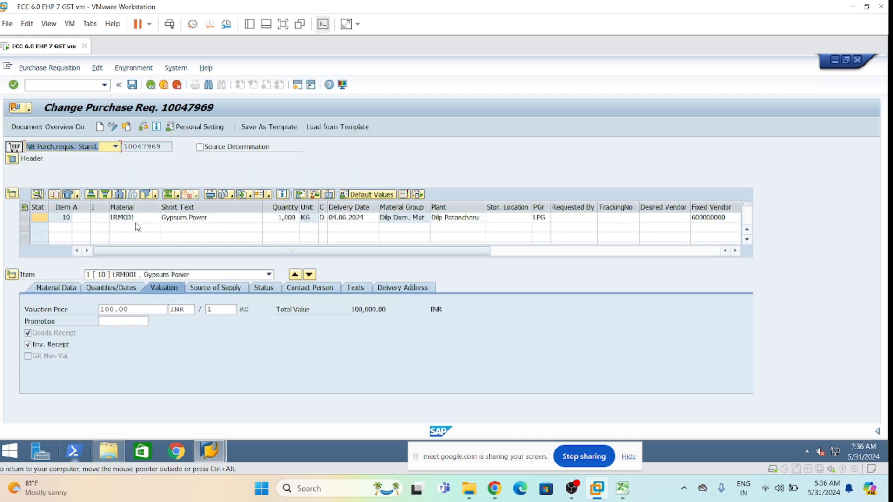
# Examine the requisition item's material and valuation price, and leave the change screen.
pyautogui.click(140, 216)
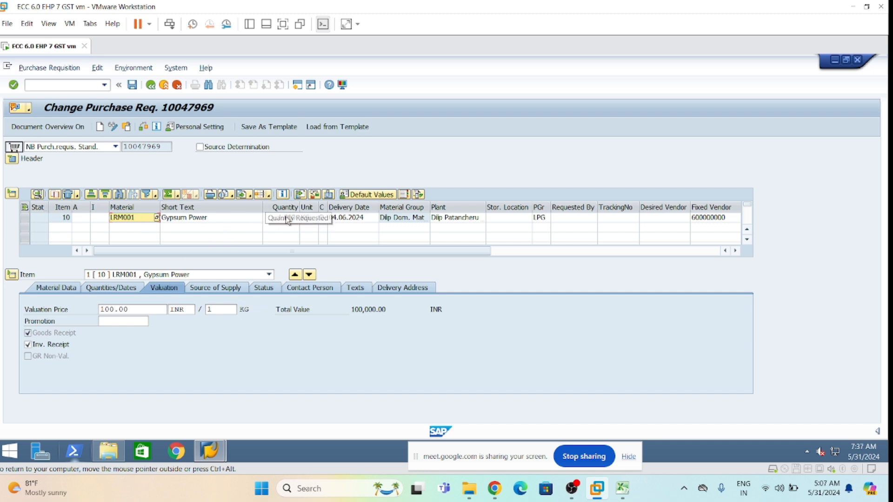
pyautogui.click(130, 309)
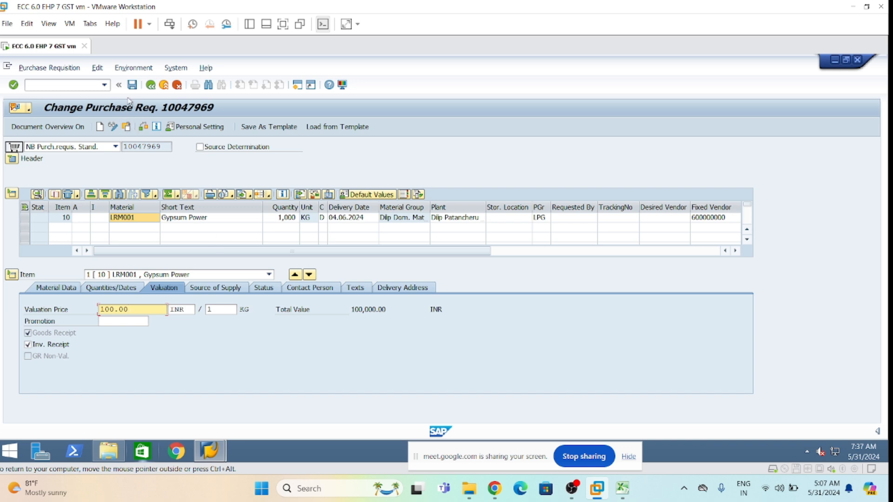
pyautogui.click(150, 85)
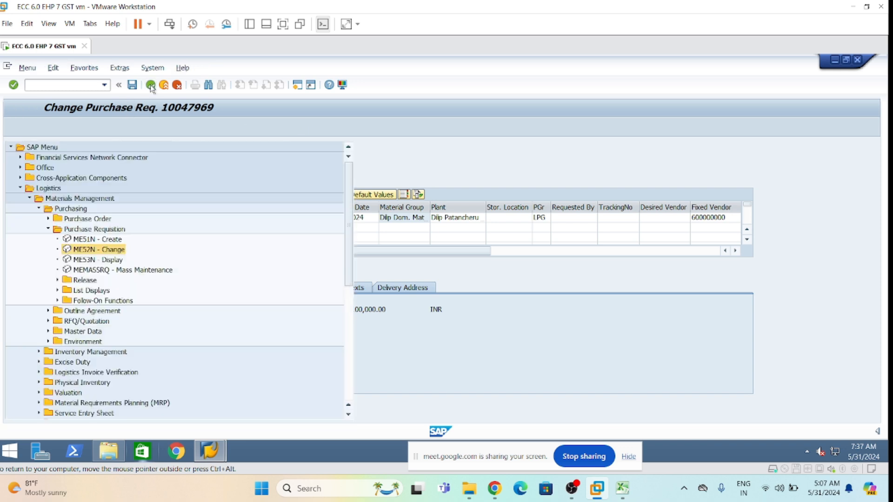
# Start ME21N - Vendor/Supplying Plant Known from the Create folder under Purchase Order.
pyautogui.click(48, 229)
pyautogui.click(48, 219)
pyautogui.click(79, 229)
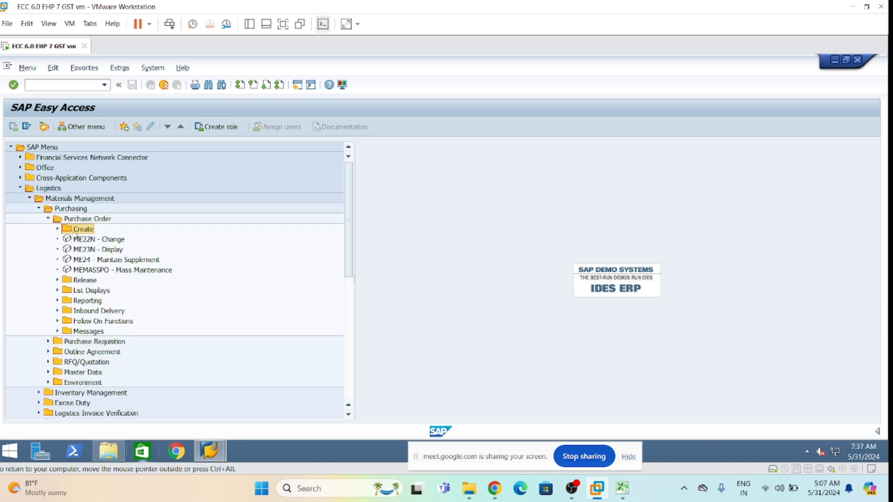
pyautogui.click(57, 229)
pyautogui.doubleClick(98, 239)
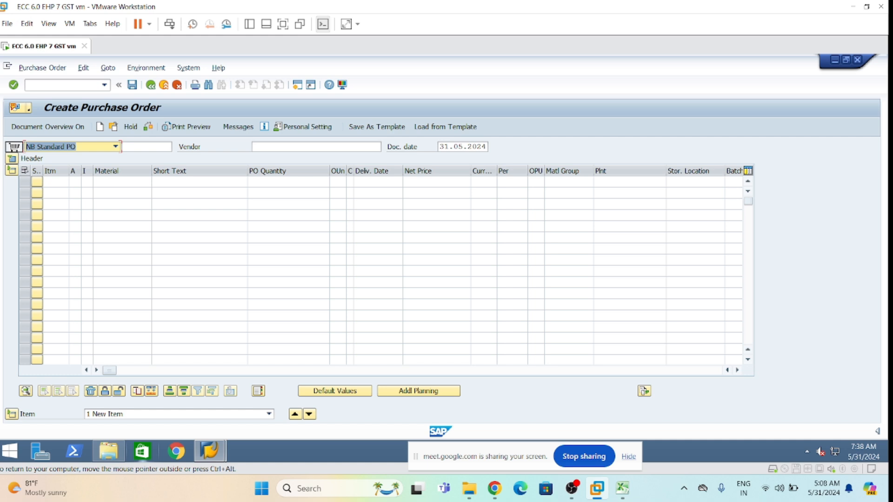
# Turn on the document overview and compare its requisition with the PR No. entry in Excel, returning to SAP.
pyautogui.click(61, 129)
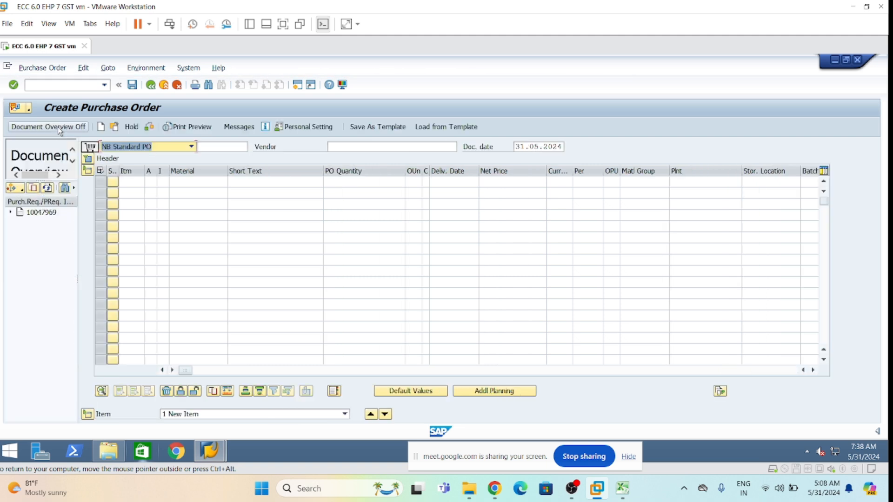
pyautogui.click(623, 488)
pyautogui.click(563, 313)
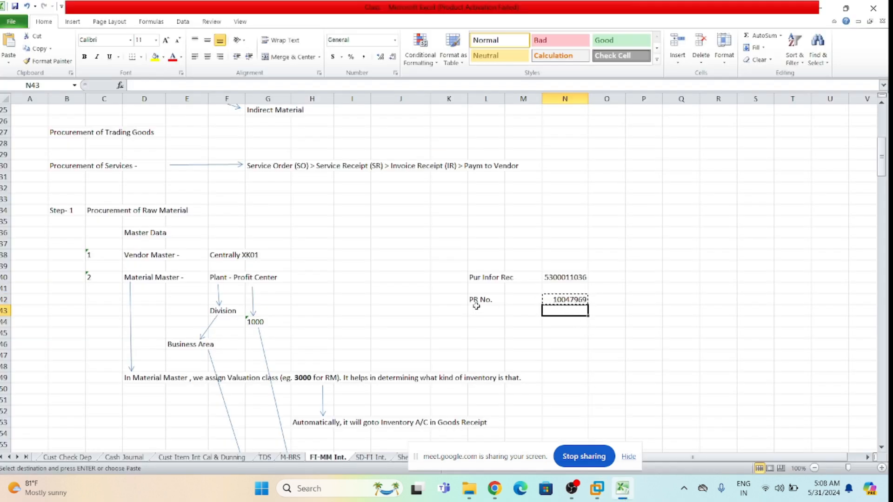
pyautogui.click(597, 488)
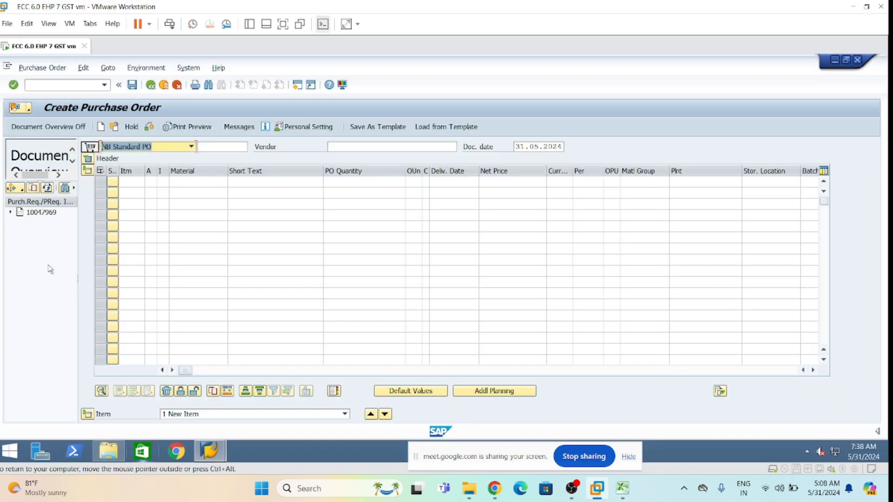
# Display item 10 of the requisition from the document overview and leave the display.
pyautogui.click(10, 212)
pyautogui.doubleClick(39, 223)
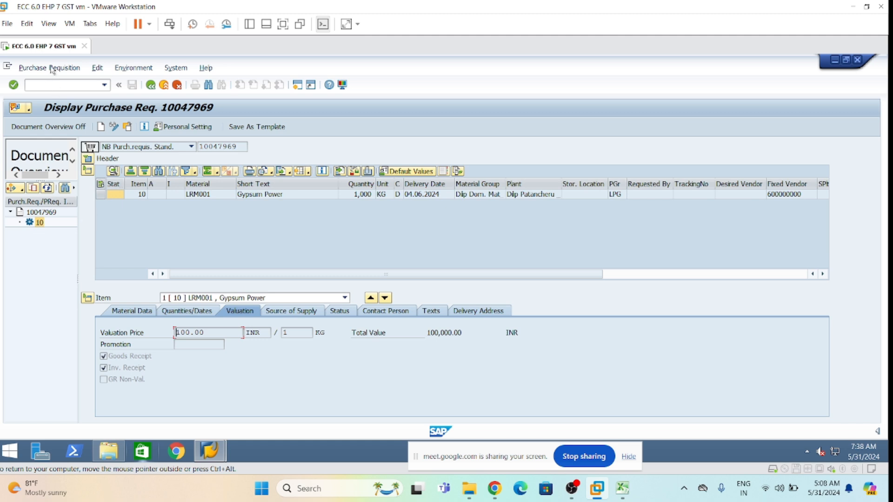
pyautogui.click(150, 85)
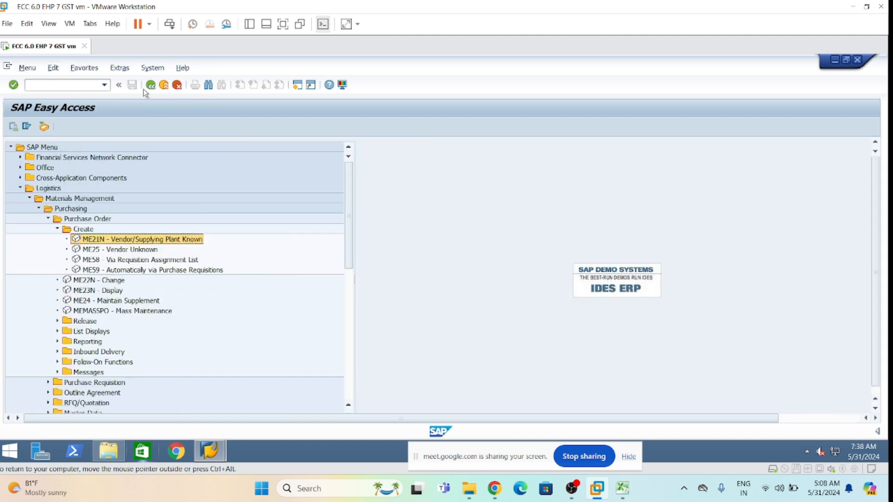
# Restart ME21N and adopt the purchase requisition from the document overview into the standard purchase order.
pyautogui.doubleClick(127, 240)
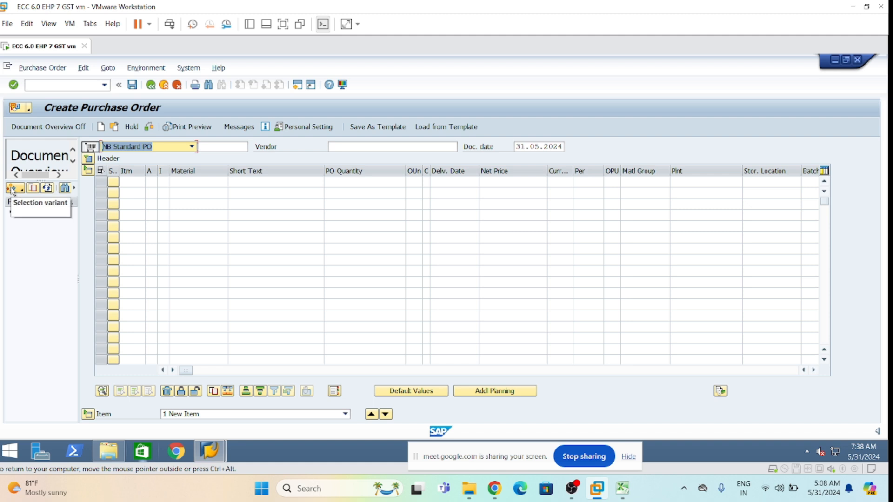
pyautogui.click(12, 191)
pyautogui.click(31, 213)
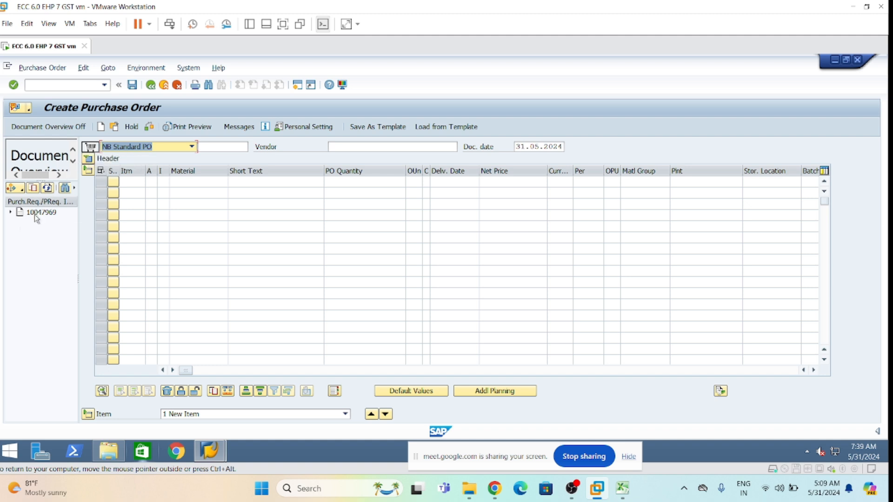
pyautogui.moveTo(35, 214); pyautogui.dragTo(92, 149)
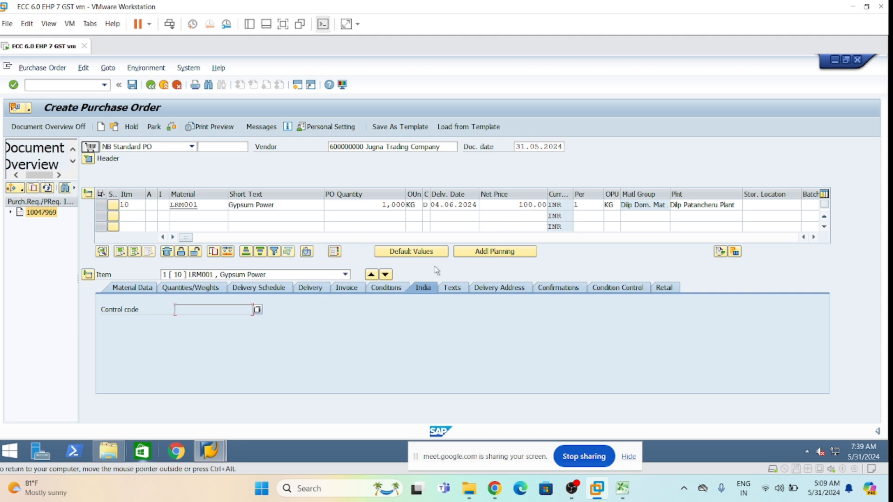
# Check and save the purchase order, and close the LI01_TDS folder window.
pyautogui.click(172, 128)
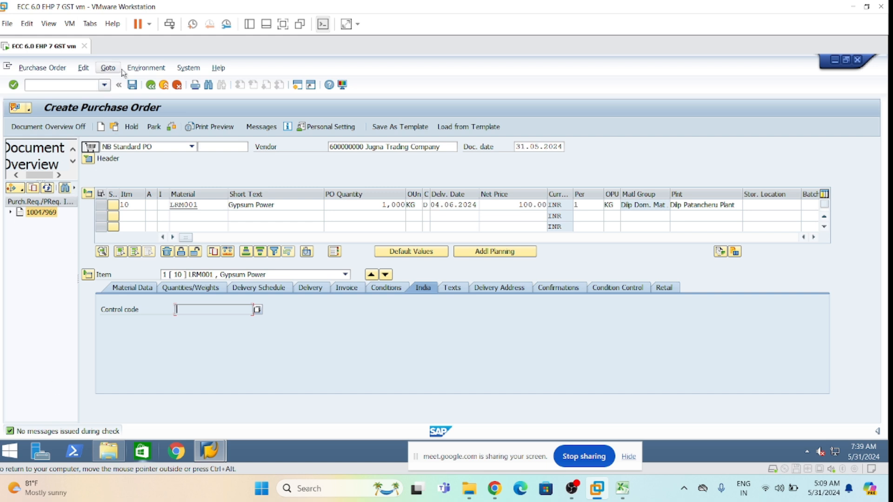
pyautogui.click(133, 85)
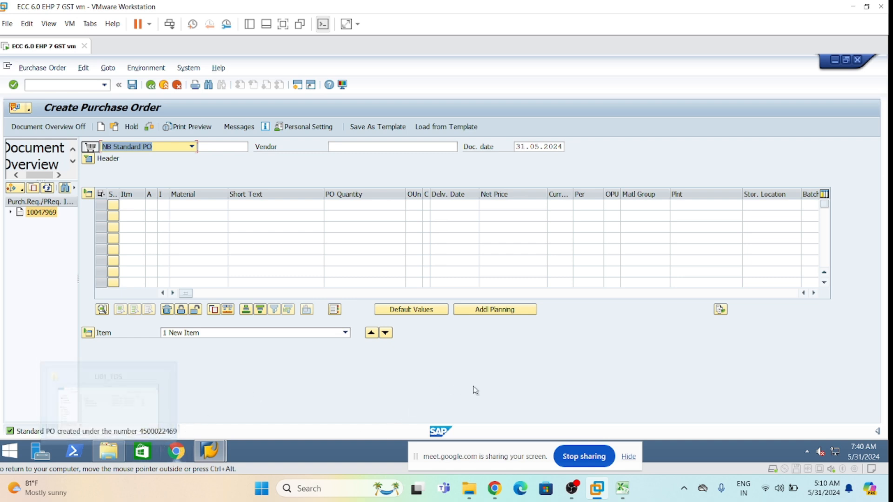
pyautogui.click(150, 431)
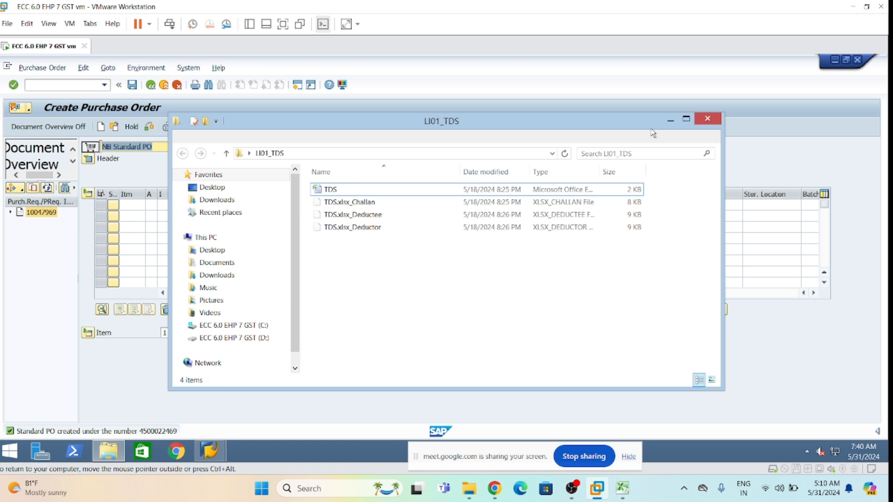
pyautogui.click(707, 119)
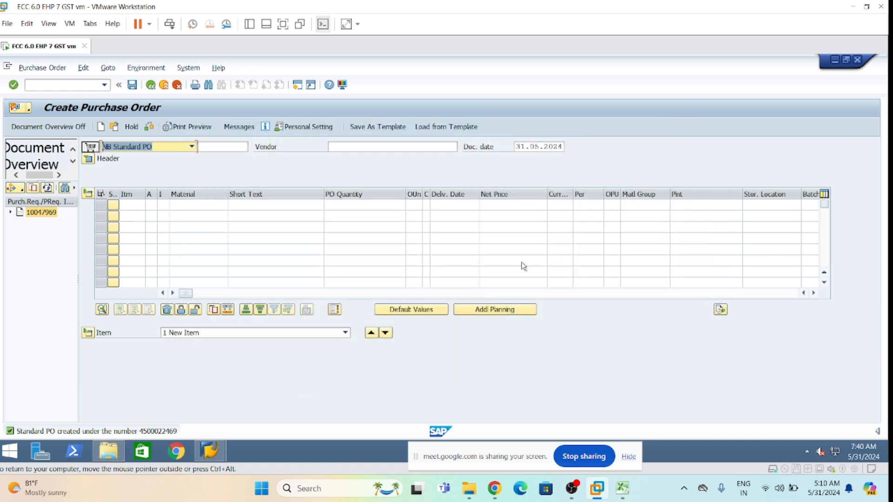
# Open the details of the purchase order creation message and copy the new PO number.
pyautogui.click(165, 432)
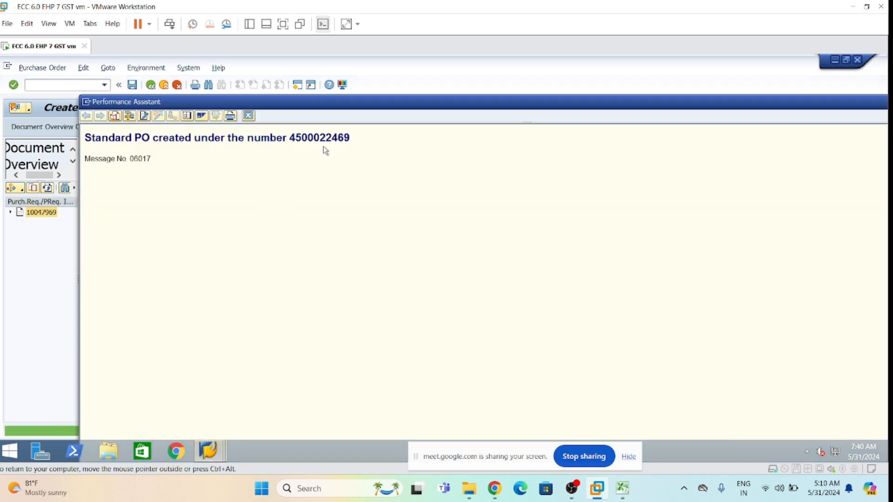
pyautogui.doubleClick(321, 139)
pyautogui.hotkey('ctrl', 'c')
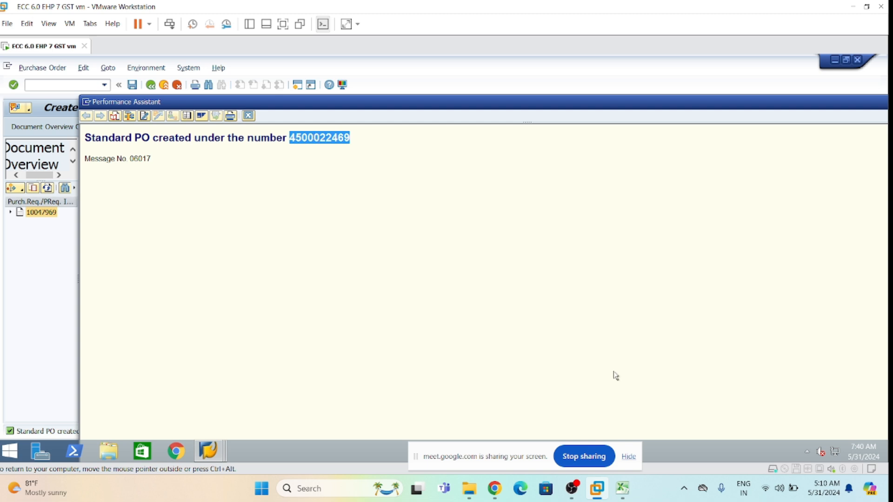
# Switch to Excel, label cell L43 PO and paste the copied purchase order number into N43.
pyautogui.click(622, 488)
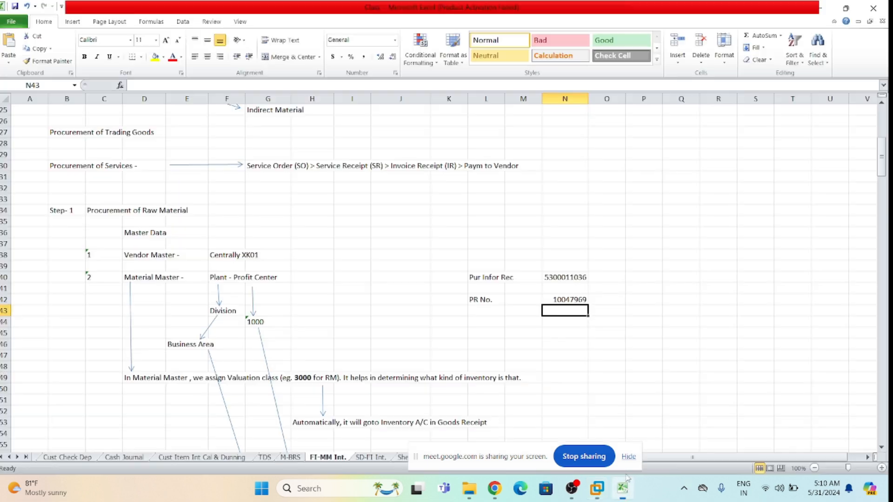
pyautogui.click(483, 310)
pyautogui.write('PO')
pyautogui.press('Tab')
pyautogui.press('Tab')
pyautogui.hotkey('ctrl', 'v')
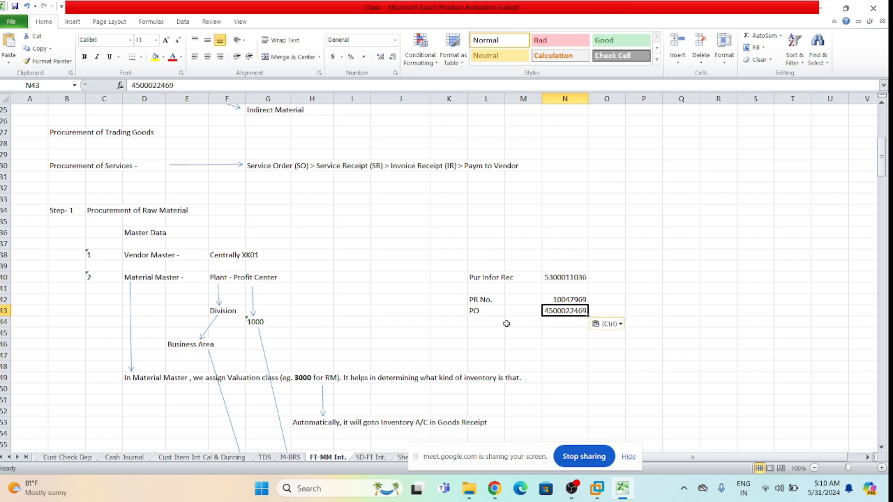
pyautogui.click(692, 299)
# Return to SAP, close the Performance Assistant and leave the Create Purchase Order screen.
pyautogui.hotkey('alt', 'Tab')
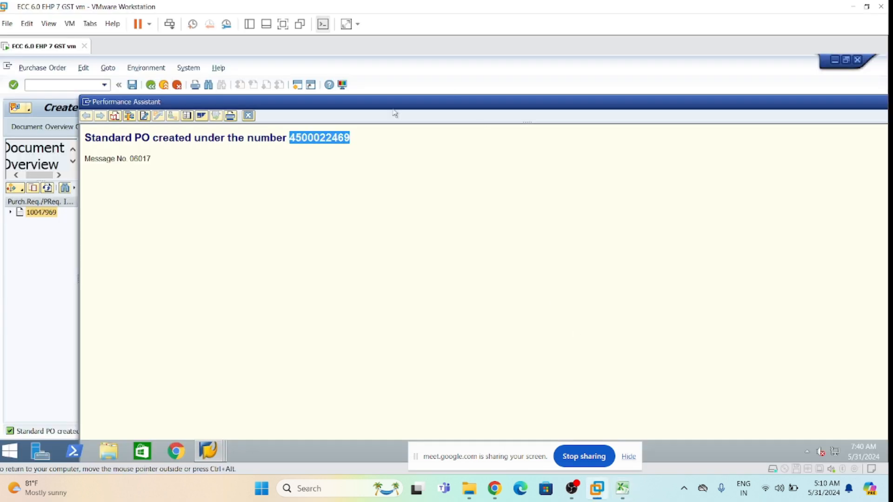
pyautogui.click(248, 115)
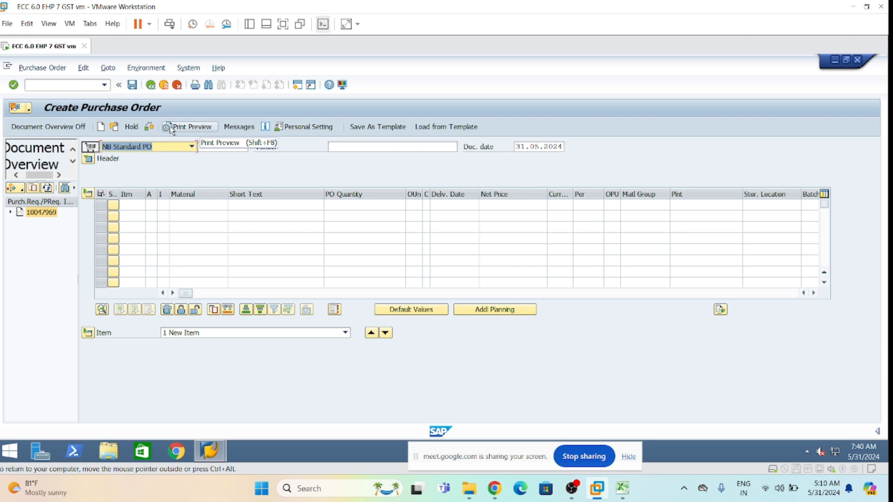
pyautogui.click(151, 87)
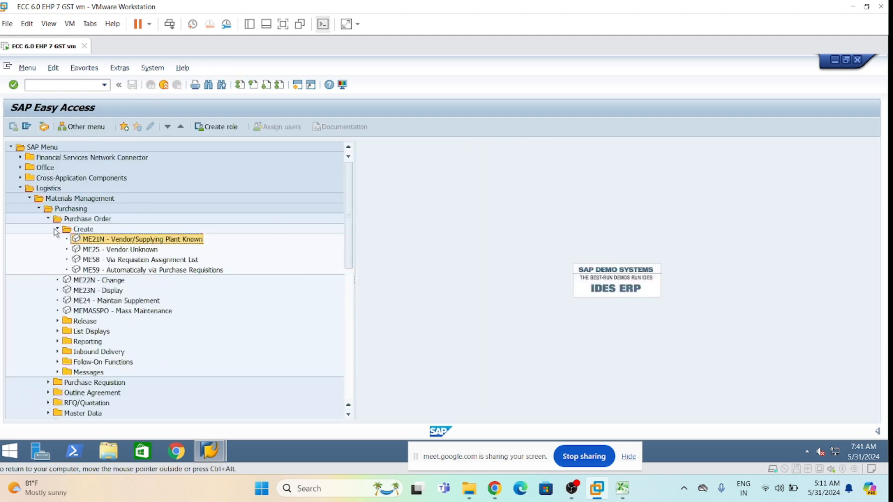
# Collapse the Purchasing folder and start MIGO - Goods Movement from Goods Movement under Inventory Management.
pyautogui.click(56, 230)
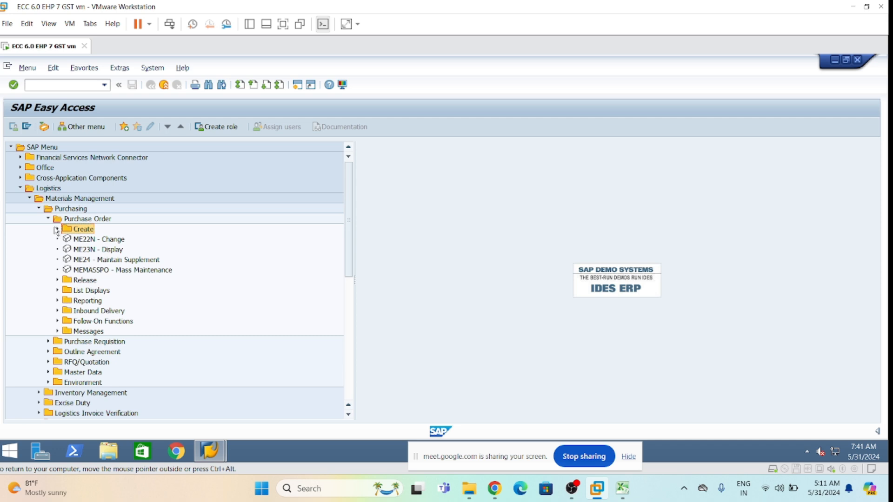
pyautogui.click(48, 218)
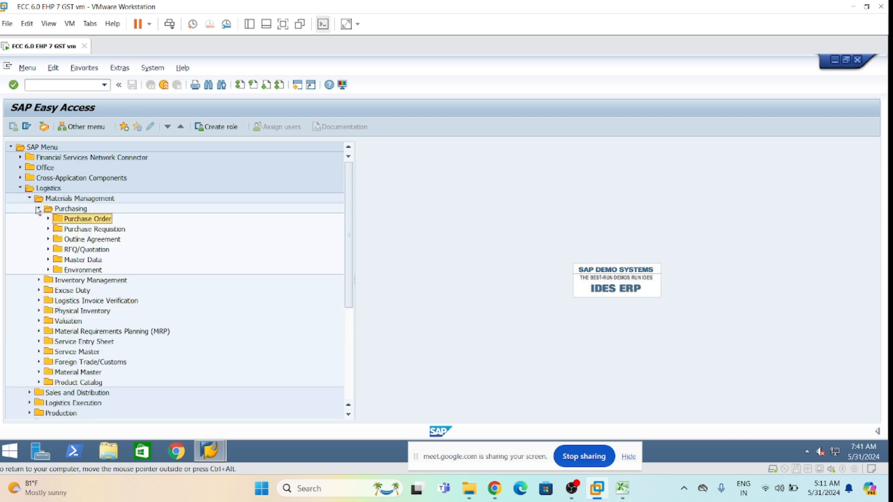
pyautogui.click(39, 208)
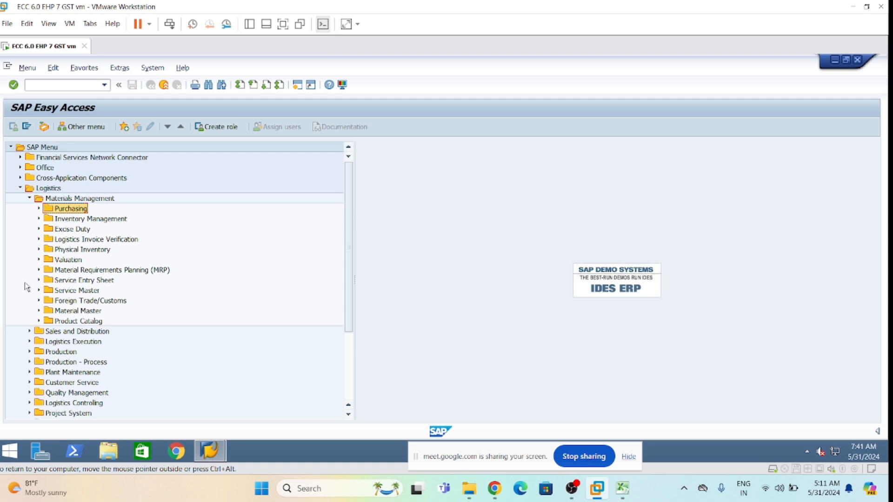
pyautogui.click(39, 219)
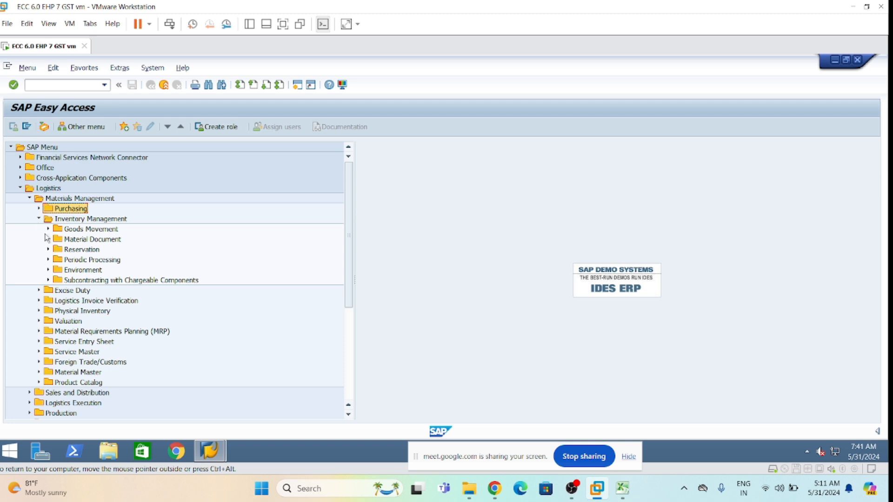
pyautogui.click(48, 228)
pyautogui.click(93, 241)
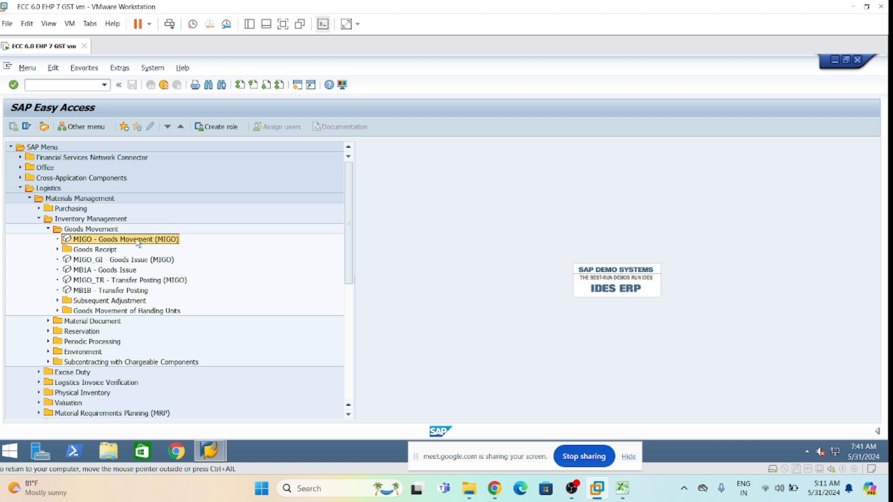
pyautogui.doubleClick(137, 240)
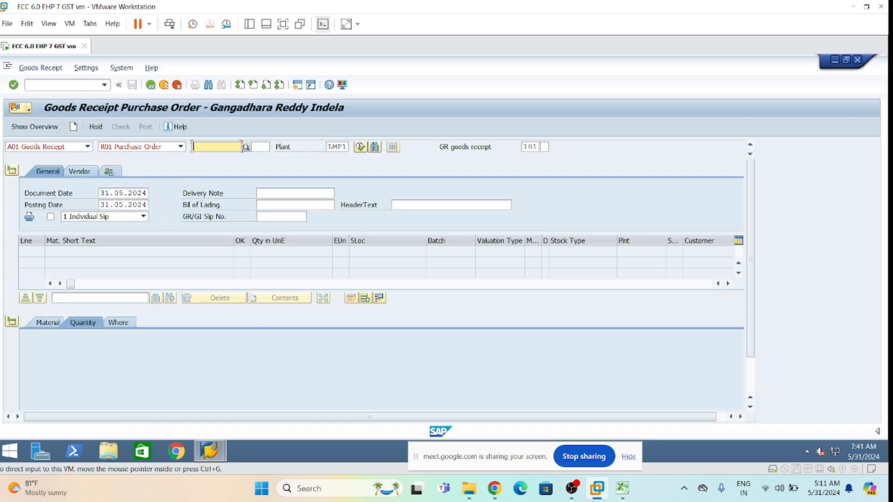
# Switch to Excel, copy the purchase order number from cell N43 and return to the SAP goods receipt screen.
pyautogui.click(623, 487)
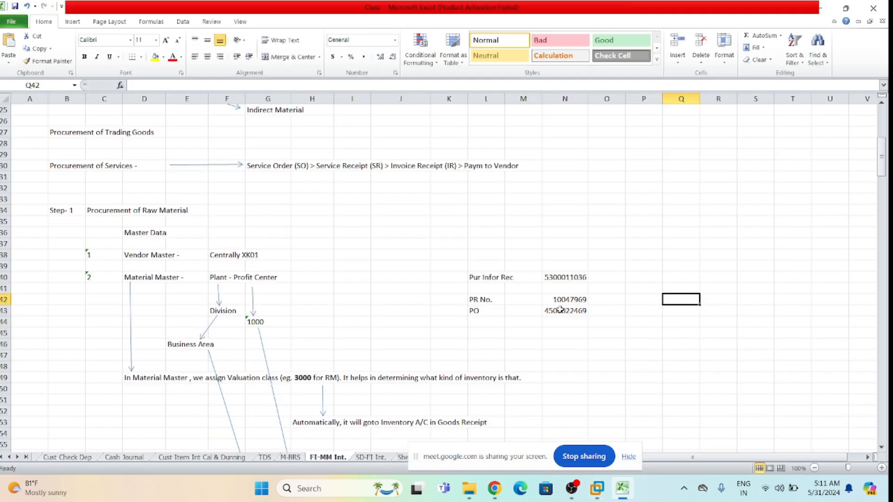
pyautogui.click(557, 308)
pyautogui.hotkey('ctrl', 'c')
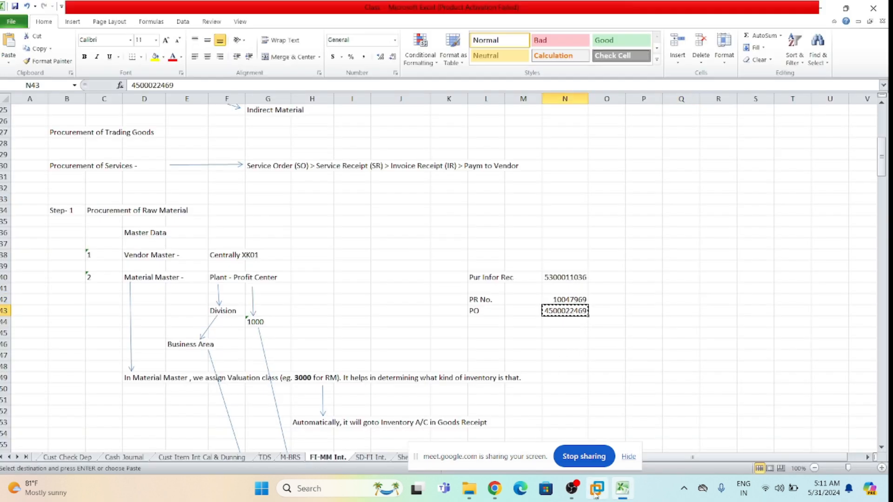
pyautogui.click(597, 489)
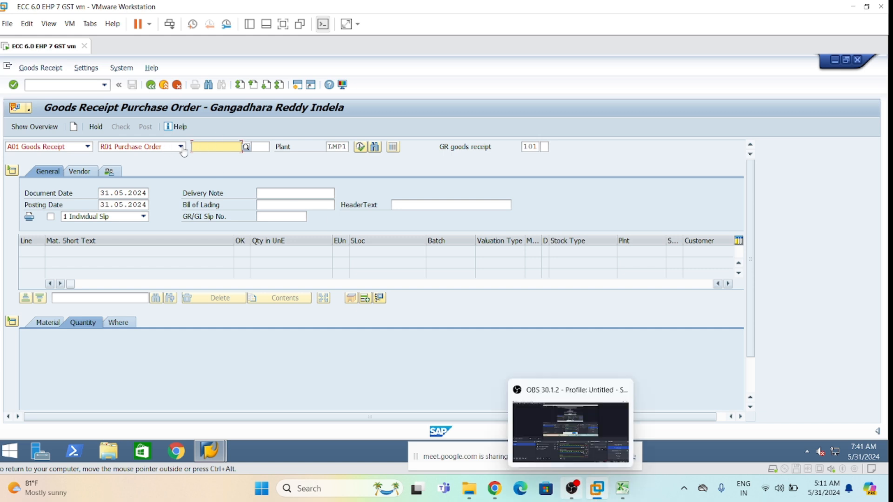
pyautogui.click(597, 490)
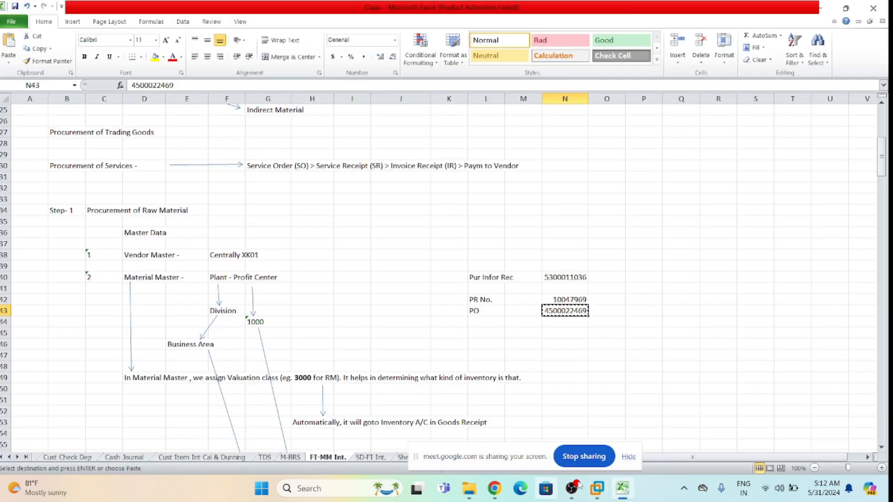
pyautogui.click(597, 493)
pyautogui.click(597, 491)
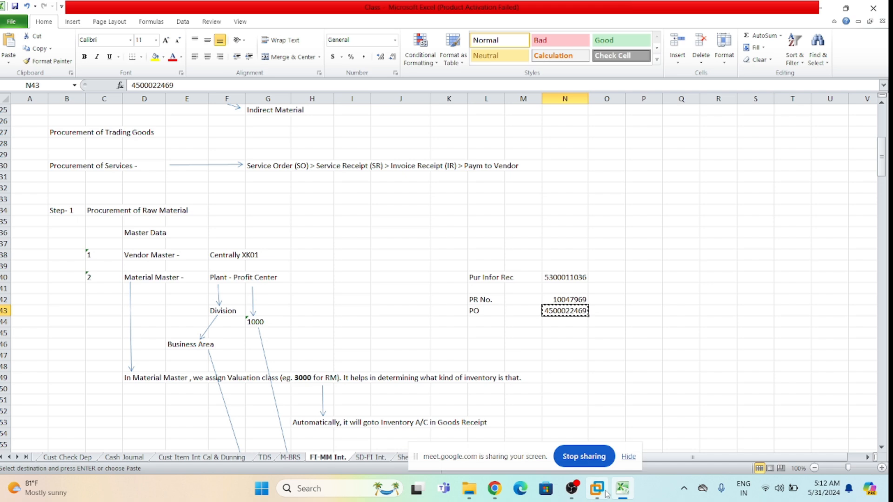
pyautogui.click(604, 493)
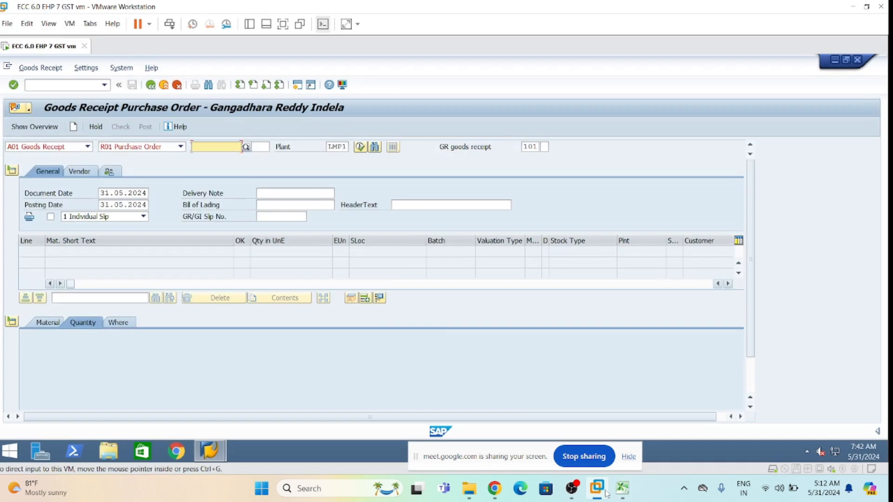
# Review the available reference document types and goods movement transaction types for the receipt.
pyautogui.click(180, 147)
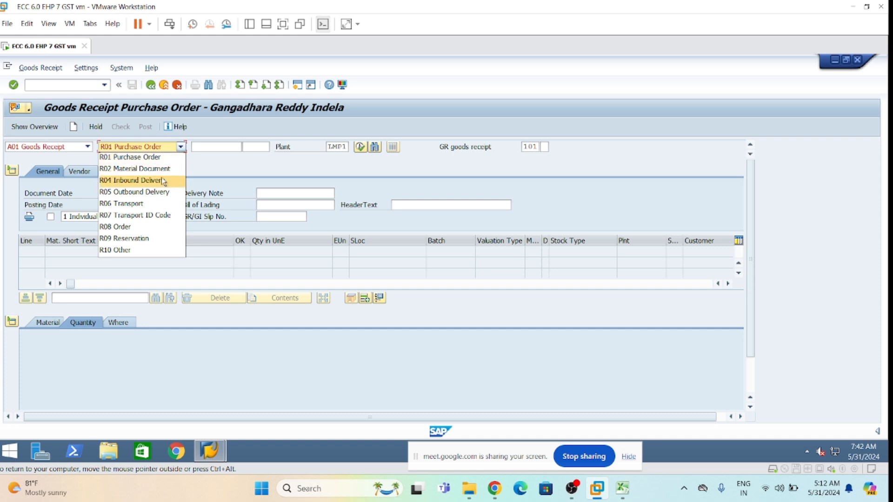
pyautogui.click(207, 170)
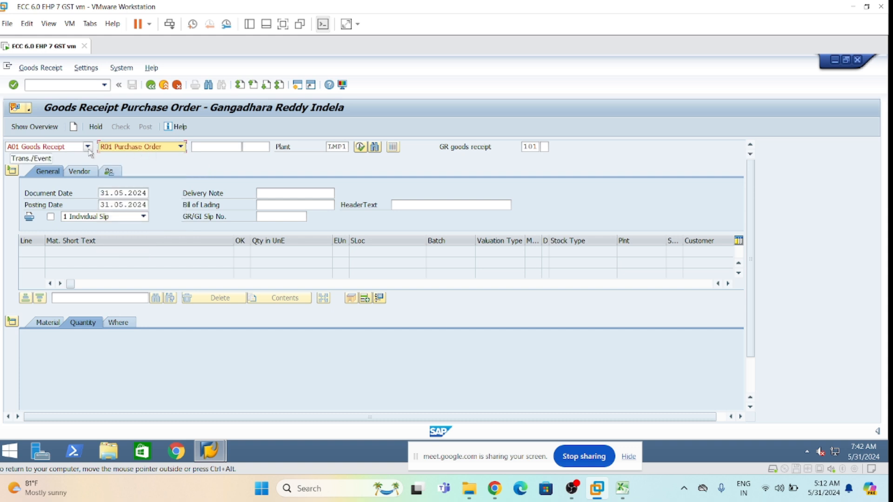
pyautogui.click(88, 147)
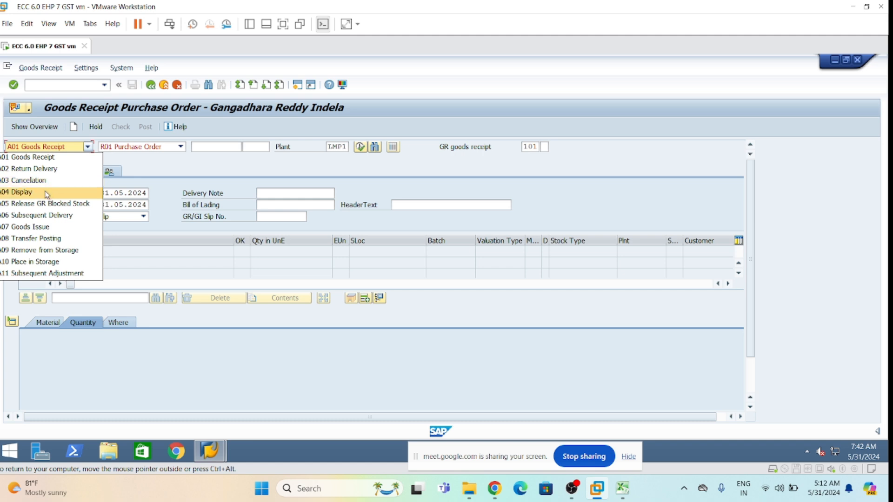
pyautogui.click(157, 162)
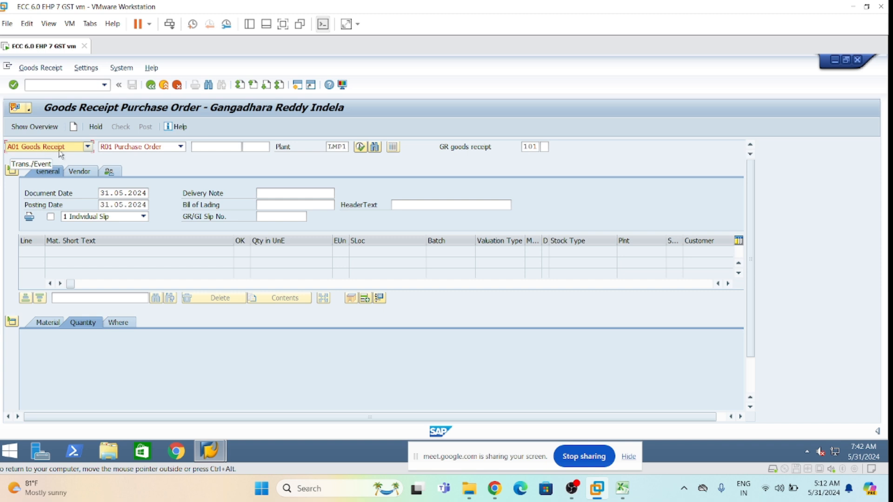
# Paste the copied PO number as the reference purchase order and load its item with A01 Goods Receipt selected.
pyautogui.click(193, 147)
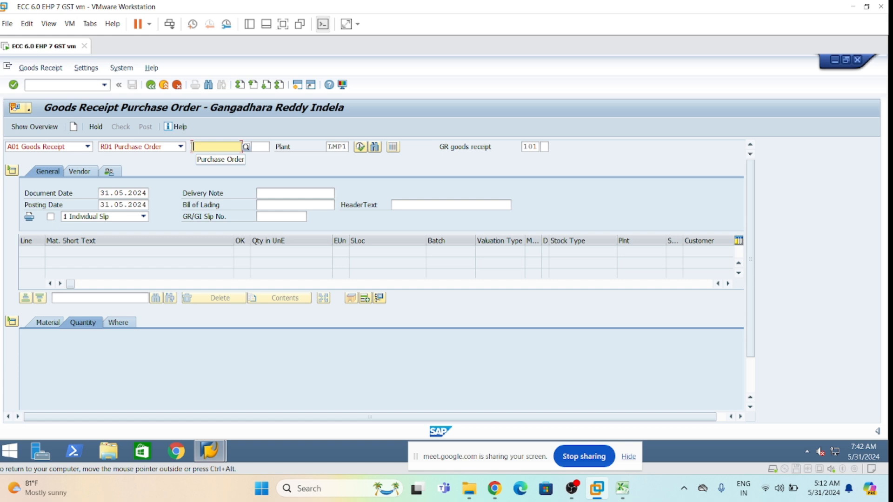
pyautogui.hotkey('ctrl', 'v')
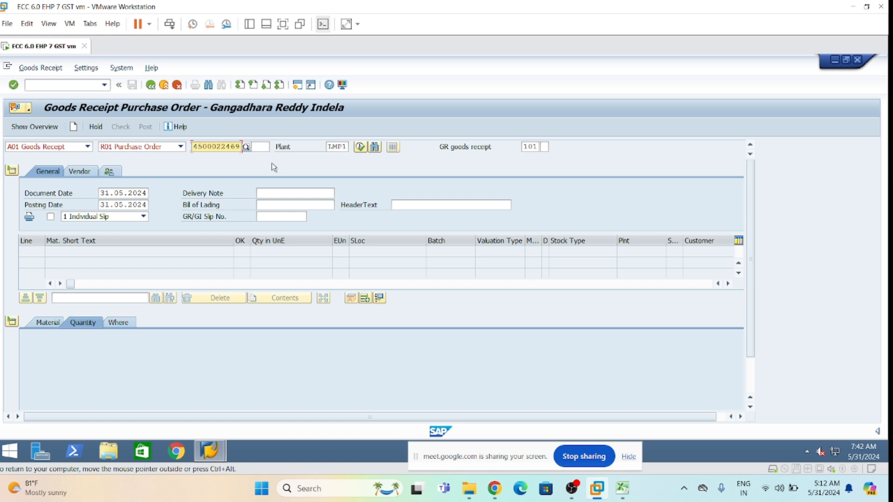
pyautogui.click(264, 147)
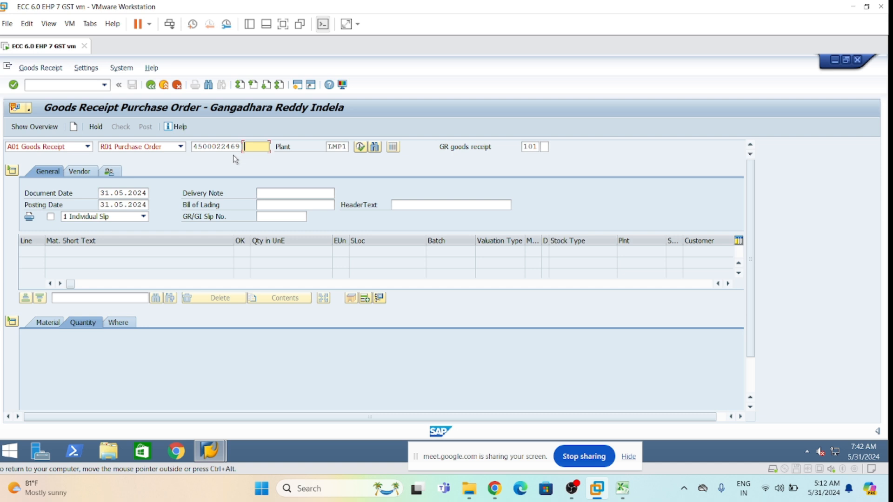
pyautogui.click(622, 496)
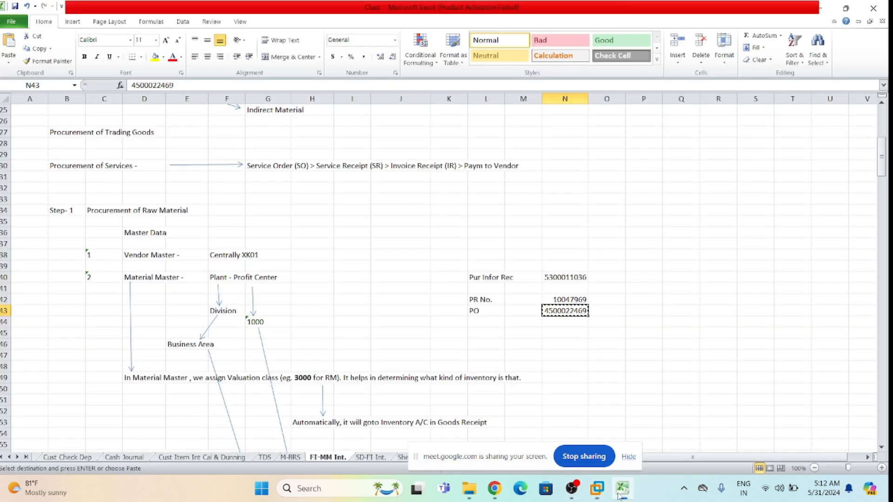
pyautogui.click(597, 488)
pyautogui.click(295, 194)
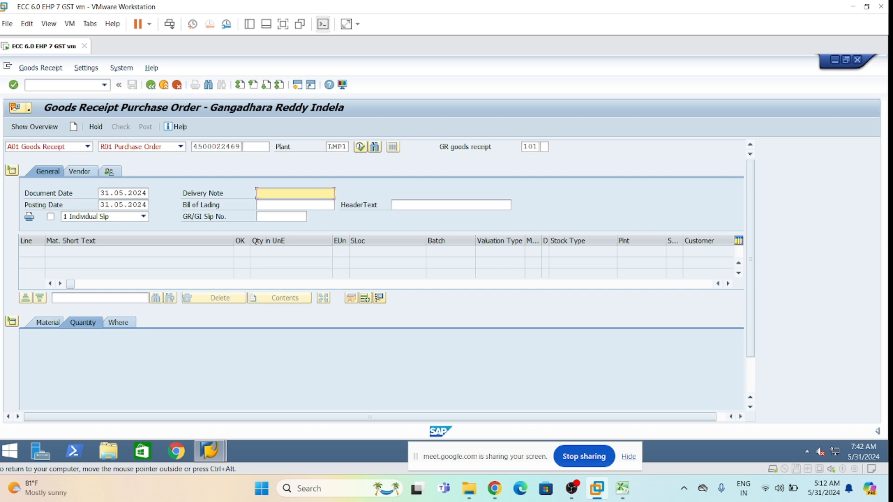
pyautogui.click(88, 146)
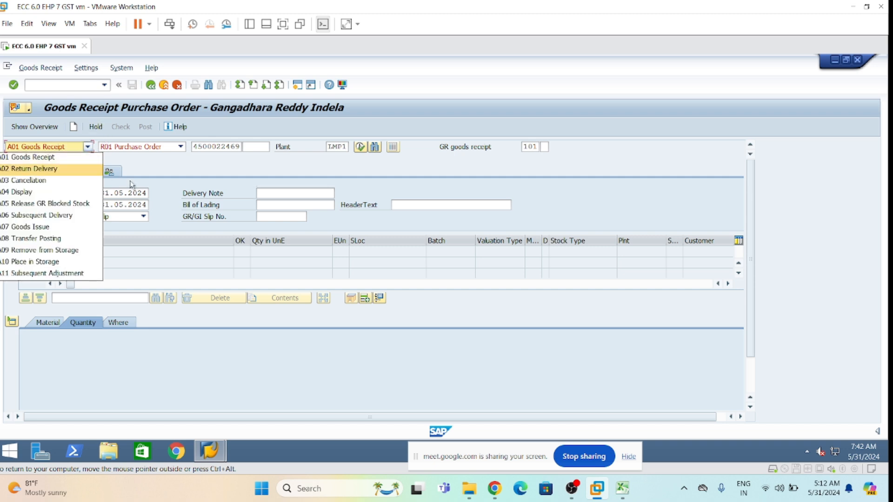
pyautogui.click(60, 158)
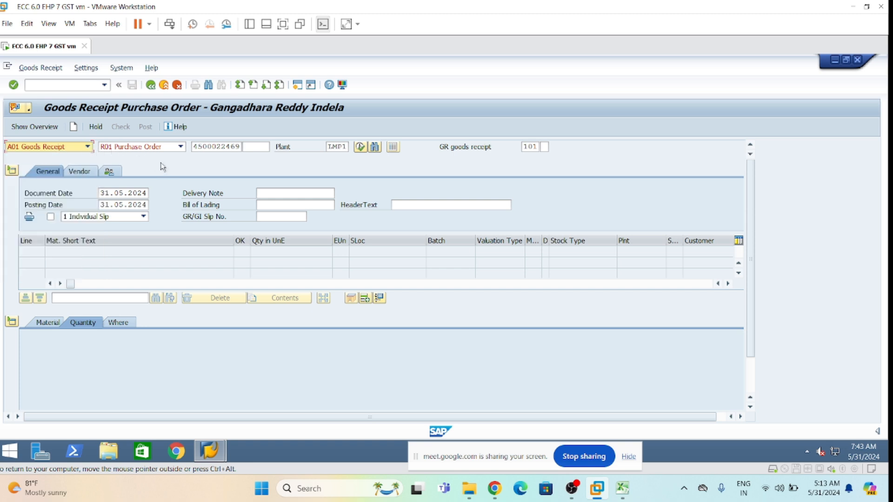
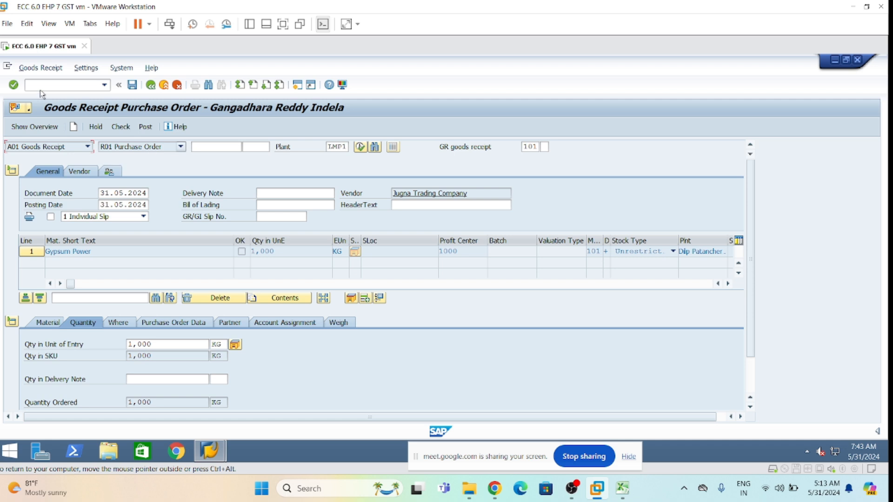
# Set the Gypsum Power item's quantity in delivery note to 1000 kg.
pyautogui.click(167, 380)
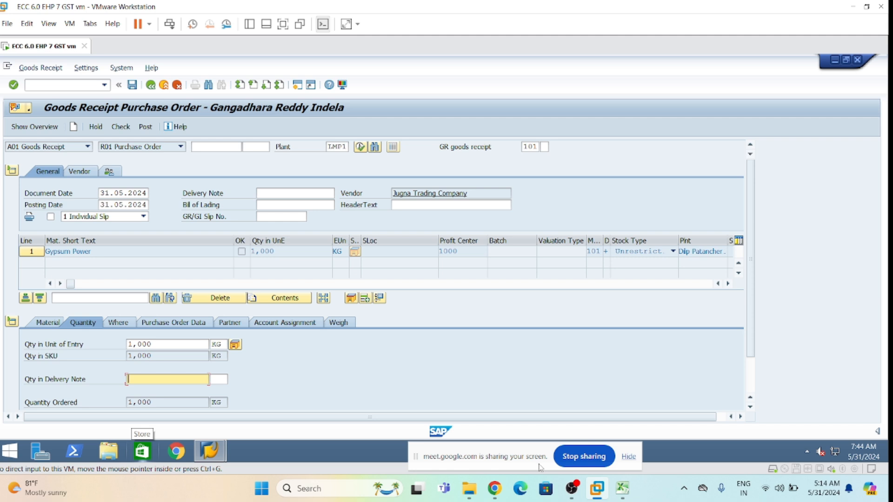
pyautogui.moveTo(617, 497)
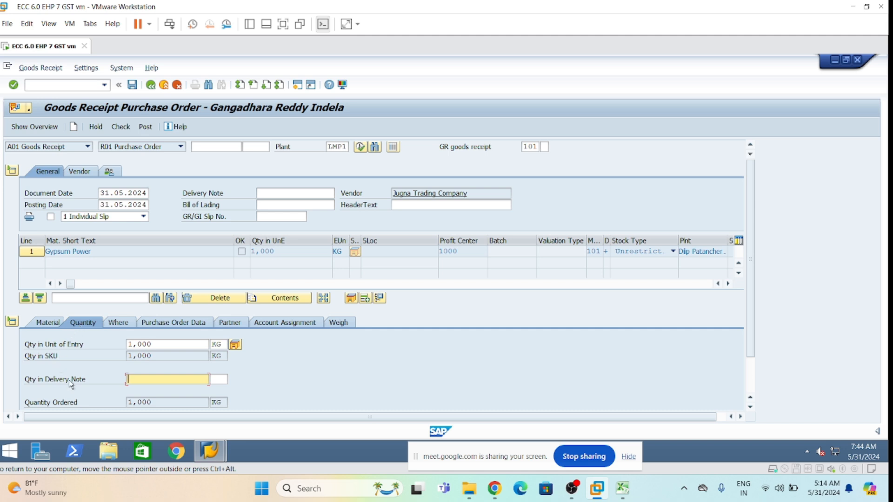
pyautogui.write('1000')
pyautogui.press('Return')
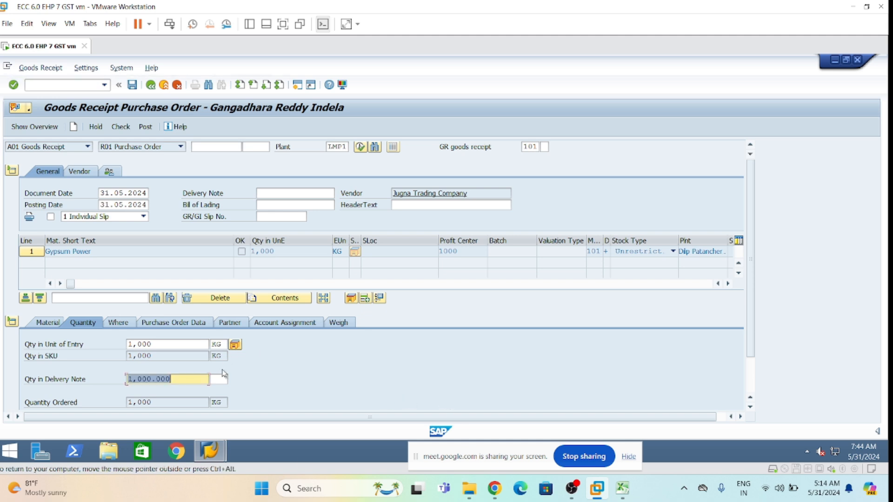
pyautogui.press('Tab')
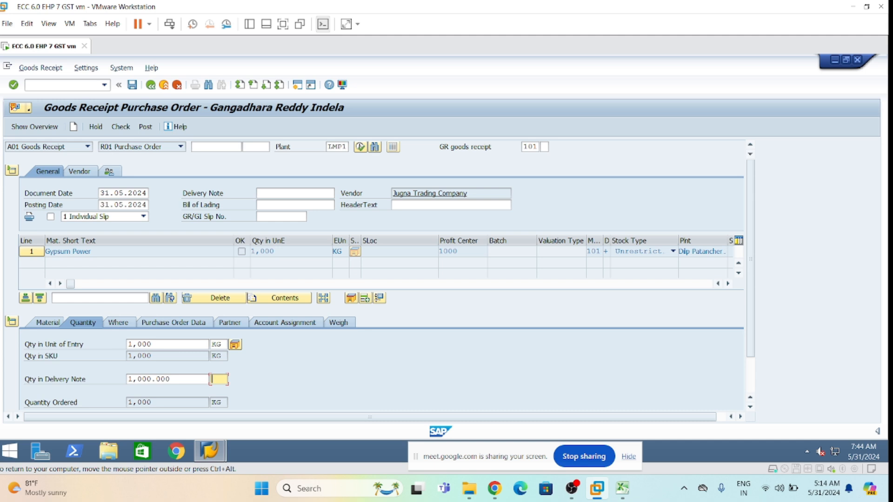
pyautogui.write('kg')
# Enter DC-22469 as the delivery note in the goods receipt header.
pyautogui.click(289, 193)
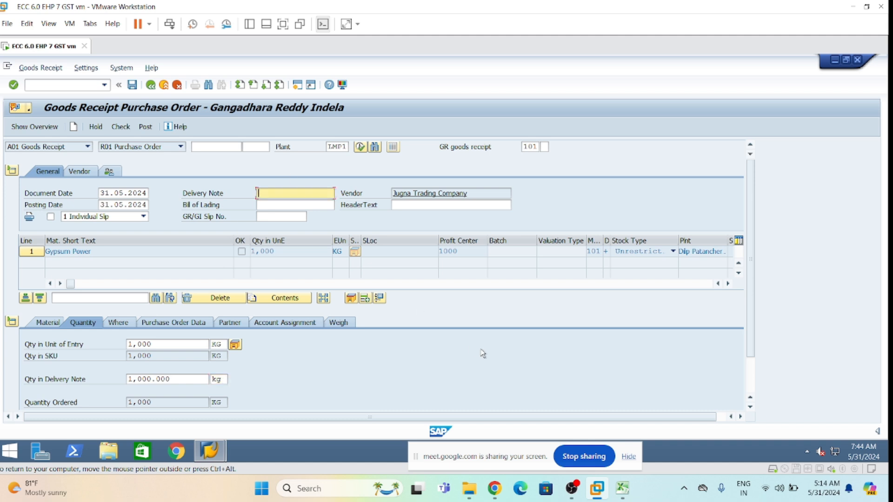
pyautogui.write('DC-')
pyautogui.click(623, 488)
pyautogui.click(623, 488)
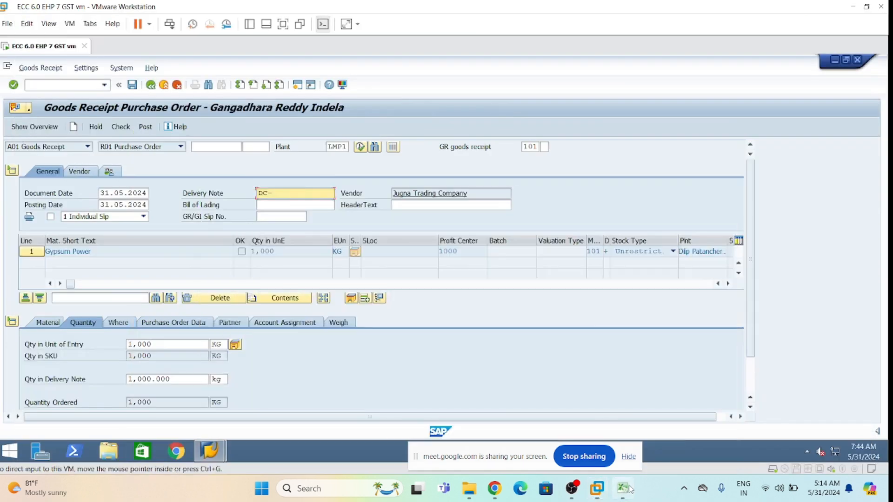
pyautogui.click(629, 489)
pyautogui.click(629, 488)
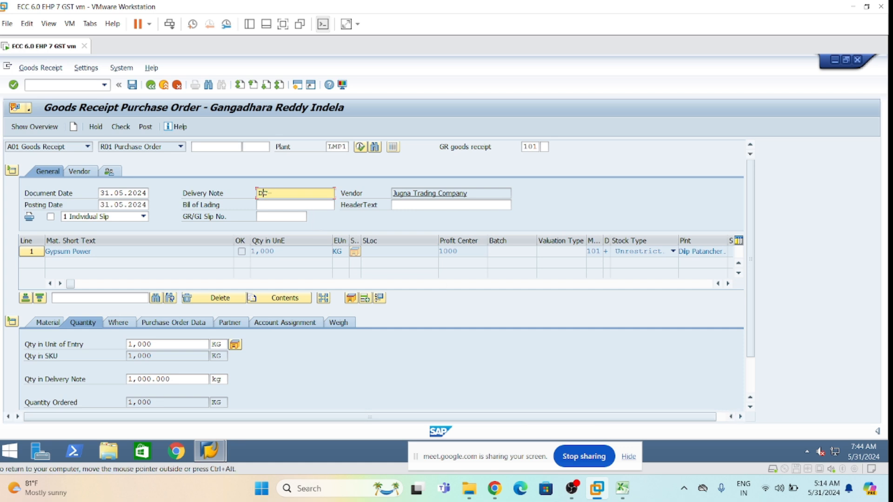
pyautogui.write('22469')
# Assign storage location LM1R (M1 RM Strog Loc) to the Gypsum Power item.
pyautogui.click(122, 323)
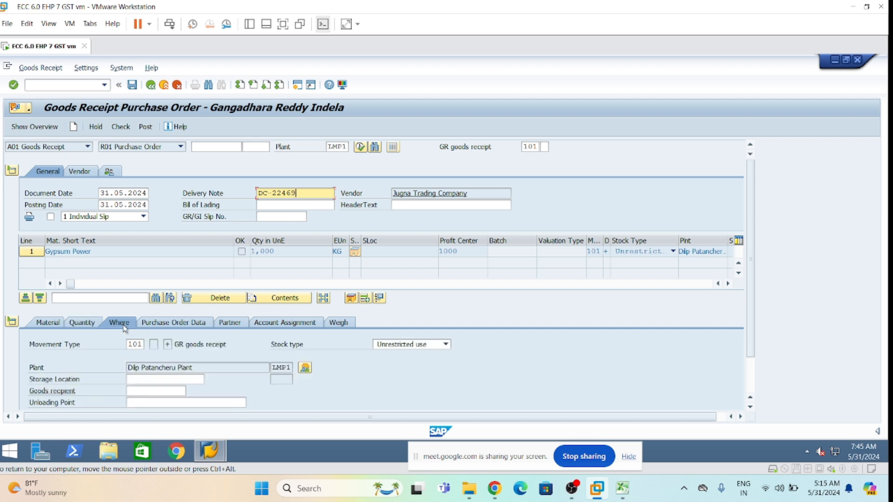
pyautogui.scroll(-2, 424, 387)
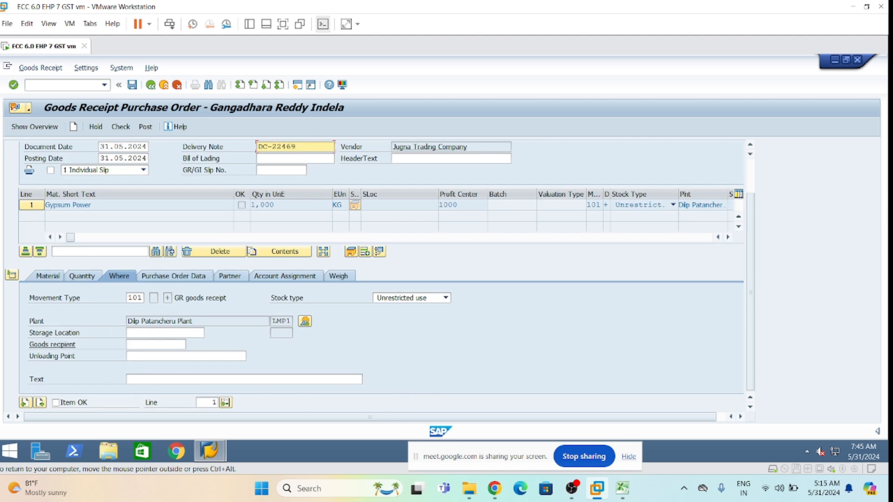
pyautogui.click(149, 332)
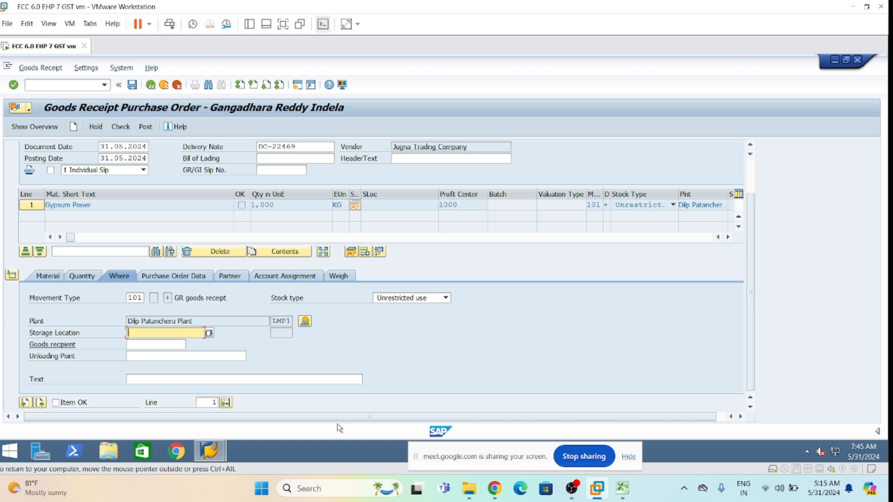
pyautogui.click(208, 333)
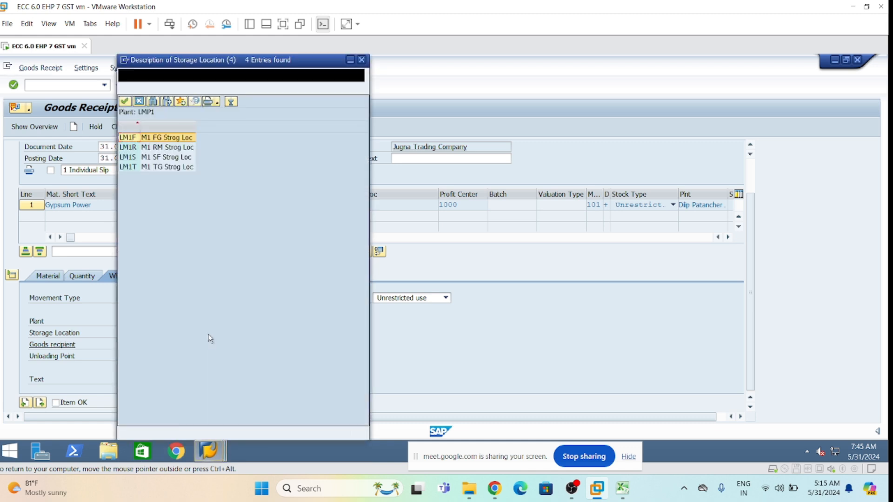
pyautogui.moveTo(299, 67); pyautogui.dragTo(492, 69)
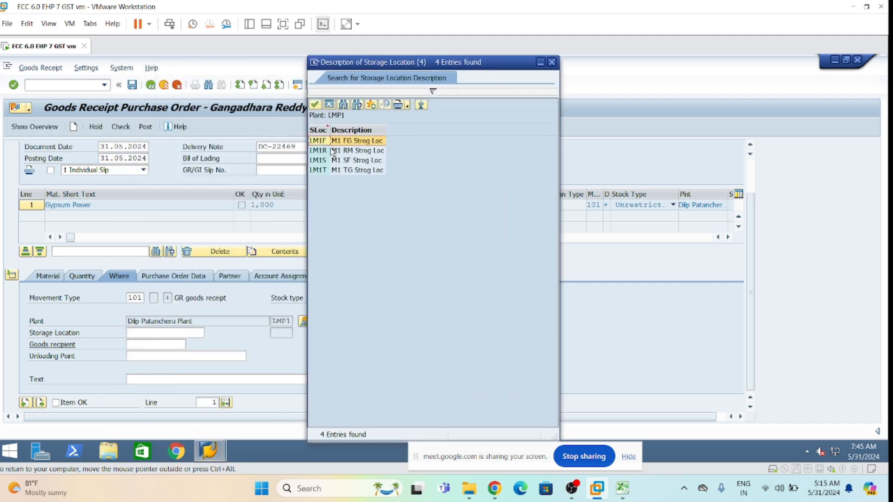
pyautogui.doubleClick(359, 153)
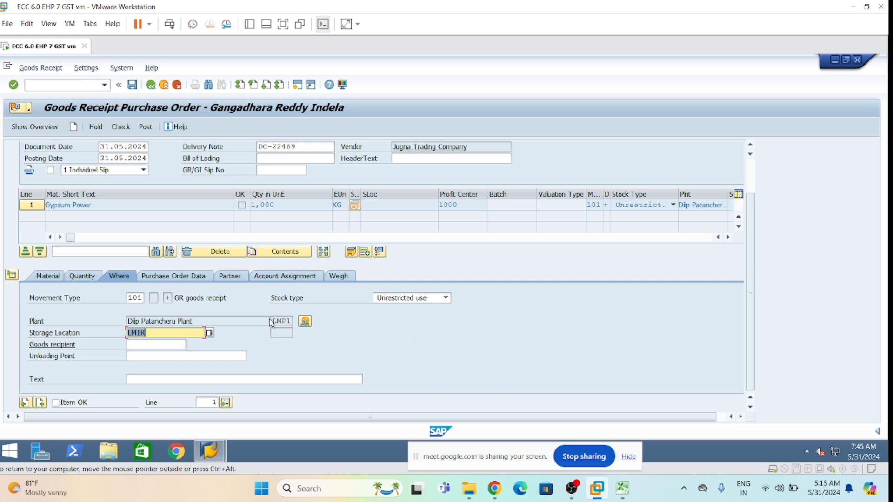
pyautogui.click(168, 333)
# Mark the item as OK, check the goods receipt document, then open the check message's details and close them.
pyautogui.click(56, 403)
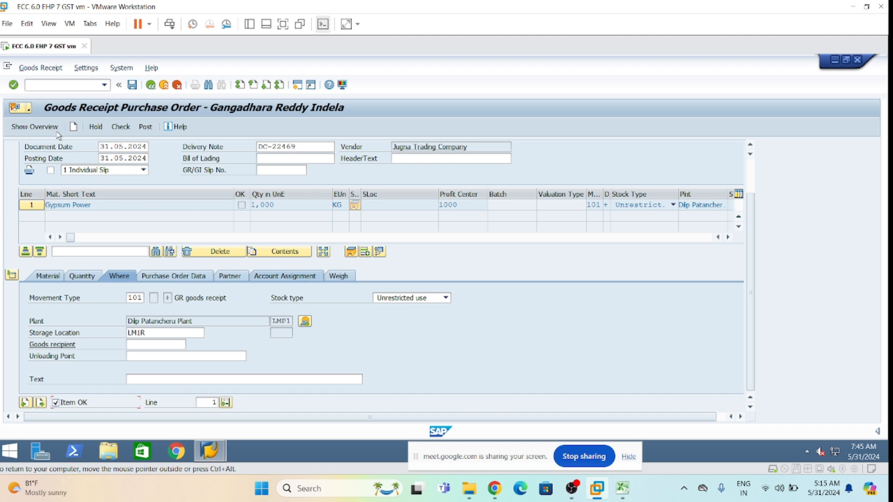
pyautogui.click(127, 130)
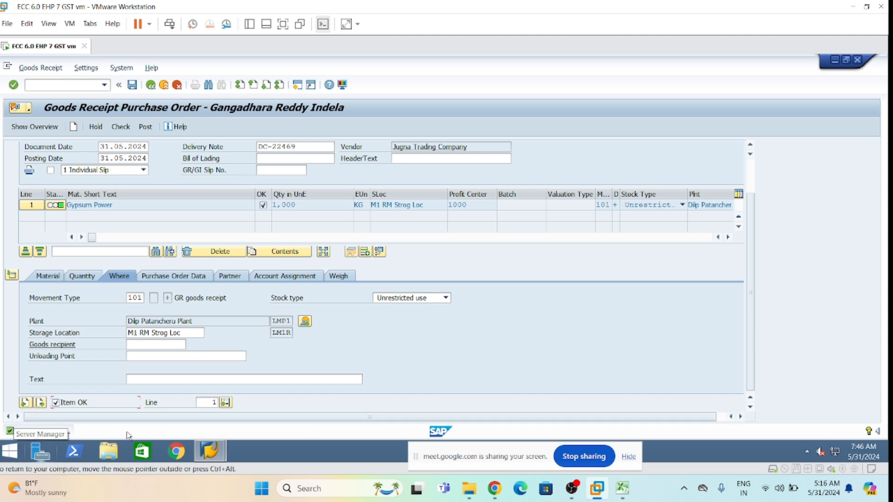
pyautogui.doubleClick(41, 434)
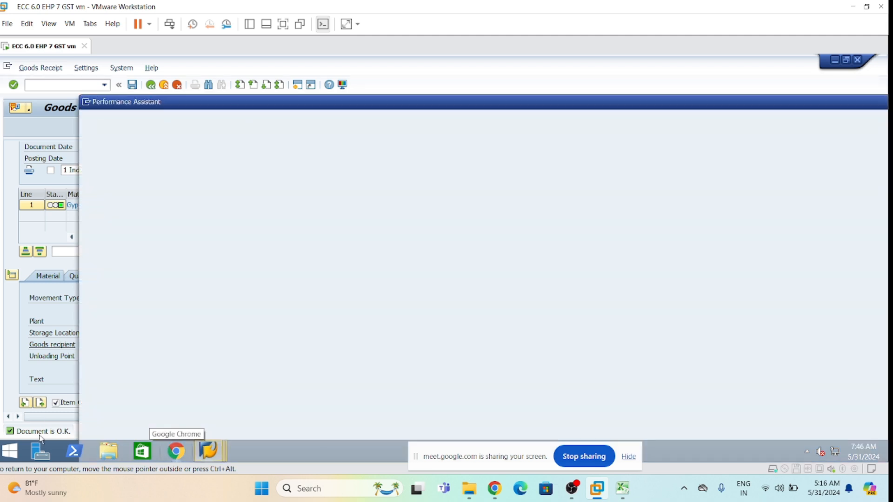
pyautogui.click(249, 115)
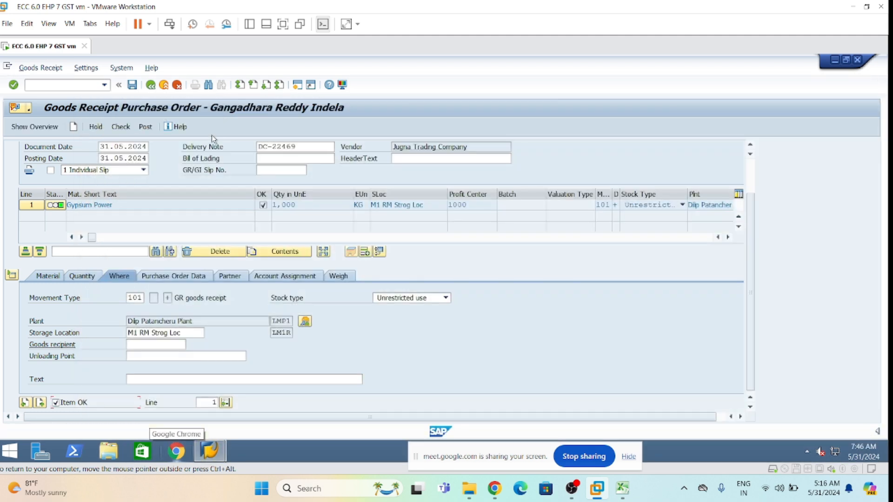
# Try to post the goods receipt for the Gypsum Power item.
pyautogui.moveTo(209, 450)
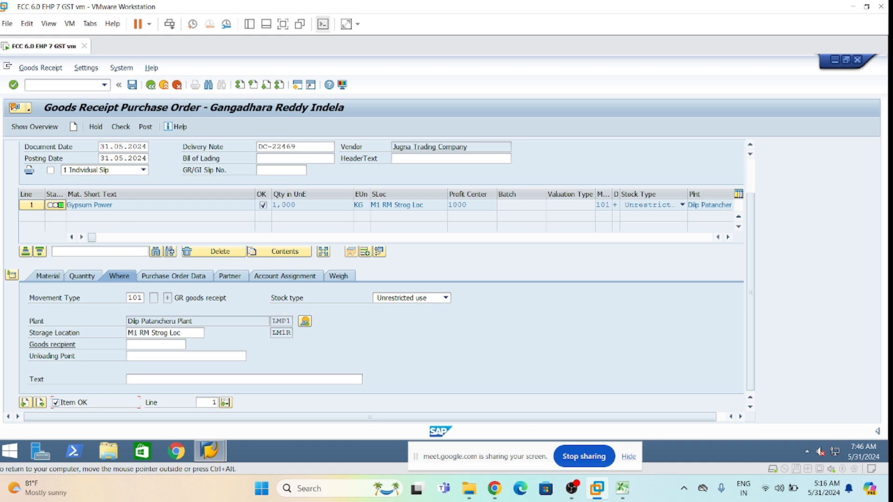
pyautogui.click(145, 127)
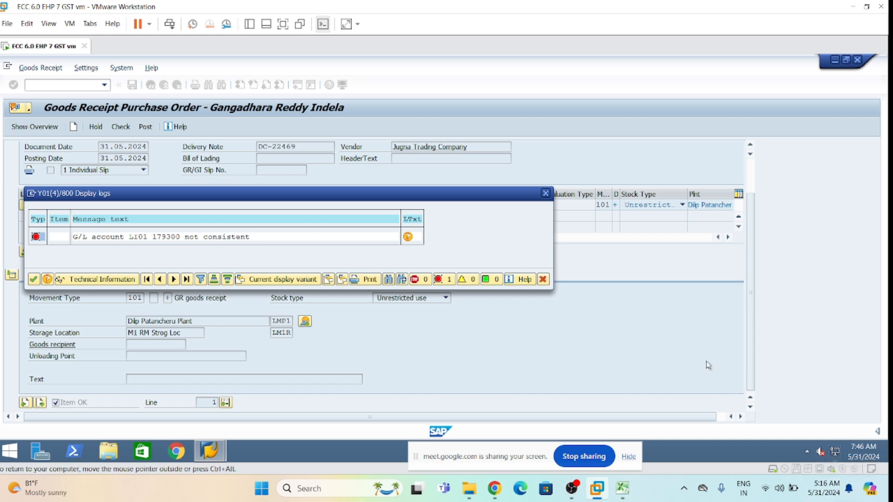
pyautogui.click(778, 489)
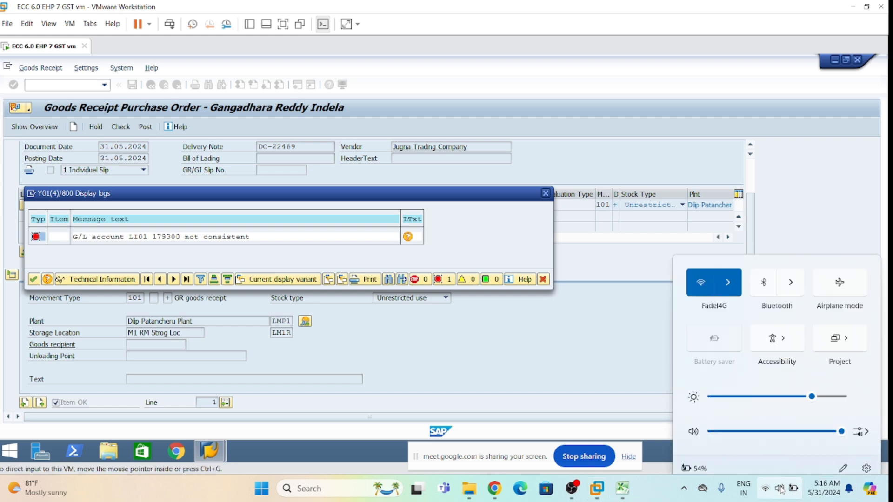
pyautogui.moveTo(841, 416)
pyautogui.mouseDown()
pyautogui.moveTo(713, 415)
pyautogui.moveTo(842, 416)
pyautogui.mouseUp()
pyautogui.click(571, 488)
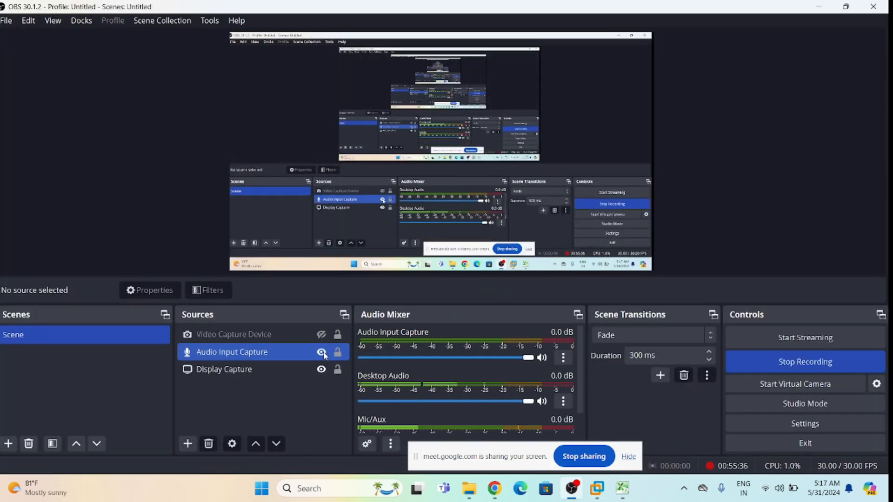
pyautogui.click(596, 489)
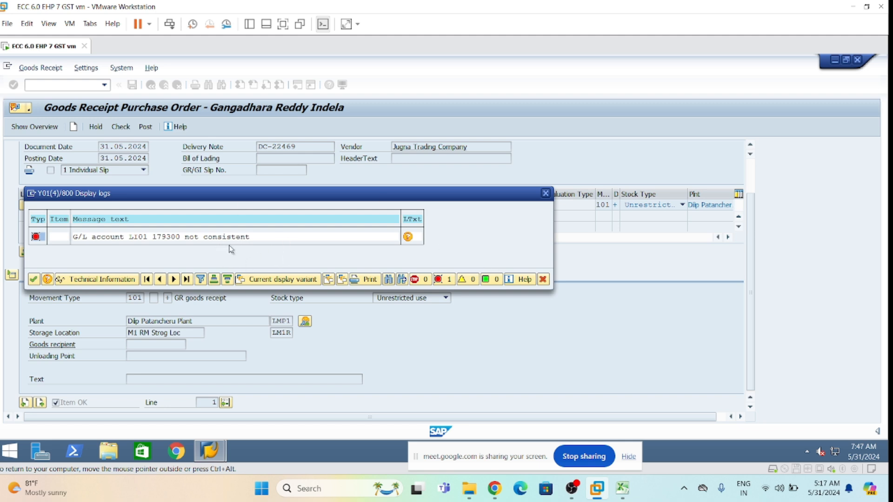
# Read the long text of the log message on G/L account 179300, then close the text and the log.
pyautogui.click(408, 237)
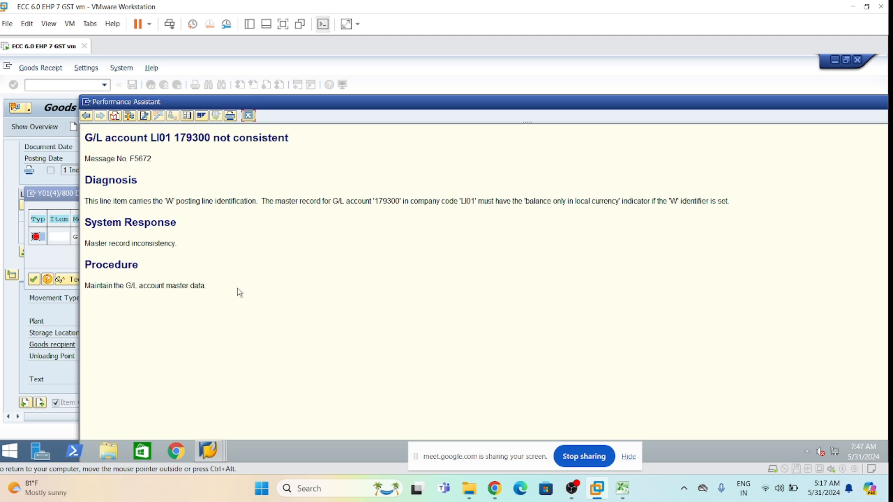
pyautogui.moveTo(281, 102); pyautogui.dragTo(237, 71)
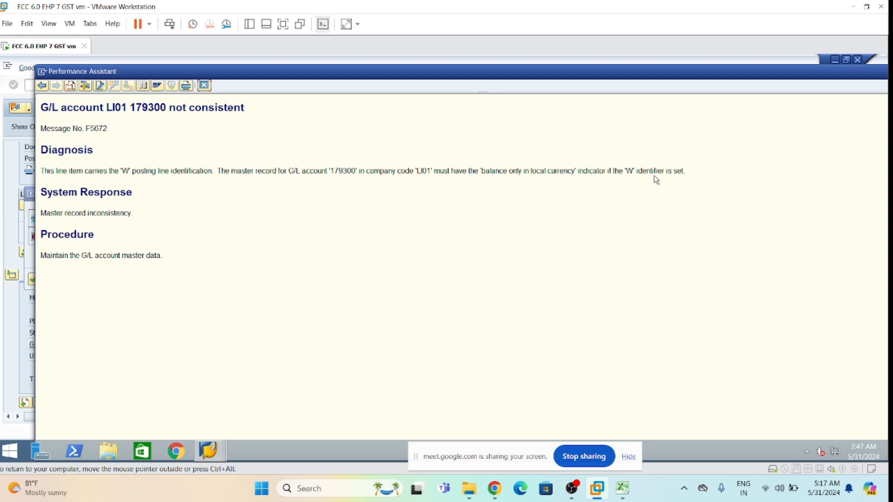
pyautogui.click(203, 85)
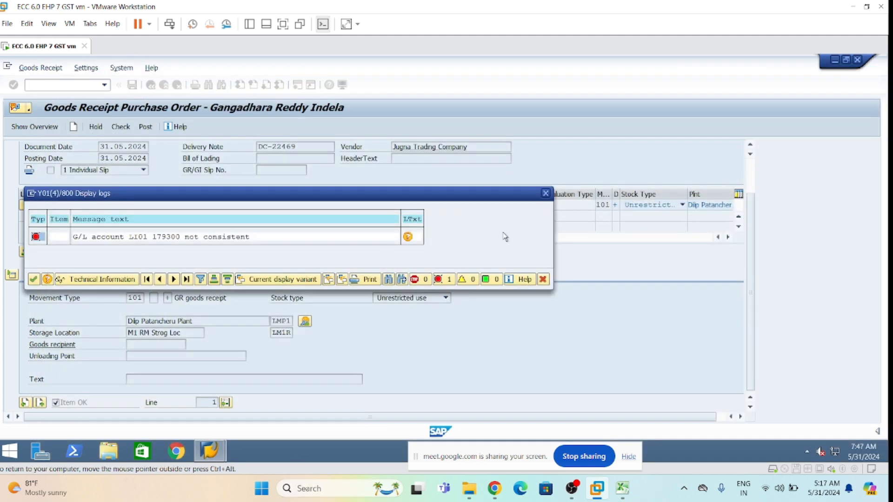
pyautogui.click(545, 193)
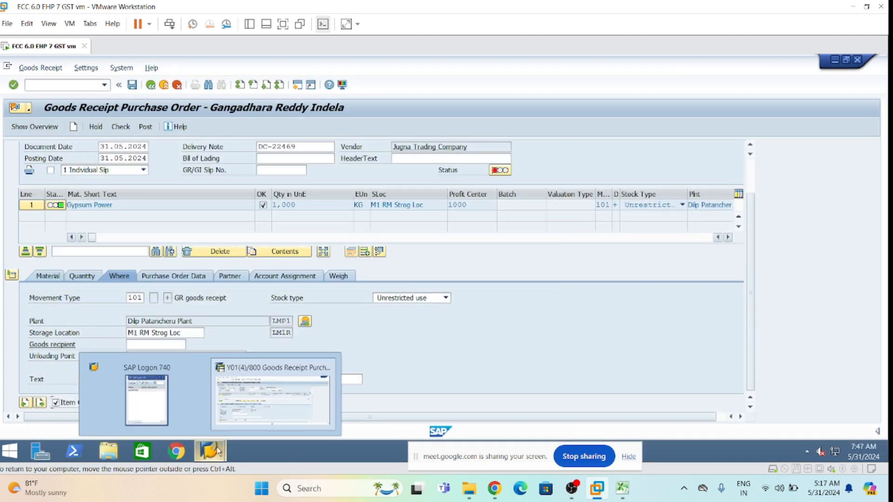
# Open a new session, run transaction fs00 and display G/L account 179300 in company code LI01.
pyautogui.click(122, 68)
pyautogui.click(145, 82)
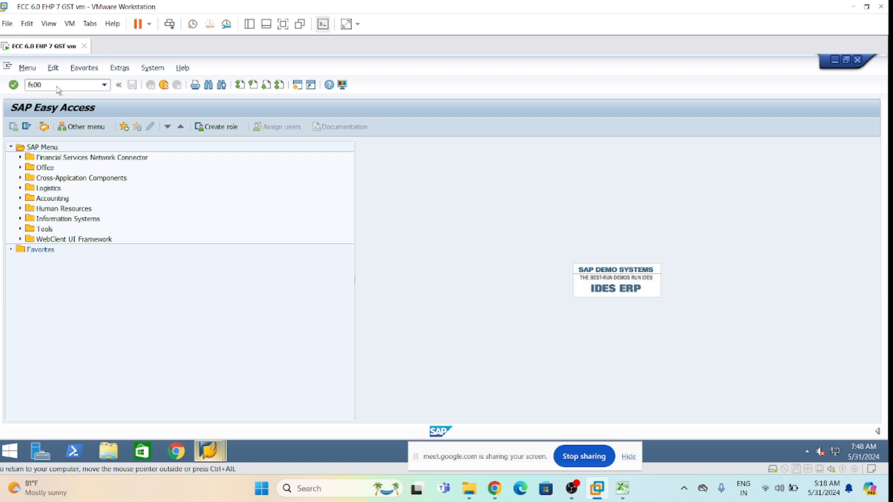
pyautogui.press('Return')
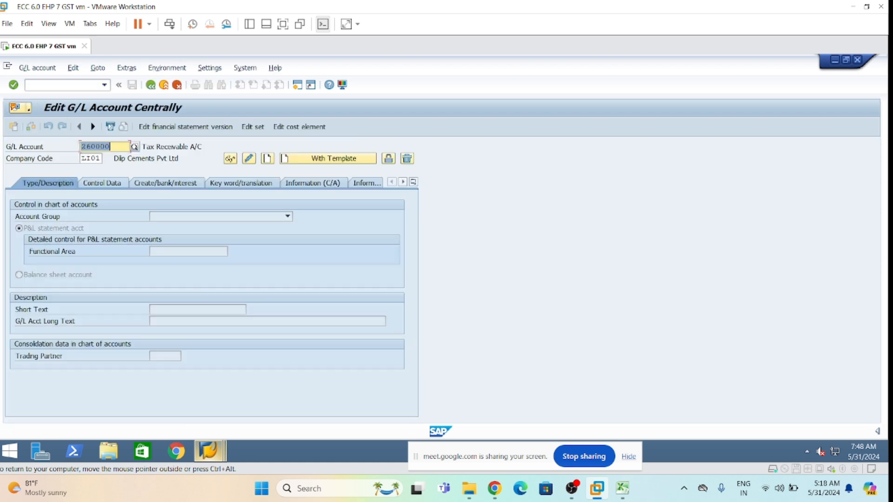
pyautogui.write('179300')
pyautogui.press('Return')
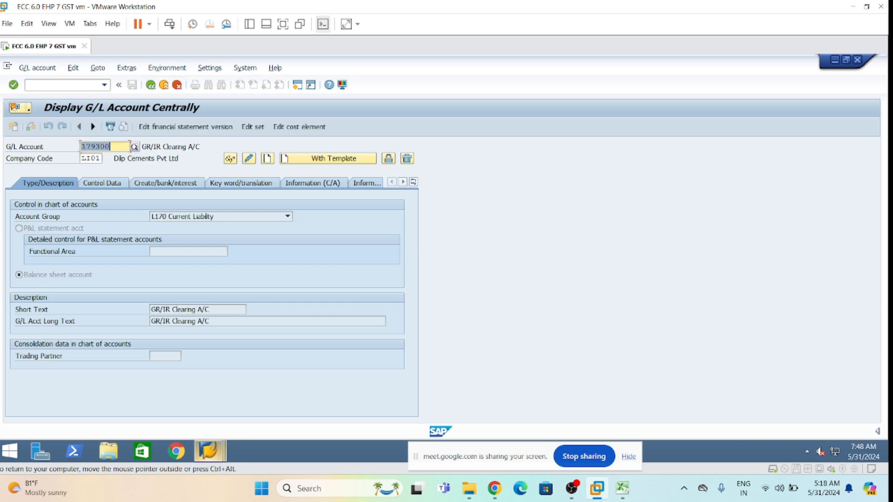
# Enable Only balances in local crcy in the control data of the GR/IR Clearing A/C and save the account.
pyautogui.click(99, 183)
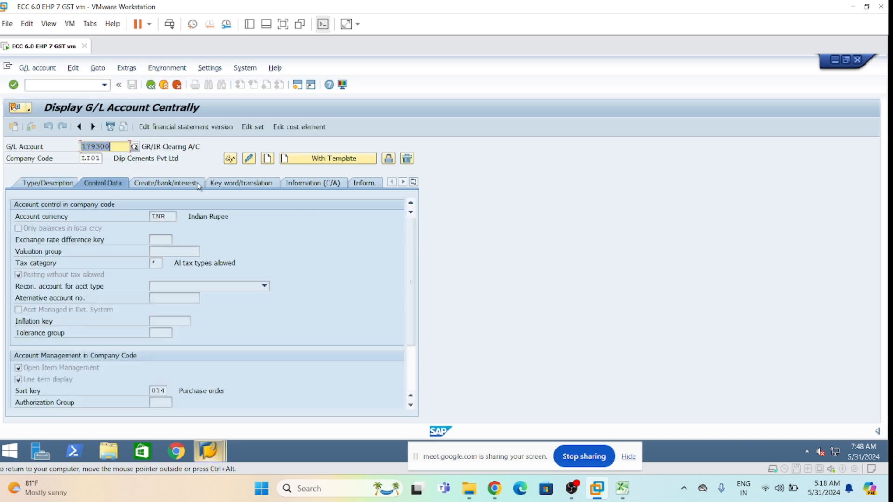
pyautogui.click(253, 161)
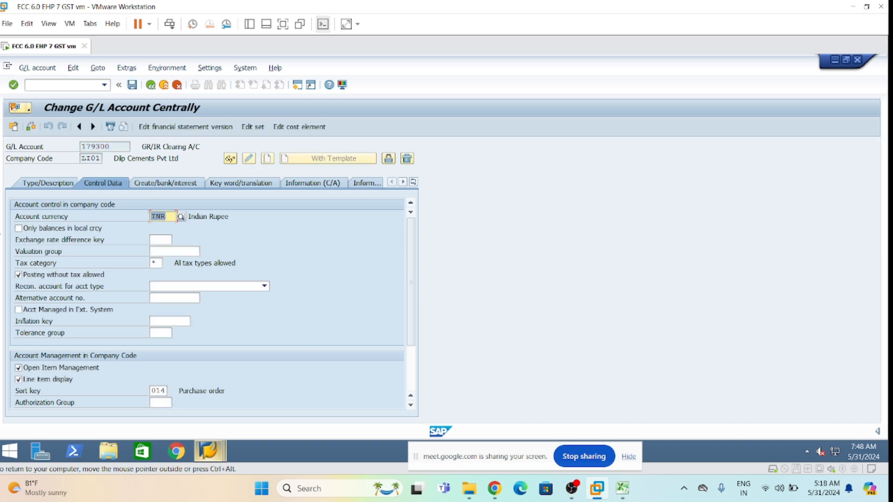
pyautogui.click(19, 228)
pyautogui.click(132, 85)
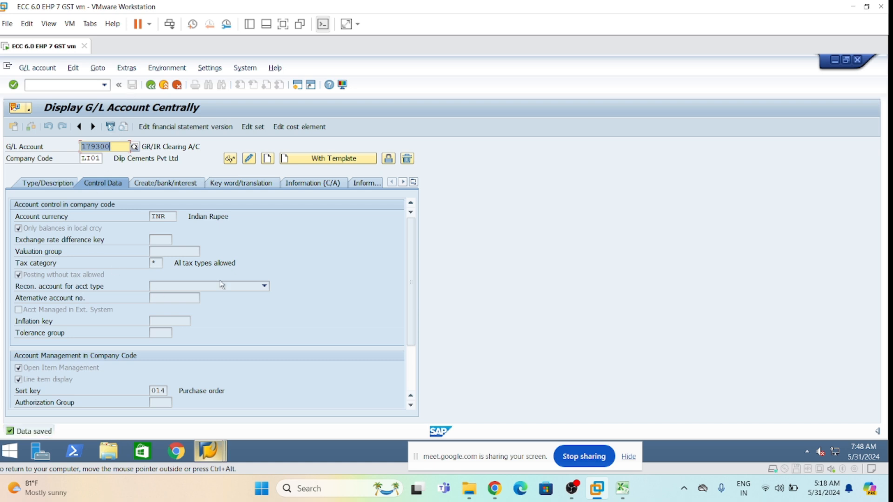
# Return to the goods receipt session, check the document again and post it.
pyautogui.hotkey('alt', 'Tab')
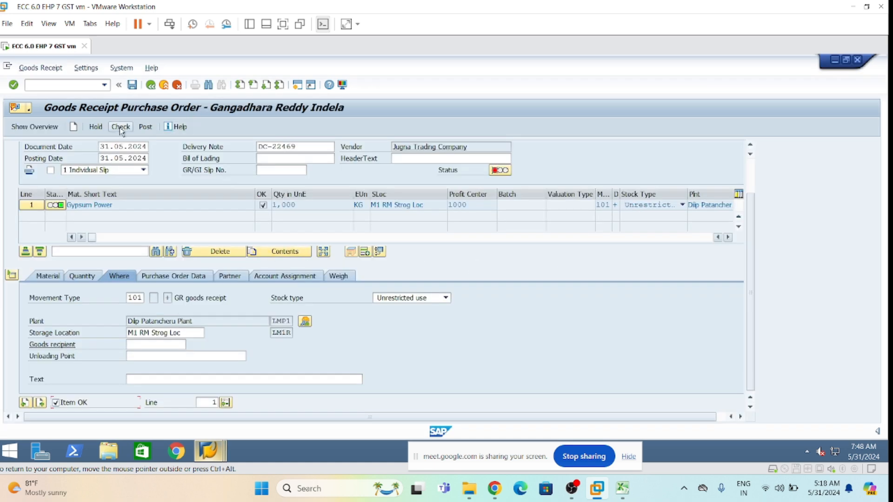
pyautogui.click(119, 127)
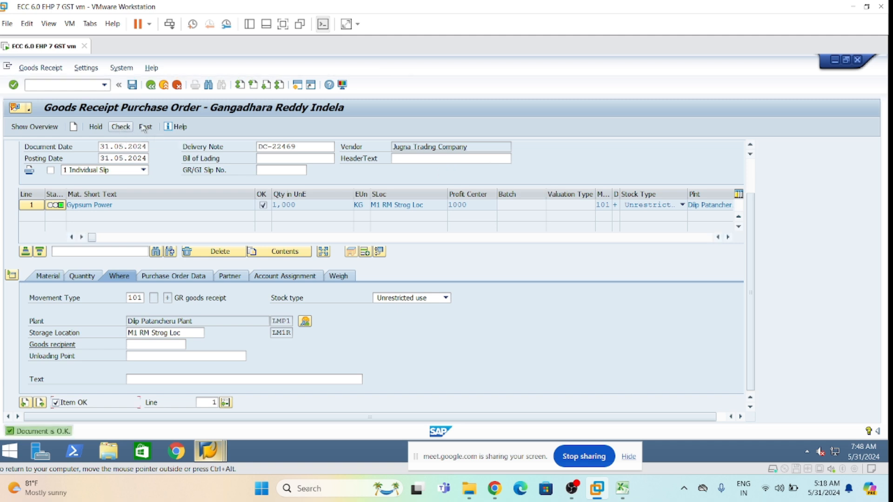
pyautogui.click(145, 127)
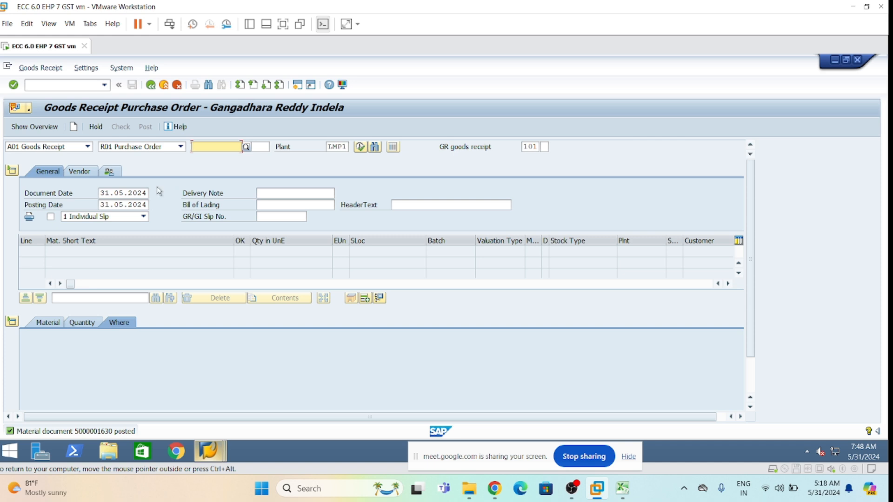
# Review the GR/IR clearing account's local currency balance setting, then return to the goods receipt session.
pyautogui.hotkey('alt', 'Tab')
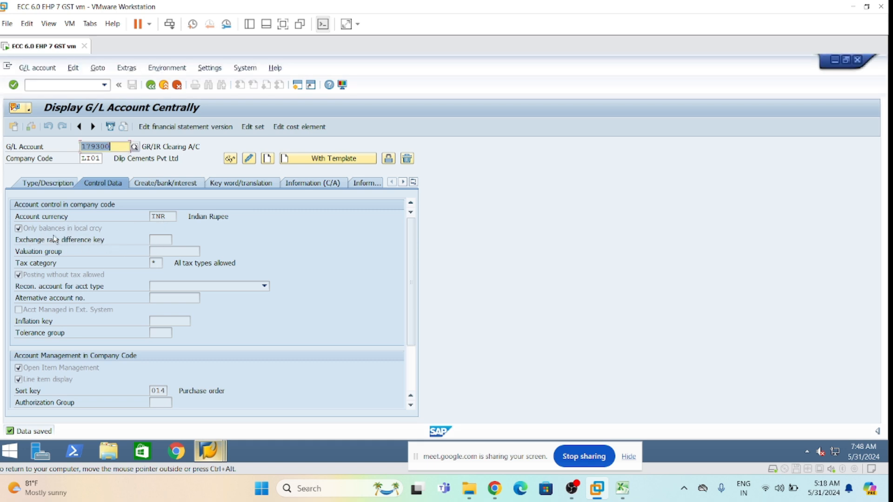
pyautogui.moveTo(210, 449)
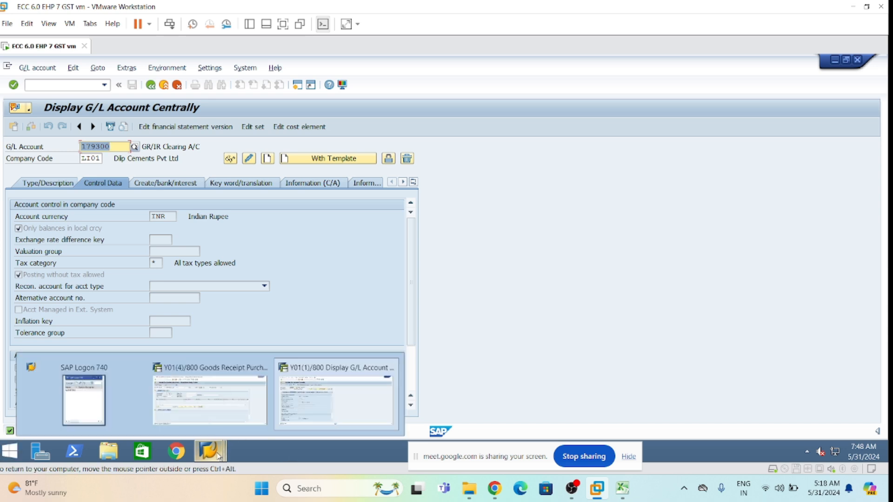
pyautogui.click(260, 404)
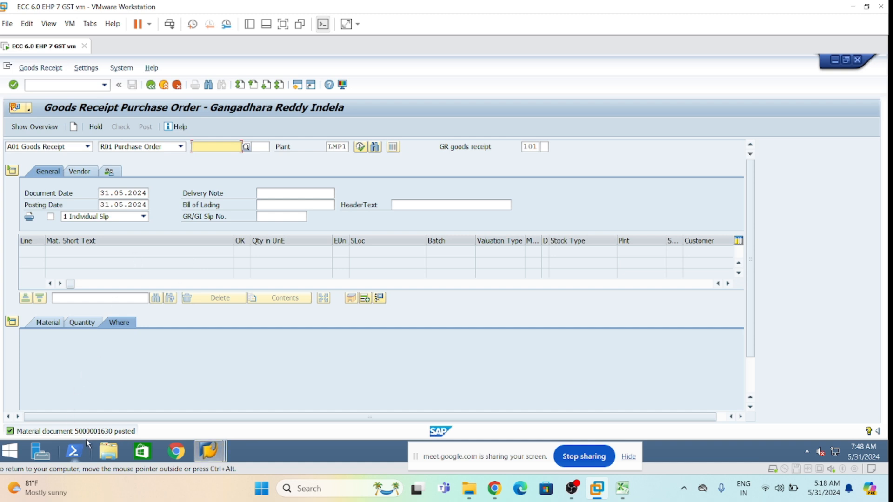
# Switch the transaction to A04 Display with R02 Material Document and display the goods receipt's posted material document for 2024.
pyautogui.click(87, 147)
pyautogui.click(199, 171)
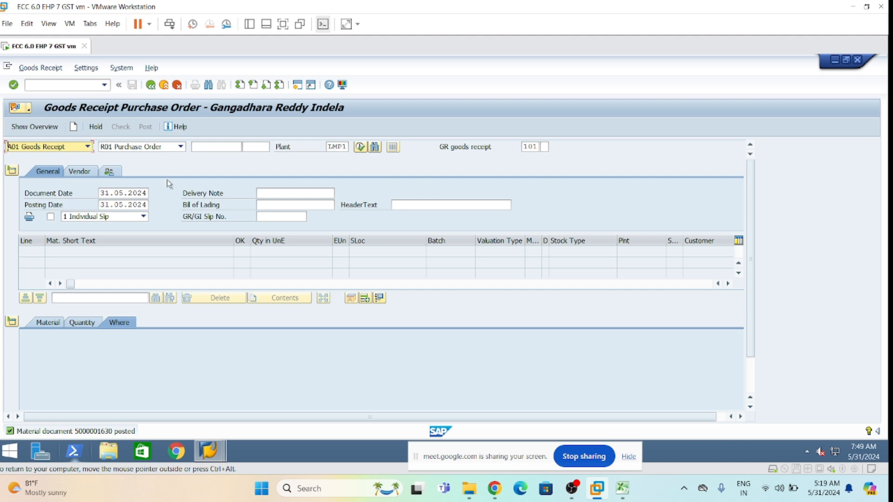
pyautogui.click(89, 148)
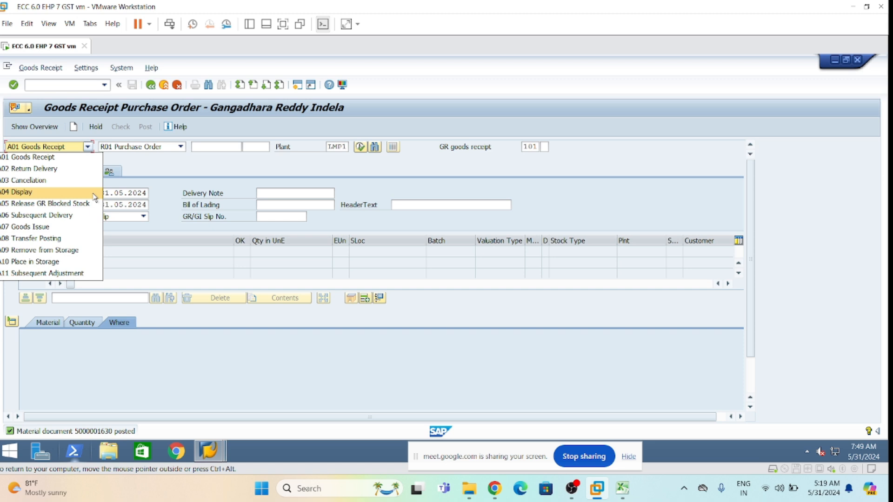
pyautogui.click(95, 192)
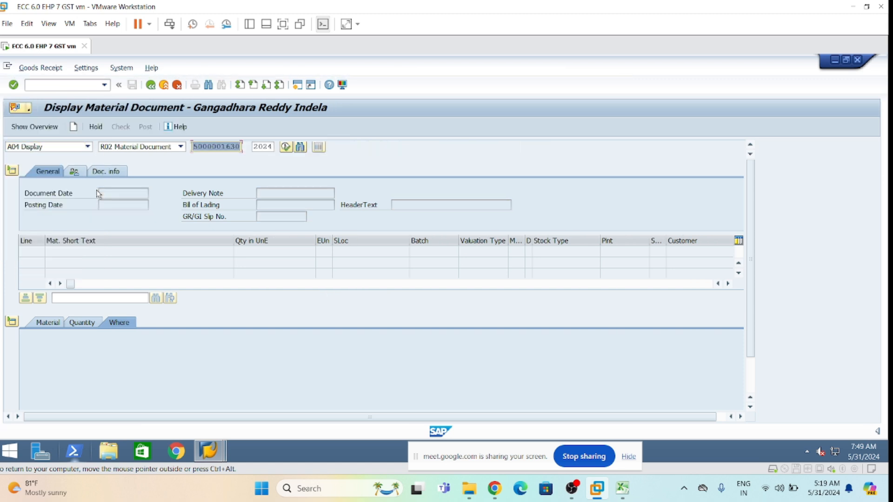
pyautogui.click(233, 147)
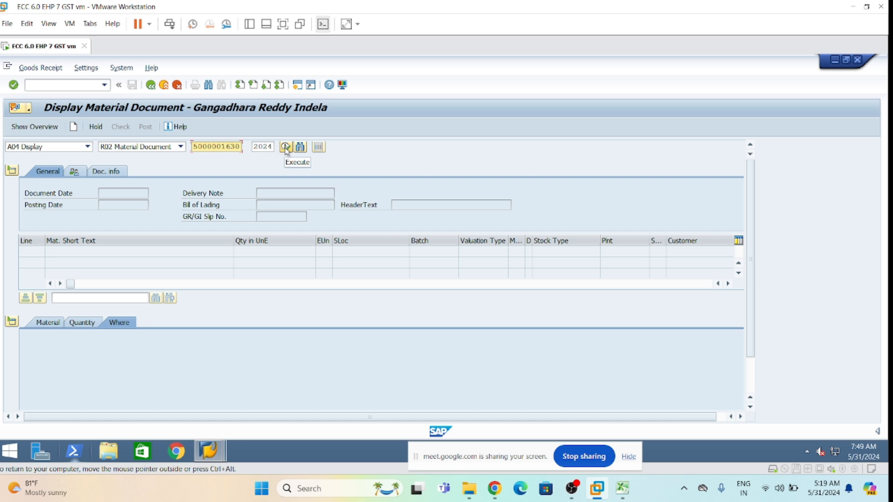
pyautogui.click(285, 148)
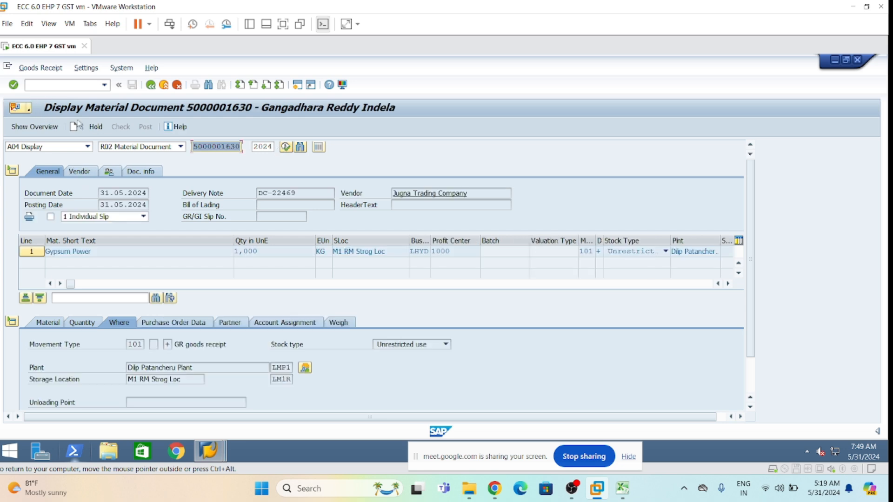
# Leave and reopen MIGO, then display the posted material document with its document information.
pyautogui.click(150, 85)
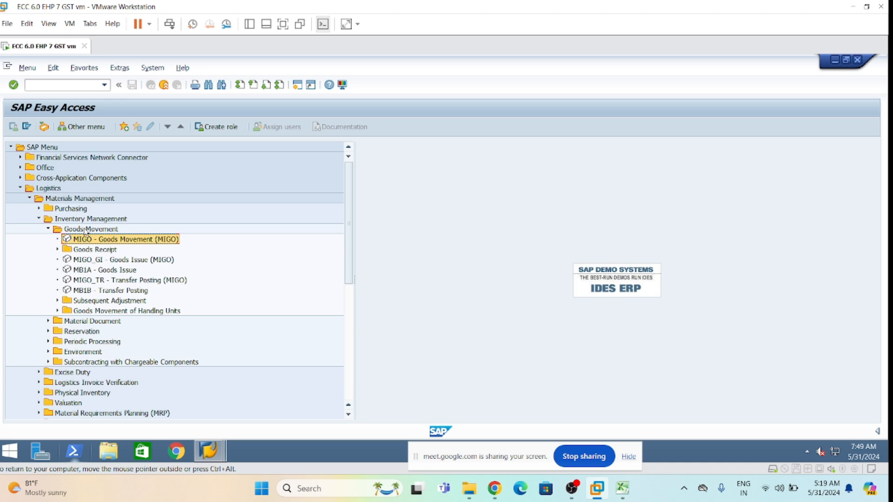
pyautogui.doubleClick(93, 240)
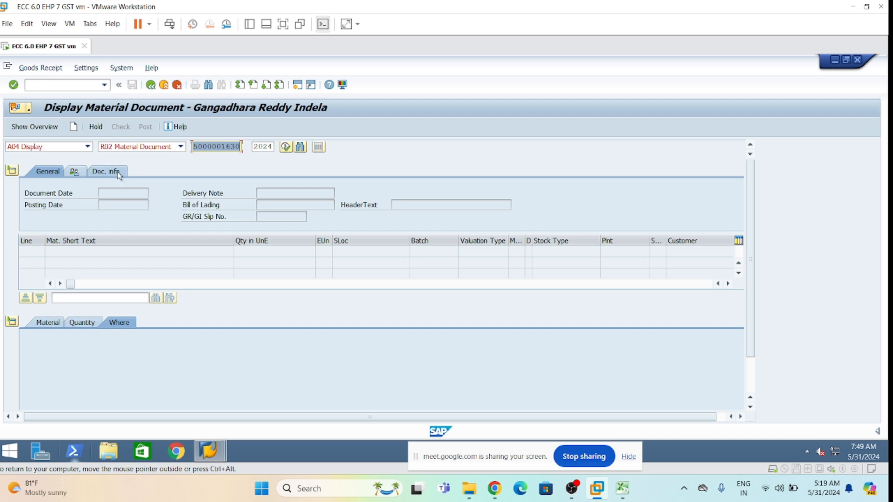
pyautogui.click(119, 174)
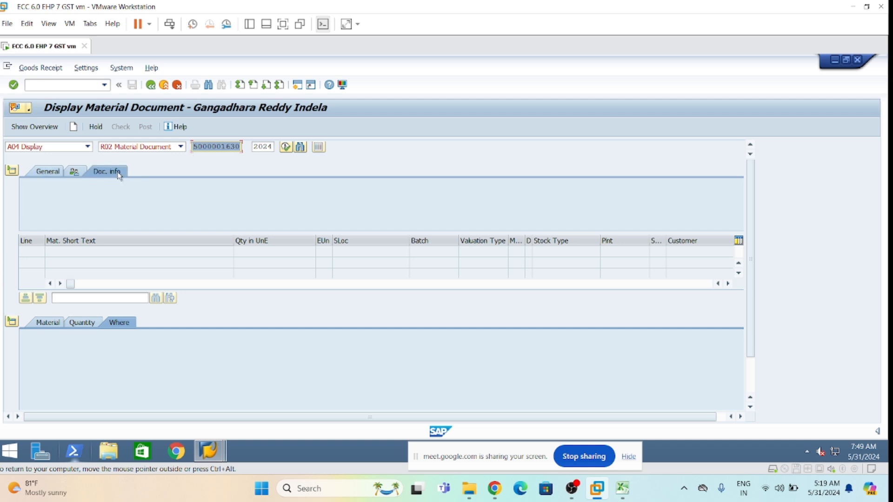
pyautogui.click(285, 147)
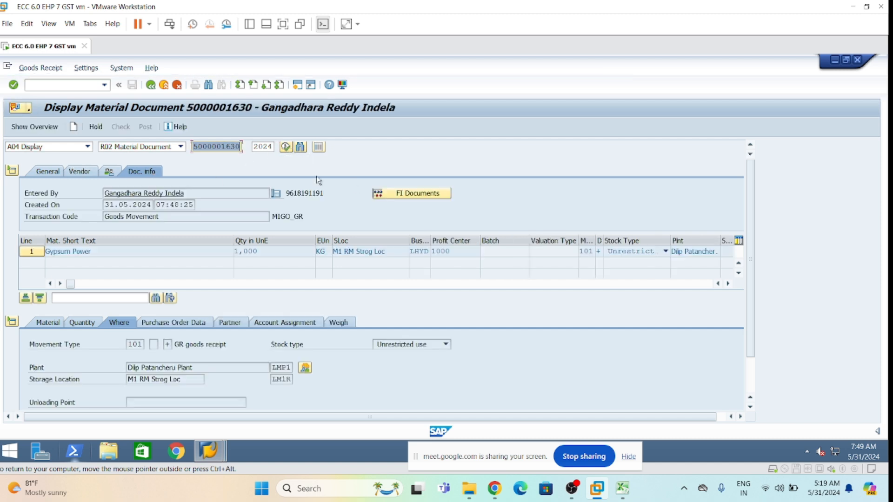
# Open the material document's FI document and examine its Inventry Raw Mat Dom and GR/IR Clearing A/C line items.
pyautogui.click(425, 198)
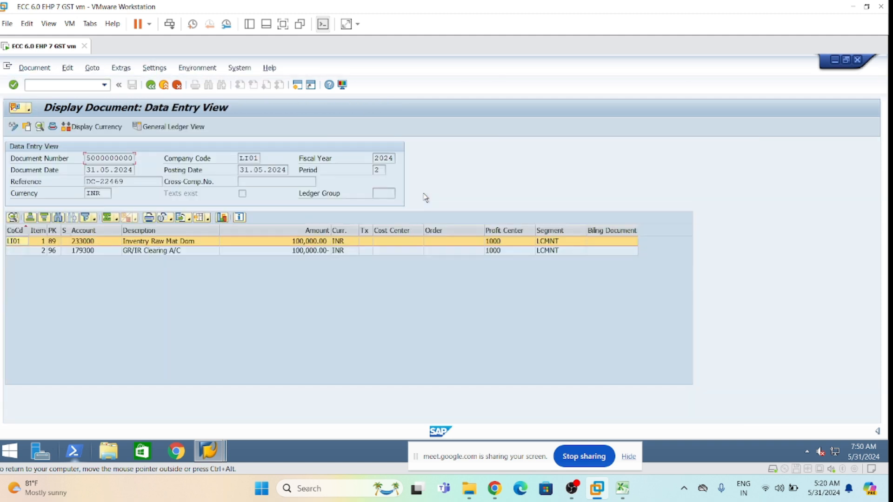
pyautogui.click(180, 249)
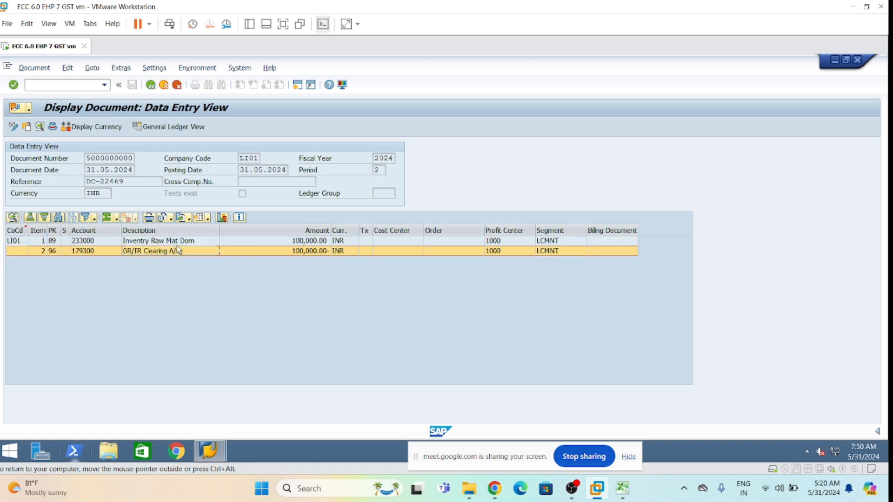
pyautogui.click(311, 254)
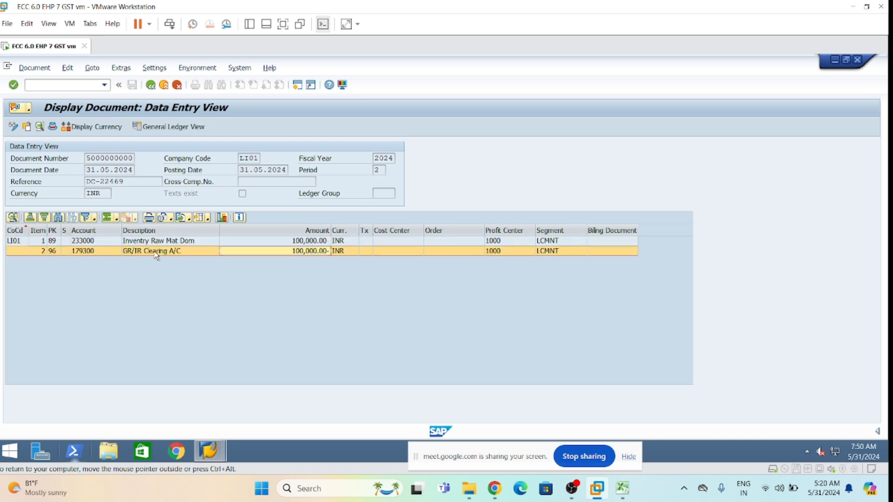
pyautogui.click(165, 242)
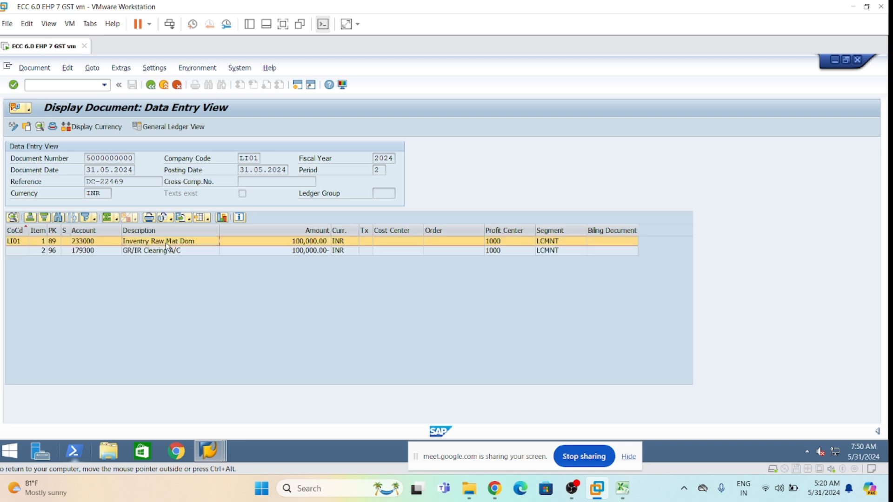
pyautogui.click(292, 252)
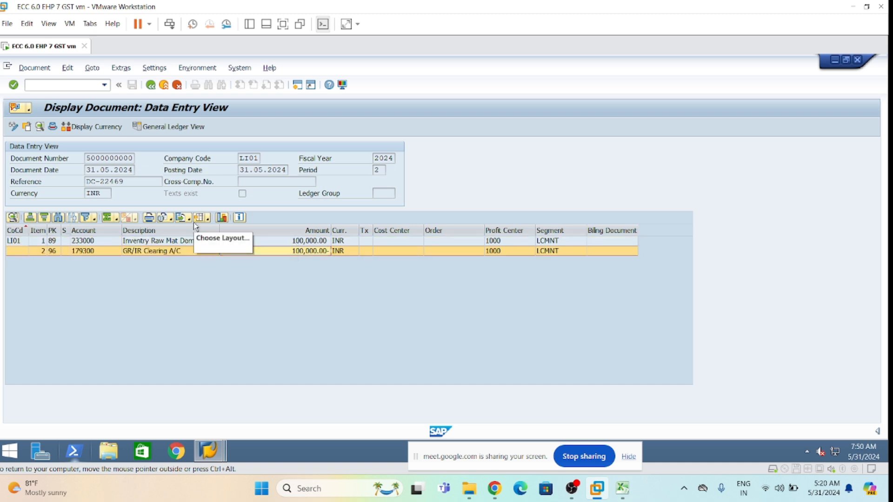
# Display the accounting document's General Ledger View for ledger X1, the non-leading IFRS ledger.
pyautogui.click(166, 126)
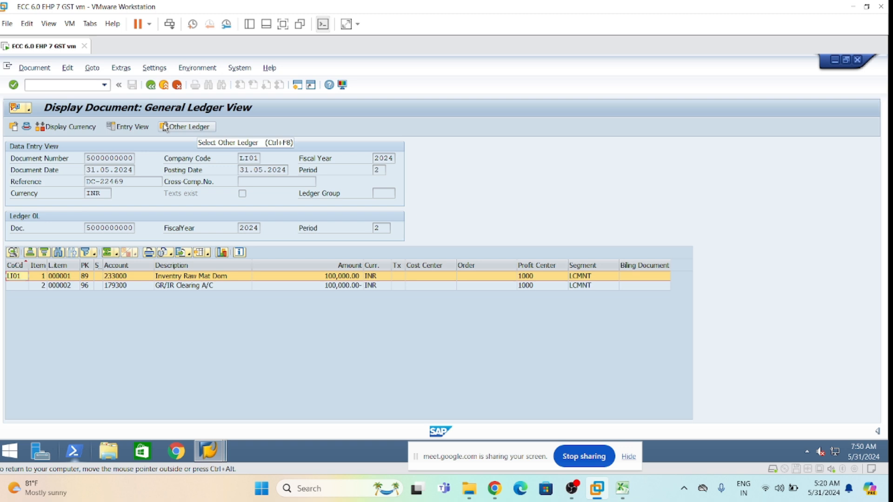
pyautogui.click(188, 127)
pyautogui.moveTo(352, 267); pyautogui.dragTo(669, 78)
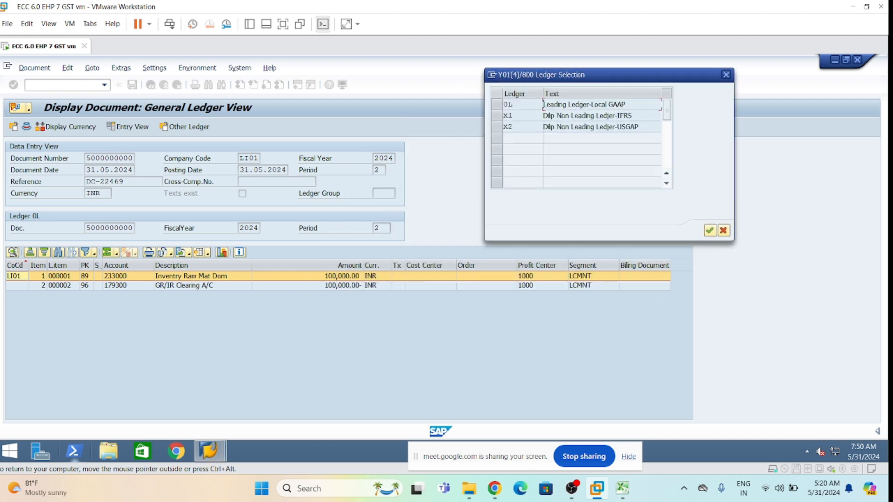
pyautogui.click(504, 117)
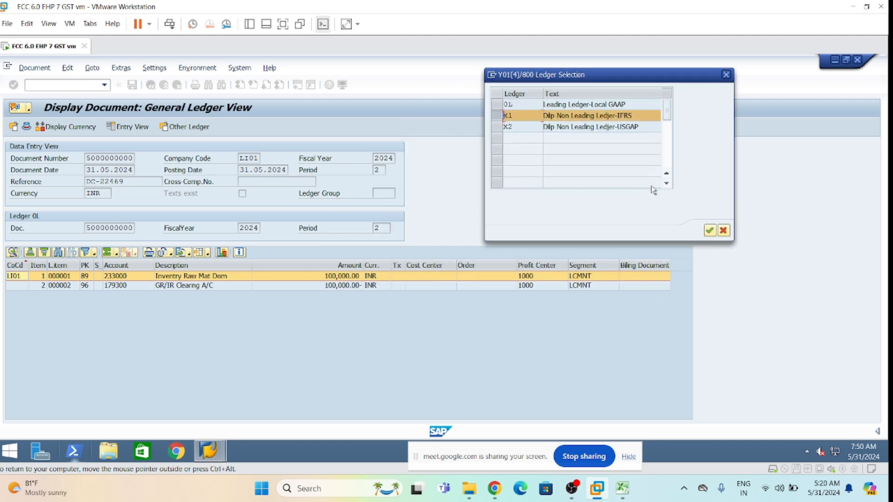
pyautogui.click(713, 234)
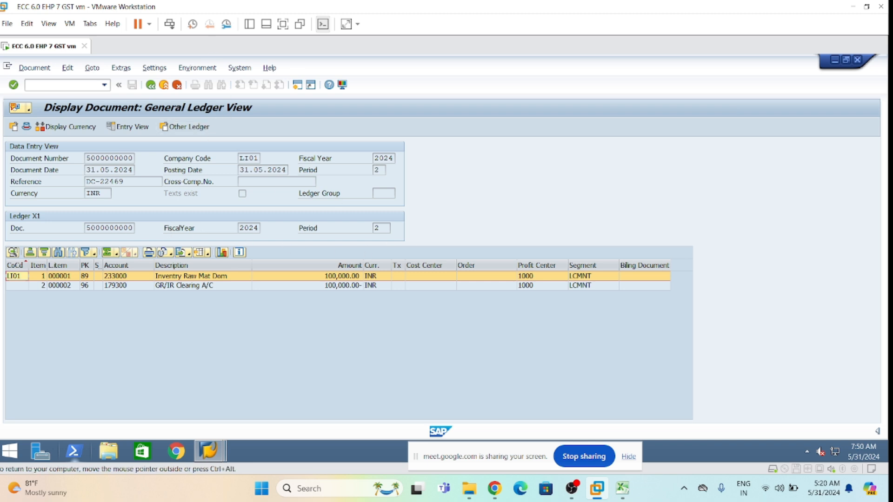
# Switch the General Ledger View to ledger X2, the non-leading USGAP ledger, and examine its period and document number.
pyautogui.click(194, 126)
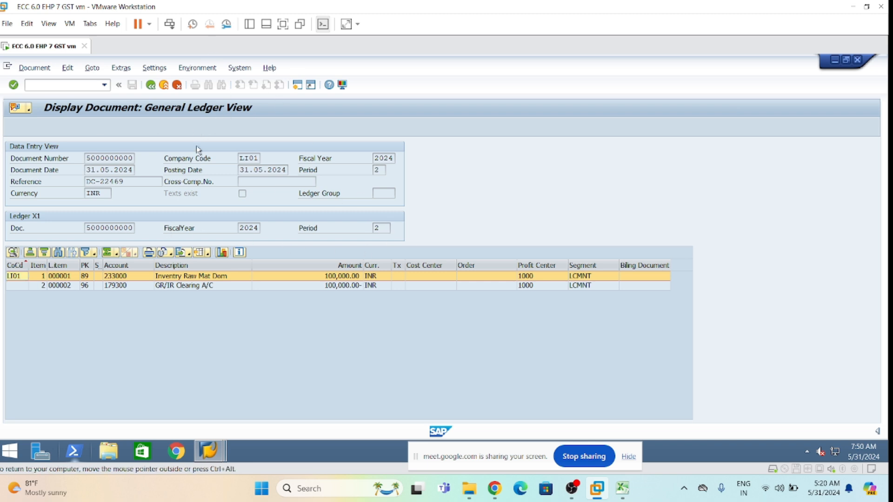
pyautogui.click(185, 316)
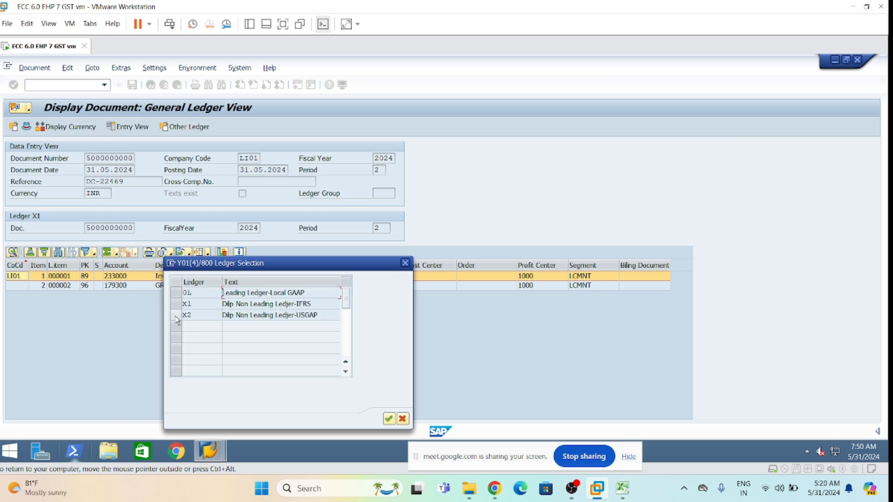
pyautogui.click(389, 418)
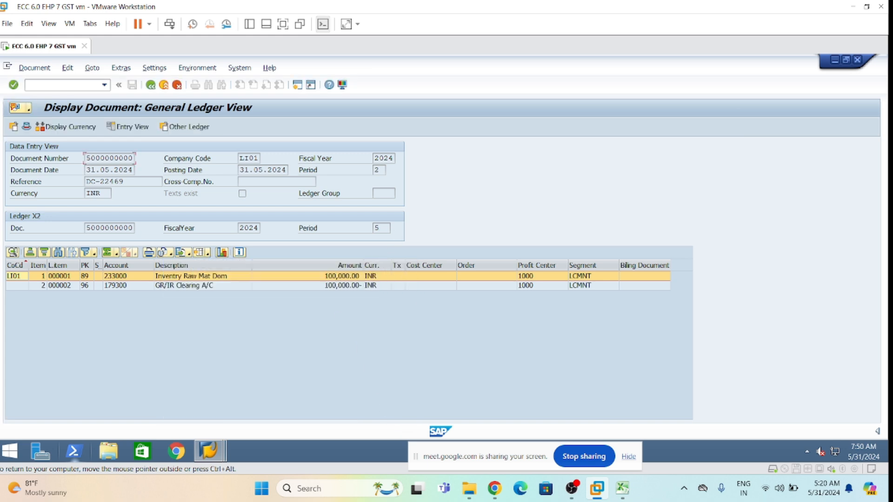
pyautogui.click(376, 228)
pyautogui.doubleClick(110, 228)
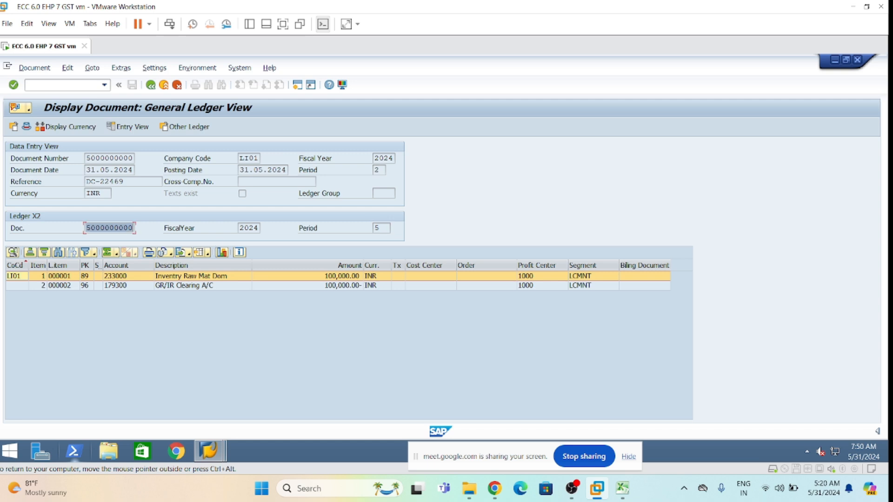
pyautogui.click(201, 307)
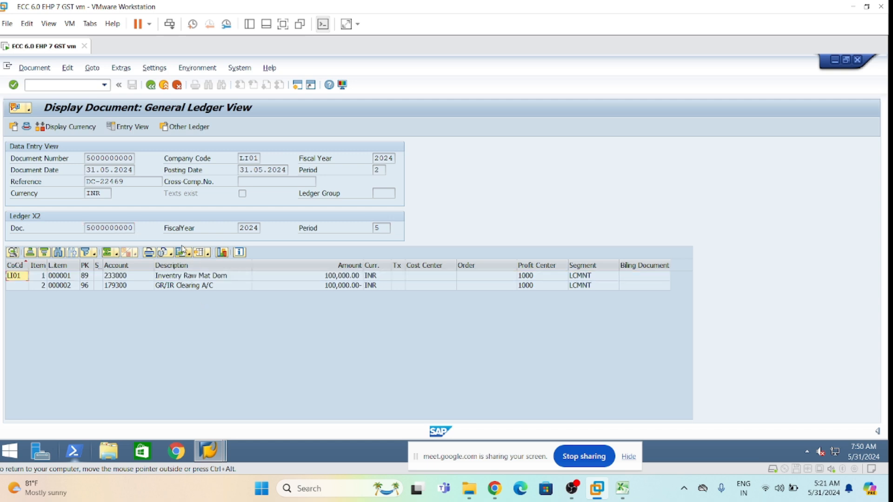
# Leave the accounting and material documents and open MIRO - Enter Invoice from Document Entry under Logistics Invoice Verification.
pyautogui.click(149, 85)
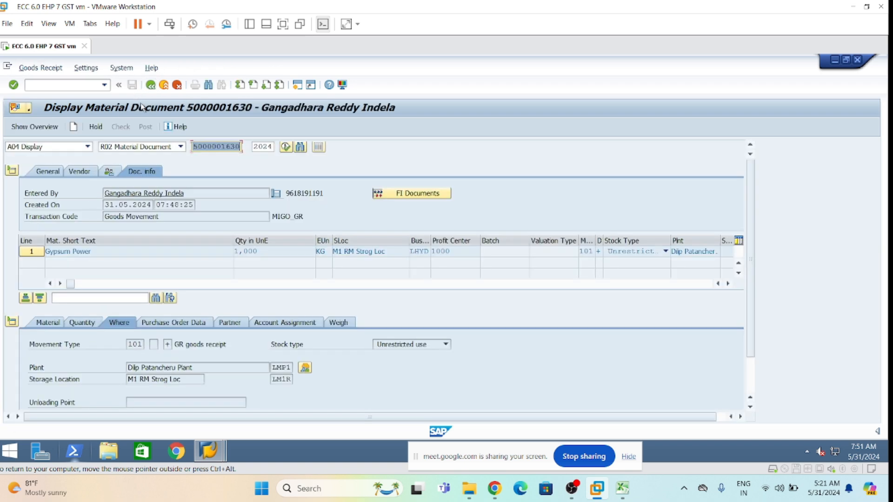
pyautogui.click(150, 85)
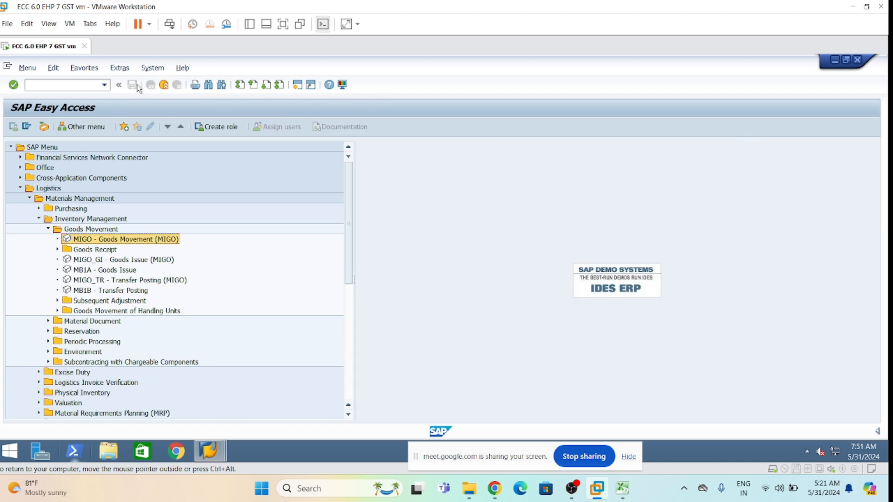
pyautogui.click(47, 229)
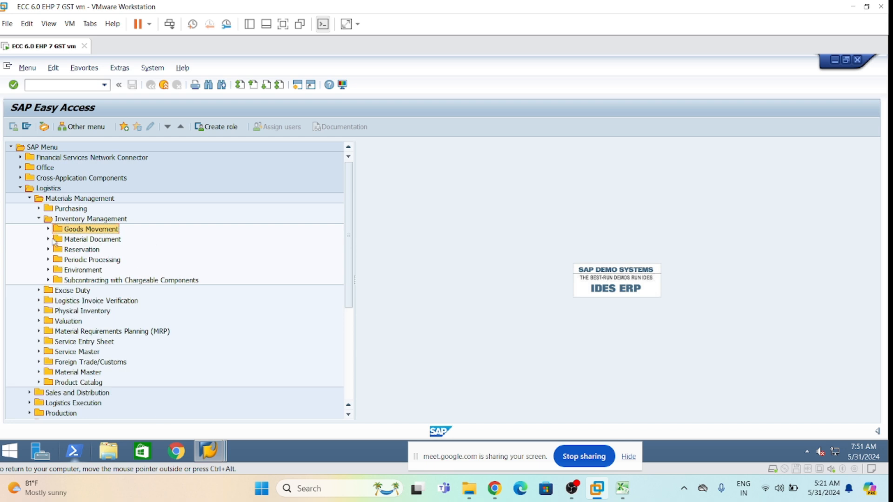
pyautogui.click(40, 220)
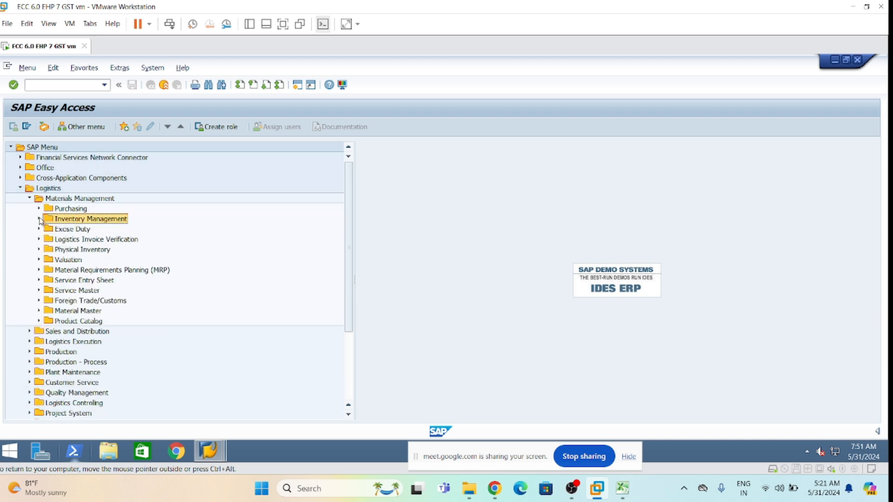
pyautogui.click(39, 240)
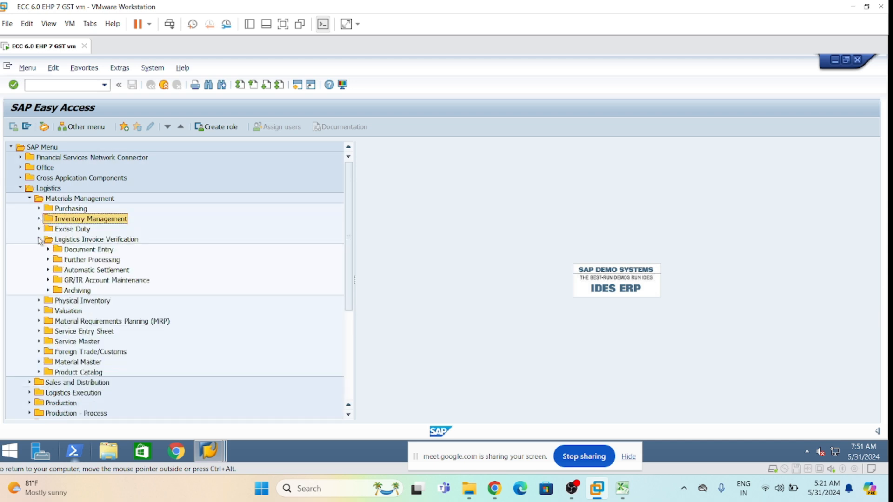
pyautogui.click(48, 251)
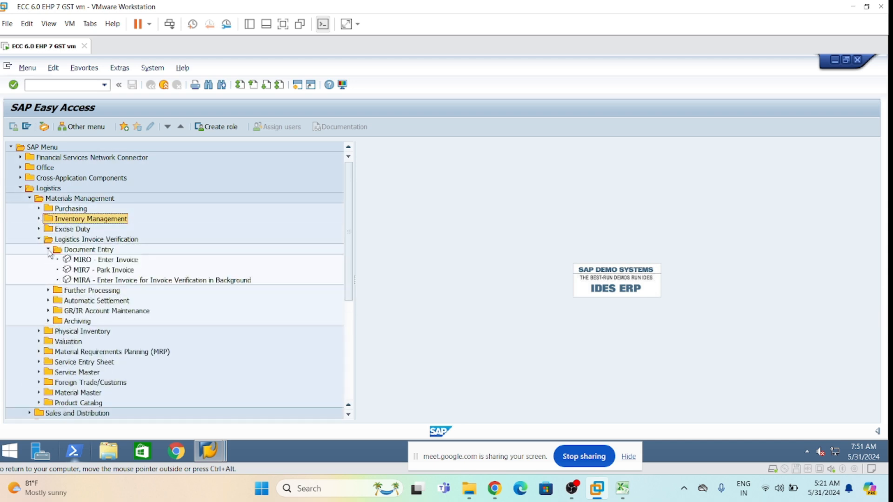
pyautogui.click(91, 260)
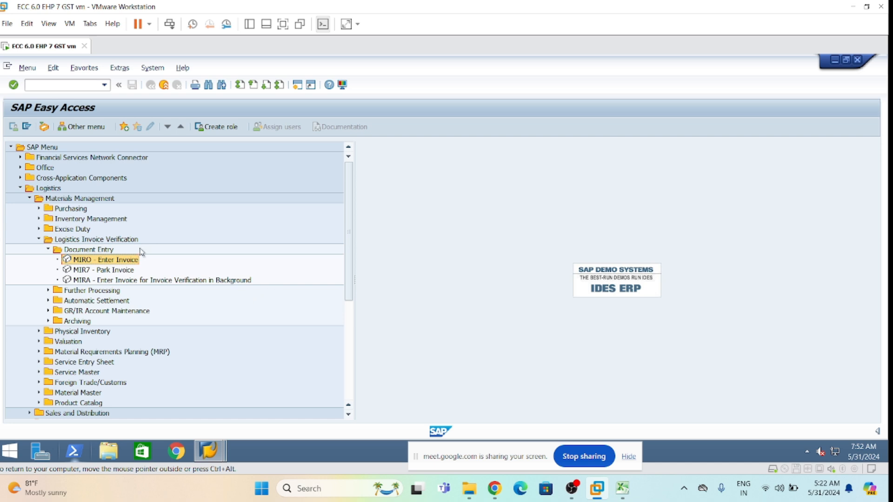
pyautogui.click(120, 271)
pyautogui.click(119, 261)
pyautogui.doubleClick(114, 263)
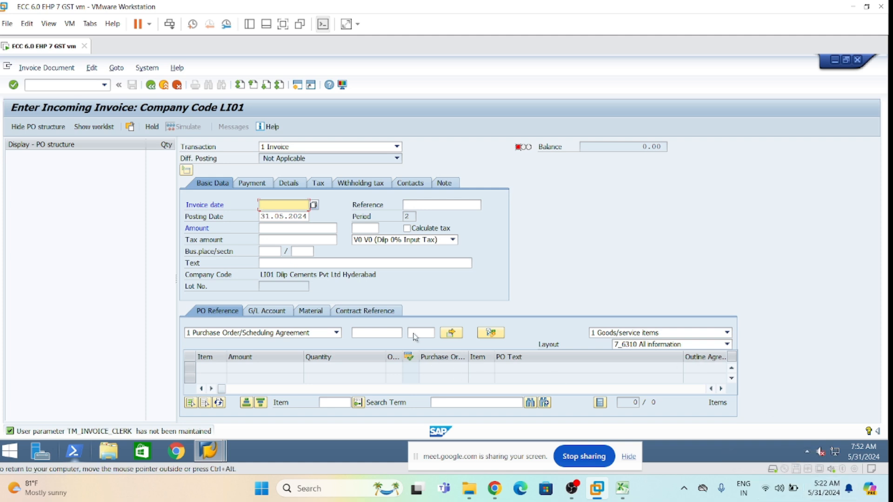
# Enter the copied purchase order number as the incoming invoice's Purchase Order/Scheduling Agreement reference.
pyautogui.click(353, 332)
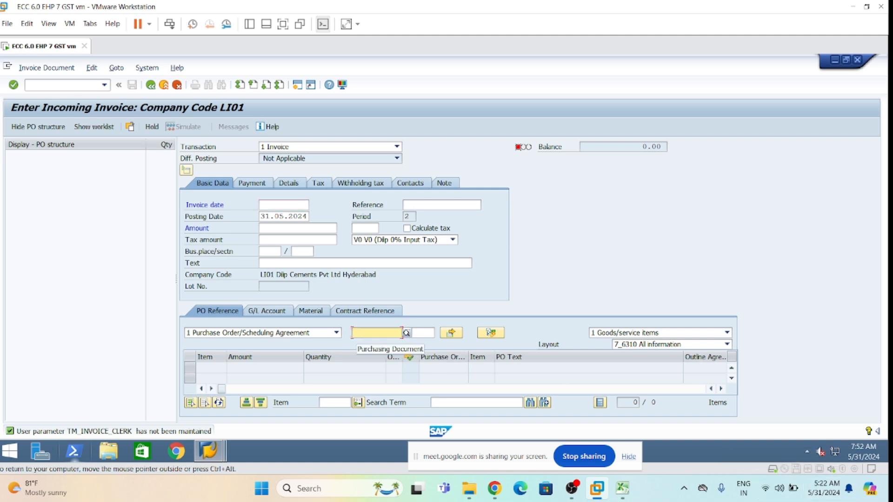
pyautogui.hotkey('ctrl', 'v')
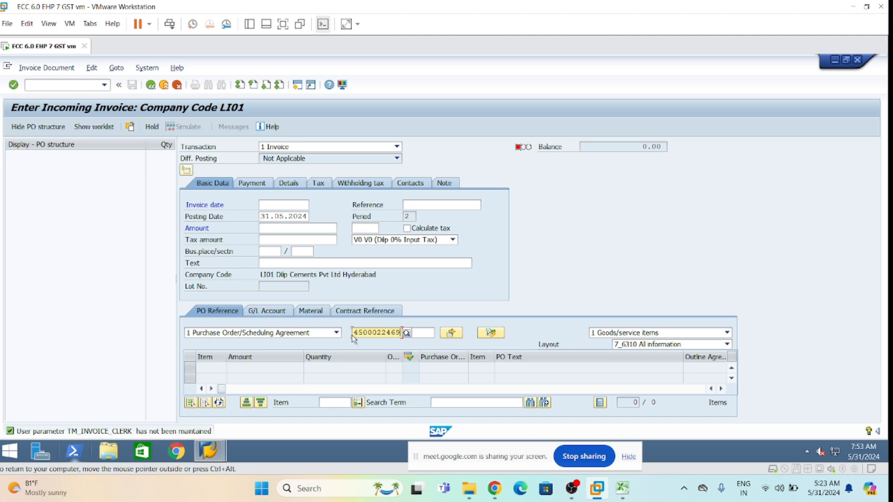
pyautogui.moveTo(353, 333); pyautogui.dragTo(400, 333)
pyautogui.click(421, 333)
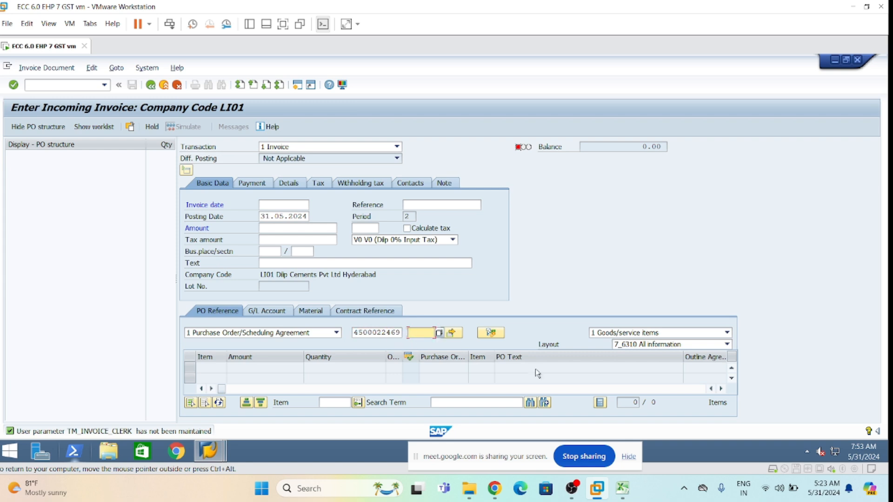
pyautogui.press('Return')
pyautogui.press('Return')
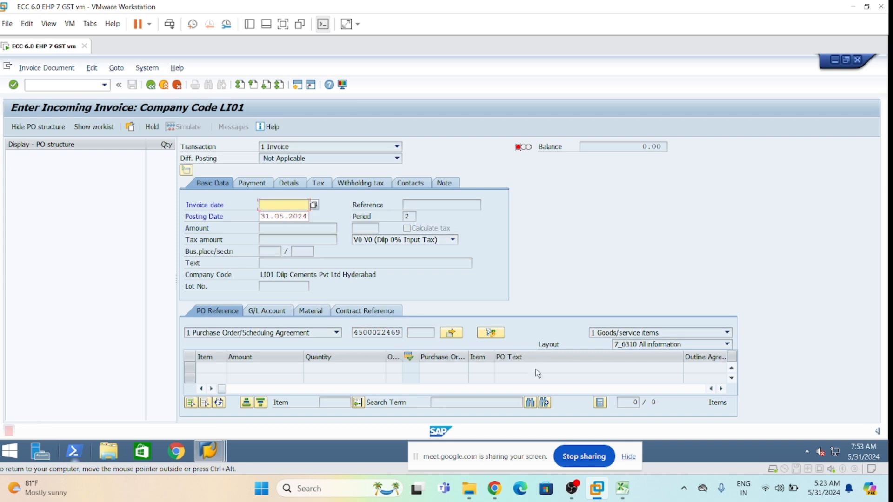
# Set the invoice date to 31.05.2024 and the reference to MIRO-01, and load the purchase order item.
pyautogui.press('Down')
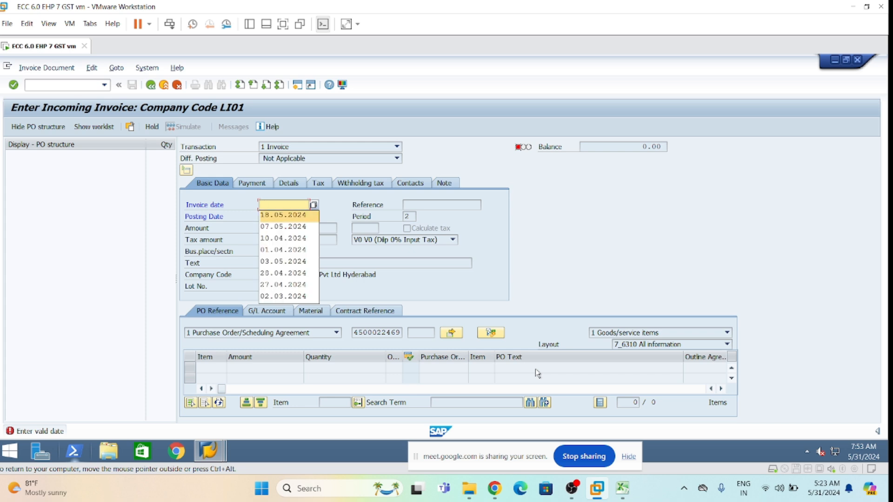
pyautogui.click(407, 205)
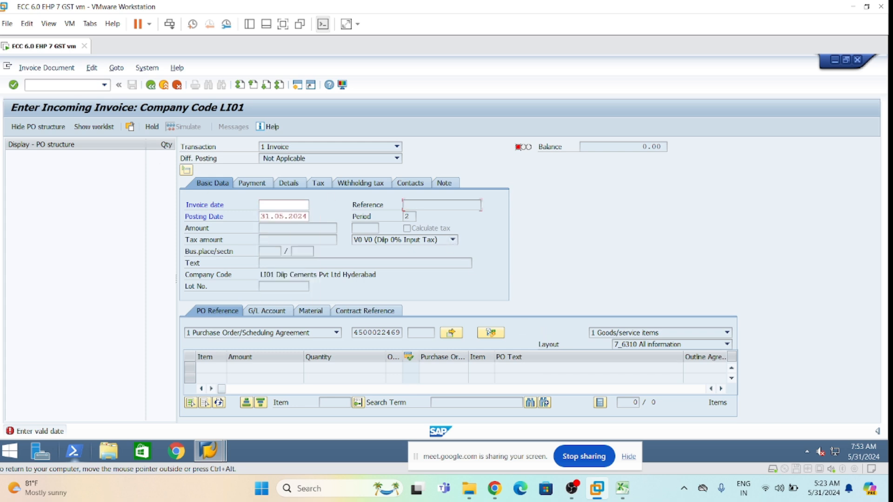
pyautogui.press('Tab')
pyautogui.hotkey('ctrl', 'c')
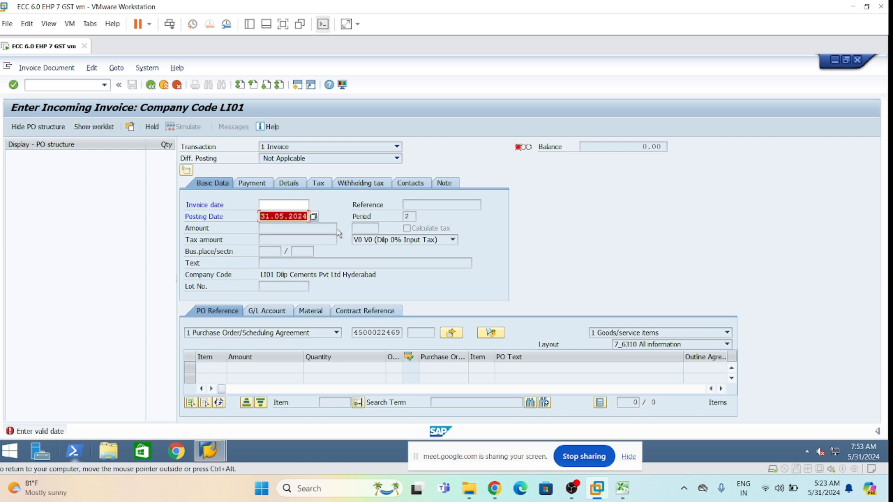
pyautogui.click(303, 217)
pyautogui.click(289, 205)
pyautogui.hotkey('ctrl', 'v')
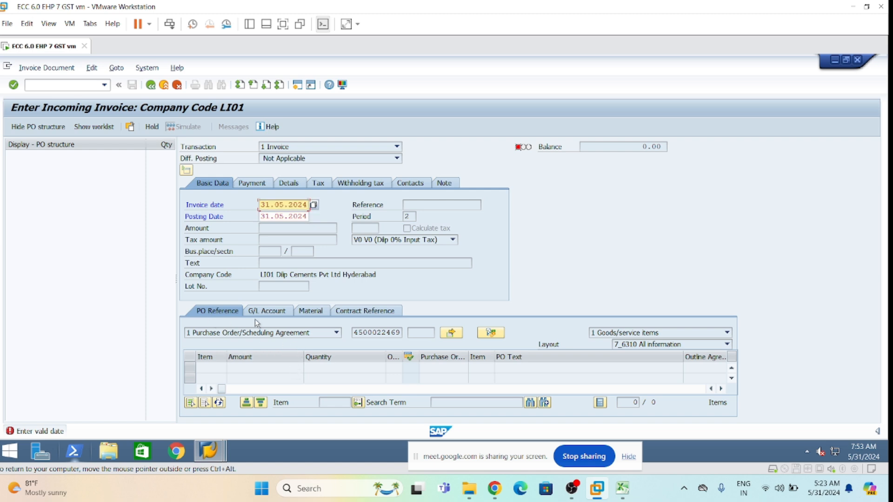
pyautogui.press('Return')
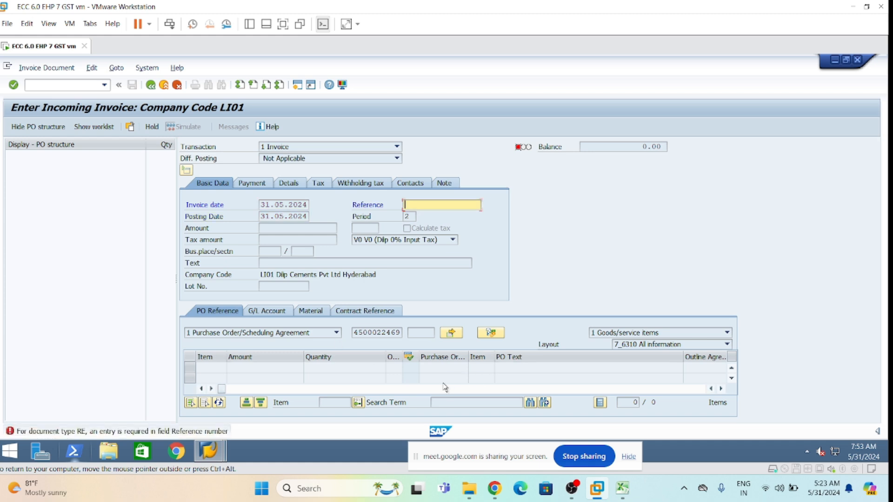
pyautogui.write('Miro-01')
pyautogui.press('Return')
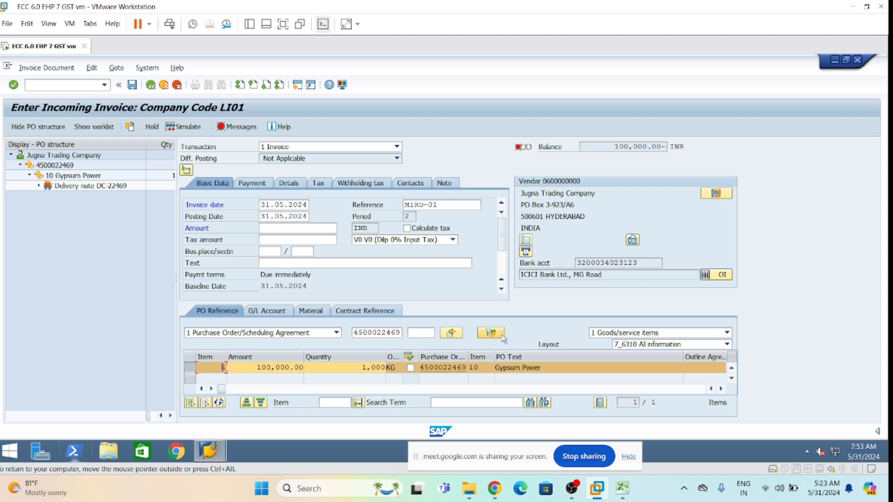
# Set the invoice amount to 100,000.00, copied from the balance, to balance the incoming invoice.
pyautogui.click(293, 240)
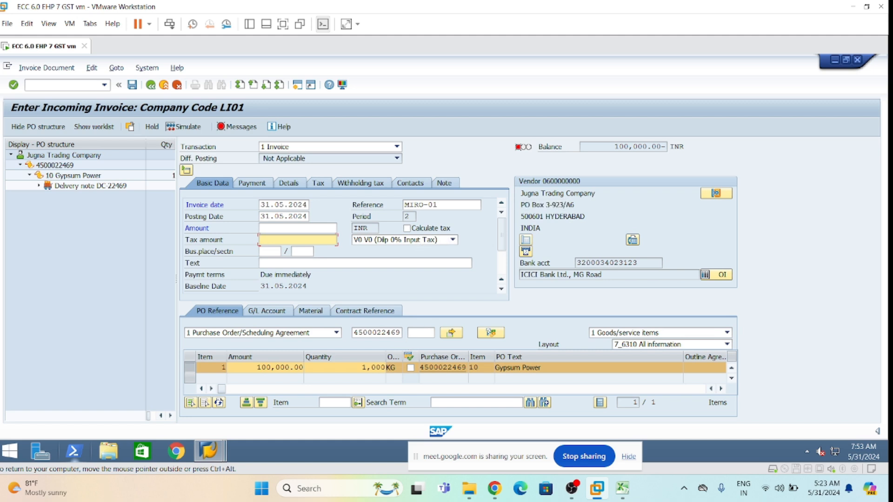
pyautogui.click(618, 148)
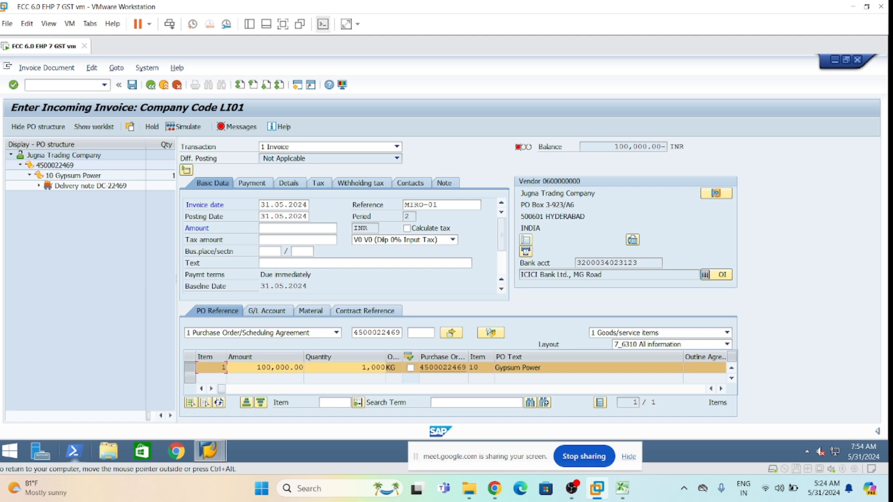
pyautogui.click(616, 147)
pyautogui.moveTo(616, 147); pyautogui.dragTo(663, 147)
pyautogui.hotkey('ctrl', 'c')
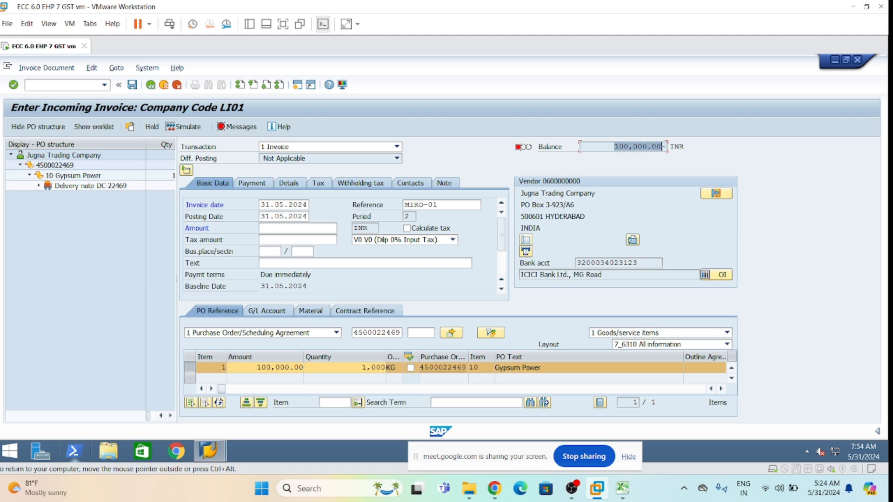
pyautogui.click(654, 146)
pyautogui.click(295, 228)
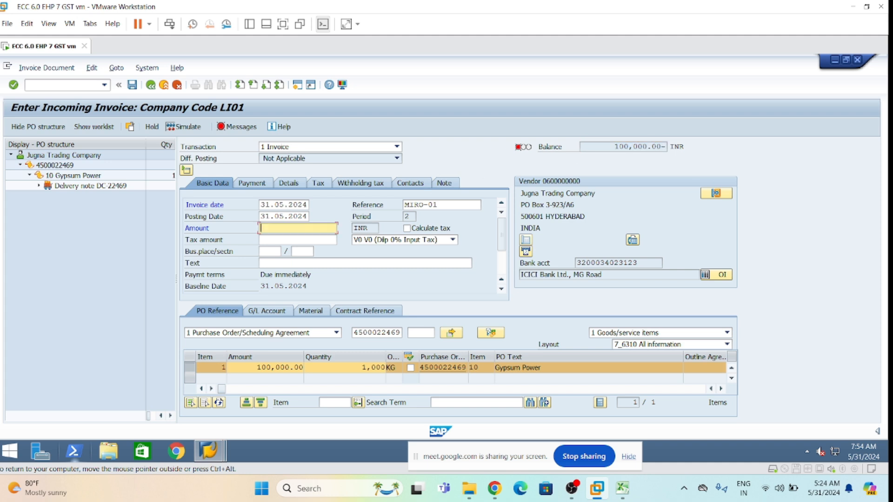
pyautogui.hotkey('ctrl', 'v')
pyautogui.press('Return')
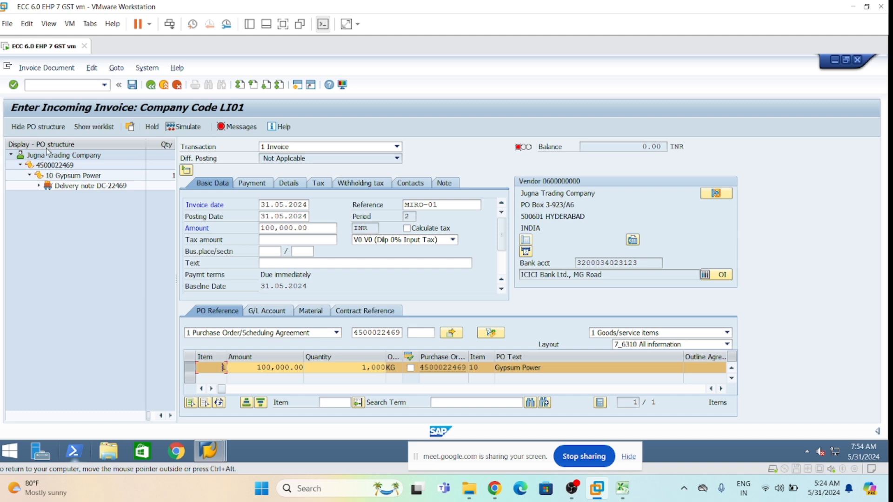
# Open the invoice's verification log and examine its account determination error message.
pyautogui.click(237, 127)
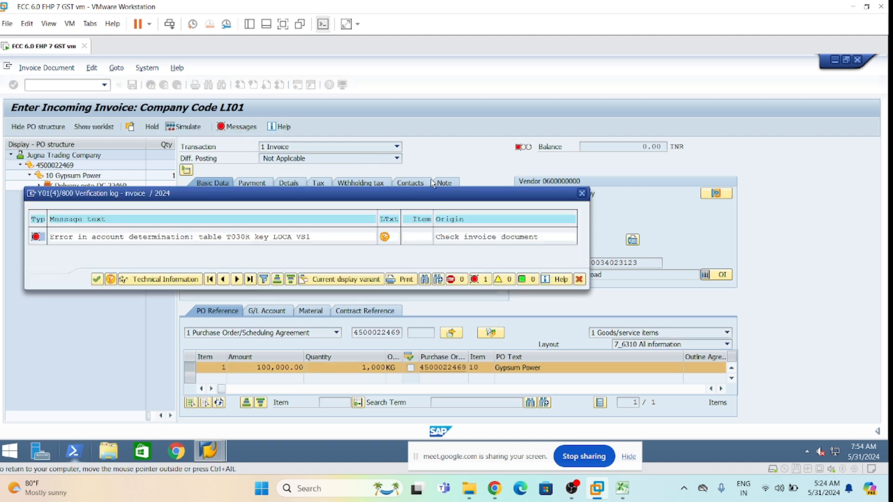
pyautogui.moveTo(439, 196); pyautogui.dragTo(599, 125)
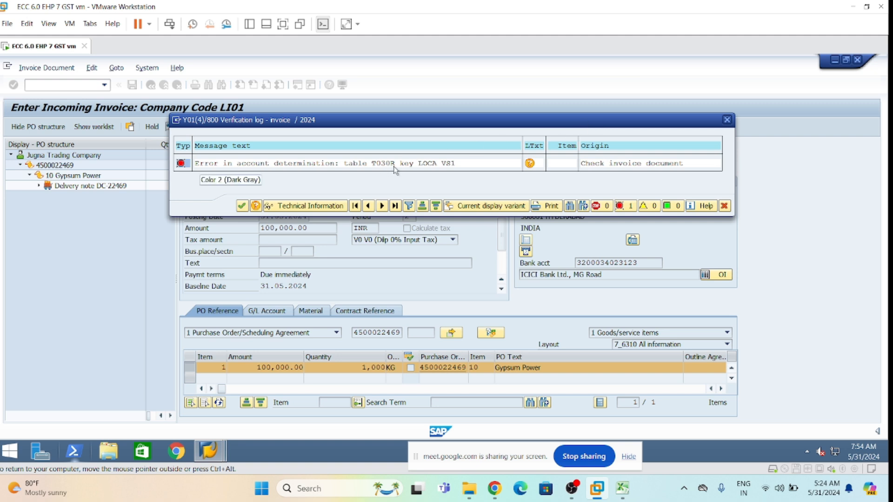
pyautogui.moveTo(366, 123); pyautogui.dragTo(381, 184)
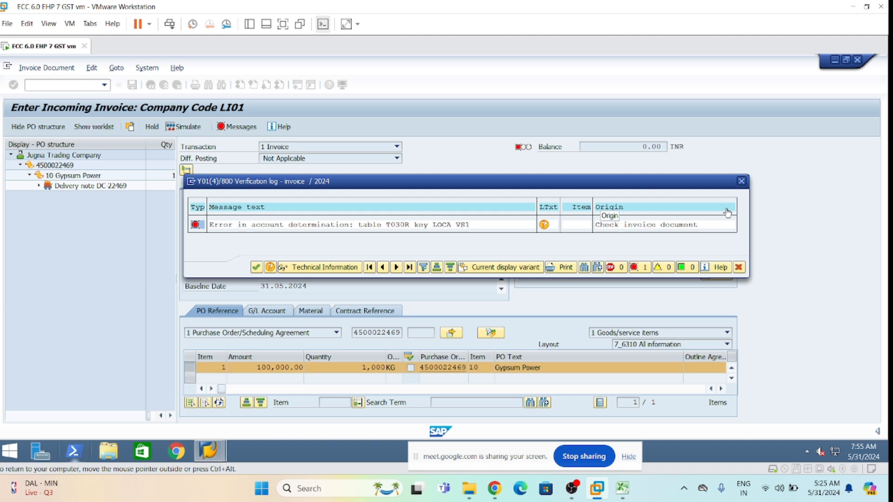
# Close the verification log and open transaction OB40 in the G/L account session, declining to end the unresponsive process.
pyautogui.click(741, 181)
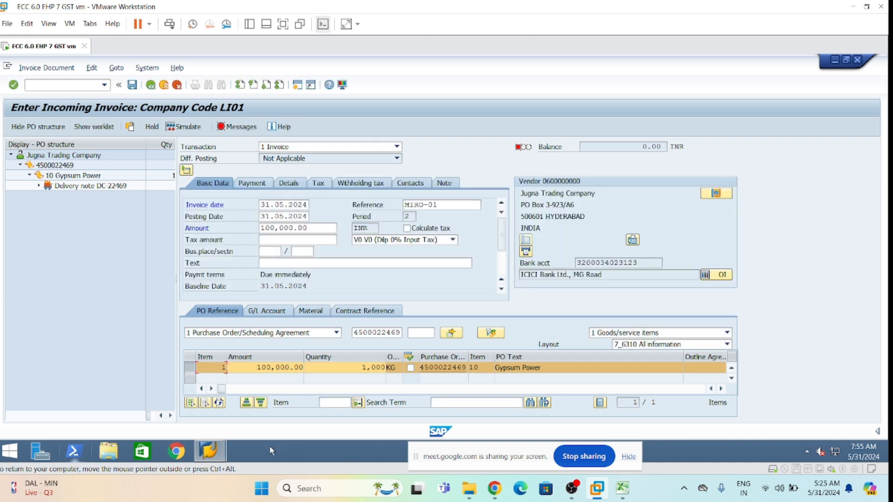
pyautogui.moveTo(209, 450)
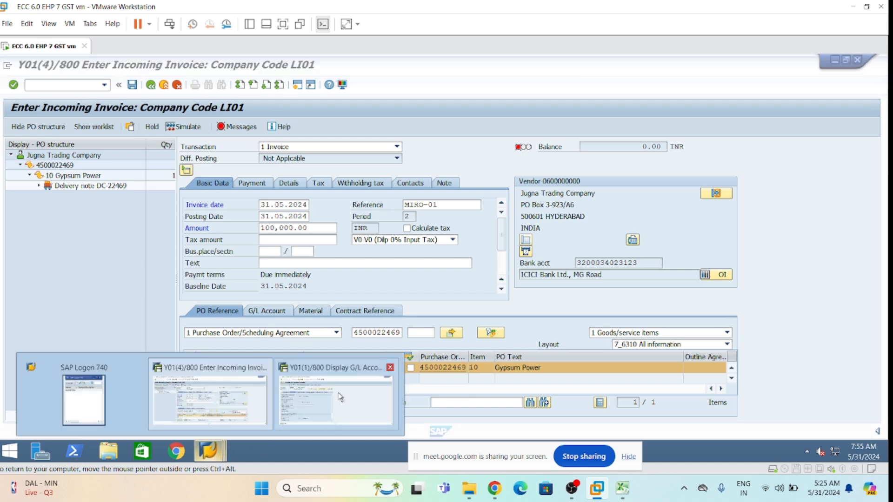
pyautogui.click(361, 396)
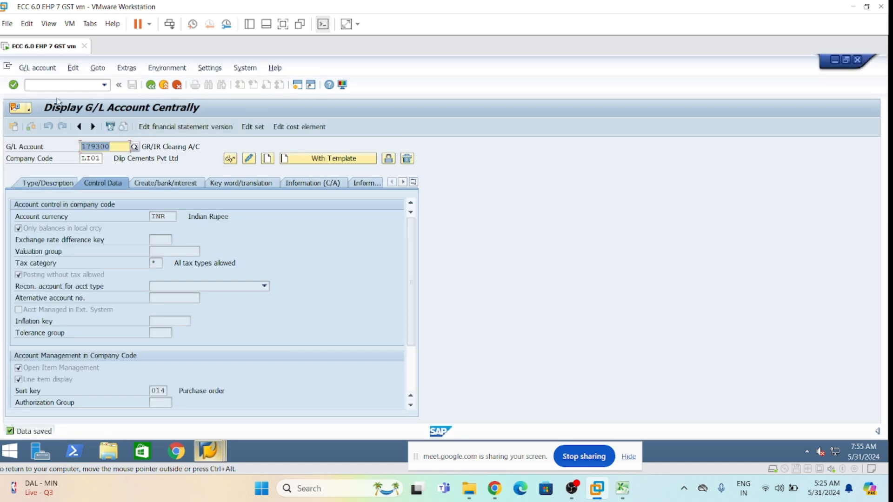
pyautogui.click(55, 85)
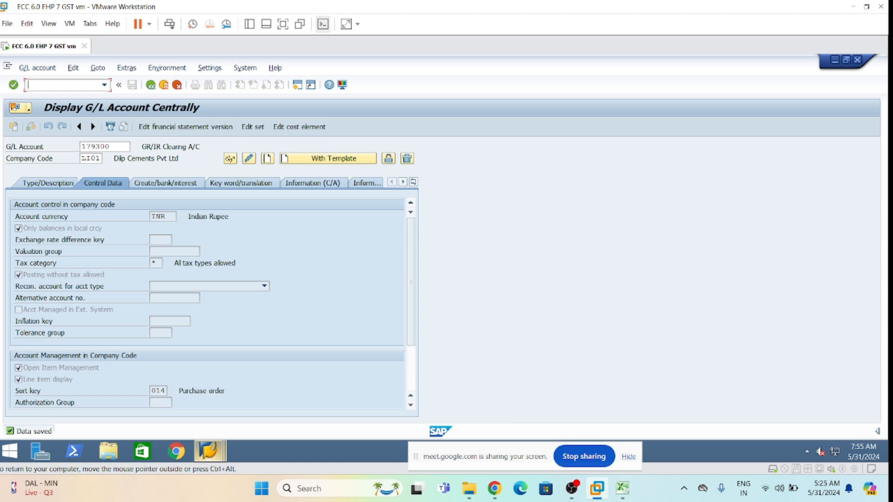
pyautogui.write('/nob40')
pyautogui.press('Return')
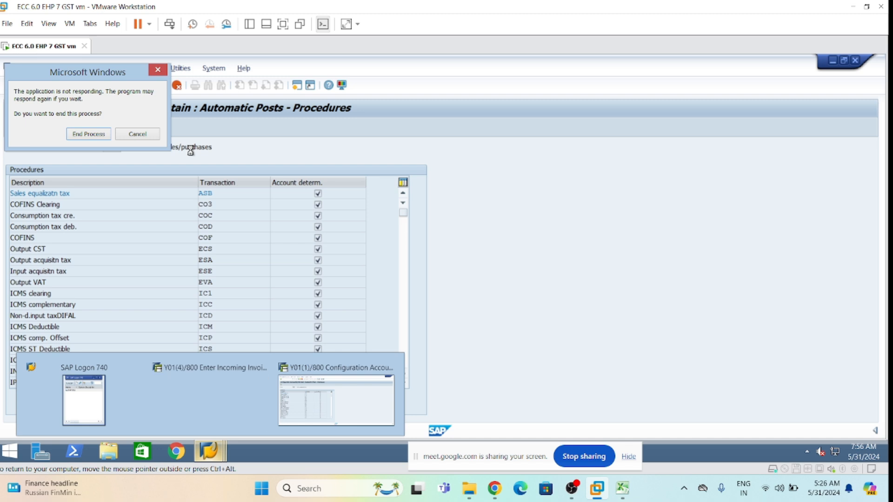
pyautogui.click(136, 134)
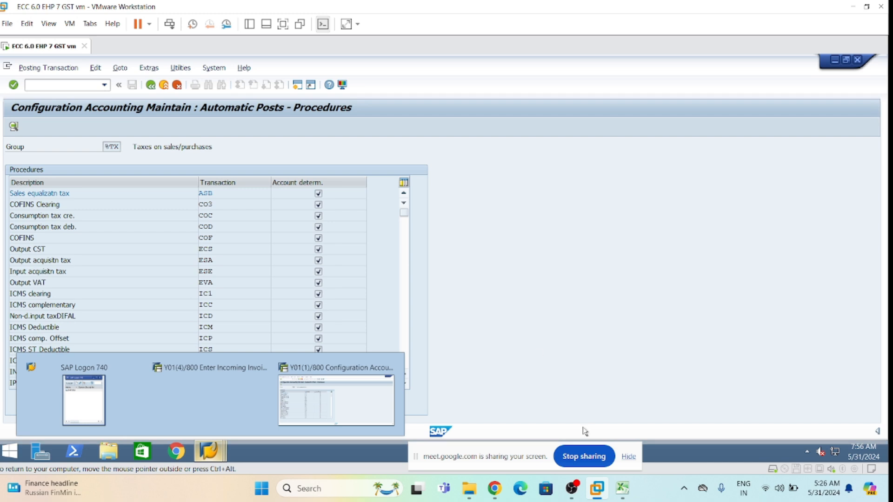
pyautogui.click(623, 489)
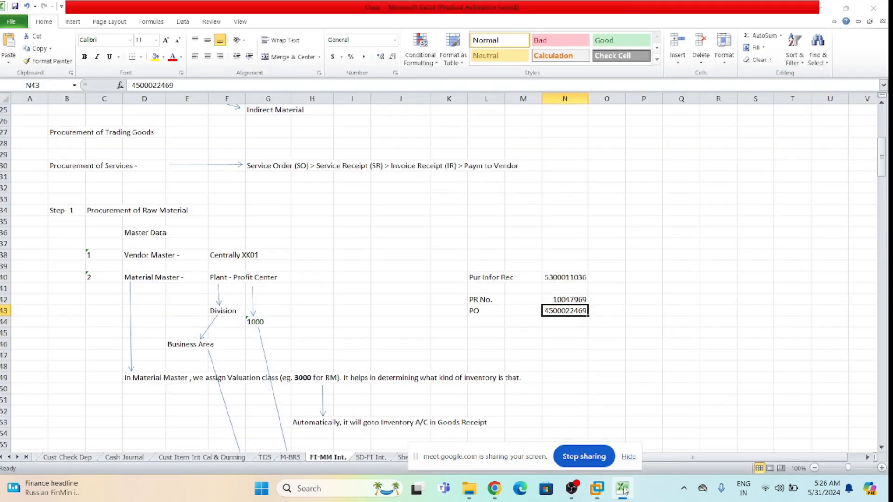
pyautogui.click(625, 492)
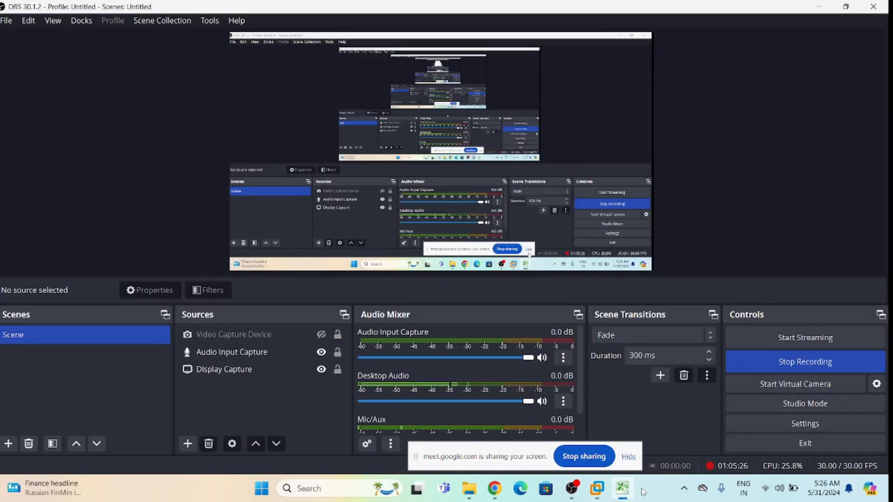
pyautogui.click(625, 491)
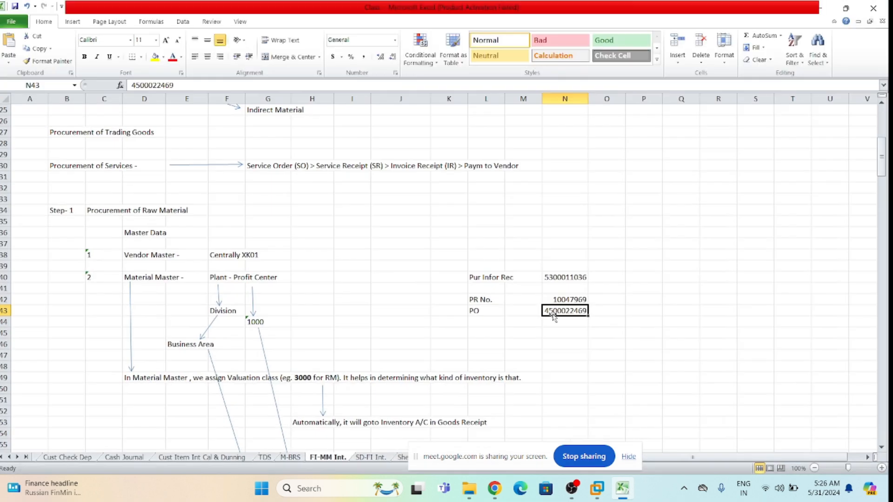
pyautogui.click(493, 246)
pyautogui.scroll(-4, 564, 281)
pyautogui.click(628, 296)
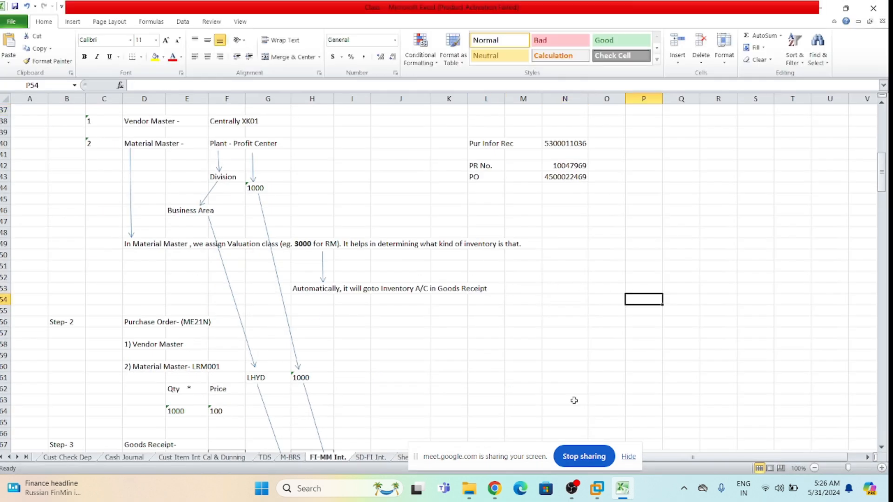
# Return to the virtual machine and keep waiting for the unresponsive SAP Logon program instead of closing it.
pyautogui.click(597, 488)
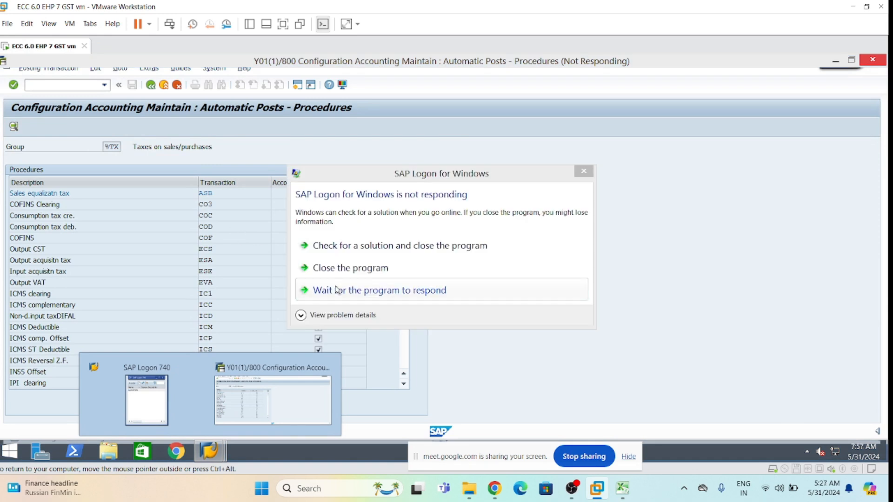
pyautogui.click(356, 290)
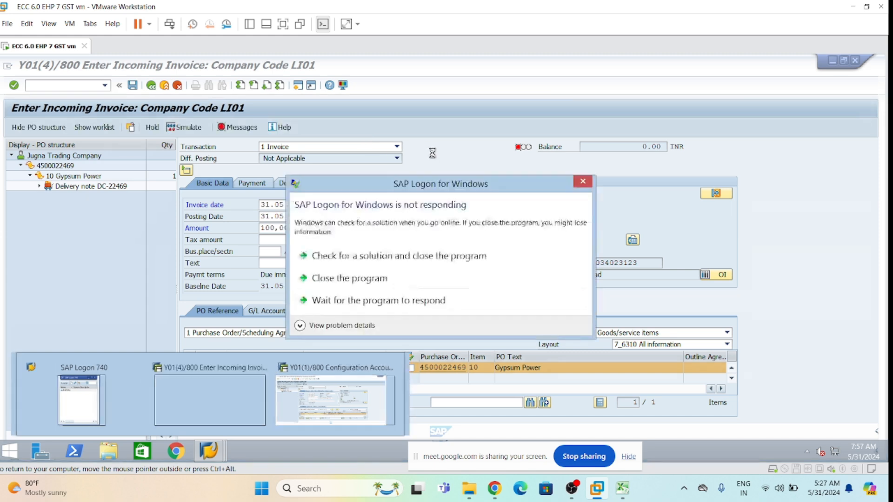
pyautogui.click(404, 301)
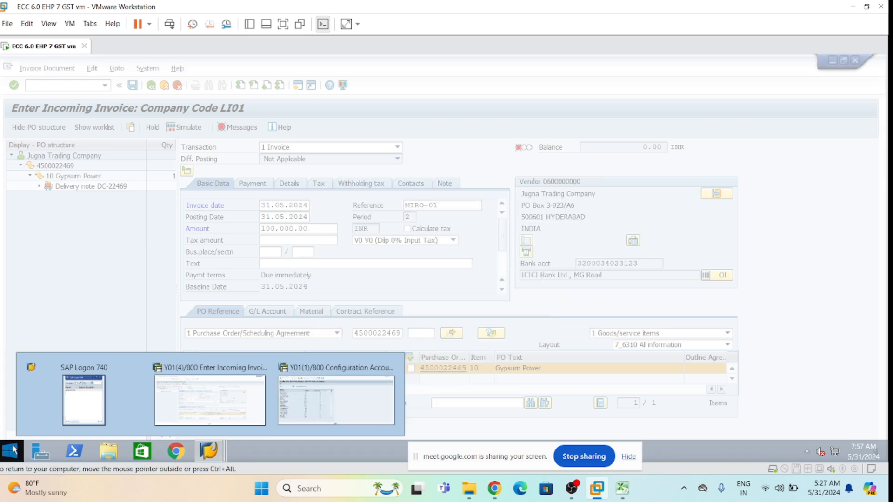
pyautogui.click(13, 450)
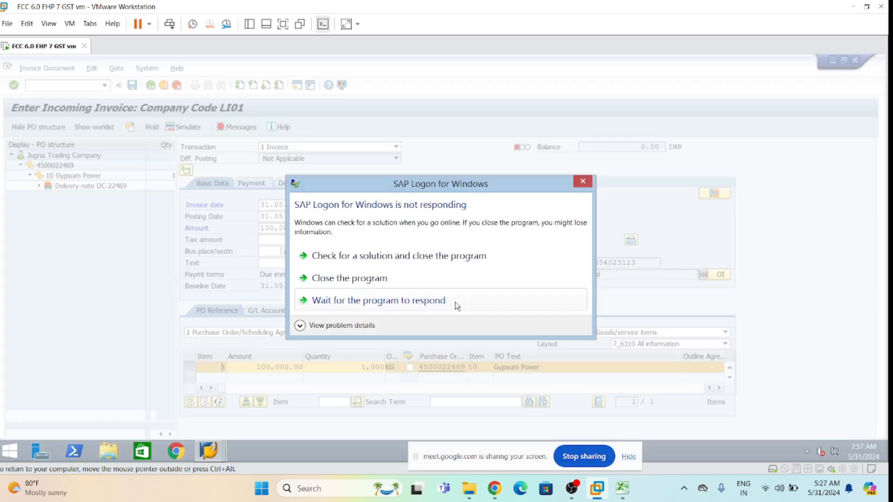
pyautogui.click(455, 304)
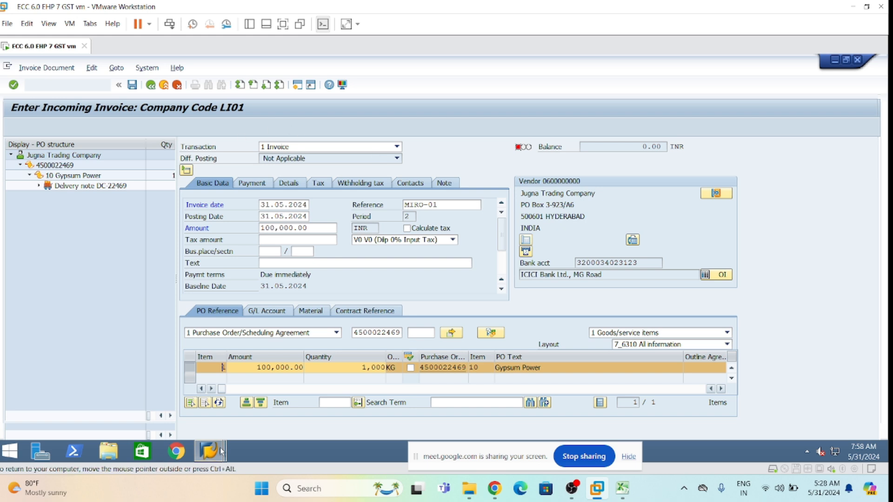
# Try to switch between the incoming invoice session and the automatic posting procedures session.
pyautogui.moveTo(222, 454)
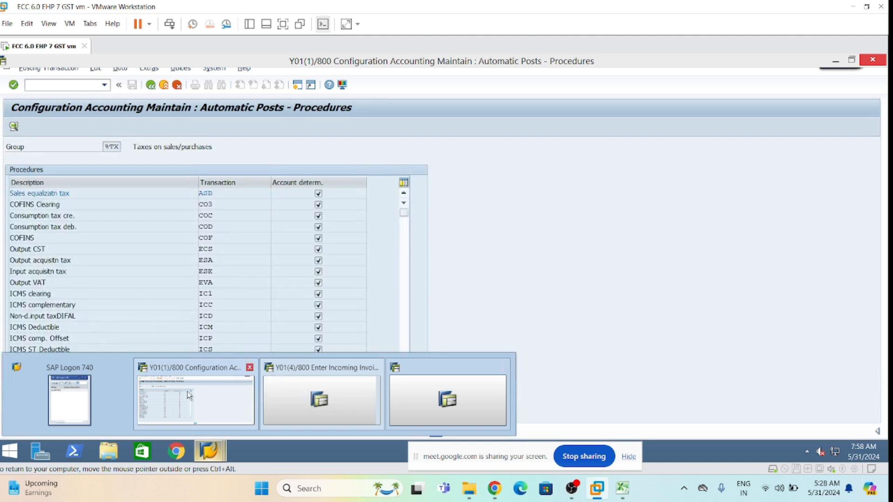
pyautogui.click(190, 396)
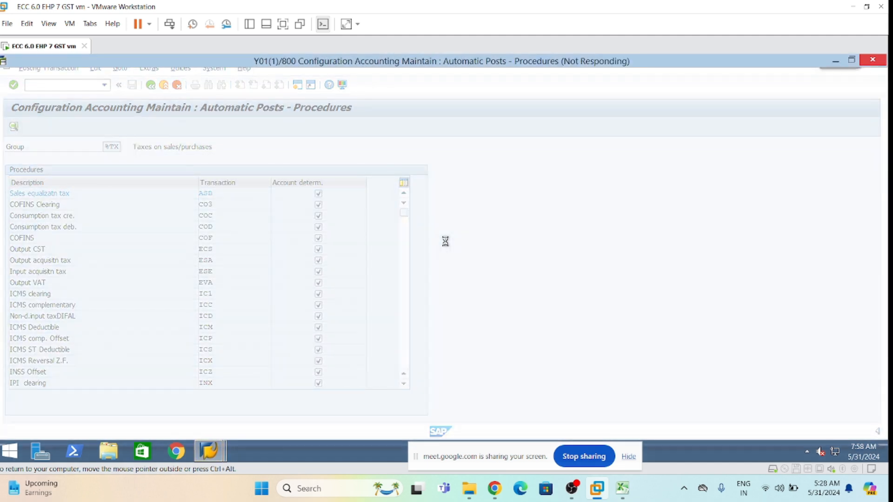
pyautogui.hotkey('alt', 'Tab')
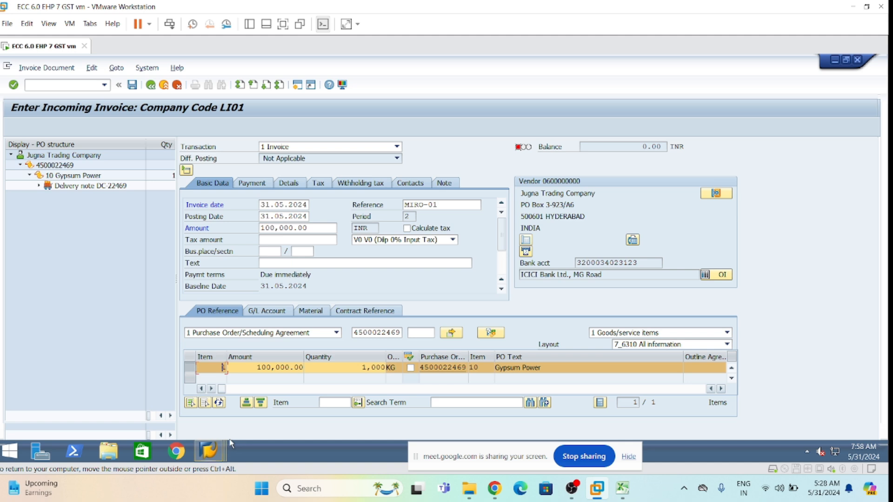
pyautogui.click(205, 452)
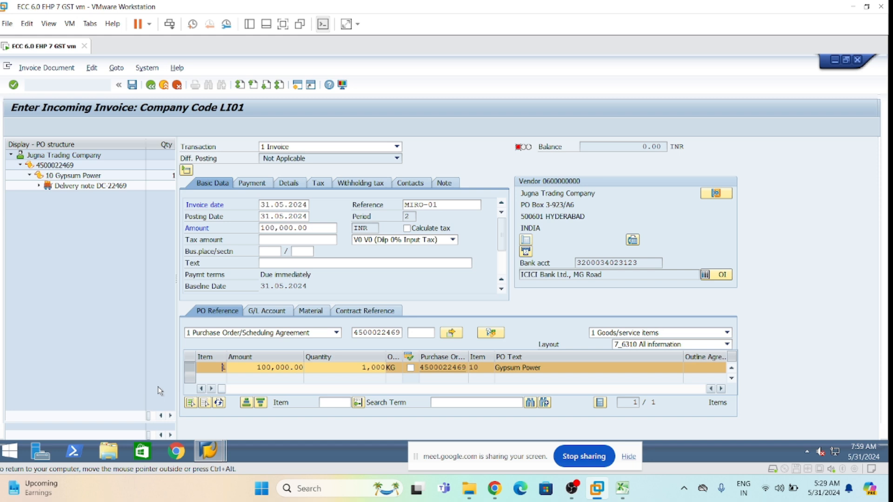
pyautogui.hotkey('alt', 'Tab')
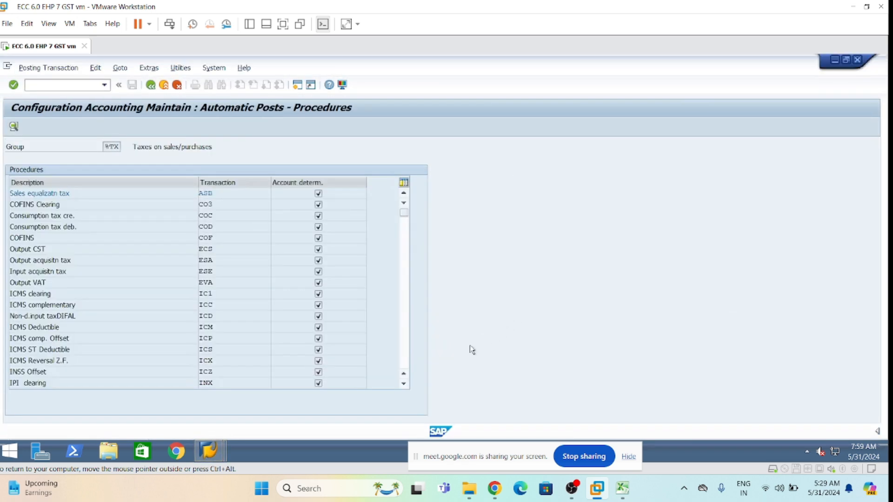
pyautogui.hotkey('alt', 'Tab')
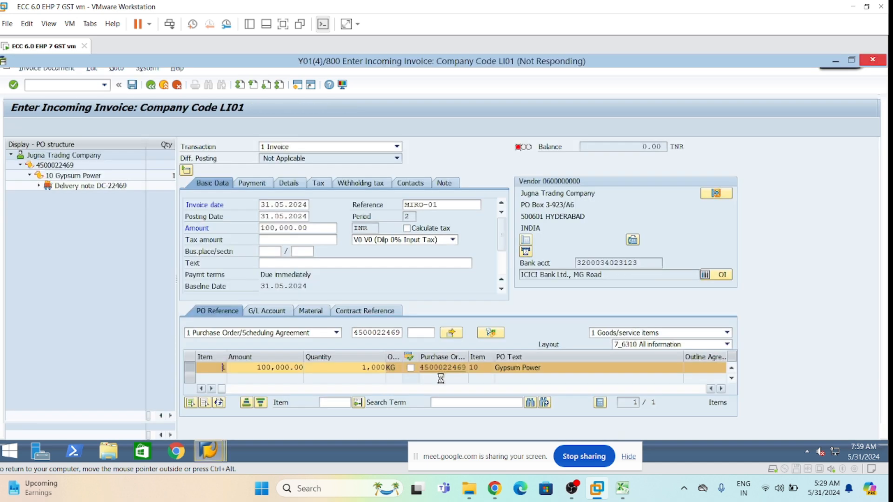
pyautogui.hotkey('alt', 'Tab')
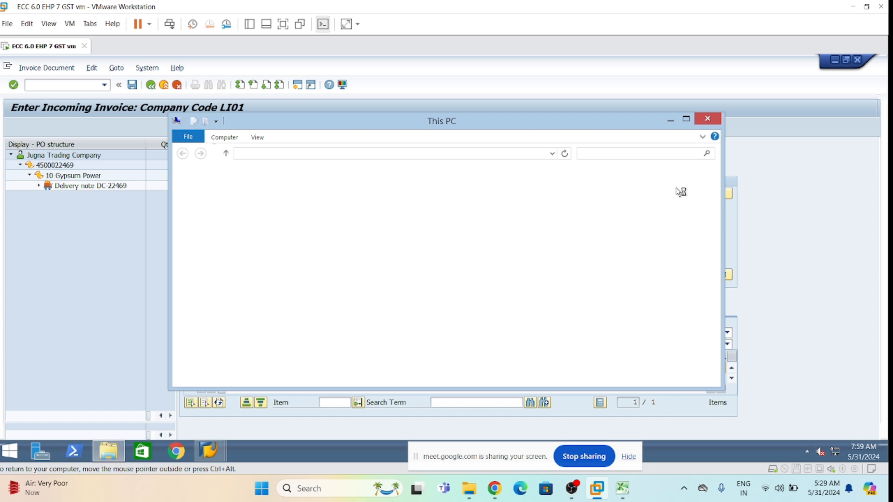
pyautogui.moveTo(494, 489)
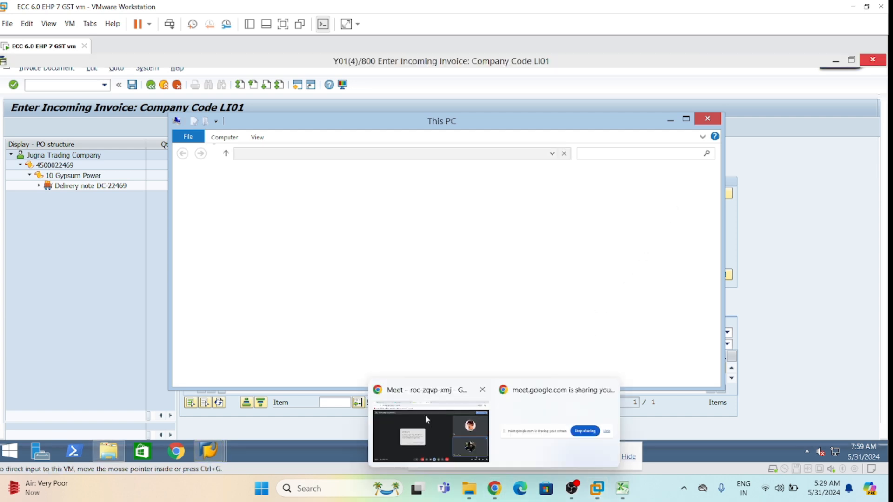
pyautogui.click(446, 414)
pyautogui.click(190, 12)
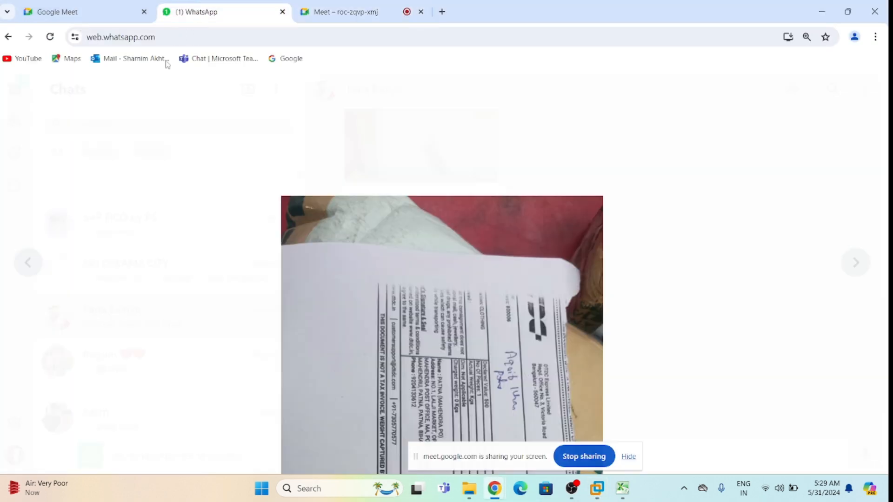
pyautogui.click(695, 297)
pyautogui.click(695, 297)
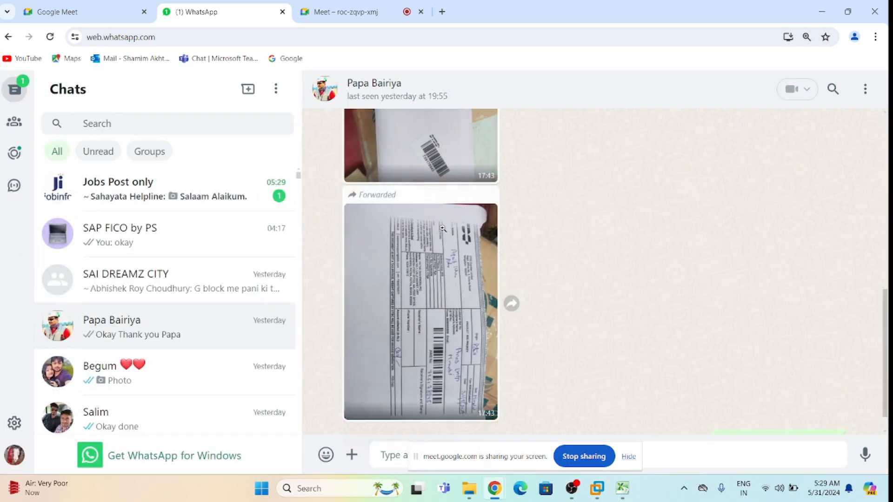
pyautogui.click(164, 204)
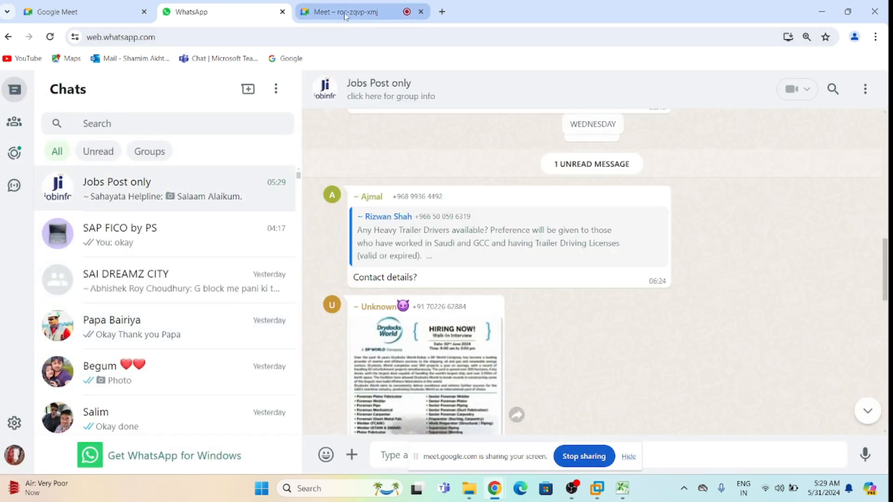
pyautogui.click(342, 14)
pyautogui.moveTo(624, 489)
pyautogui.click(596, 488)
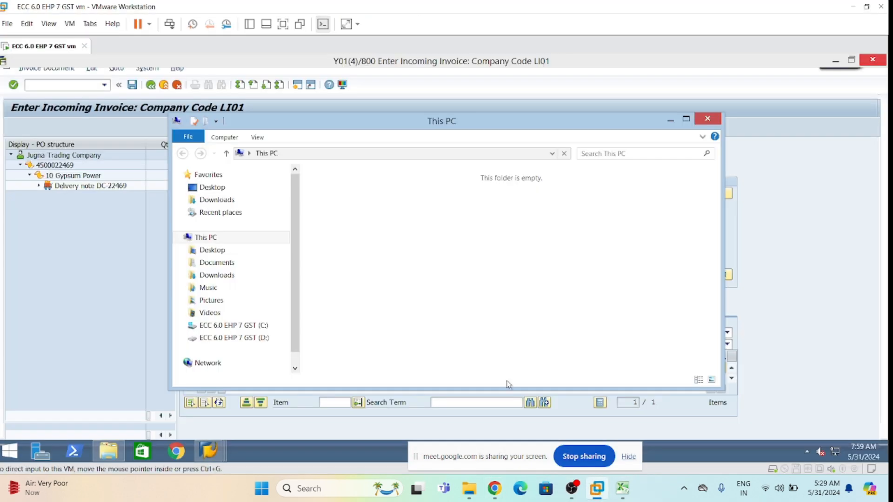
# Try to minimize the This PC window and bring the automatic posting procedures session forward.
pyautogui.click(672, 121)
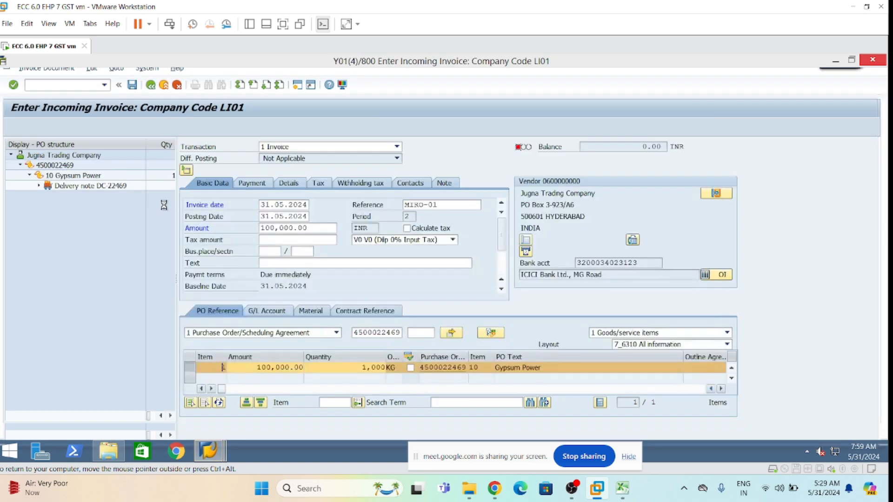
pyautogui.click(211, 451)
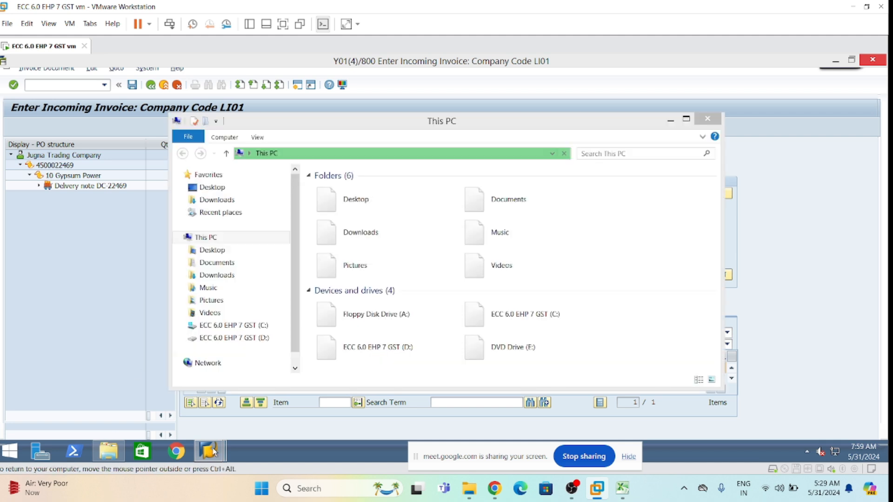
pyautogui.moveTo(211, 451)
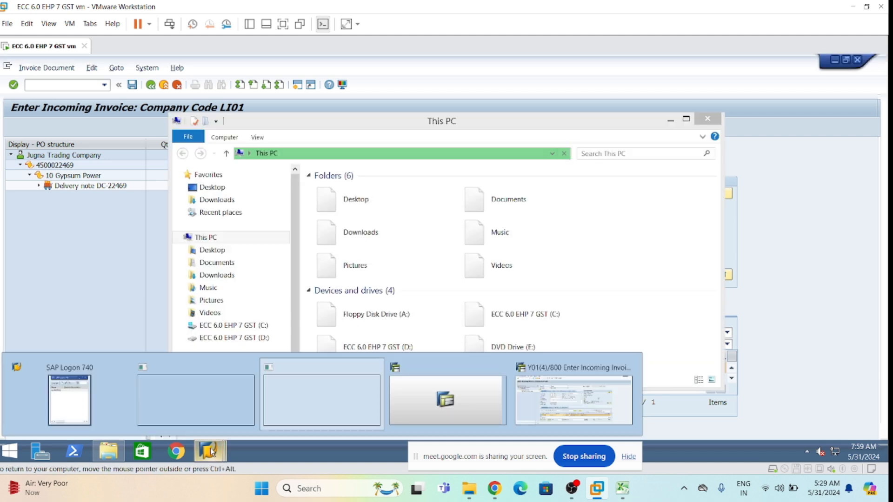
pyautogui.click(830, 307)
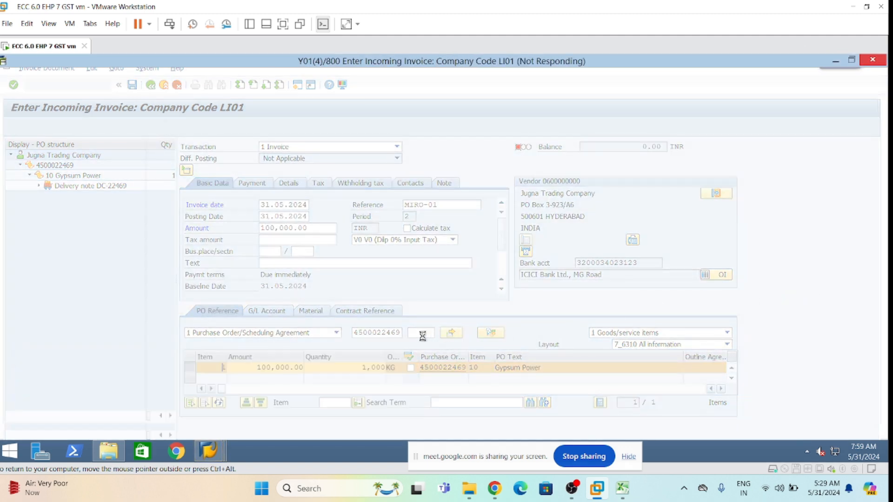
# Suspend the ECC 6.0 EHP 7 GST virtual machine and close VMware Workstation, returning to the desktop.
pyautogui.click(137, 25)
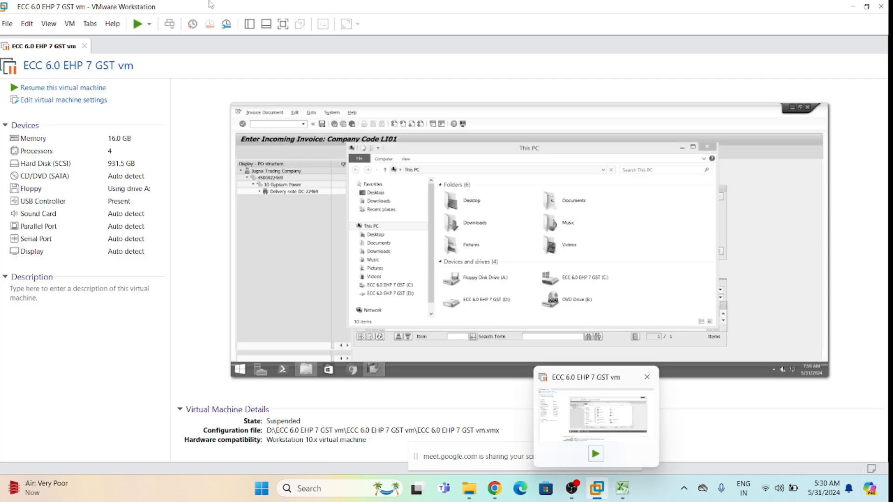
pyautogui.click(873, 11)
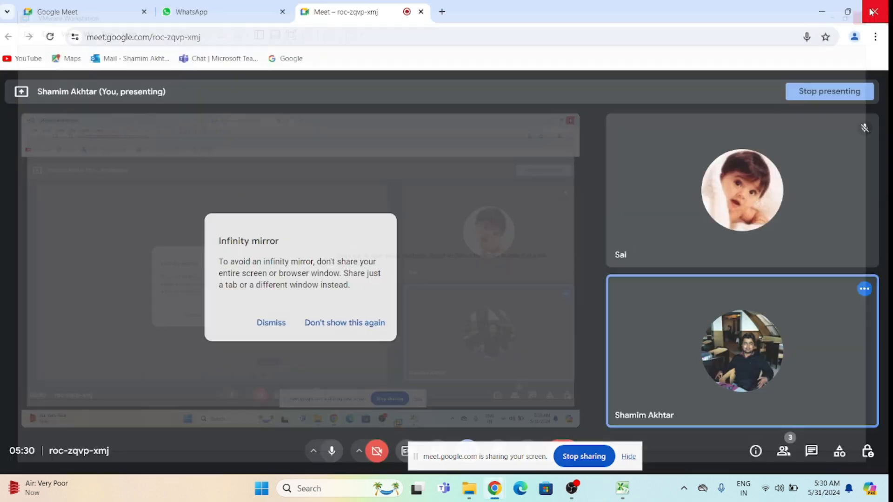
pyautogui.press('super+d')
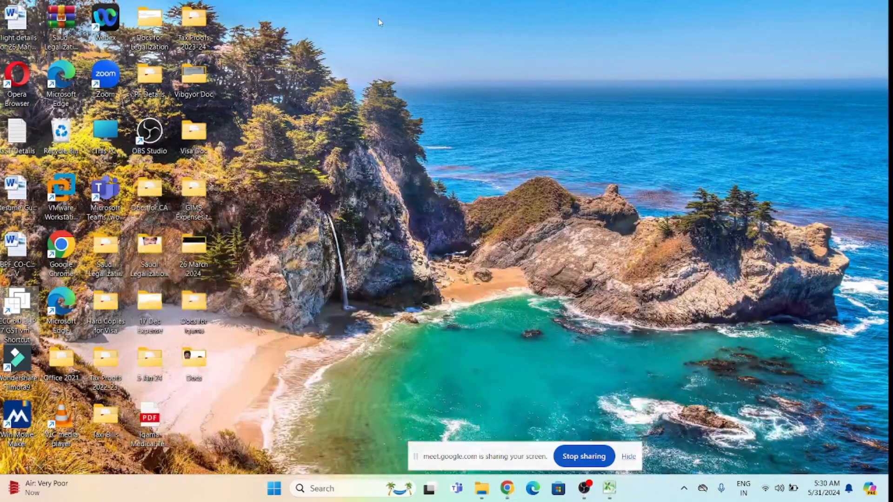
pyautogui.rightClick(378, 176)
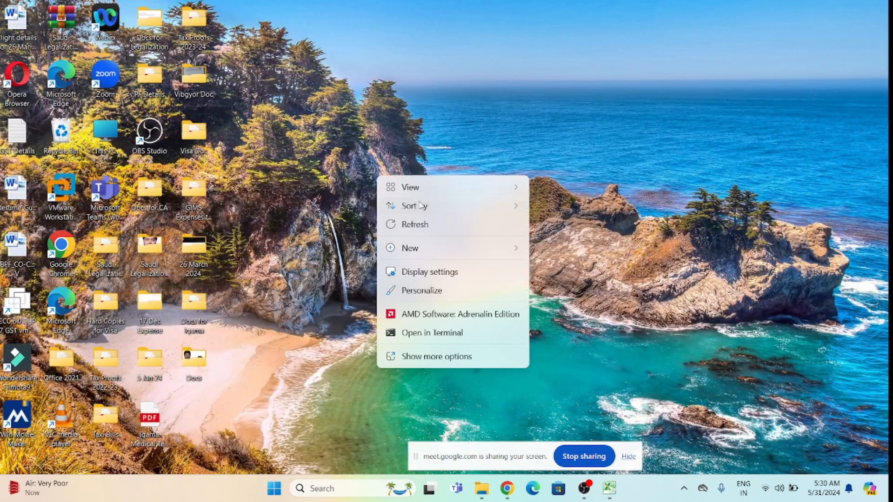
pyautogui.click(424, 225)
pyautogui.rightClick(346, 161)
pyautogui.click(380, 205)
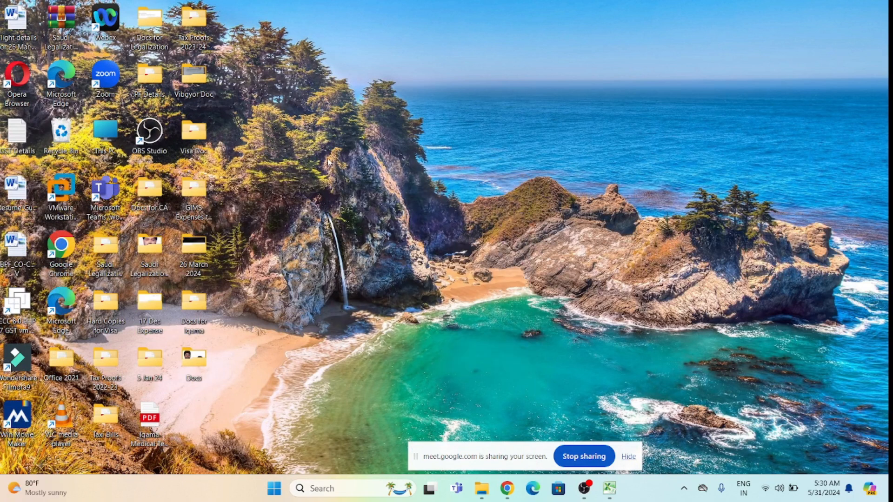
pyautogui.rightClick(330, 155)
pyautogui.click(382, 209)
pyautogui.rightClick(363, 199)
pyautogui.click(388, 243)
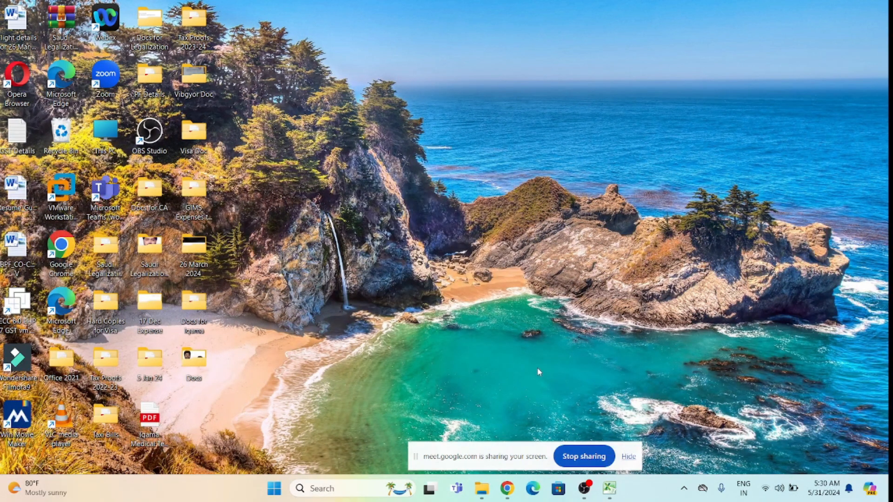
# Reopen the ECC 6.0 EHP 7 GST virtual machine and switch from the incoming invoice to the automatic posting procedures session.
pyautogui.click(13, 305)
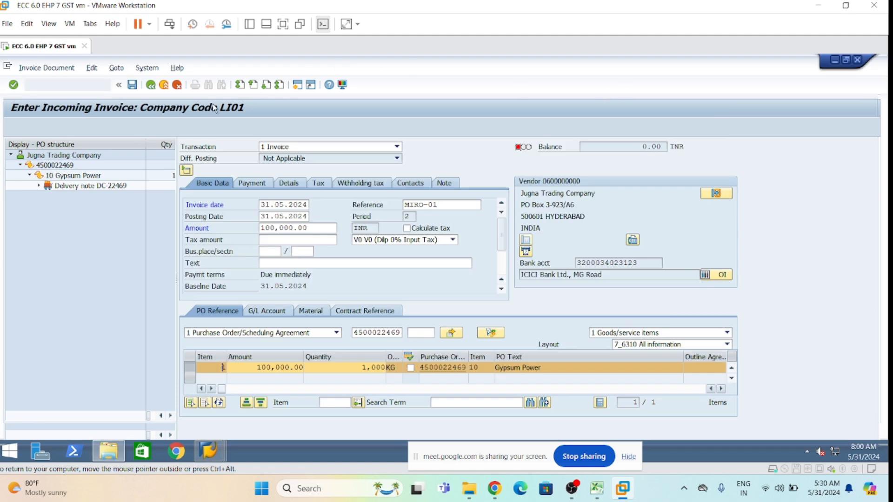
pyautogui.click(261, 185)
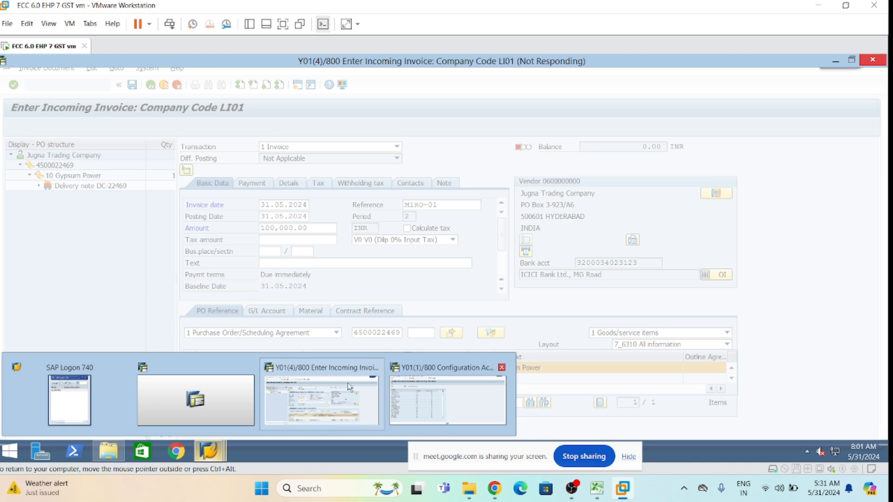
pyautogui.click(431, 397)
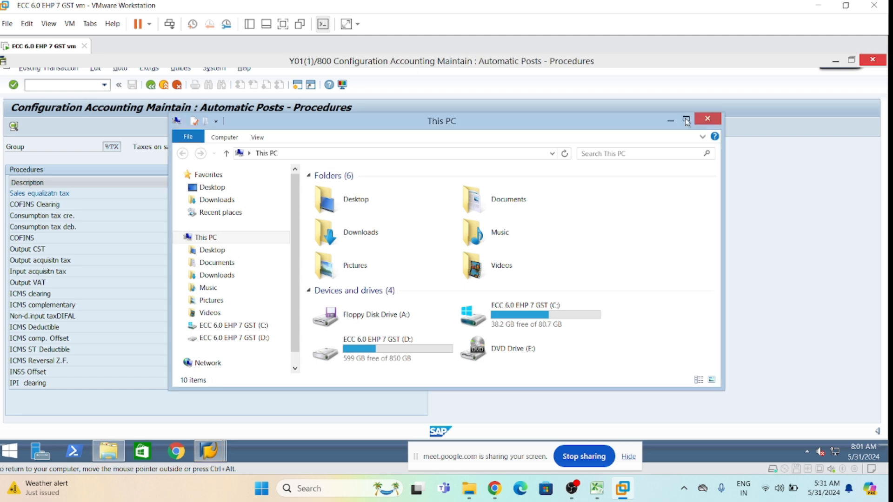
# Maximize This PC and show its Desktop folder, and try to bring the automatic posting procedures session forward.
pyautogui.click(686, 121)
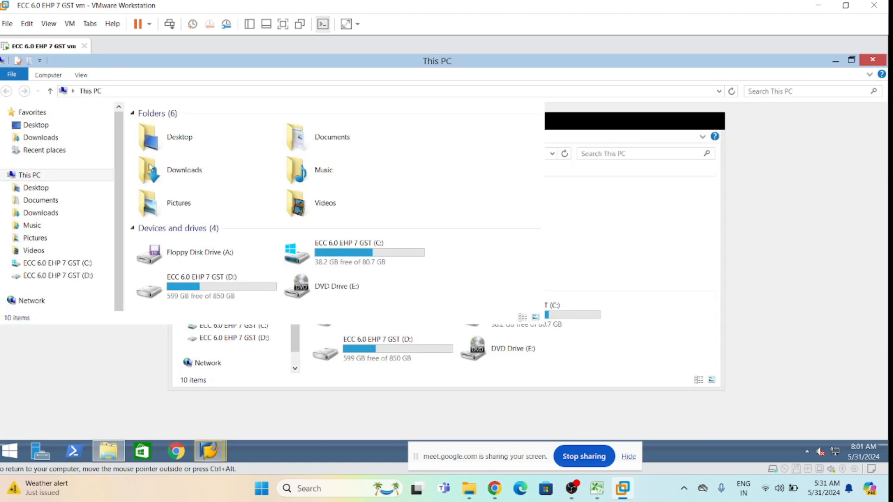
pyautogui.click(44, 127)
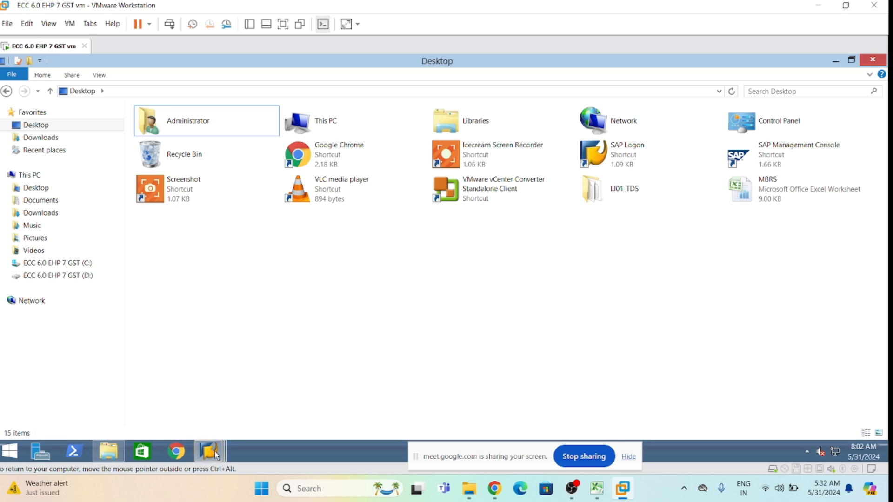
pyautogui.moveTo(215, 450)
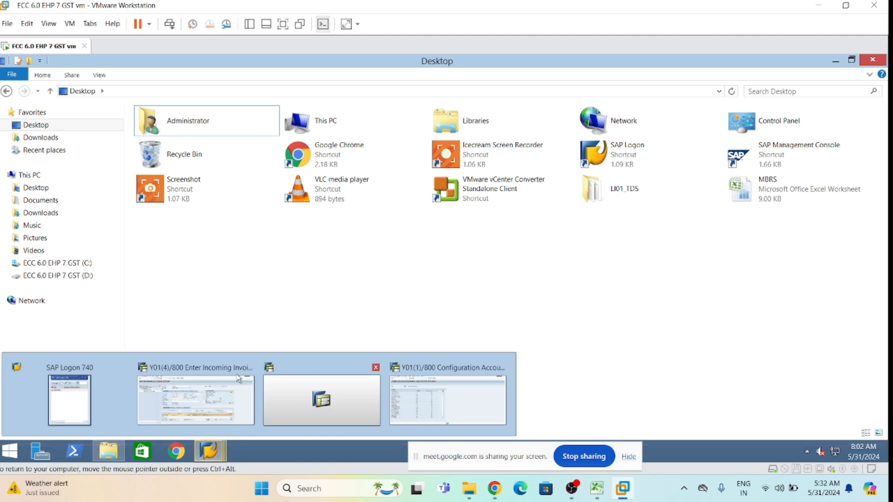
pyautogui.click(426, 385)
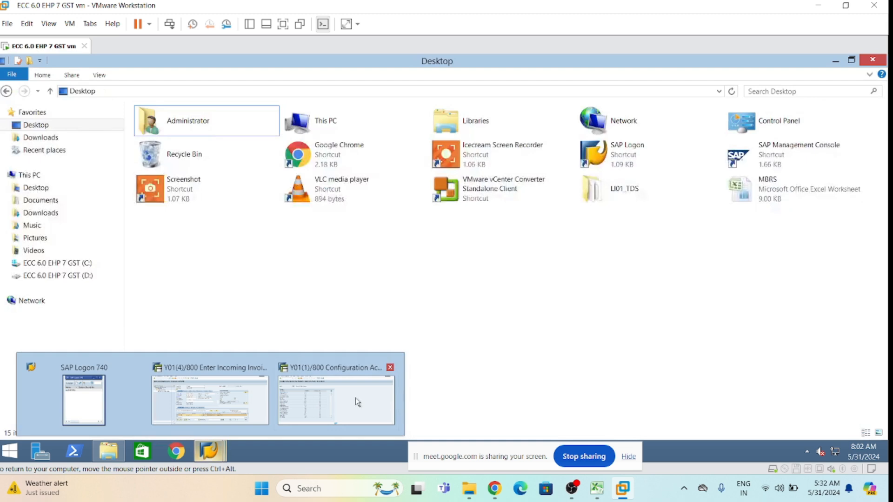
pyautogui.click(356, 398)
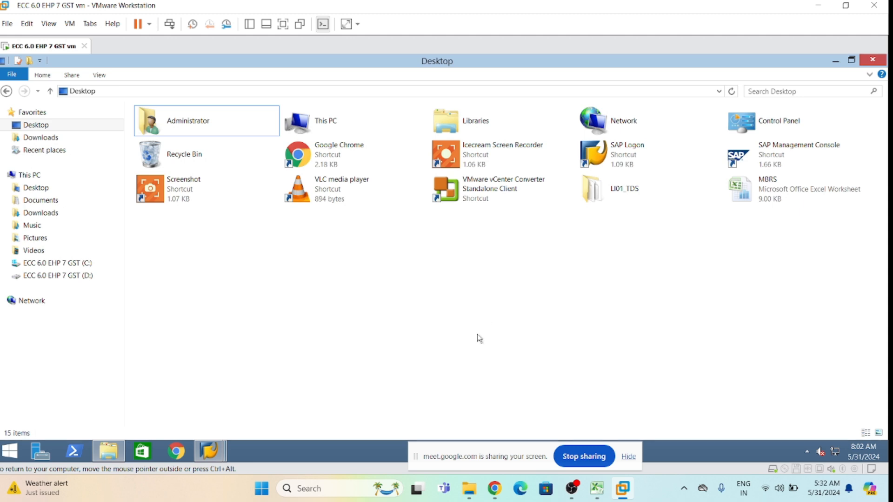
# Show the virtual machine's desktop and refresh it several times.
pyautogui.press('super+d')
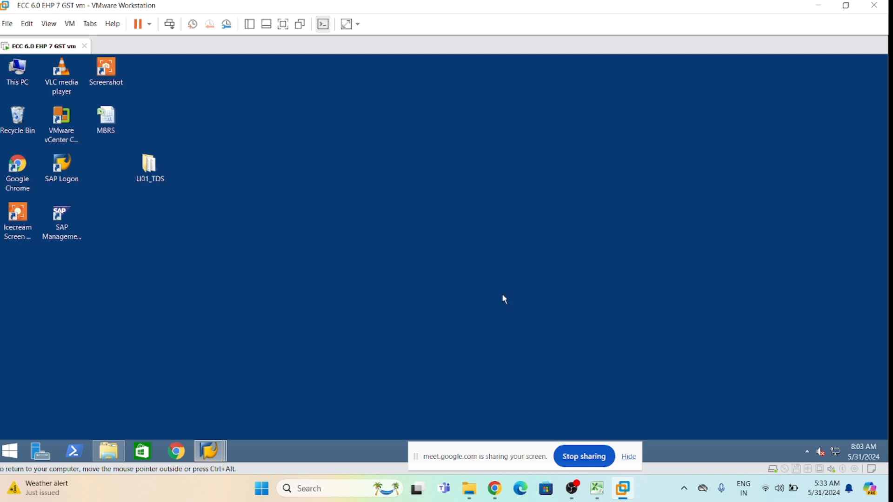
pyautogui.rightClick(260, 240)
pyautogui.click(292, 268)
pyautogui.rightClick(247, 220)
pyautogui.click(278, 246)
pyautogui.rightClick(205, 180)
pyautogui.click(239, 211)
pyautogui.rightClick(245, 149)
pyautogui.click(268, 180)
pyautogui.rightClick(165, 232)
pyautogui.click(199, 261)
# Open SAP Management Console from the virtual machine's desktop and check the Y01 instances in the maximized window.
pyautogui.doubleClick(77, 240)
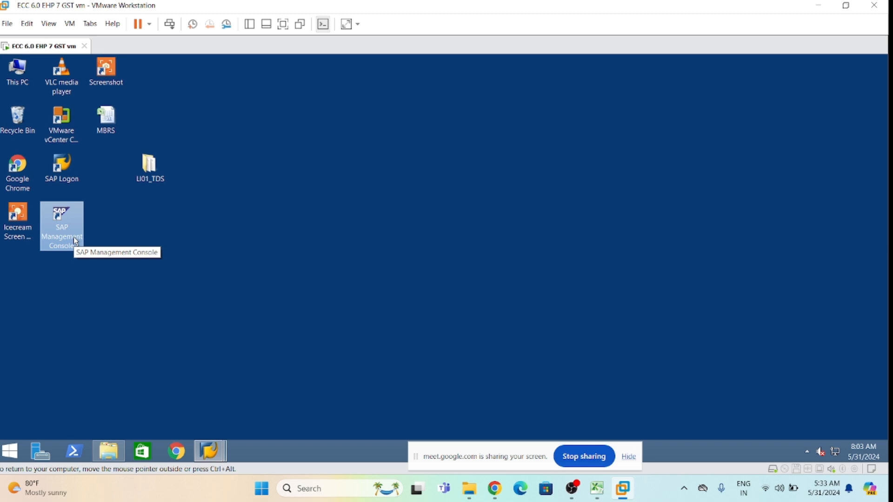
pyautogui.doubleClick(76, 240)
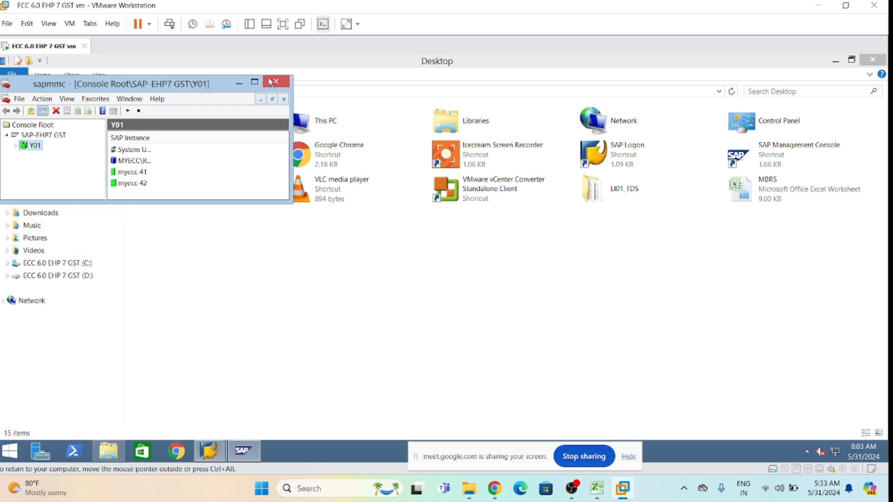
pyautogui.click(254, 84)
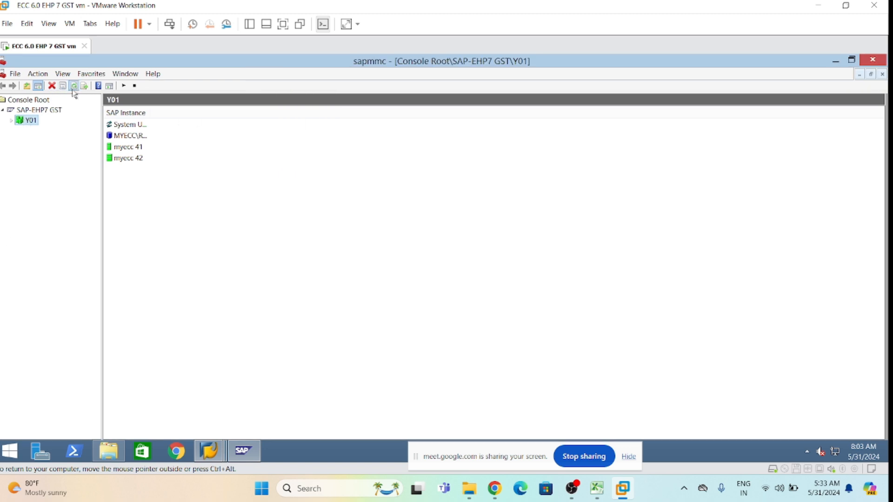
# Bring the automatic posting procedures session forward and return to the incoming invoice session for company code LI01.
pyautogui.moveTo(209, 450)
pyautogui.click(307, 407)
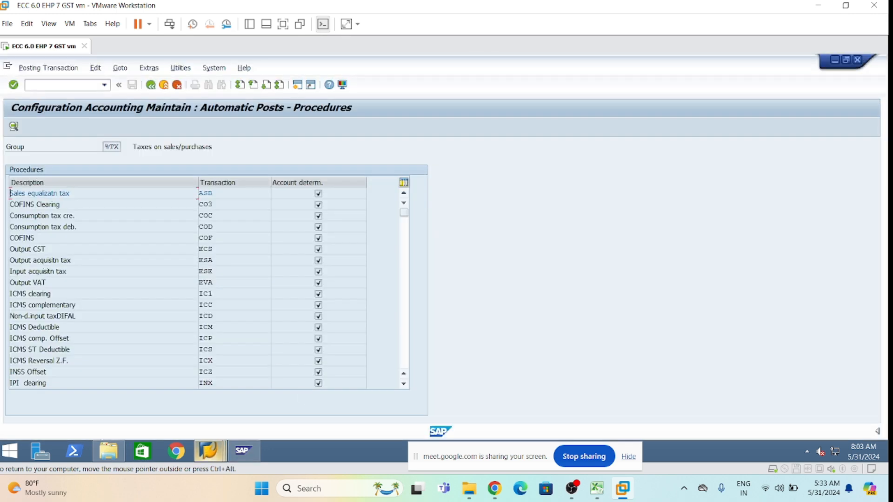
pyautogui.moveTo(210, 450)
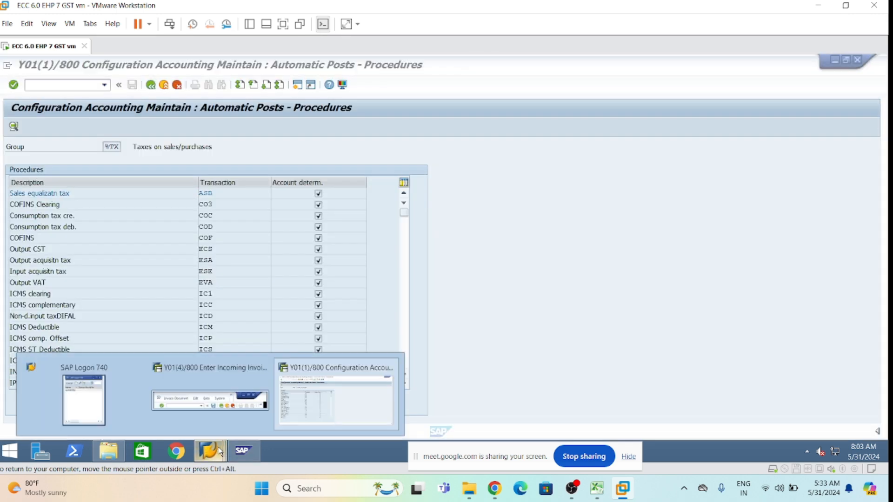
pyautogui.click(215, 388)
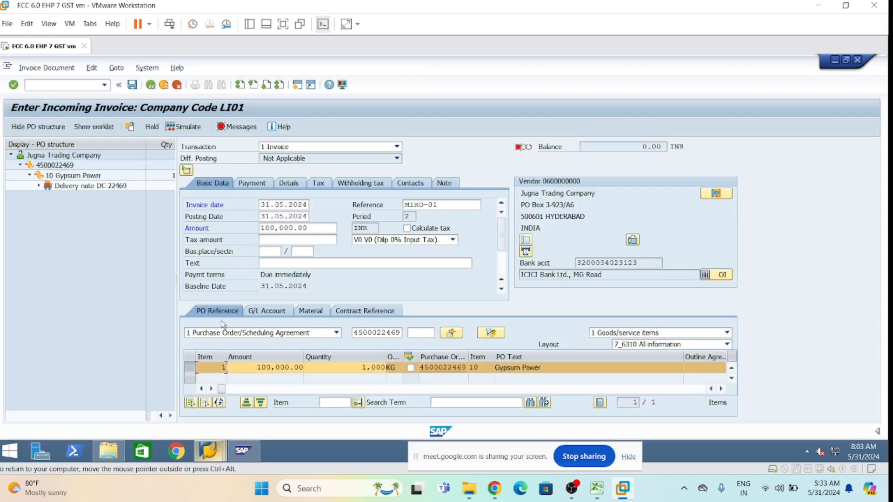
# Examine the invoice's verification log and the long text of its account determination error, and close both.
pyautogui.click(239, 126)
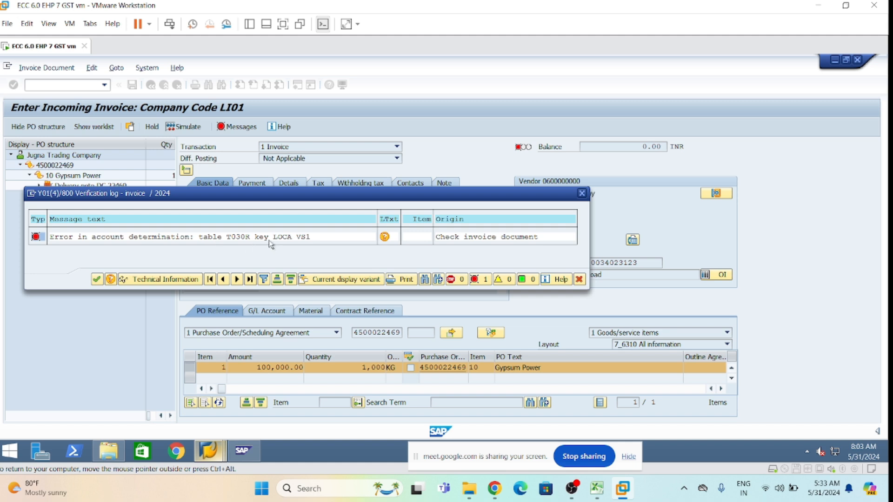
pyautogui.click(384, 236)
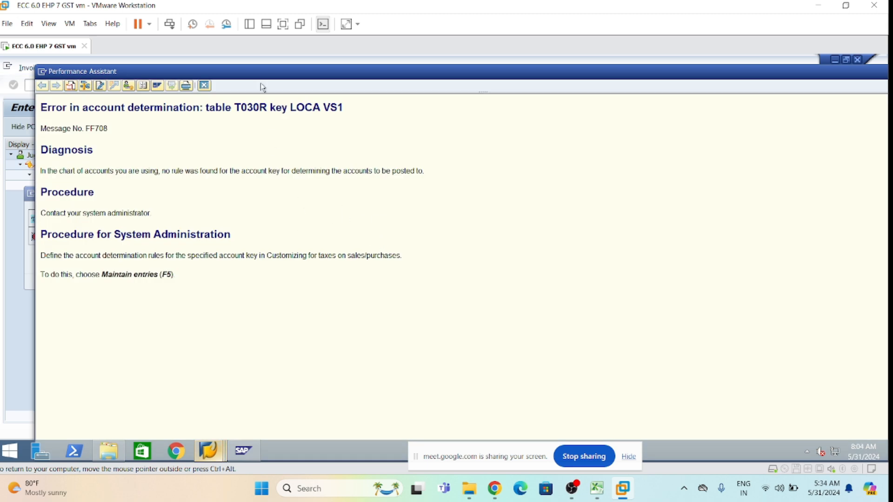
pyautogui.moveTo(269, 74); pyautogui.dragTo(244, 56)
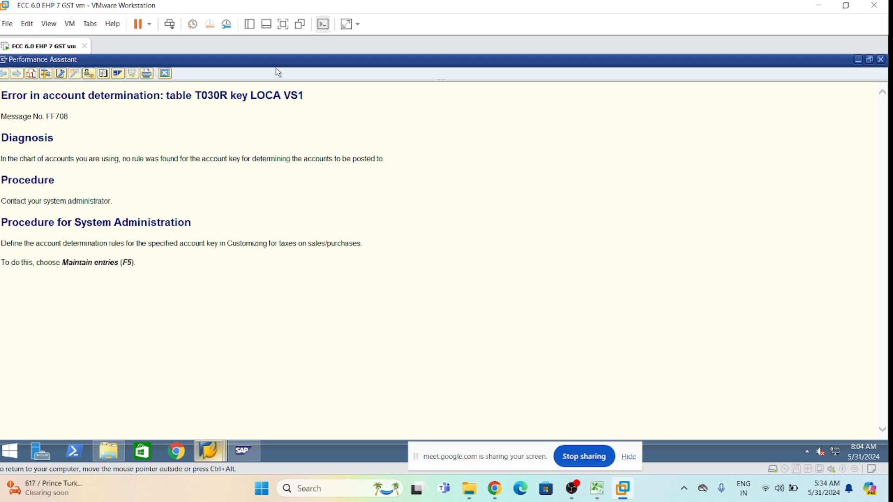
pyautogui.moveTo(275, 65); pyautogui.dragTo(316, 72)
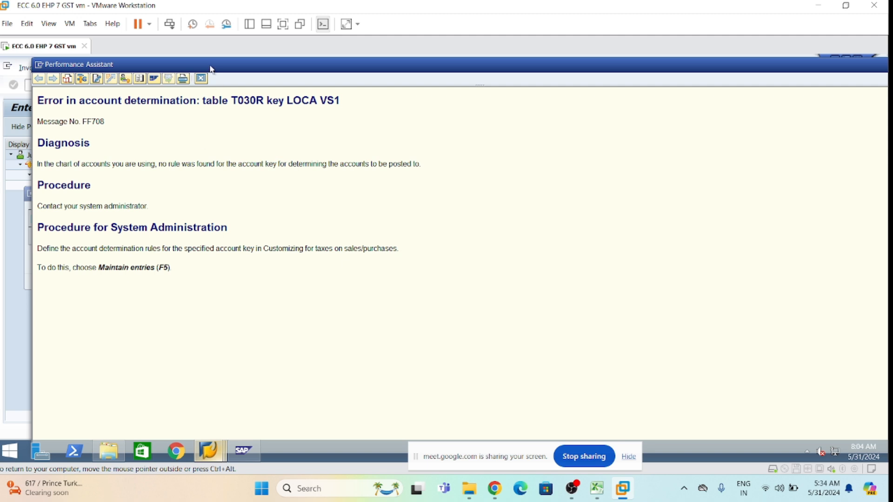
pyautogui.moveTo(320, 100); pyautogui.dragTo(342, 101)
pyautogui.click(403, 121)
pyautogui.click(201, 78)
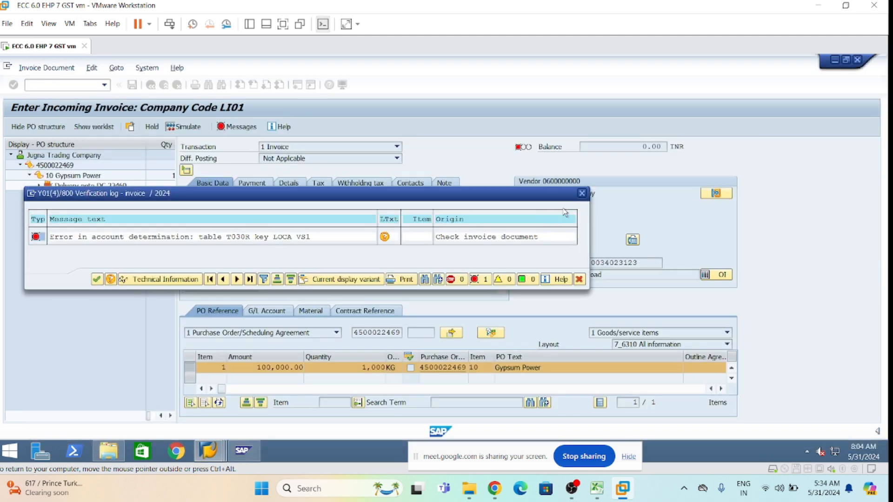
pyautogui.click(581, 193)
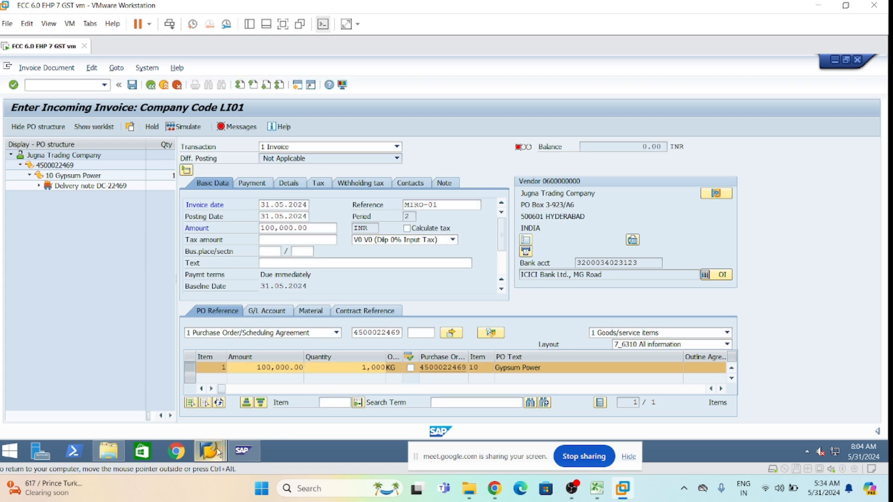
# In the automatic posting procedures session, open Purchase tax 1 (VS1) for chart of accounts LOCA and save its rules.
pyautogui.moveTo(217, 448)
pyautogui.click(319, 383)
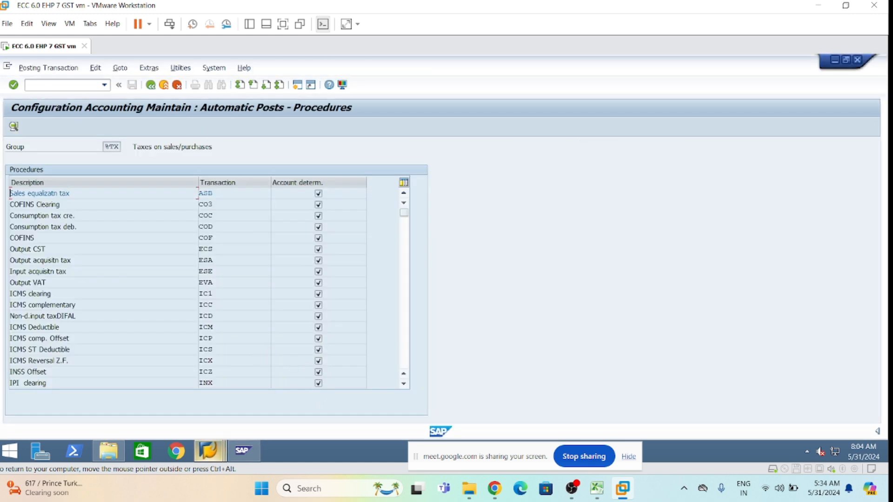
pyautogui.scroll(-6, 229, 359)
pyautogui.scroll(-12, 225, 355)
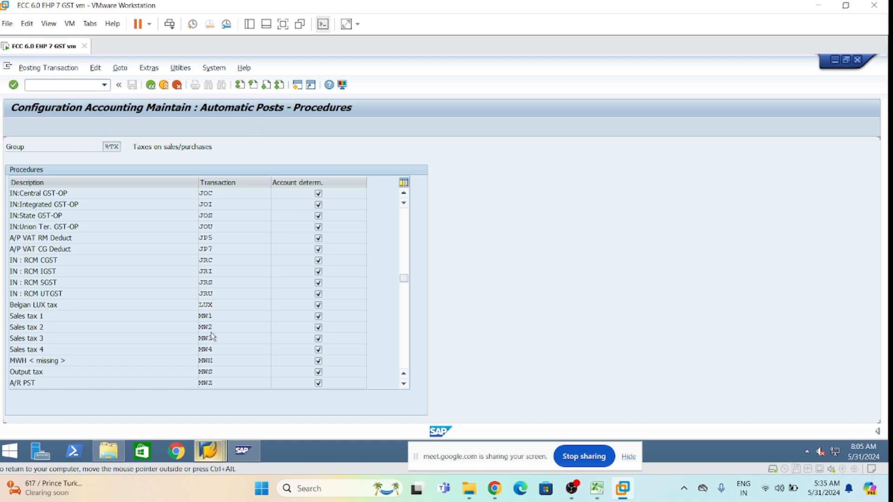
pyautogui.scroll(-11, 209, 289)
pyautogui.scroll(2, 209, 288)
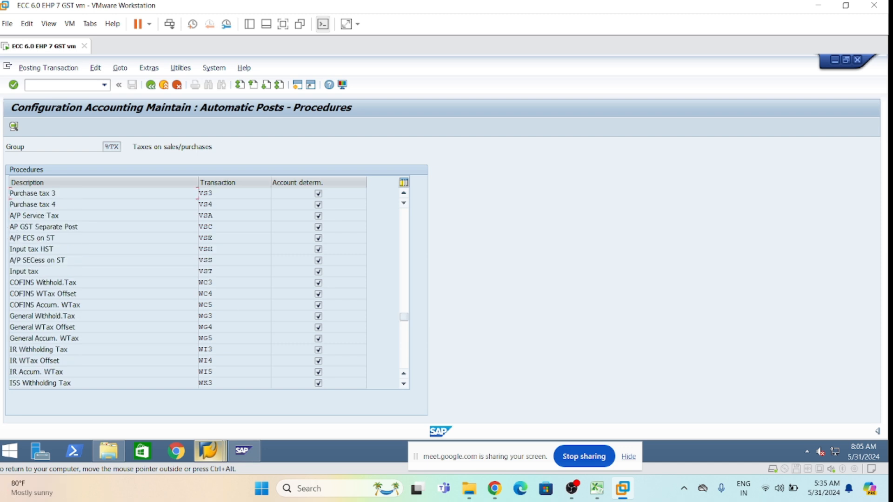
pyautogui.scroll(2, 209, 289)
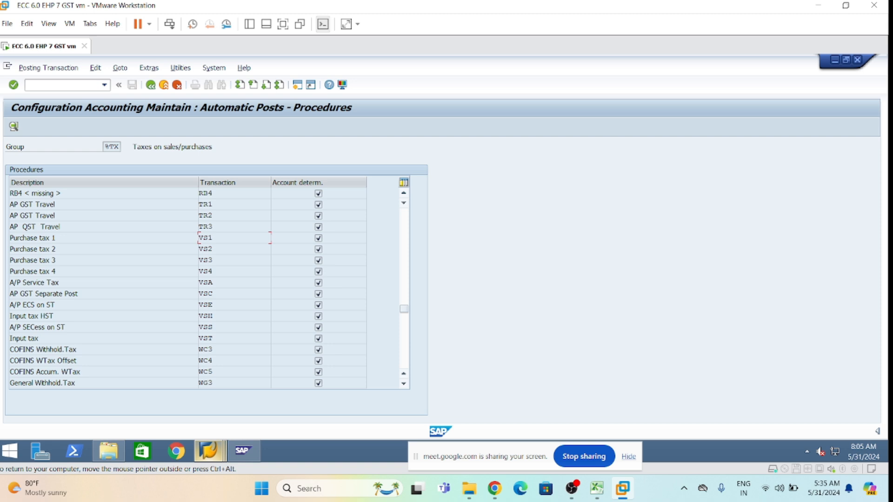
pyautogui.doubleClick(209, 241)
pyautogui.moveTo(238, 257); pyautogui.dragTo(469, 226)
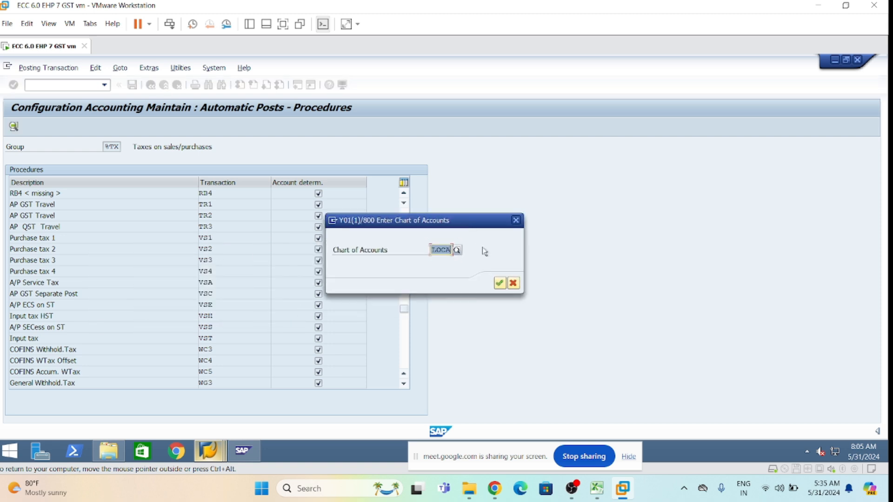
pyautogui.click(433, 250)
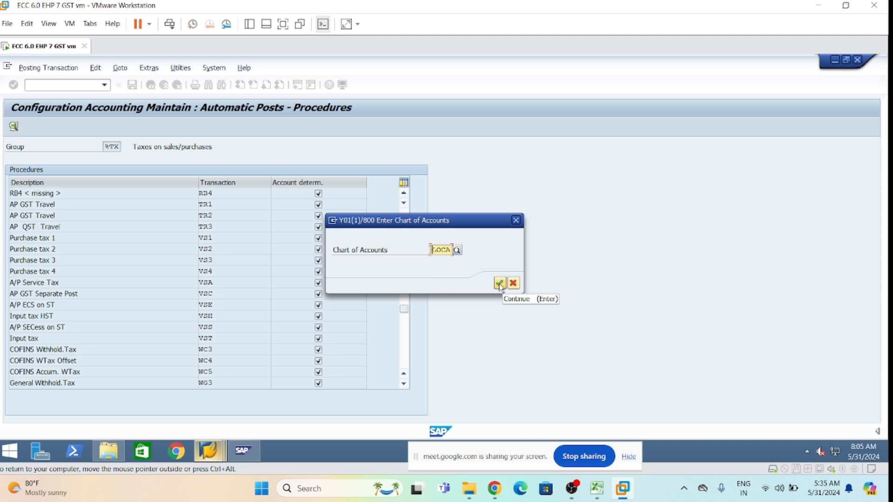
pyautogui.click(498, 283)
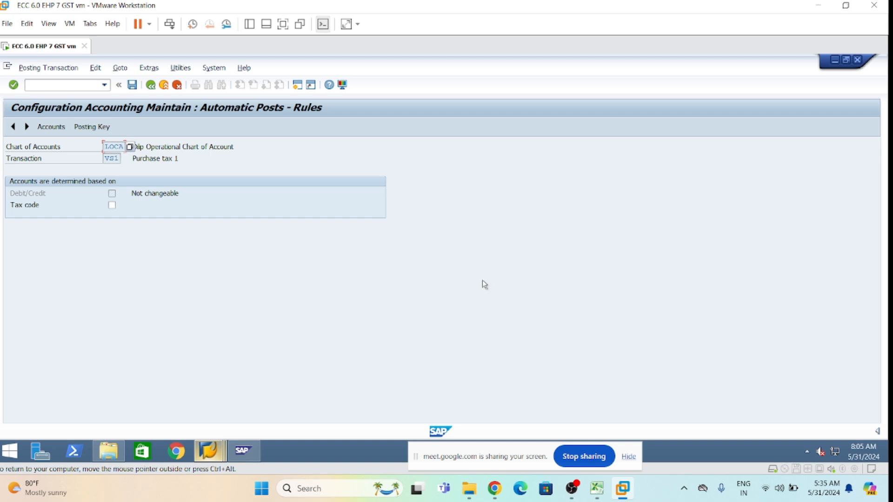
pyautogui.click(134, 86)
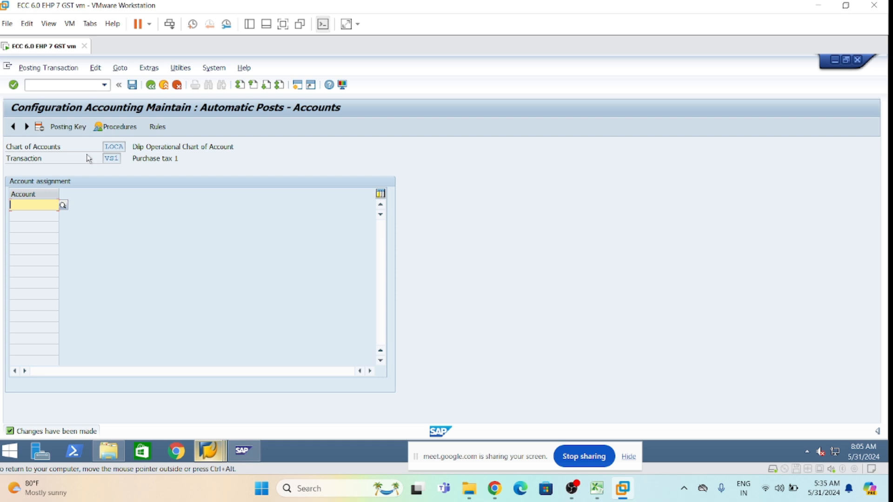
# Assign G/L account 260000 to Purchase tax 1 (VS1) for chart LOCA and save it under customizing request Y01K900078.
pyautogui.write('2600000')
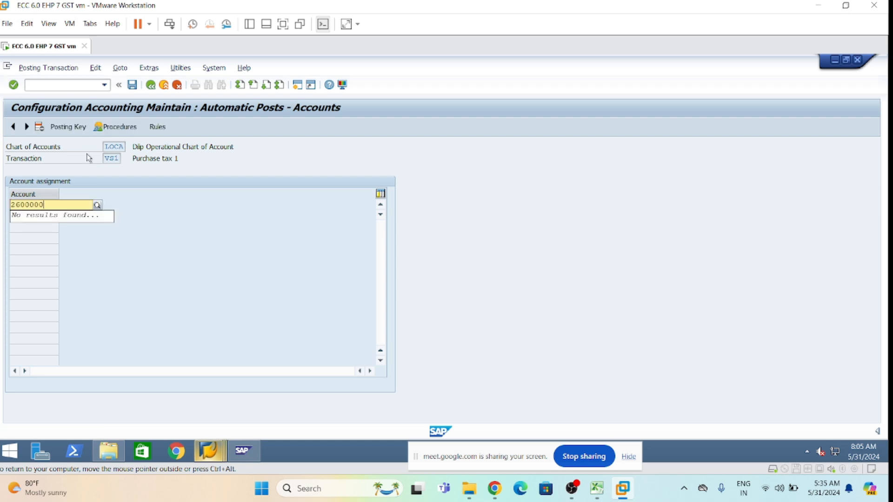
pyautogui.press('BackSpace')
pyautogui.press('Return')
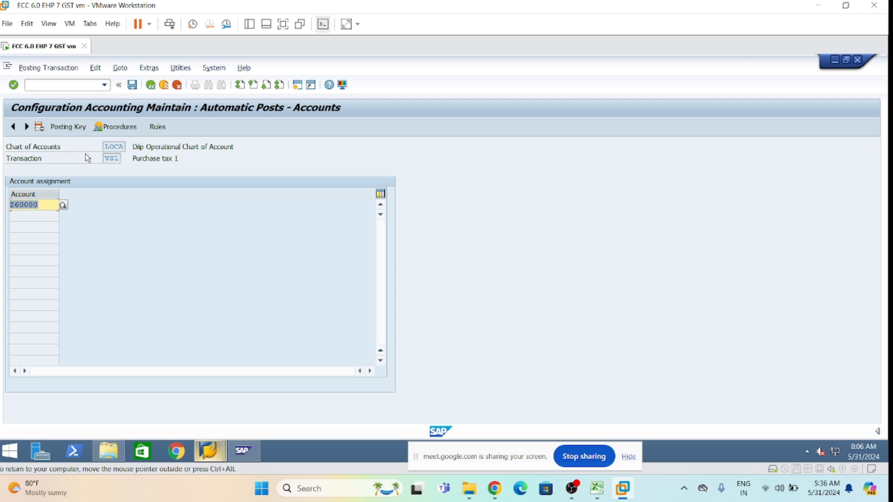
pyautogui.click(132, 85)
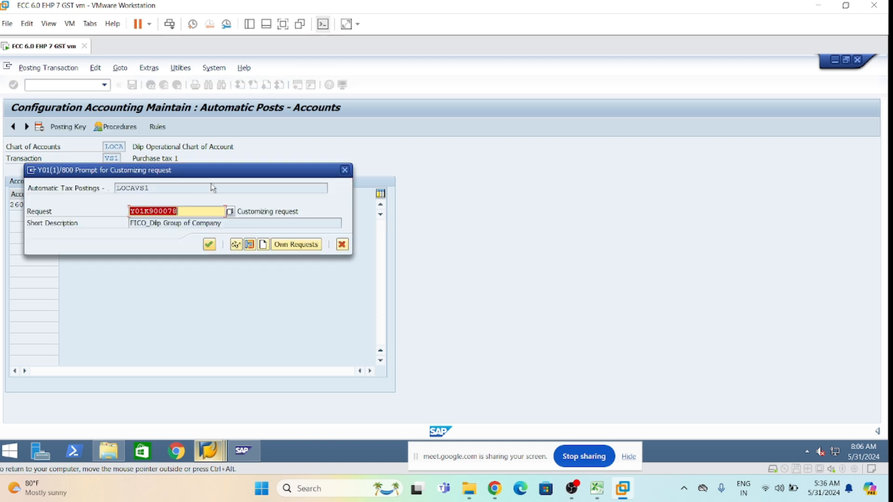
pyautogui.moveTo(215, 169); pyautogui.dragTo(307, 228)
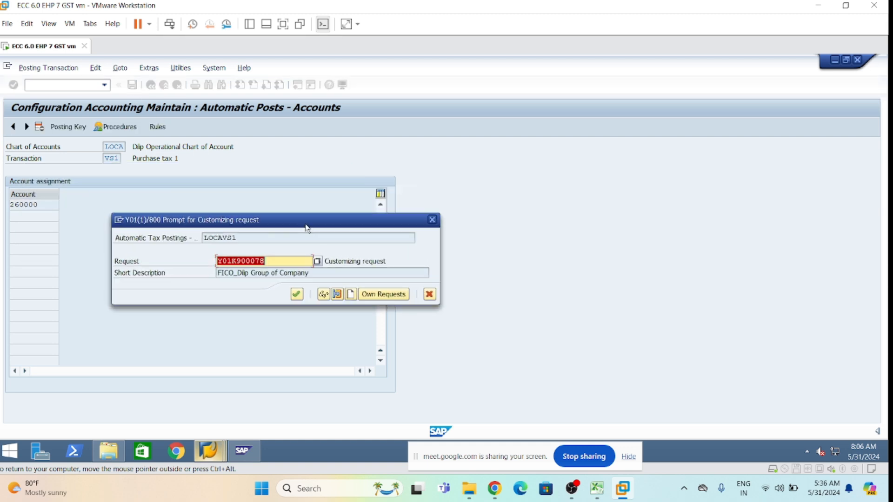
pyautogui.click(297, 294)
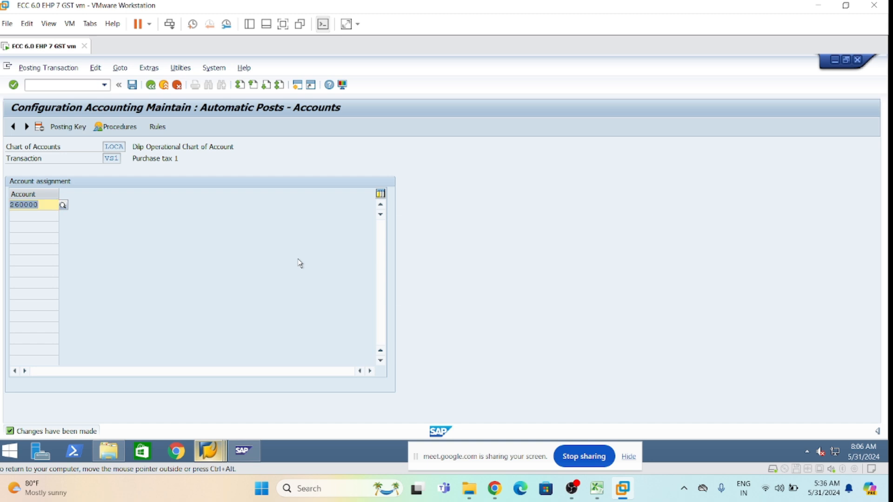
# Return to the incoming invoice session for company code LI01, simulate the 100,000.00 INR invoice and post it.
pyautogui.hotkey('alt', 'Tab')
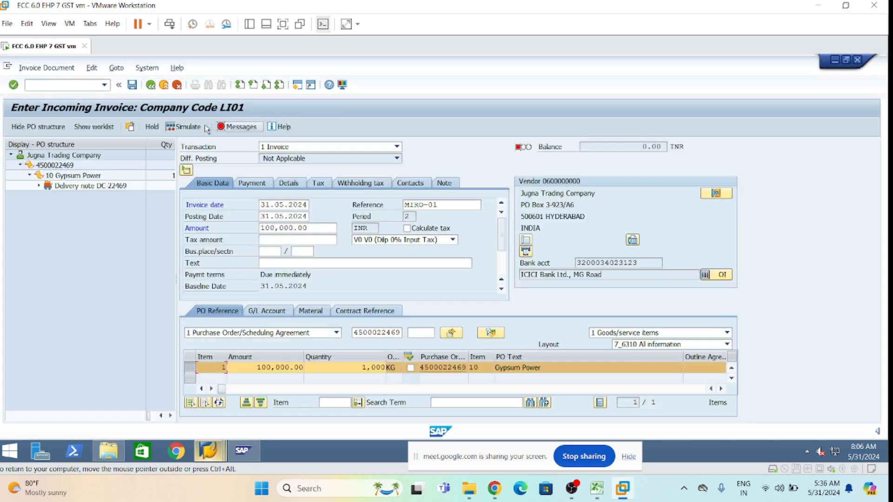
pyautogui.click(185, 126)
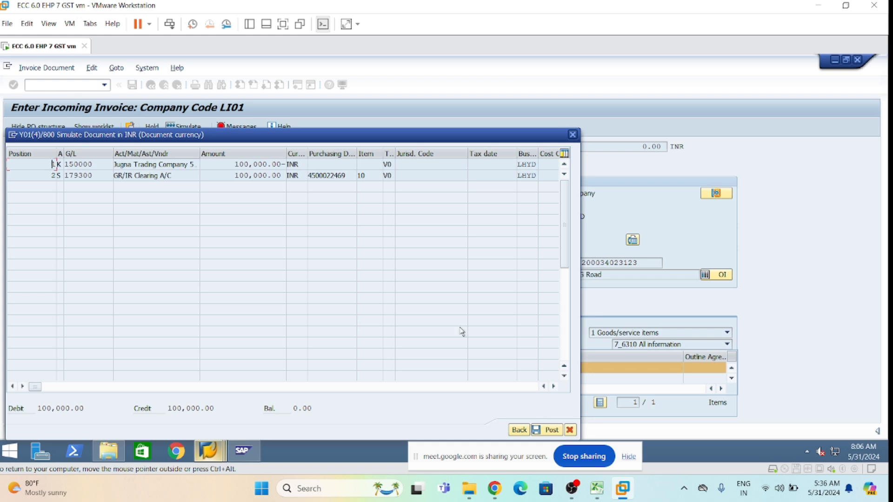
pyautogui.click(518, 429)
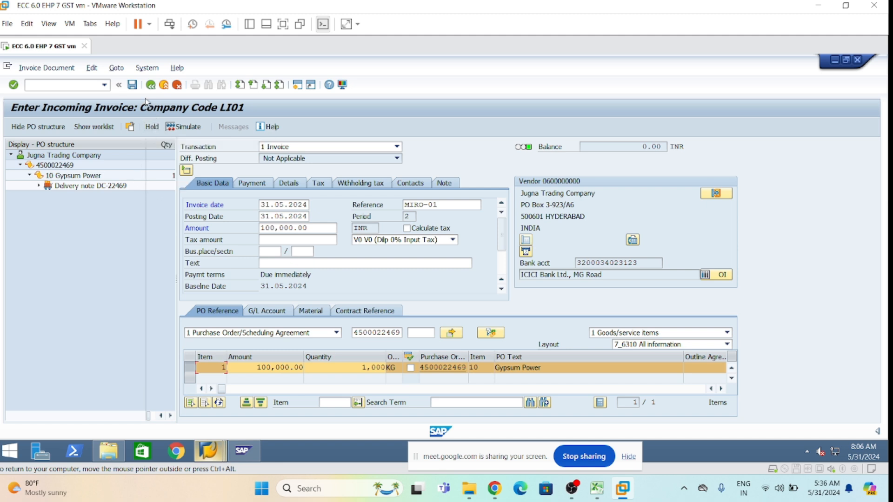
pyautogui.click(133, 86)
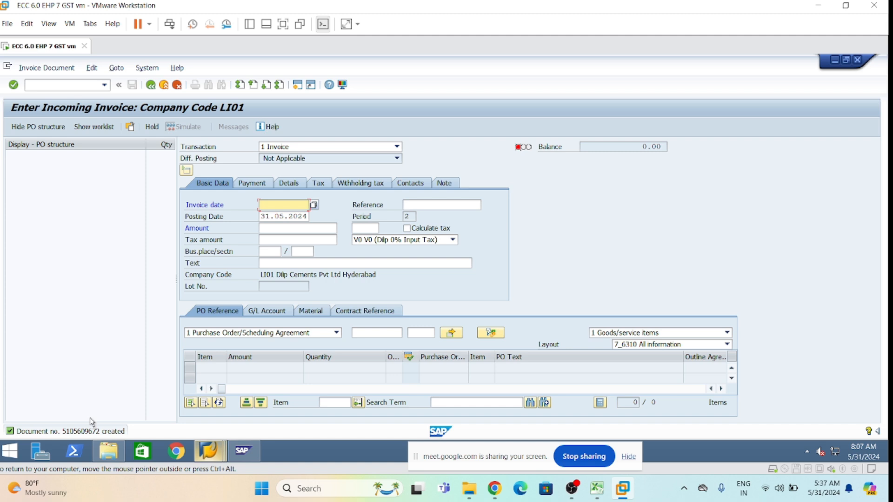
# Display the purchase order with transaction ME23N and examine the Purchase Order History of the Gypsum Power item.
pyautogui.click(61, 85)
pyautogui.write('/n')
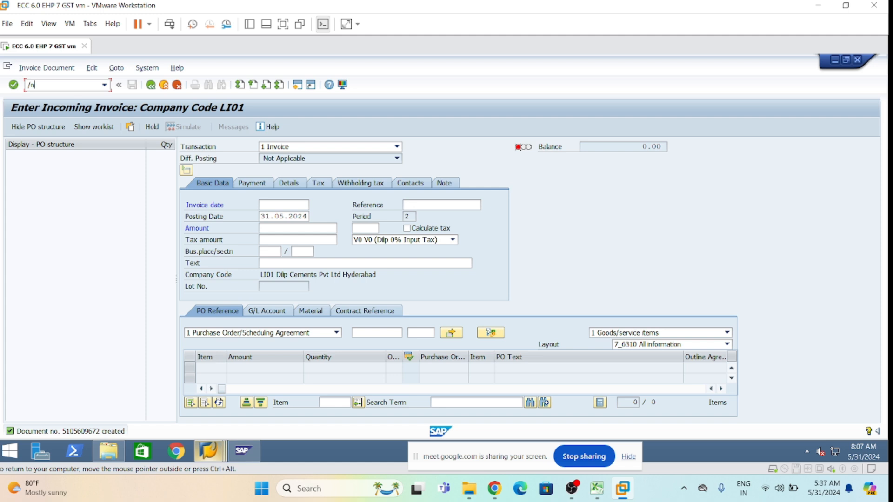
pyautogui.write('me23n')
pyautogui.press('Return')
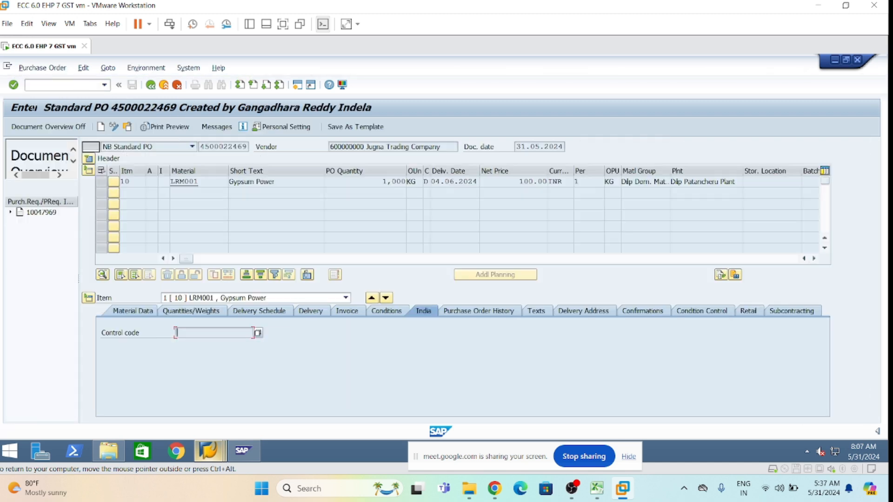
pyautogui.click(493, 308)
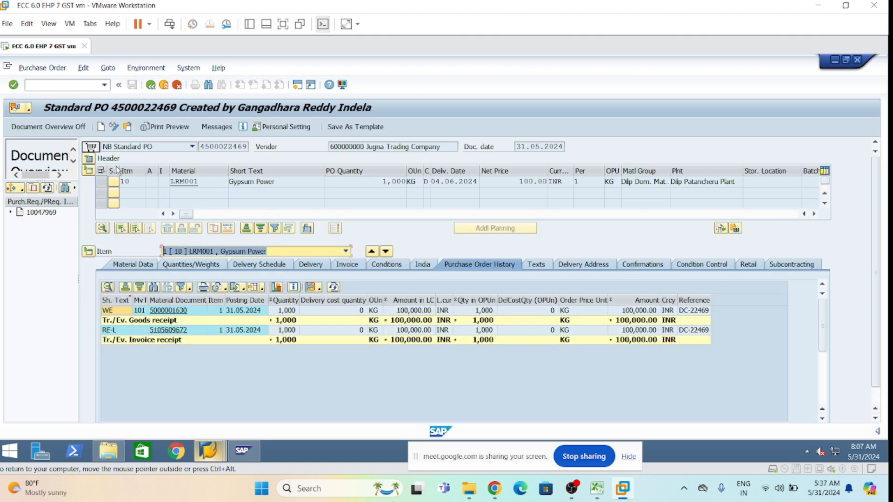
pyautogui.click(80, 129)
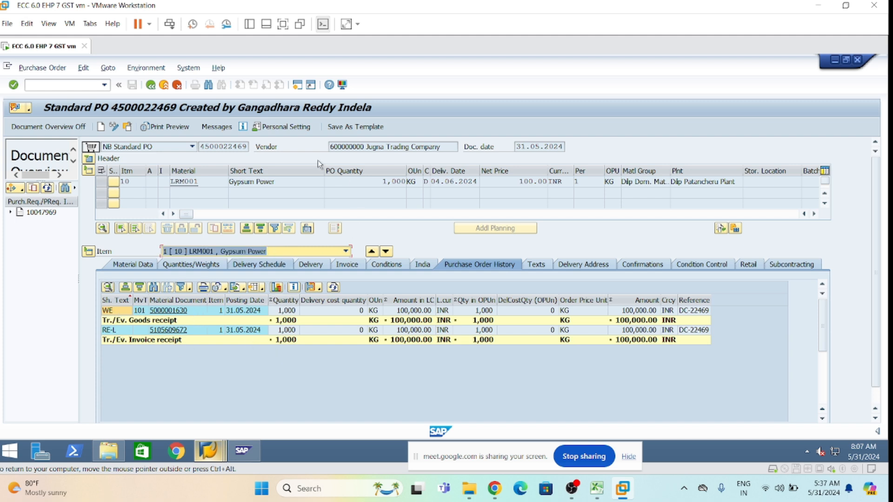
pyautogui.click(205, 148)
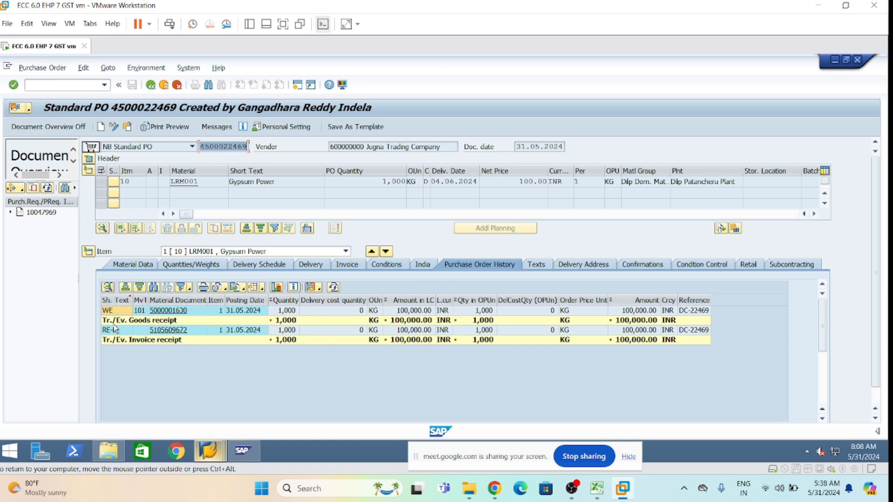
# Open the invoice document from the order history and inspect the vendor and GR/IR clearing lines of its accounting document.
pyautogui.click(168, 331)
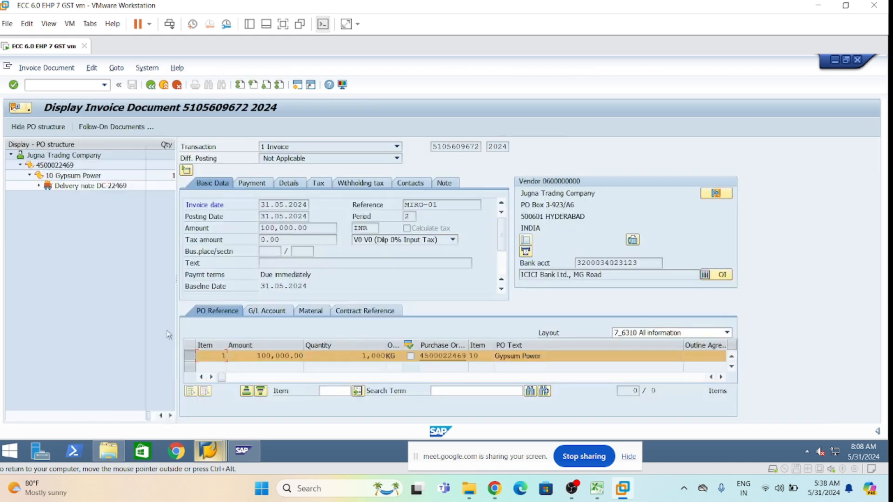
pyautogui.click(120, 128)
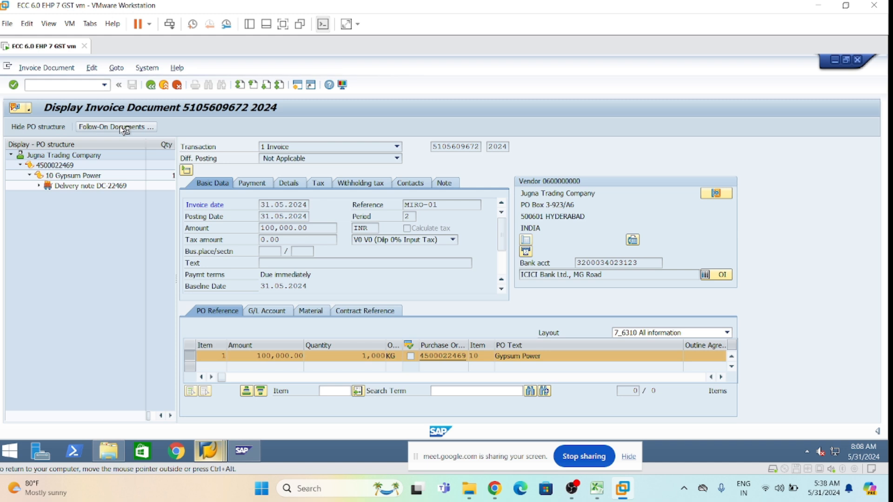
pyautogui.click(161, 250)
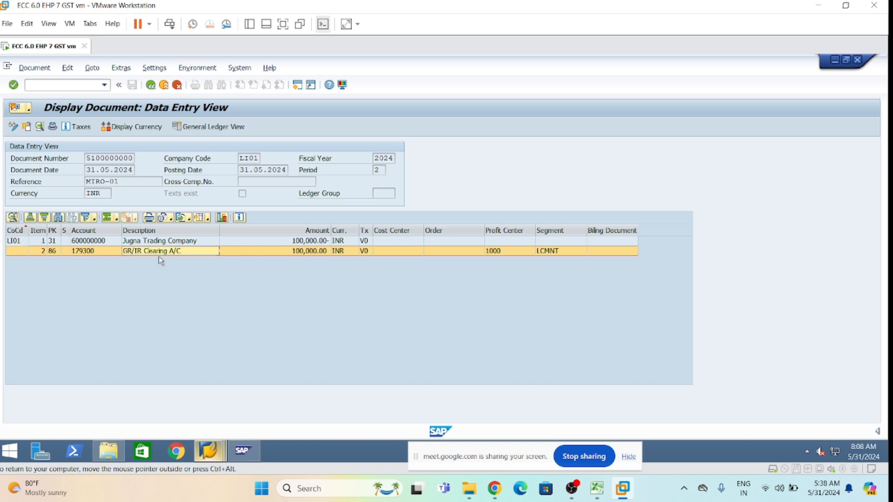
pyautogui.click(162, 242)
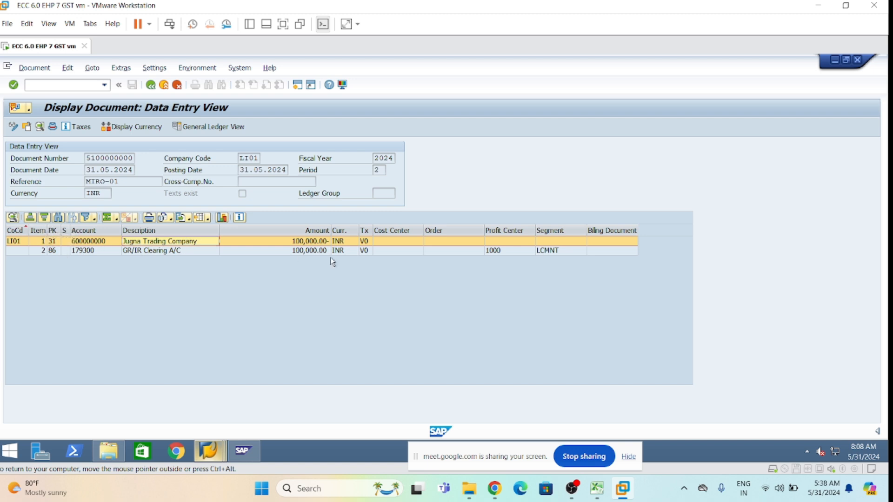
pyautogui.click(318, 252)
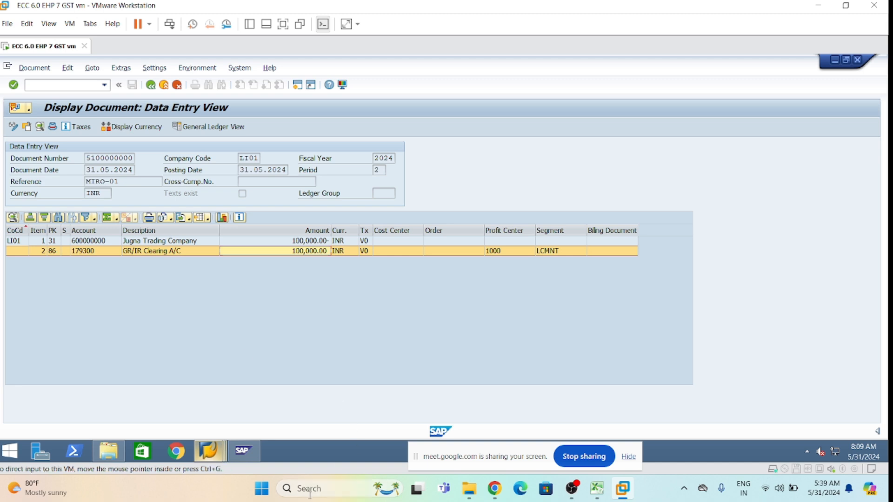
# Start the payment with printout transaction F-58.
pyautogui.click(44, 85)
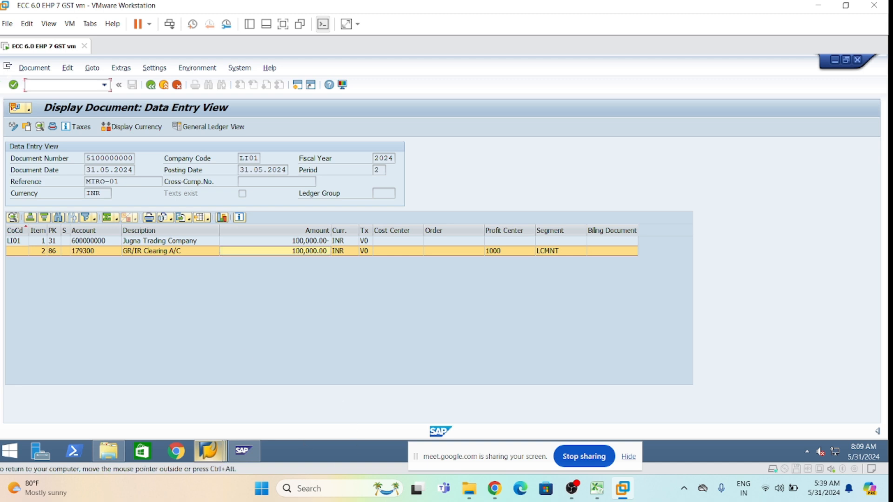
pyautogui.write('/nf-8')
pyautogui.press('BackSpace')
pyautogui.write('58')
pyautogui.press('Return')
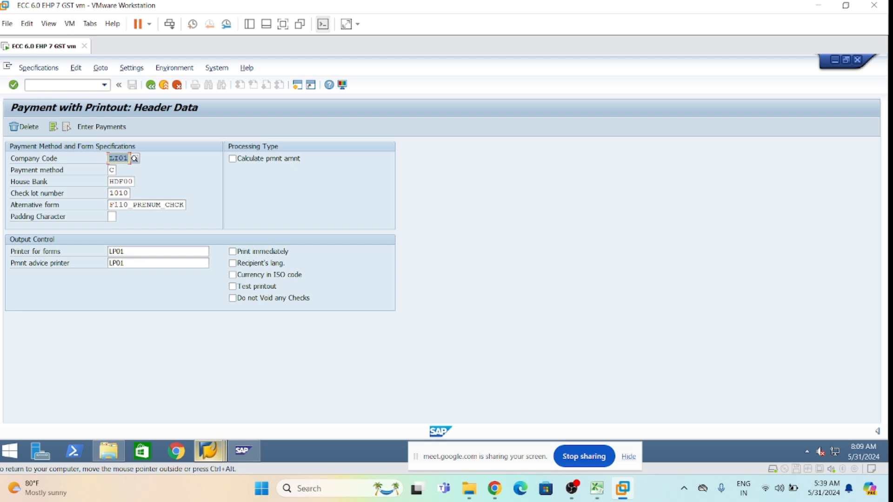
# Review the house bank, alternative form and printer specifications for the payment, and proceed to entering payments.
pyautogui.press('Tab')
pyautogui.press('Tab')
pyautogui.press('Tab')
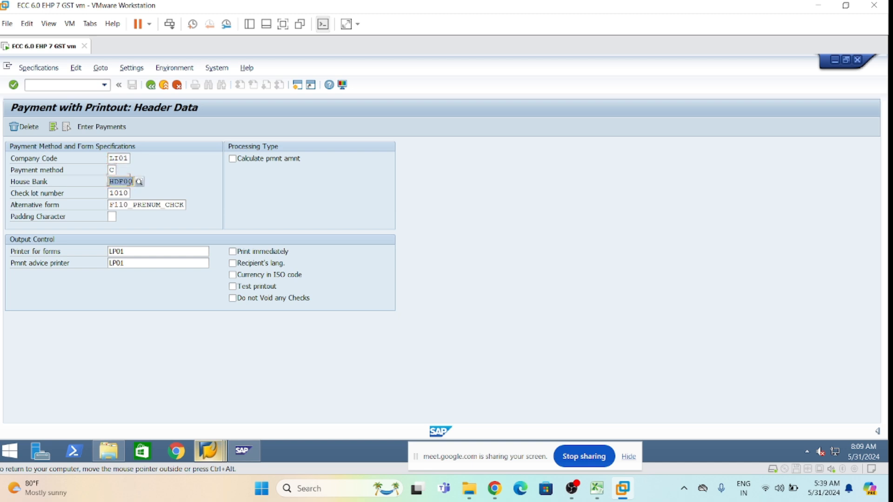
pyautogui.press('Tab')
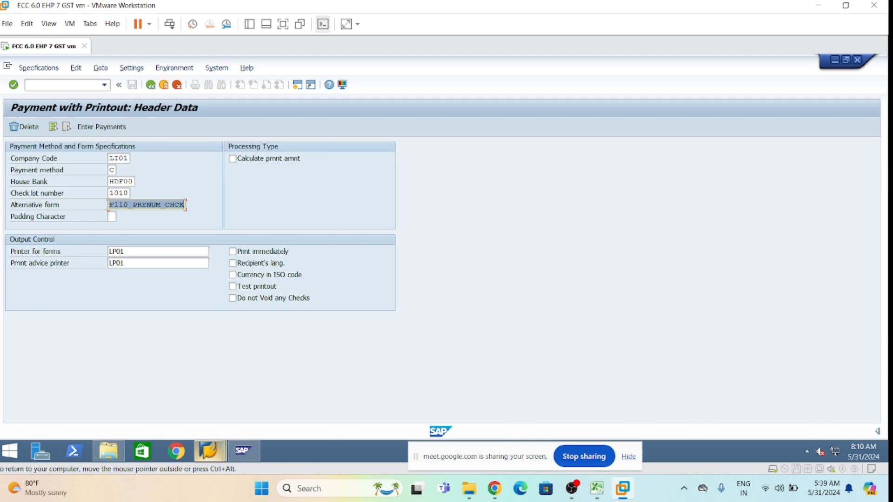
pyautogui.press('Tab')
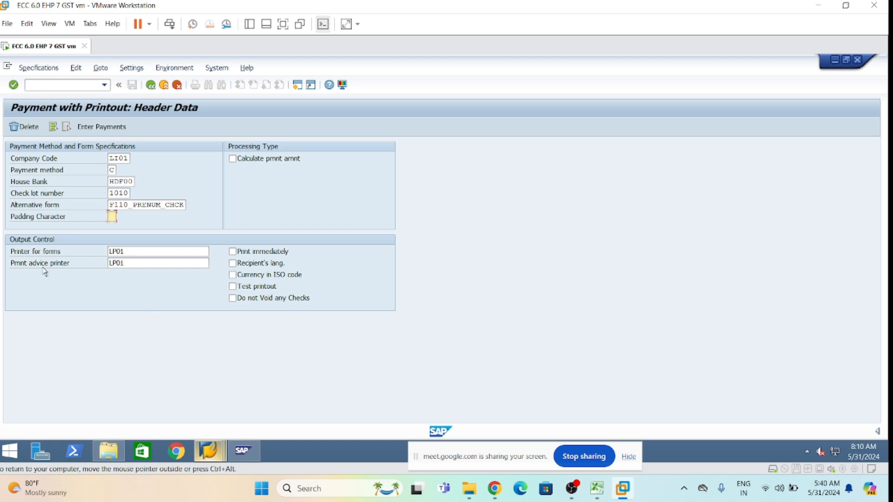
pyautogui.click(135, 263)
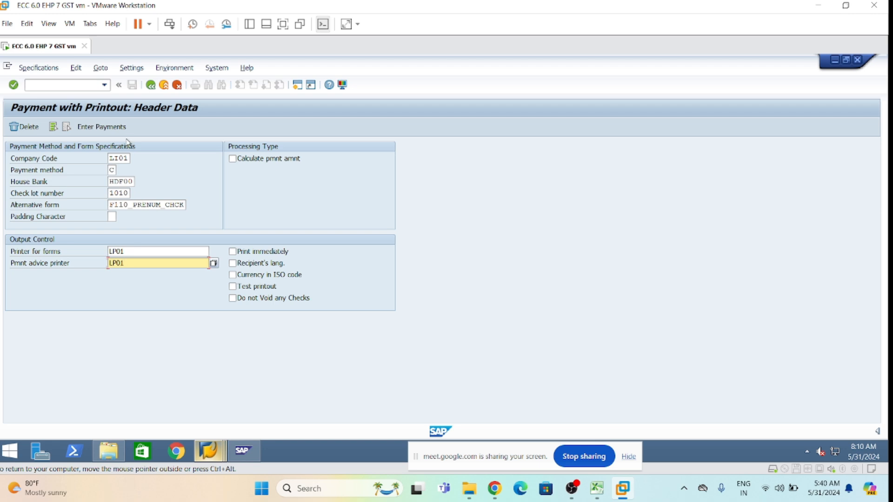
pyautogui.click(110, 128)
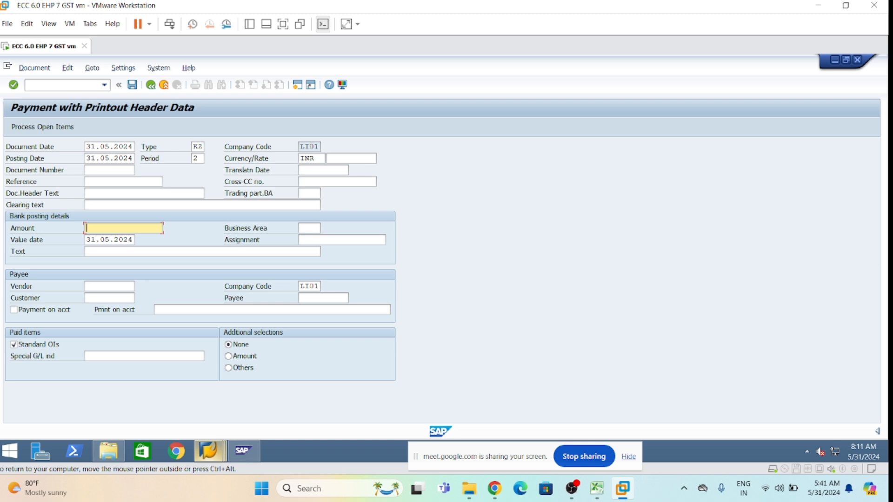
# Enter the reference VInv and the bank posting amount 100000 in the payment header.
pyautogui.click(106, 182)
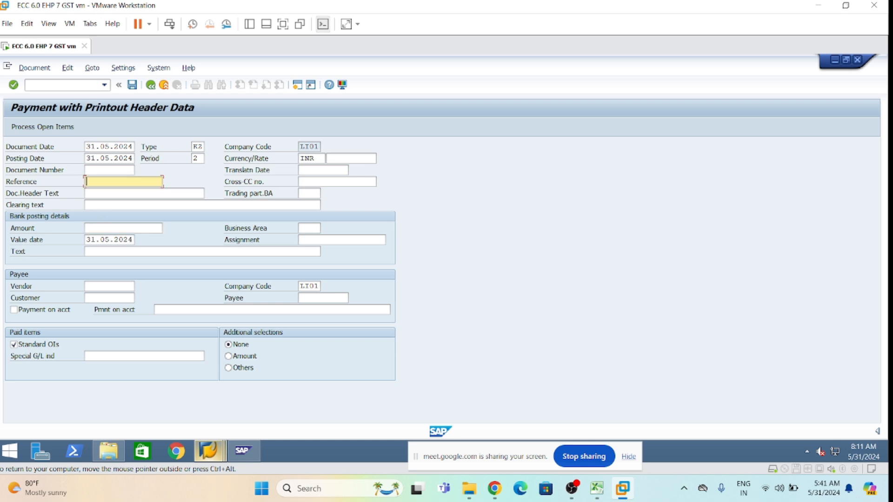
pyautogui.write('NT')
pyautogui.press('BackSpace')
pyautogui.press('BackSpace')
pyautogui.write('VTnv')
pyautogui.click(123, 228)
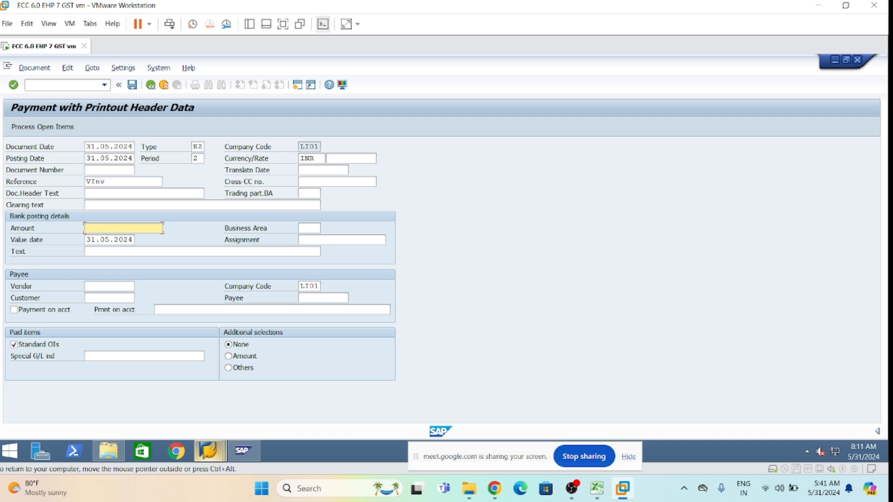
pyautogui.write('100000')
# Set the payee to the vendor number of Jugna Trading Company.
pyautogui.click(104, 294)
pyautogui.click(109, 287)
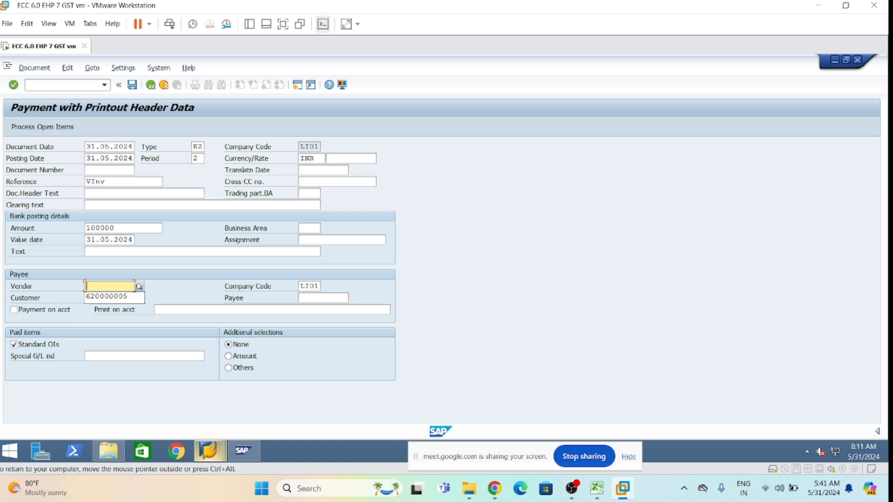
pyautogui.press('Down')
pyautogui.press('Return')
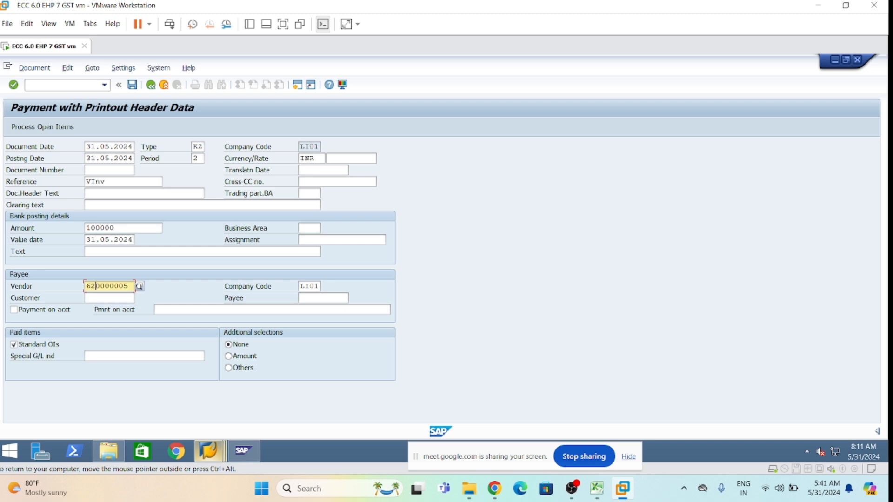
pyautogui.write('00000')
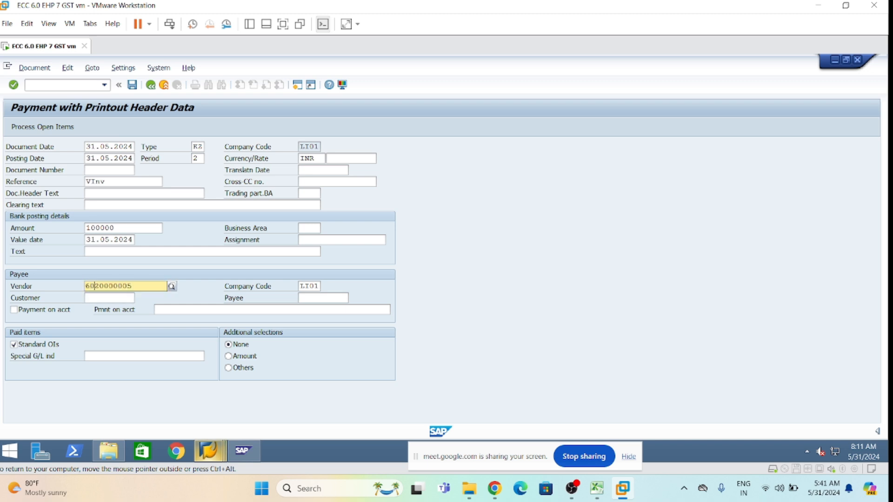
pyautogui.write('000')
pyautogui.press('Delete')
pyautogui.press('Delete')
pyautogui.press('Delete')
pyautogui.press('Delete')
pyautogui.press('Delete')
pyautogui.press('Delete')
pyautogui.press('Delete')
pyautogui.press('Delete')
pyautogui.click(107, 308)
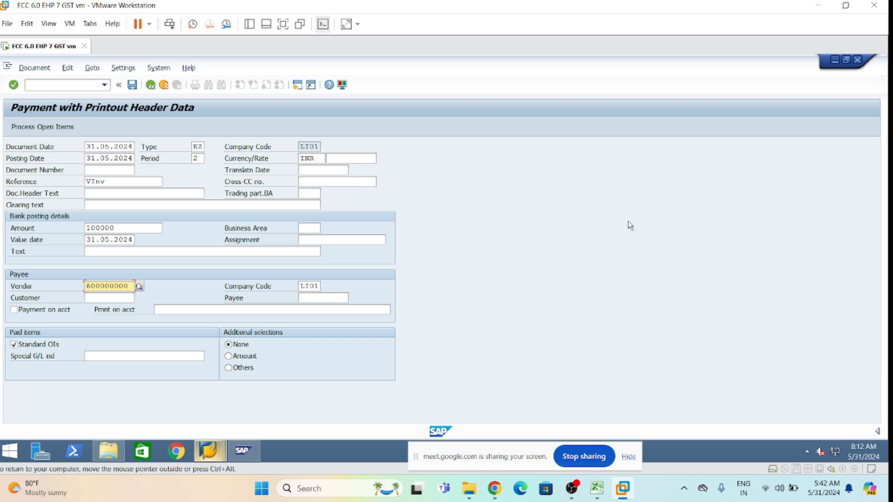
# Process the vendor's open items and assign the 100,000.00 INR invoice item to the payment.
pyautogui.click(53, 130)
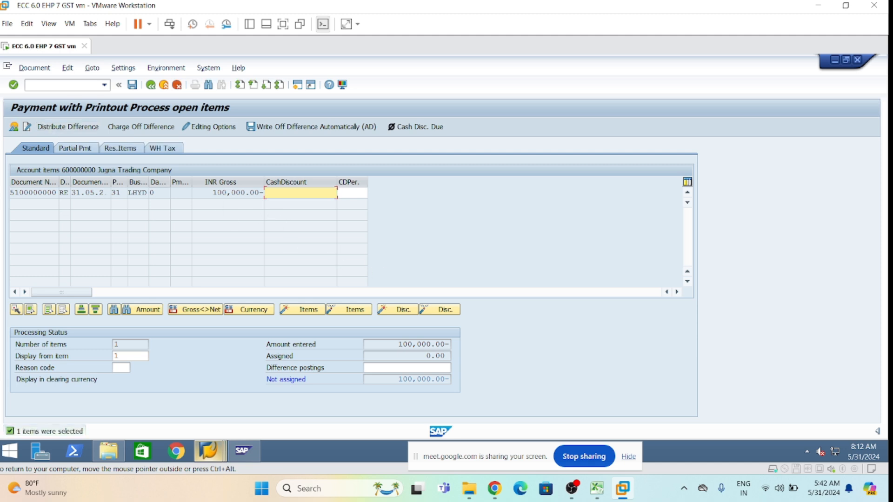
pyautogui.doubleClick(233, 192)
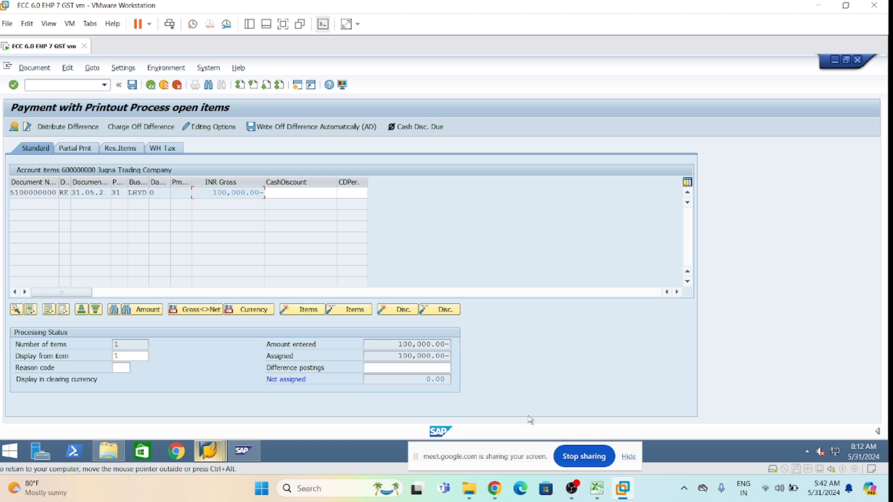
# Simulate the payment document, post it and acknowledge the posting information.
pyautogui.click(34, 67)
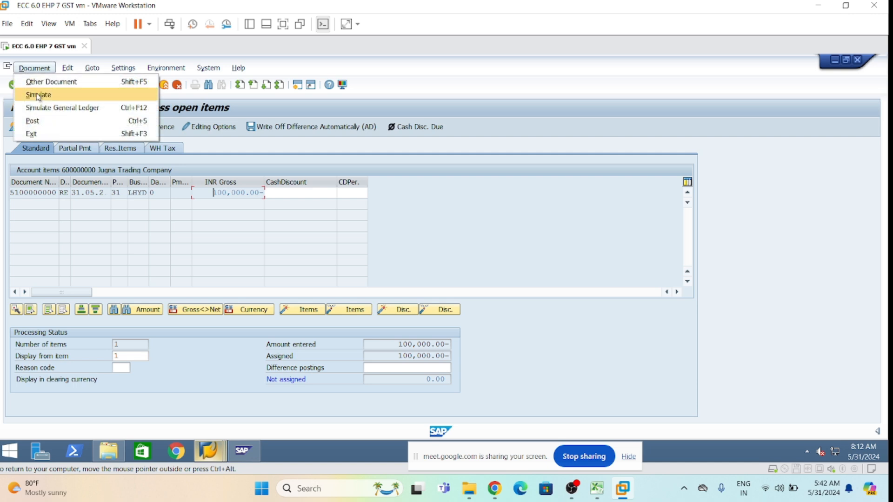
pyautogui.click(38, 94)
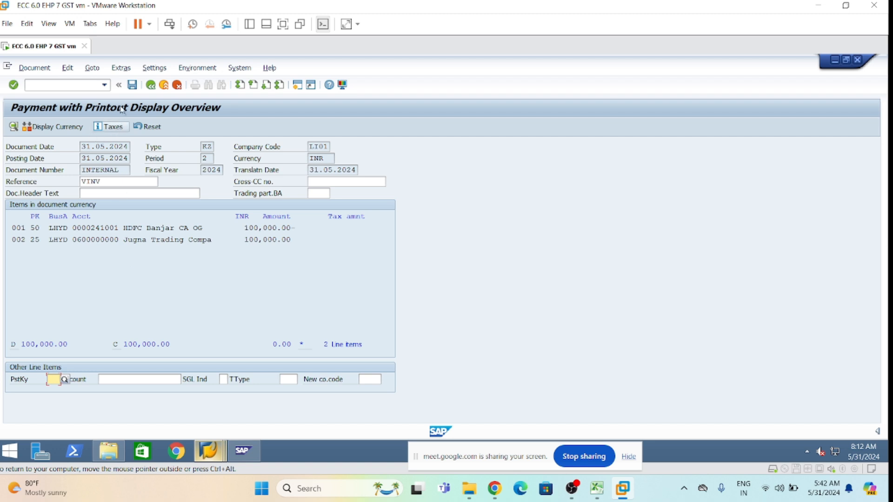
pyautogui.click(133, 85)
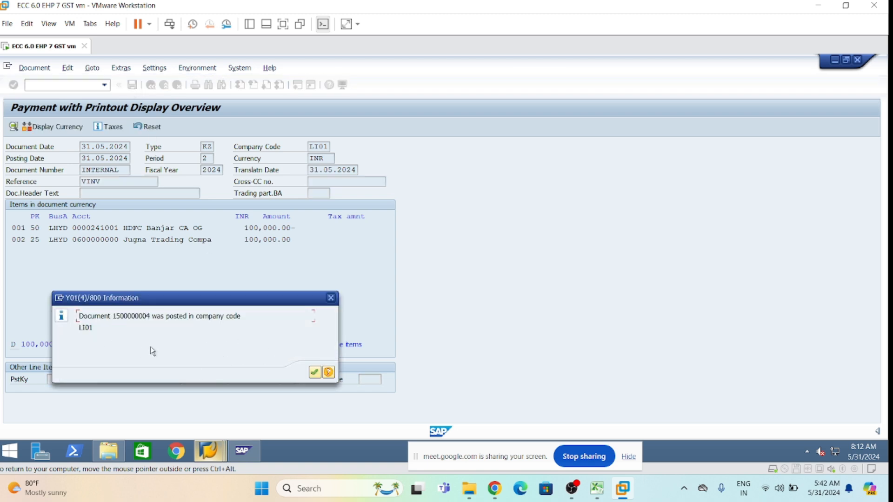
pyautogui.click(315, 372)
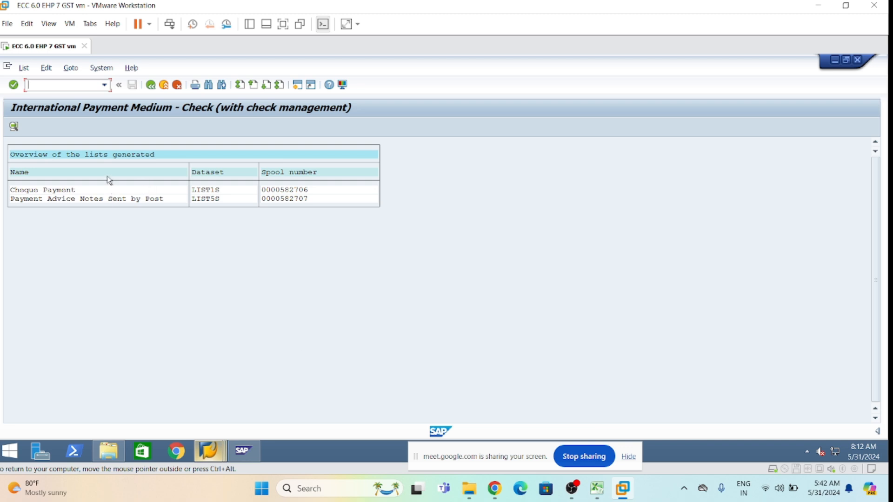
# Open the Cheque Payment spool request, examine the contents of the printed check, and return to the overview of generated lists.
pyautogui.doubleClick(56, 191)
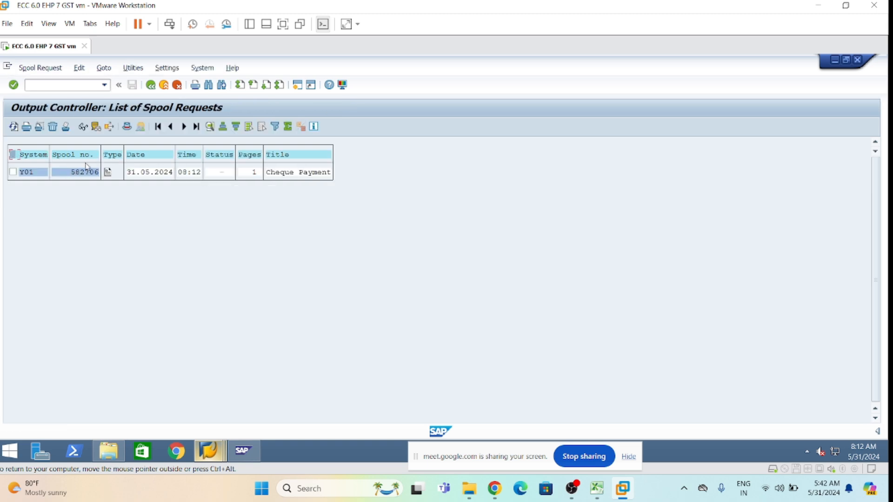
pyautogui.click(108, 176)
pyautogui.scroll(-2, 160, 281)
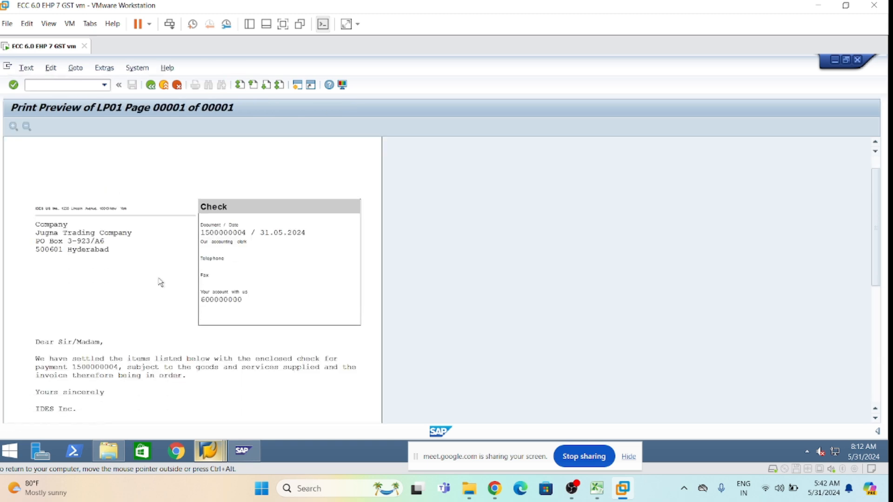
pyautogui.scroll(-5, 157, 278)
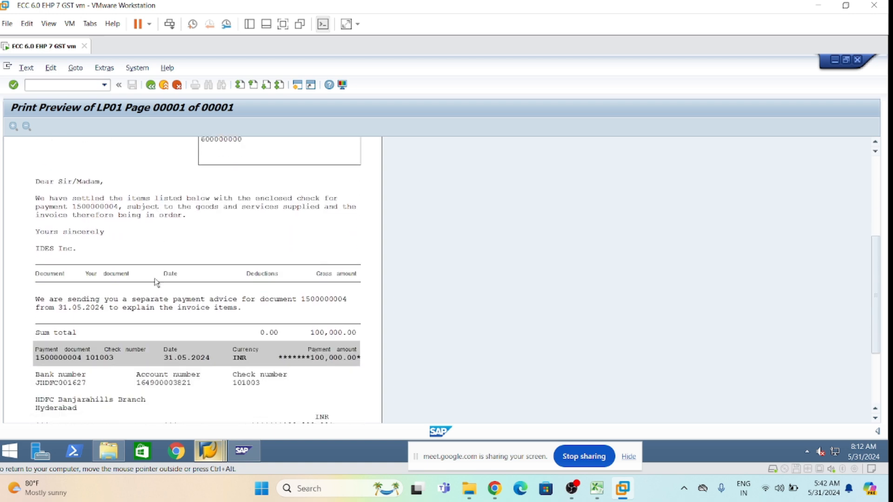
pyautogui.scroll(-3, 132, 349)
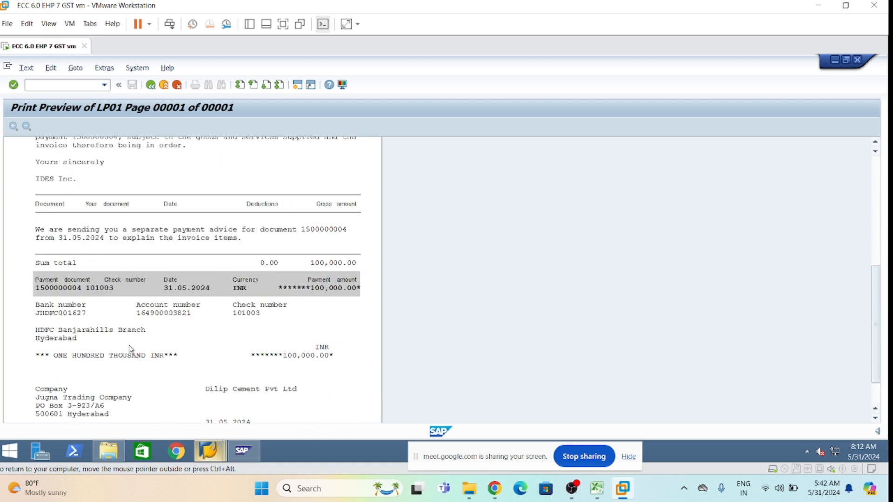
pyautogui.scroll(10, 132, 348)
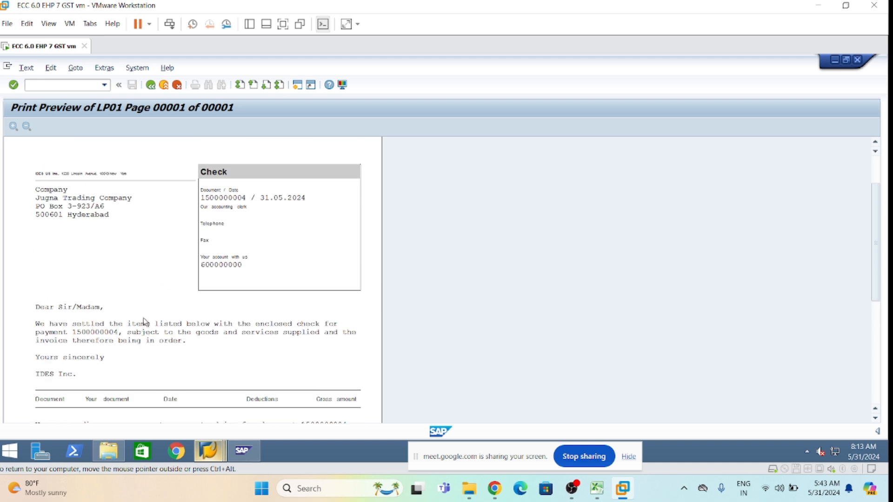
pyautogui.scroll(-7, 147, 308)
pyautogui.scroll(4, 251, 312)
pyautogui.scroll(-3, 200, 282)
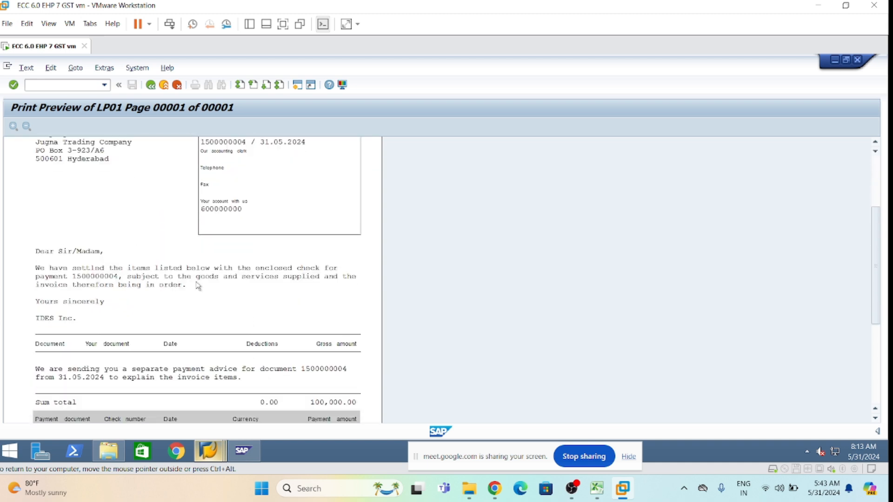
pyautogui.click(155, 87)
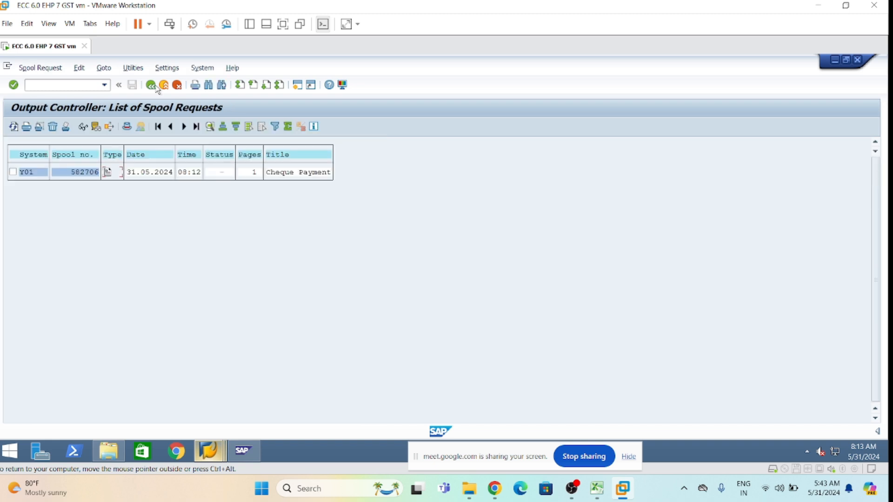
pyautogui.click(152, 86)
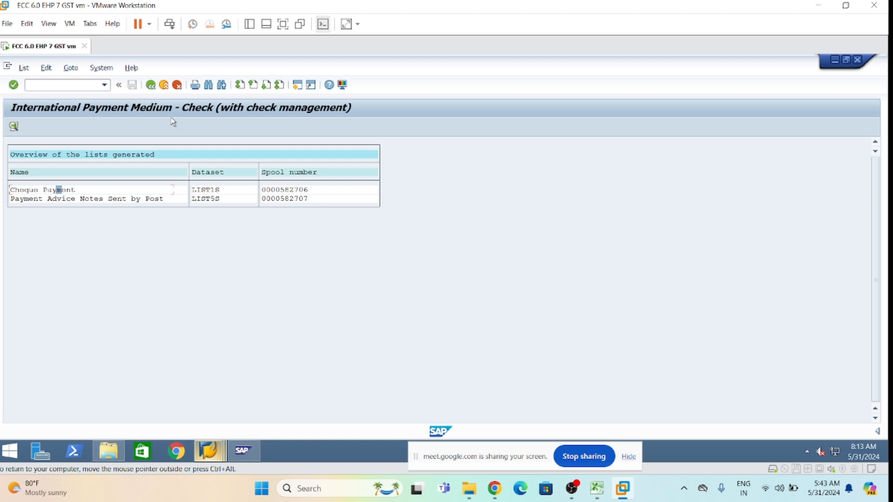
# Open the Vendor Line Item Display transaction and run it for the vendor with the status All items.
pyautogui.moveTo(208, 452)
pyautogui.moveTo(250, 403)
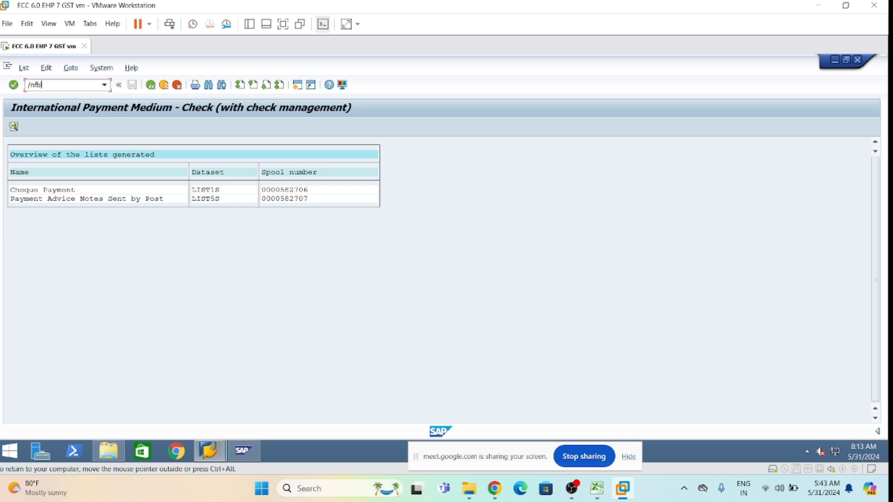
pyautogui.press('Return')
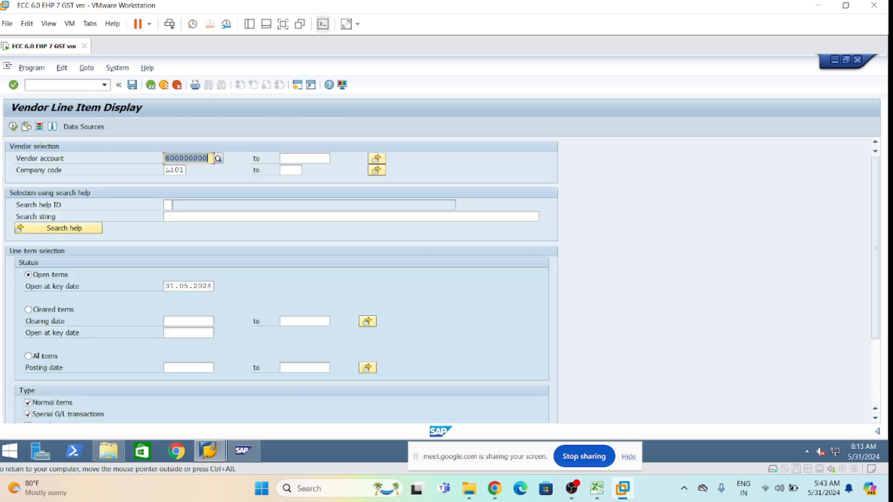
pyautogui.click(30, 356)
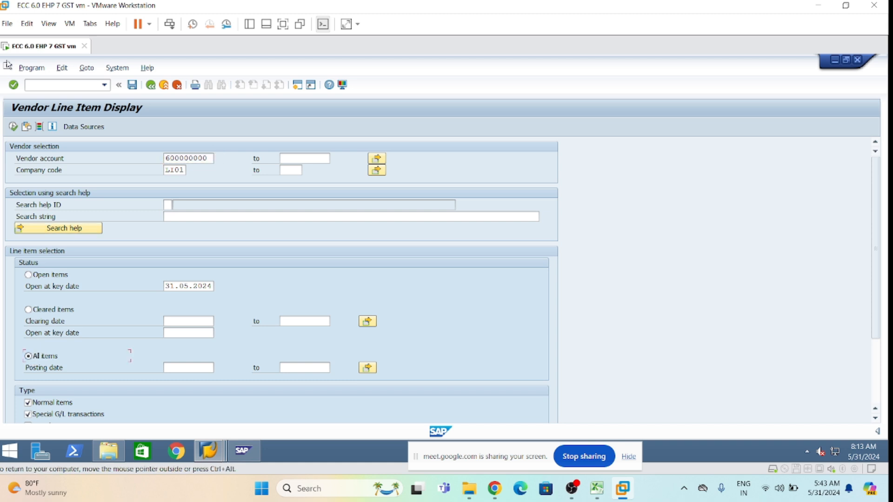
pyautogui.click(13, 126)
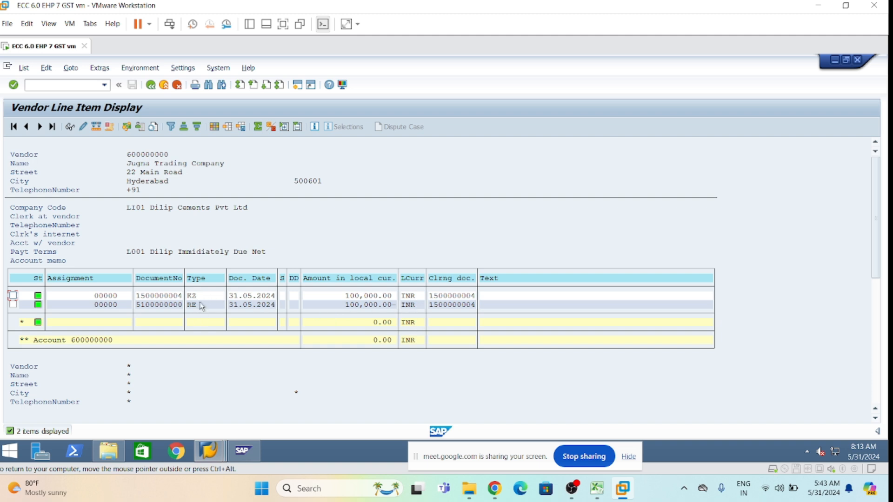
# Examine the document types, amounts and account balance of the vendor's payment and invoice line items.
pyautogui.scroll(-4, 209, 323)
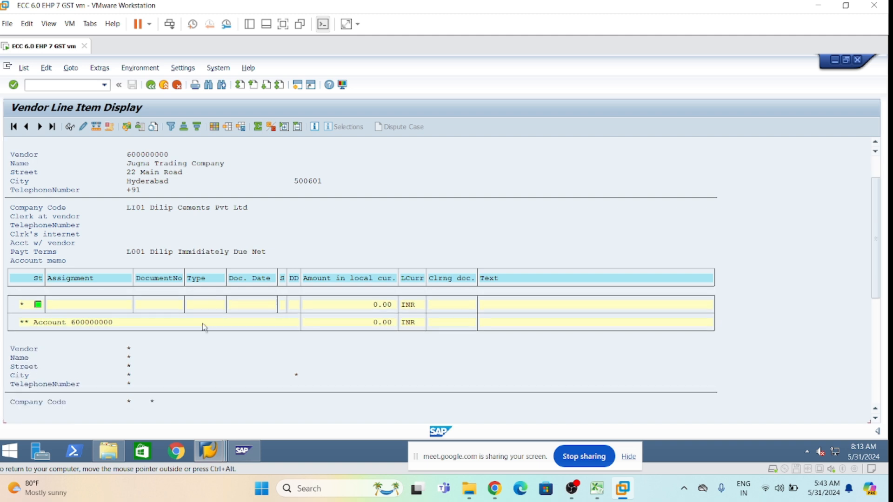
pyautogui.scroll(4, 206, 328)
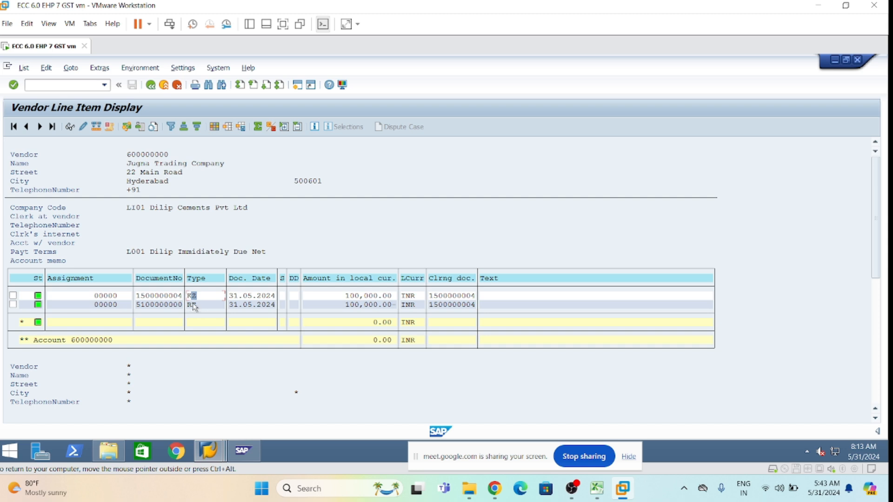
pyautogui.click(207, 306)
pyautogui.press('Up')
pyautogui.click(366, 305)
pyautogui.scroll(-1, 323, 323)
pyautogui.scroll(-1, 324, 324)
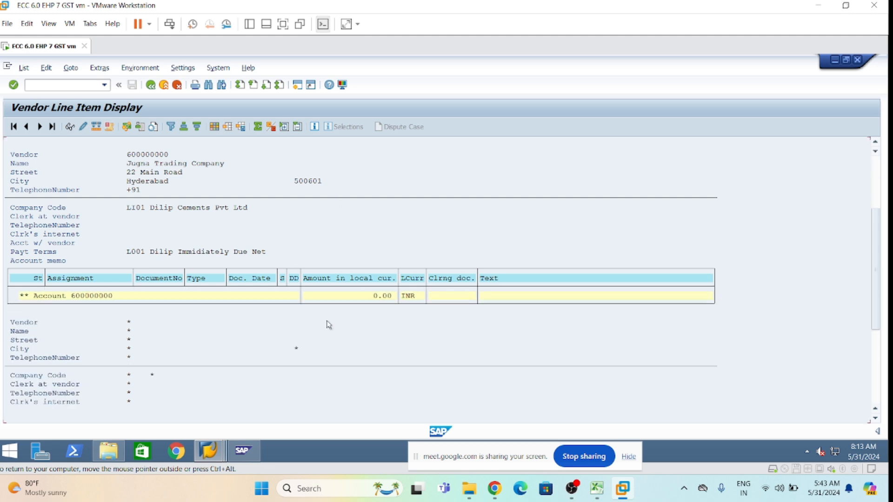